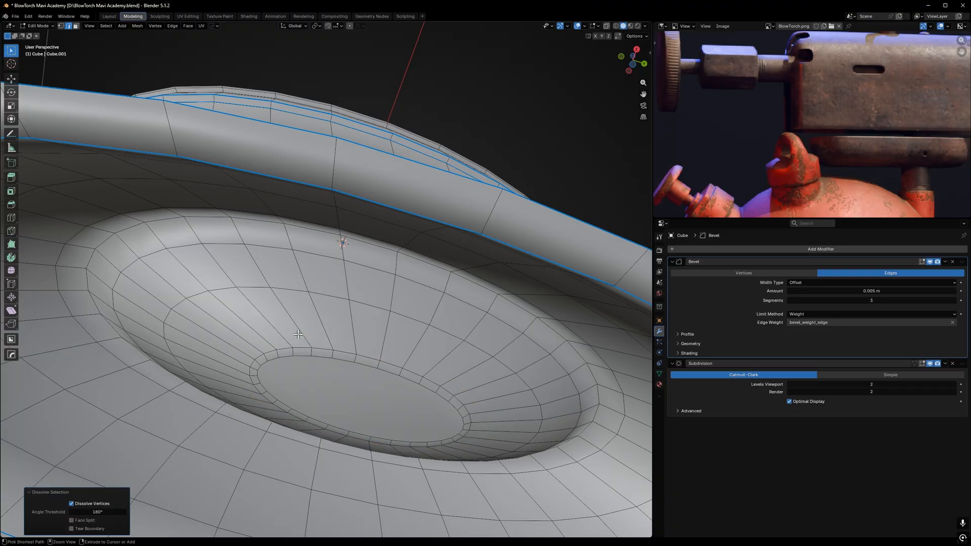
- Slide the tight edge loop around the flat bottom of the base recess outward by a factor of about 0.47
{"action": "left_click", "coordinate": [349, 341], "text": "alt"}
{"action": "key", "text": "g"}
{"action": "key", "text": "g"}
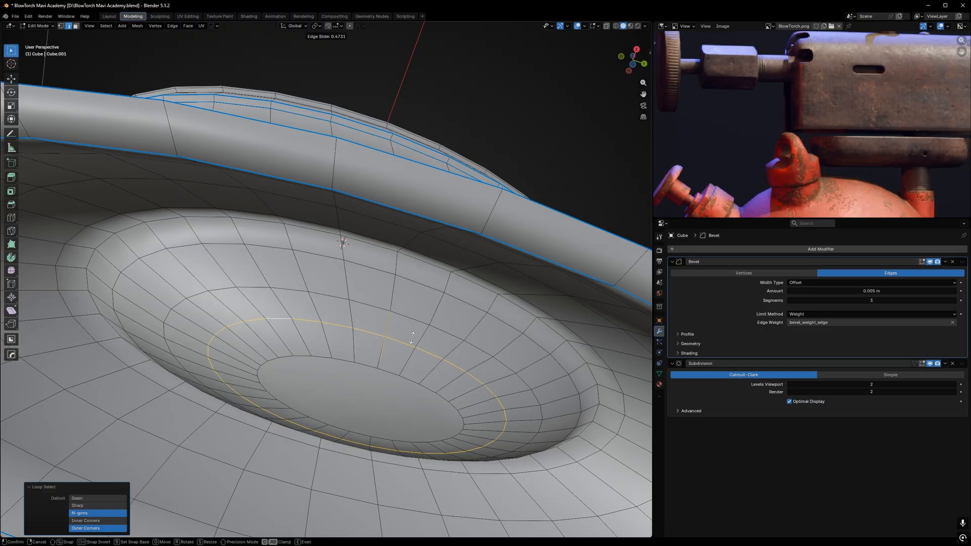
{"action": "left_click", "coordinate": [412, 337]}
{"action": "key", "text": "Tab"}
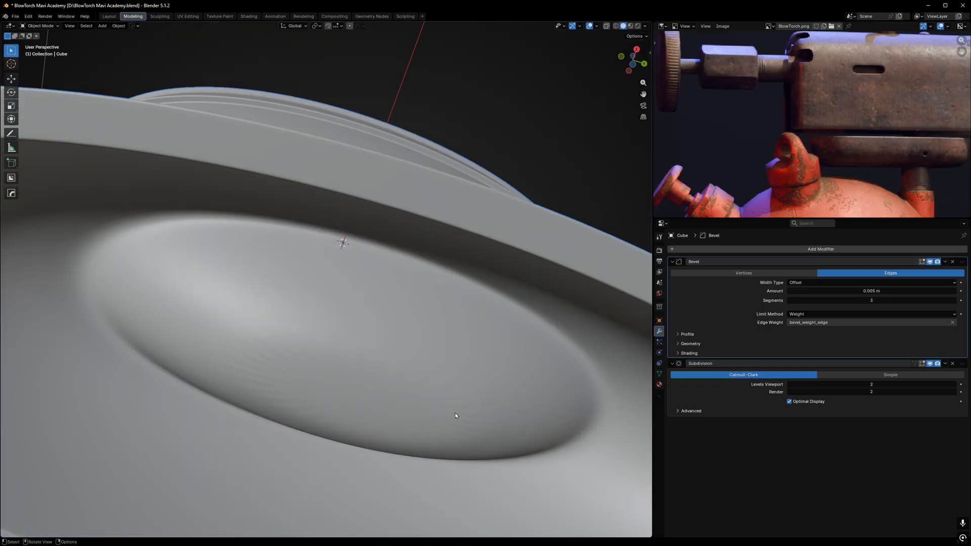
{"action": "key", "text": "Tab"}
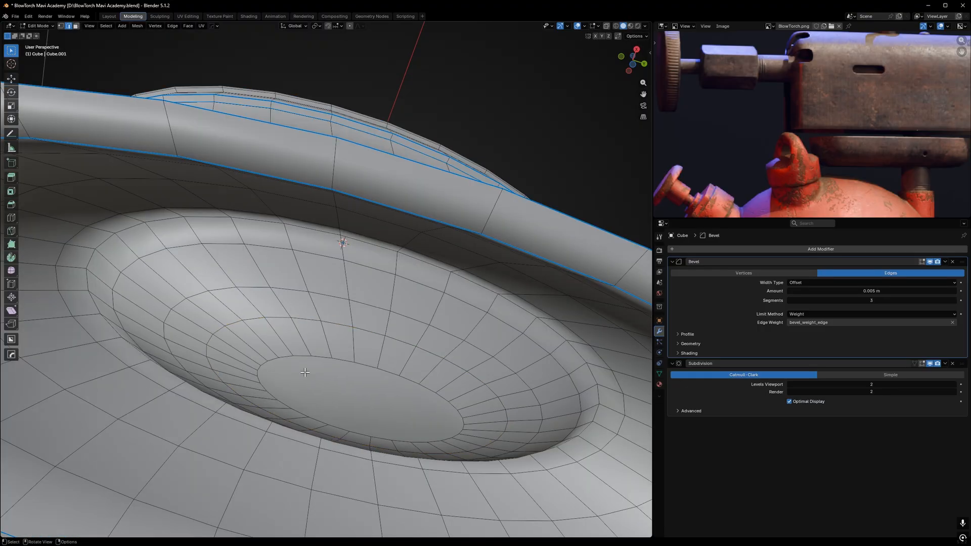
- Inset the flat face at the bottom of the base recess by about 0.0116 m
{"action": "key", "text": "3"}
{"action": "left_click", "coordinate": [305, 373]}
{"action": "middle_click_drag", "start_coordinate": [304, 373], "coordinate": [317, 372]}
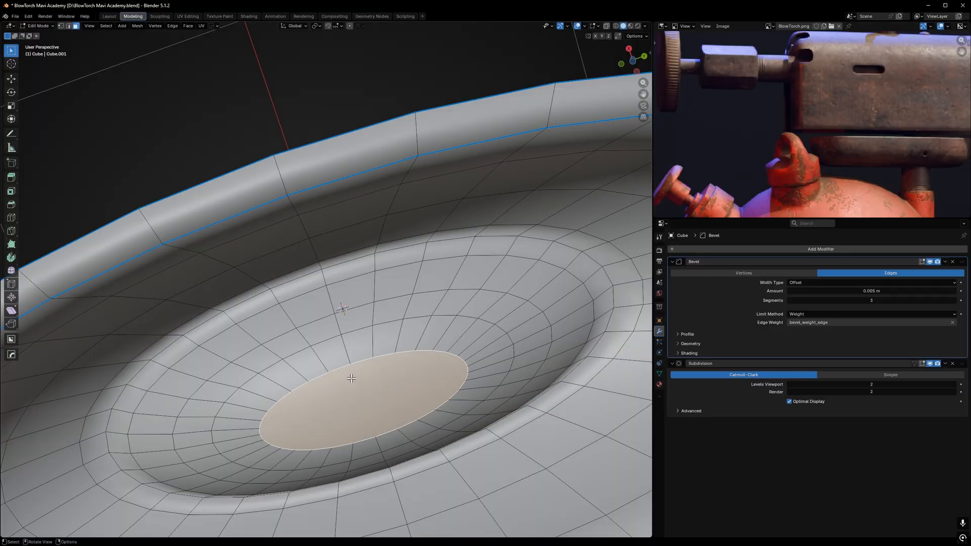
{"action": "middle_click_drag", "start_coordinate": [436, 406], "coordinate": [450, 349]}
{"action": "key", "text": "i"}
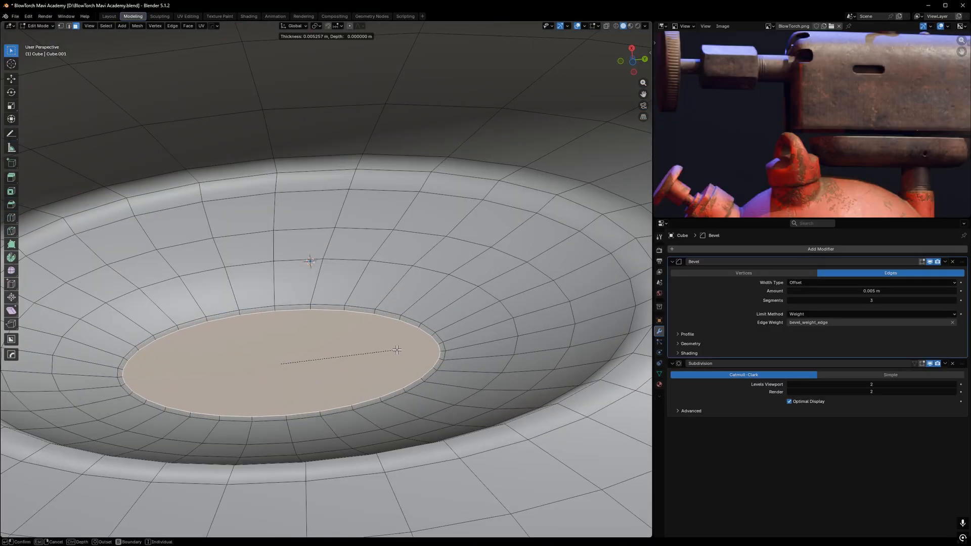
{"action": "left_click", "coordinate": [336, 358]}
- Move the inset bottom face of the recess slightly along the Z axis
{"action": "middle_click_drag", "start_coordinate": [335, 358], "coordinate": [332, 349]}
{"action": "key", "text": "g"}
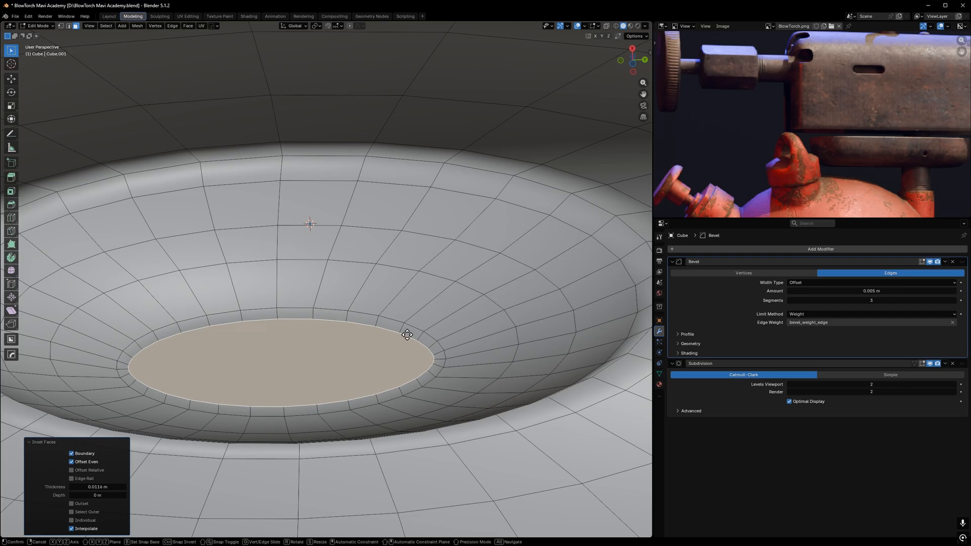
{"action": "key", "text": "z"}
{"action": "left_click", "coordinate": [406, 349]}
{"action": "key", "text": "Tab"}
{"action": "scroll", "coordinate": [423, 347], "scroll_direction": "down", "scroll_amount": 4}
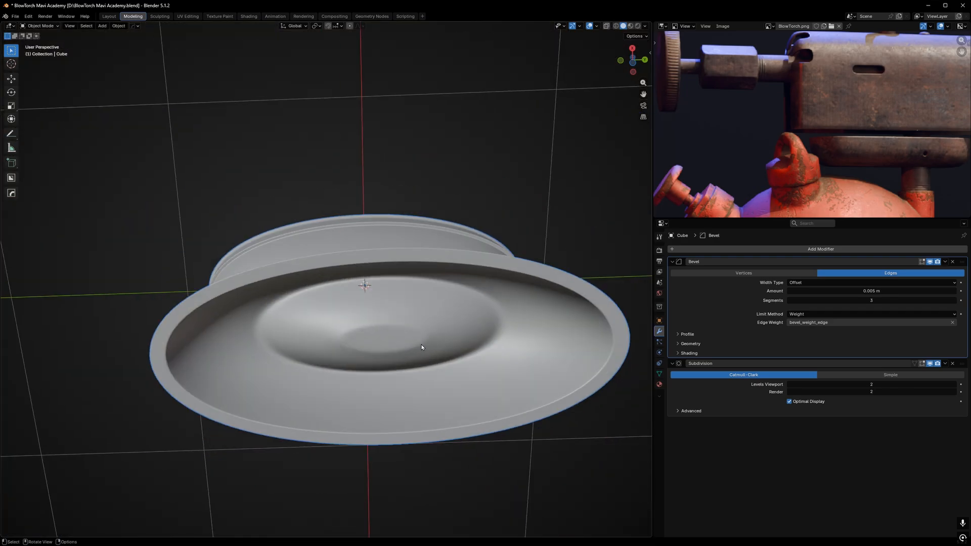
- Examine the smoothed shading around the bottom of the recess from near and far
{"action": "scroll", "coordinate": [353, 266], "scroll_direction": "up", "scroll_amount": 4}
{"action": "key", "text": "Tab"}
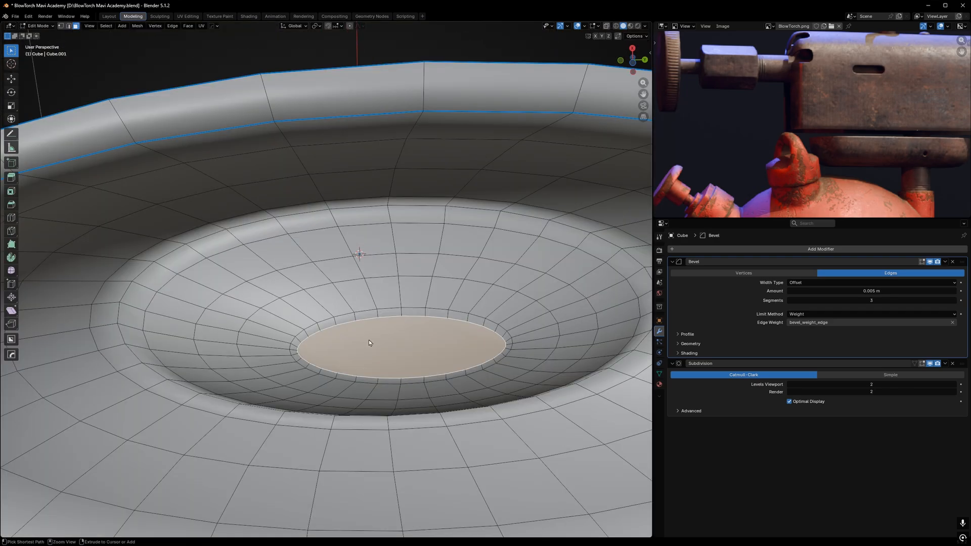
{"action": "key", "text": "Tab"}
{"action": "scroll", "coordinate": [340, 342], "scroll_direction": "up", "scroll_amount": 2}
{"action": "scroll", "coordinate": [340, 343], "scroll_direction": "down", "scroll_amount": 5}
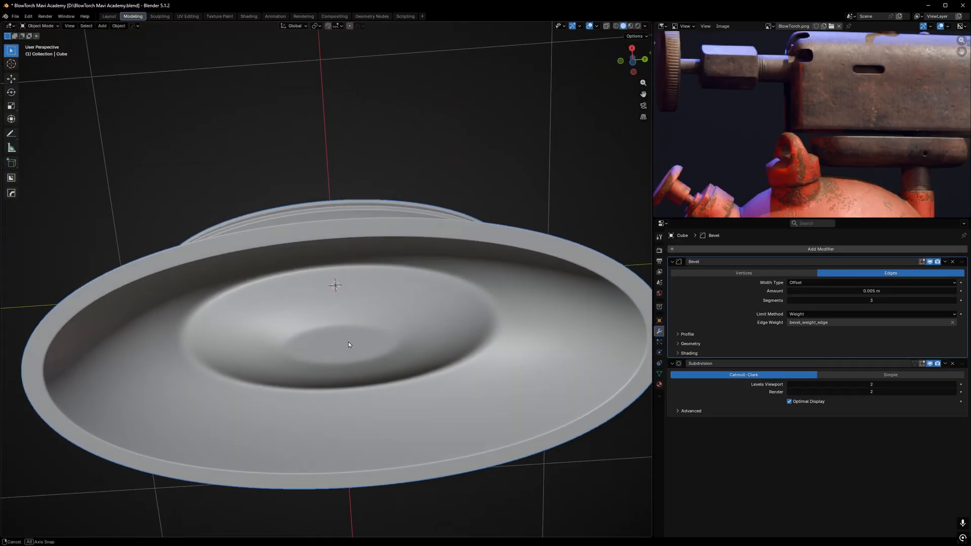
{"action": "scroll", "coordinate": [365, 323], "scroll_direction": "up", "scroll_amount": 4}
{"action": "middle_click_drag", "start_coordinate": [348, 343], "coordinate": [310, 316]}
{"action": "key", "text": "Tab"}
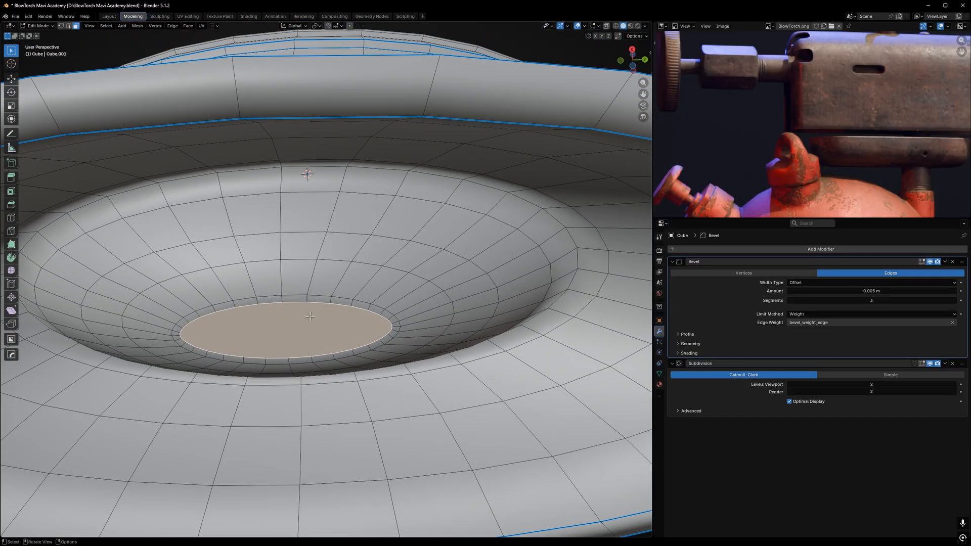
- Delete the recess's bottom face together with its surrounding ring, and fill the open edge loop with a single face
{"action": "key", "text": "x"}
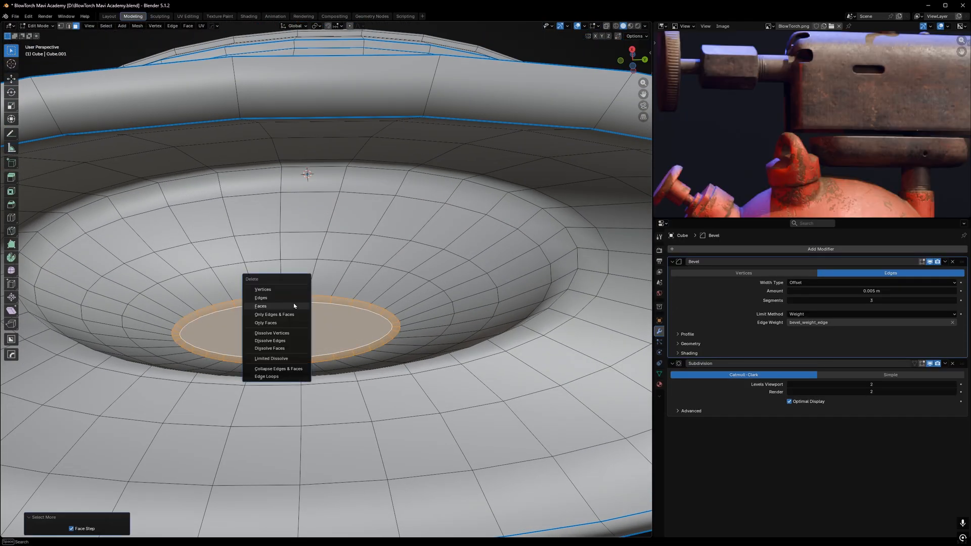
{"action": "left_click", "coordinate": [281, 293]}
{"action": "key", "text": "2"}
{"action": "left_click", "coordinate": [291, 254], "text": "alt"}
{"action": "key", "text": "f"}
- Inset the new fill face at the bottom of the recess and check it with smoothing in Object Mode
{"action": "middle_click_drag", "start_coordinate": [355, 266], "coordinate": [253, 303]}
{"action": "key", "text": "i"}
{"action": "left_click", "coordinate": [431, 284]}
{"action": "key", "text": "Tab"}
{"action": "scroll", "coordinate": [375, 287], "scroll_direction": "down", "scroll_amount": 5}
{"action": "scroll", "coordinate": [401, 283], "scroll_direction": "up", "scroll_amount": 4}
- Examine the whole tank body and compare its dome with the angled valve and cap on the reference image
{"action": "scroll", "coordinate": [400, 360], "scroll_direction": "down", "scroll_amount": 4}
{"action": "scroll", "coordinate": [340, 301], "scroll_direction": "down", "scroll_amount": 3}
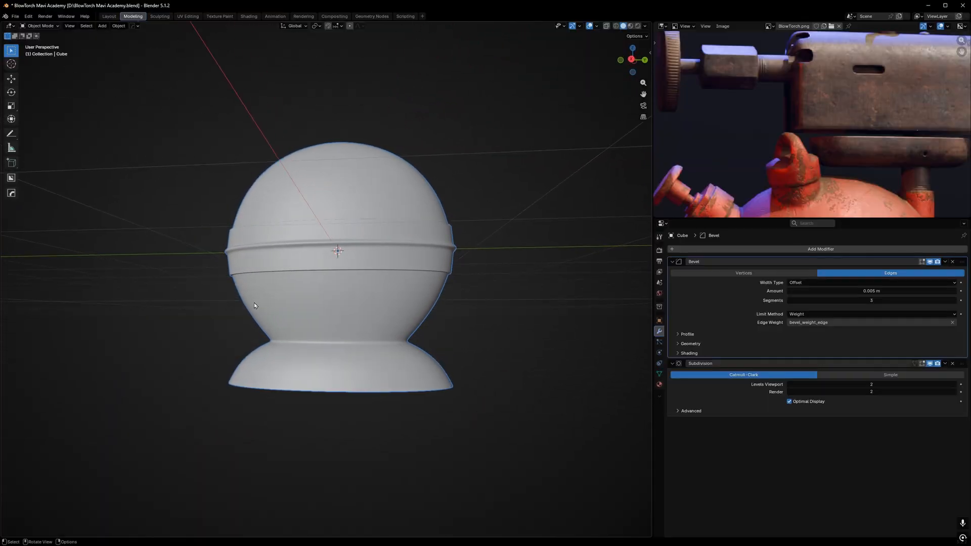
{"action": "scroll", "coordinate": [326, 257], "scroll_direction": "up", "scroll_amount": 2}
{"action": "middle_click_drag", "start_coordinate": [329, 243], "coordinate": [312, 275], "text": "shift"}
{"action": "middle_click_drag", "start_coordinate": [311, 276], "coordinate": [324, 287]}
{"action": "scroll", "coordinate": [150, 310], "scroll_direction": "up", "scroll_amount": 2}
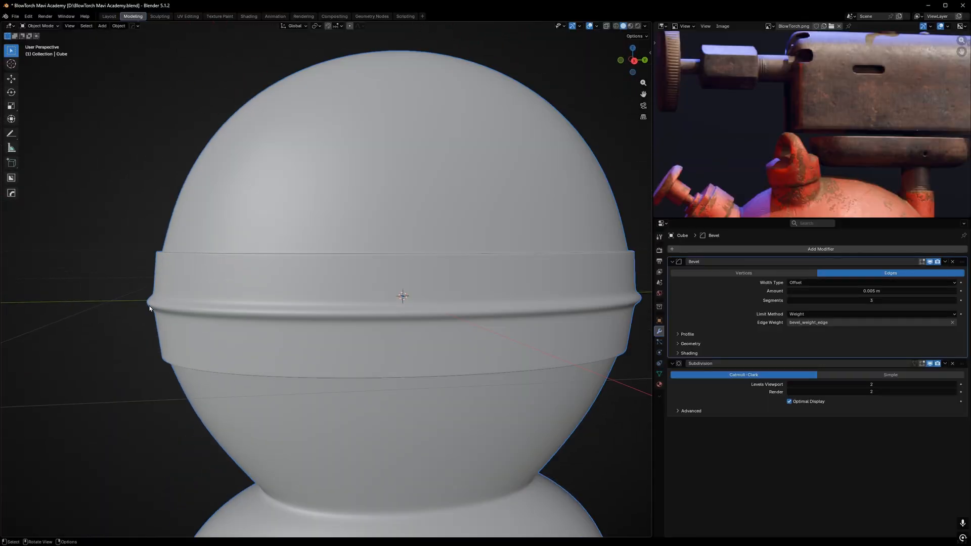
{"action": "middle_click_drag", "start_coordinate": [194, 242], "coordinate": [188, 264], "text": "shift"}
{"action": "scroll", "coordinate": [765, 140], "scroll_direction": "down", "scroll_amount": 3}
{"action": "scroll", "coordinate": [765, 139], "scroll_direction": "up", "scroll_amount": 4}
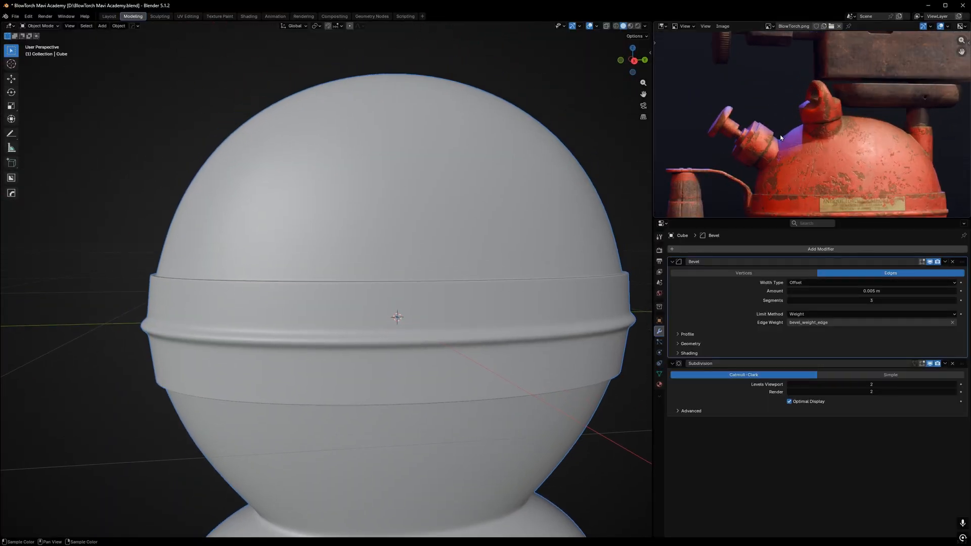
{"action": "middle_click_drag", "start_coordinate": [762, 156], "coordinate": [748, 146]}
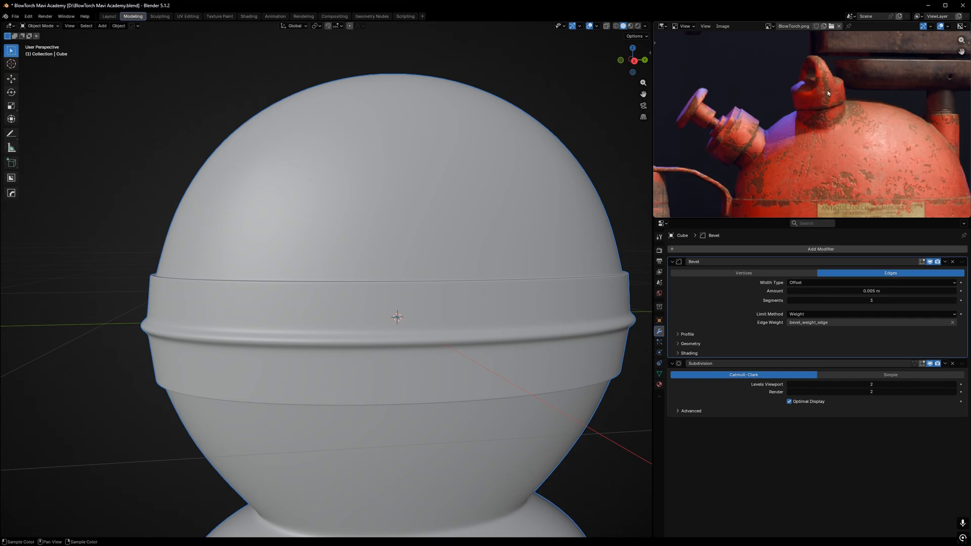
- Add a cylinder with 12 vertices in the right orthographic view
{"action": "key", "text": "KP_3"}
{"action": "scroll", "coordinate": [320, 238], "scroll_direction": "down", "scroll_amount": 4}
{"action": "middle_click_drag", "start_coordinate": [307, 243], "coordinate": [235, 272], "text": "shift"}
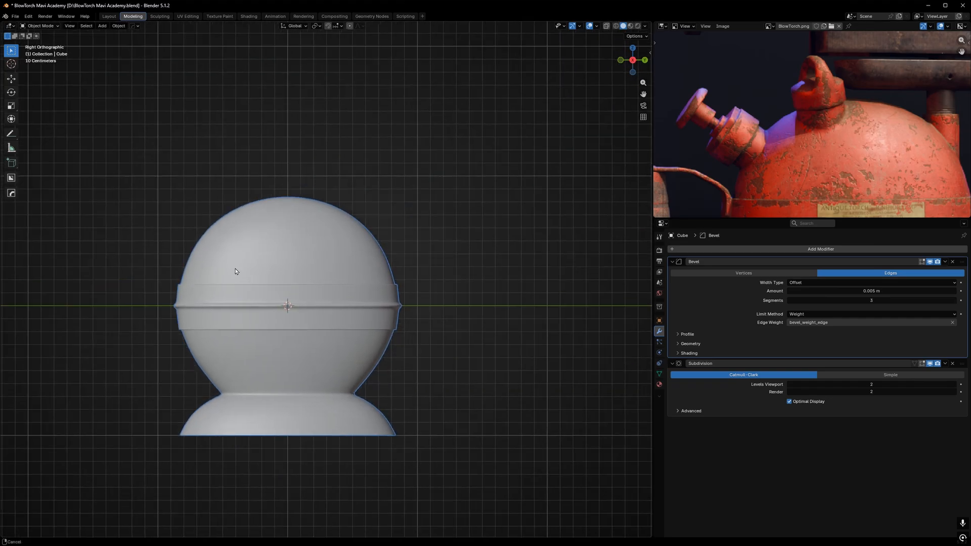
{"action": "scroll", "coordinate": [235, 272], "scroll_direction": "up", "scroll_amount": 2}
{"action": "key", "text": "shift+a"}
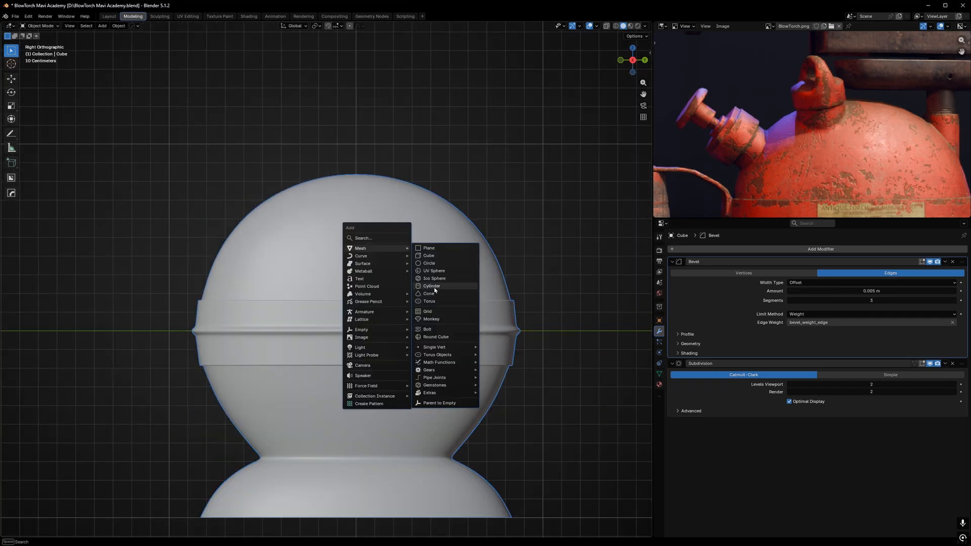
{"action": "left_click", "coordinate": [433, 287]}
{"action": "left_click", "coordinate": [83, 440]}
{"action": "type", "text": "12"}
{"action": "key", "text": "Return"}
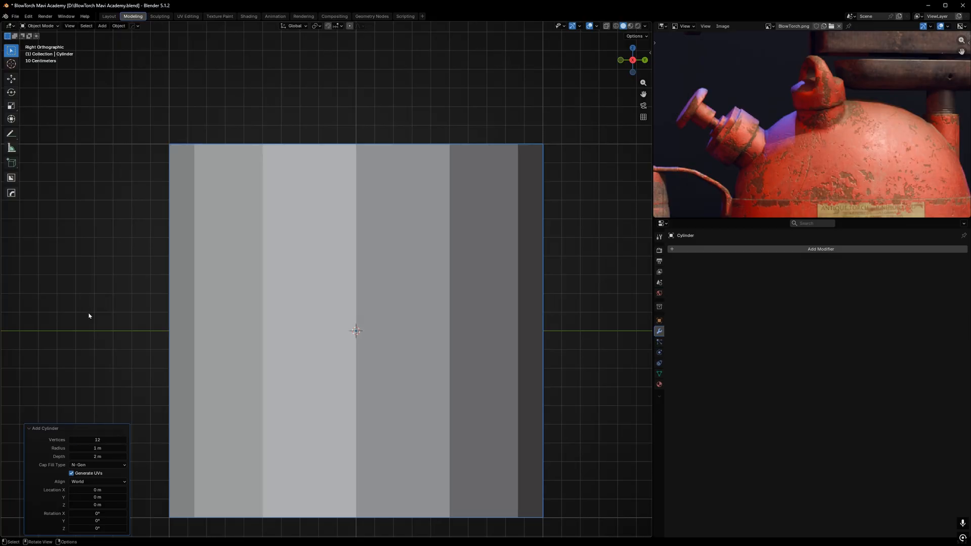
- Scale the cylinder uniformly to about 0.148
{"action": "scroll", "coordinate": [384, 265], "scroll_direction": "down", "scroll_amount": 5}
{"action": "key", "text": "s"}
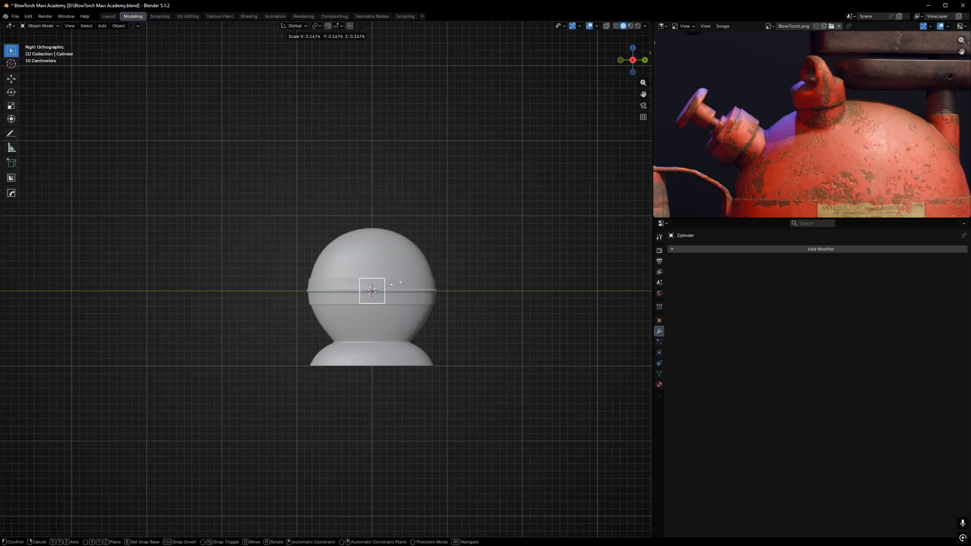
{"action": "left_click", "coordinate": [394, 284]}
{"action": "scroll", "coordinate": [416, 282], "scroll_direction": "up", "scroll_amount": 3}
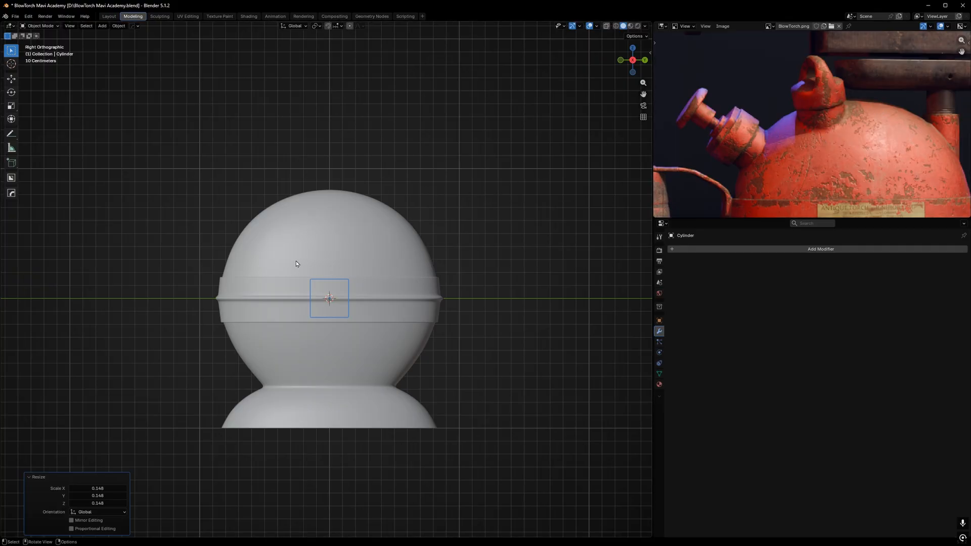
- Move the cylinder onto the dome's upper side, about 0.69 m along Y and 0.507 m along Z
{"action": "middle_click_drag", "start_coordinate": [296, 264], "coordinate": [323, 199]}
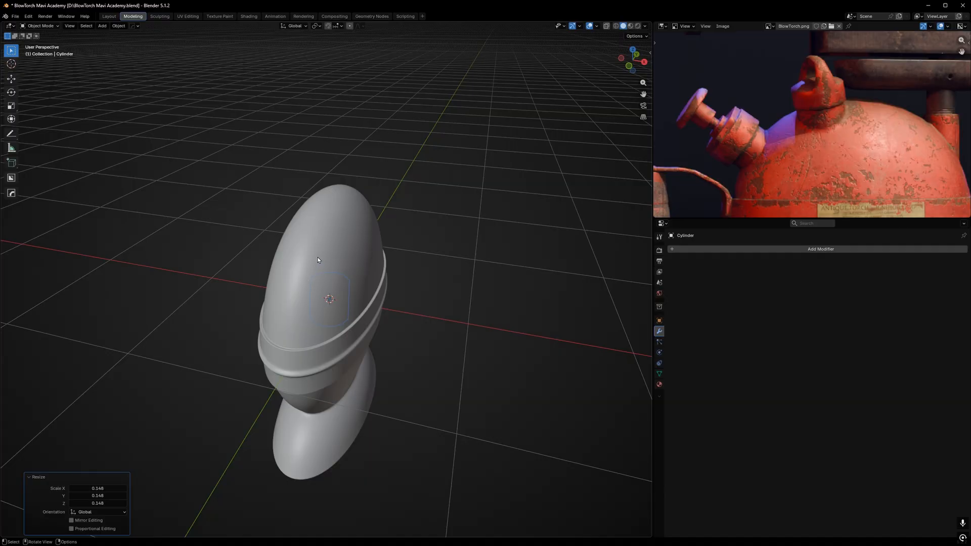
{"action": "scroll", "coordinate": [357, 277], "scroll_direction": "up", "scroll_amount": 1}
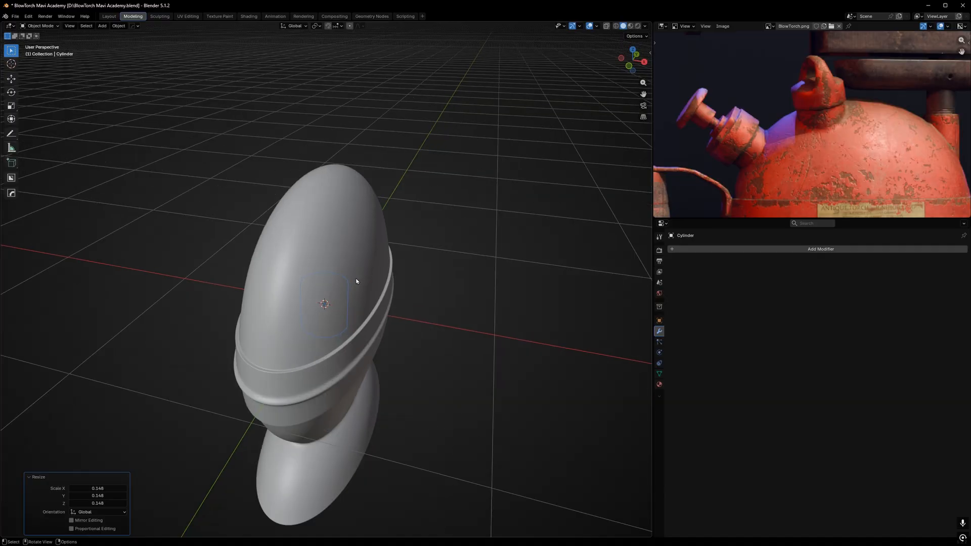
{"action": "key", "text": "KP_3"}
{"action": "key", "text": "g"}
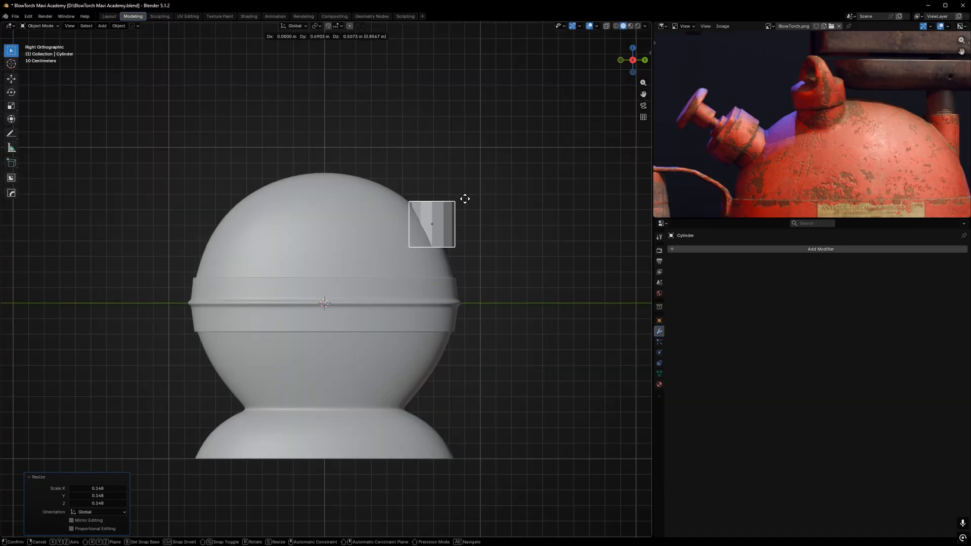
{"action": "left_click", "coordinate": [465, 199]}
{"action": "scroll", "coordinate": [465, 199], "scroll_direction": "down", "scroll_amount": 3}
{"action": "scroll", "coordinate": [432, 262], "scroll_direction": "up", "scroll_amount": 2}
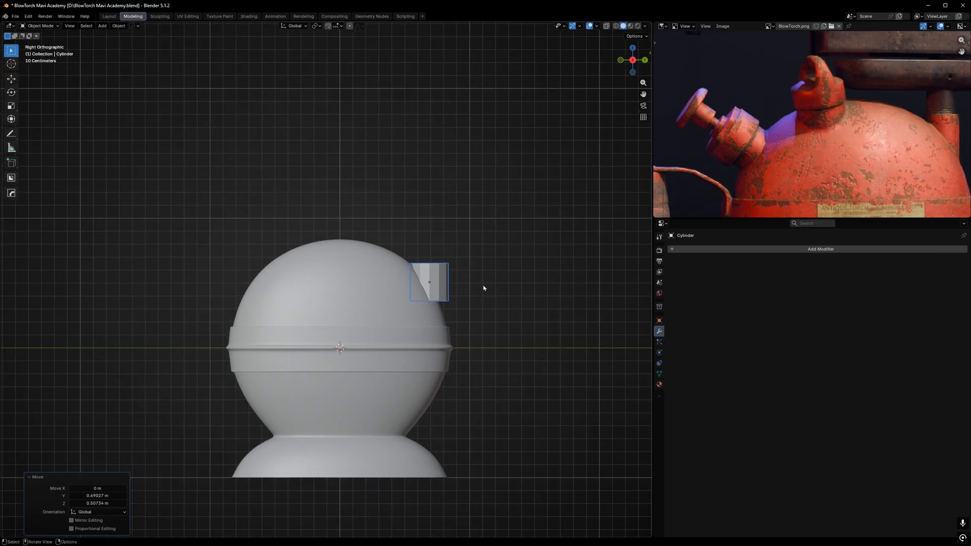
- Stretch the cylinder's mesh along Z by a factor of about 2.445 in Edit Mode, and check the reference image
{"action": "key", "text": "Tab"}
{"action": "key", "text": "s"}
{"action": "key", "text": "z"}
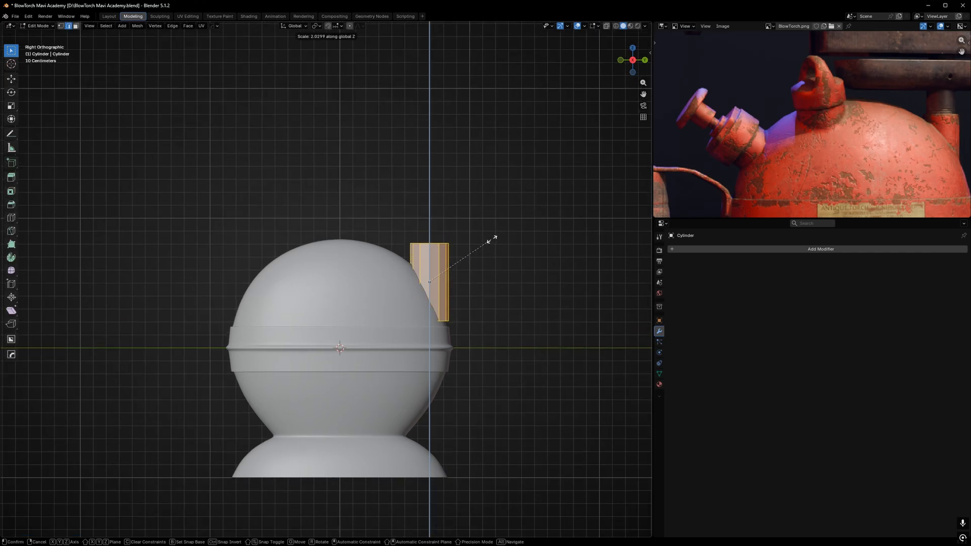
{"action": "left_click", "coordinate": [498, 222]}
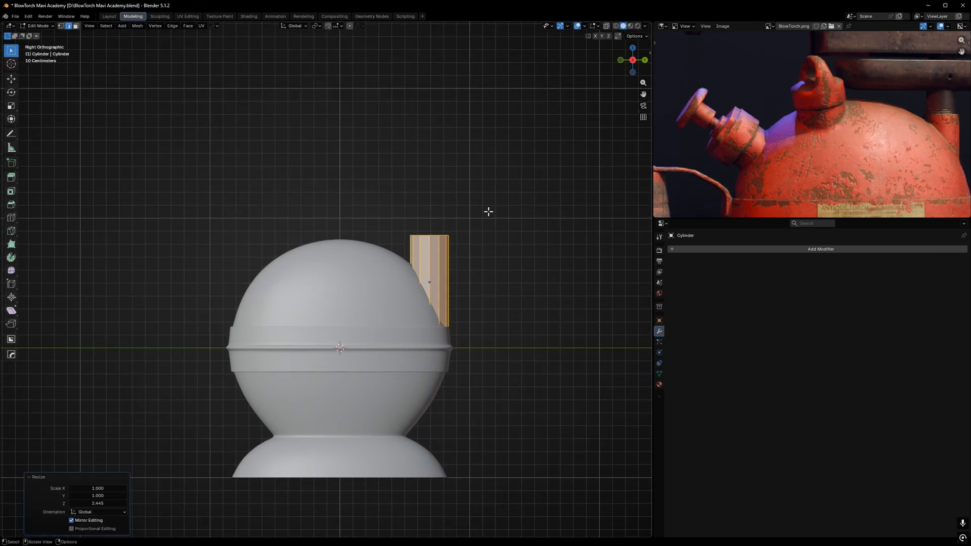
{"action": "scroll", "coordinate": [850, 169], "scroll_direction": "down", "scroll_amount": 2}
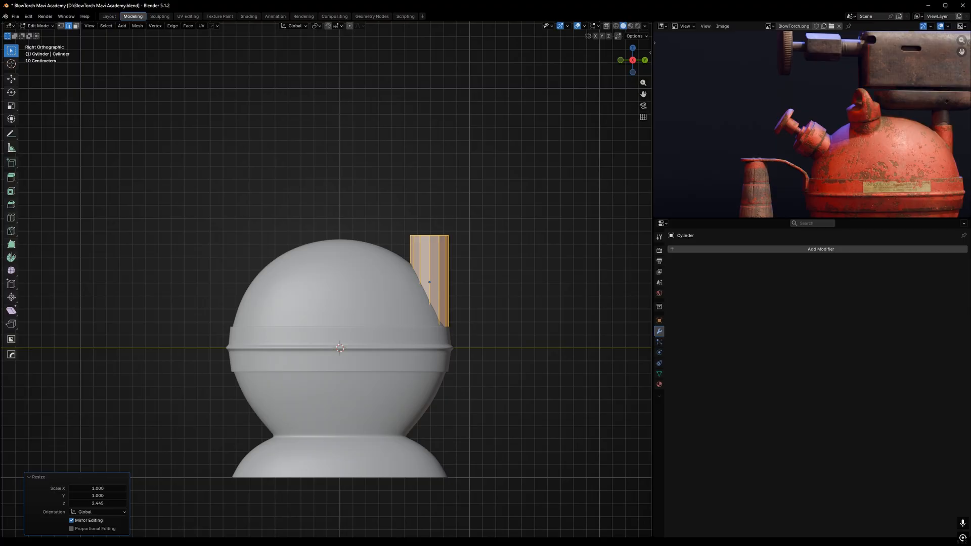
{"action": "scroll", "coordinate": [457, 313], "scroll_direction": "up", "scroll_amount": 2}
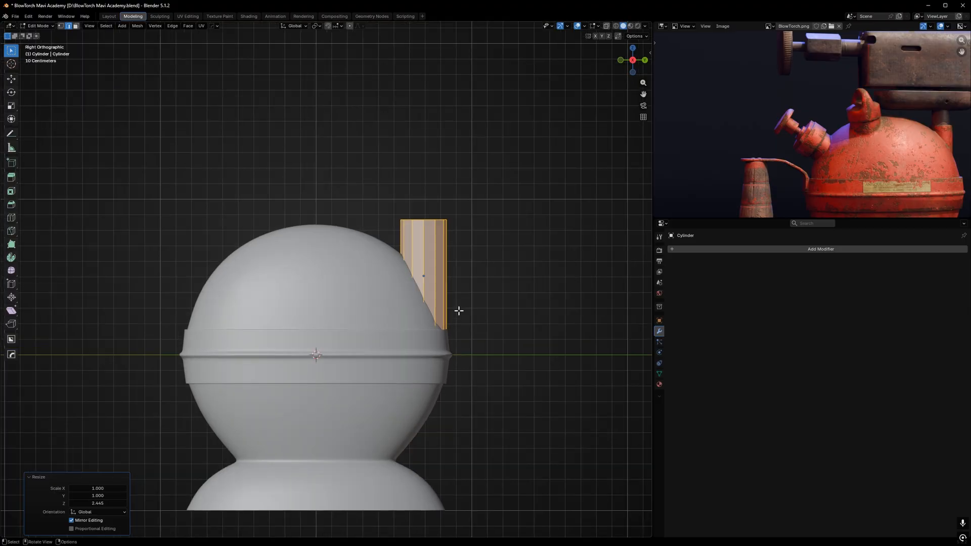
- Move the cylinder's mesh about -0.097 m along Y into the dome and make the cylinder narrower
{"action": "key", "text": "g"}
{"action": "key", "text": "y"}
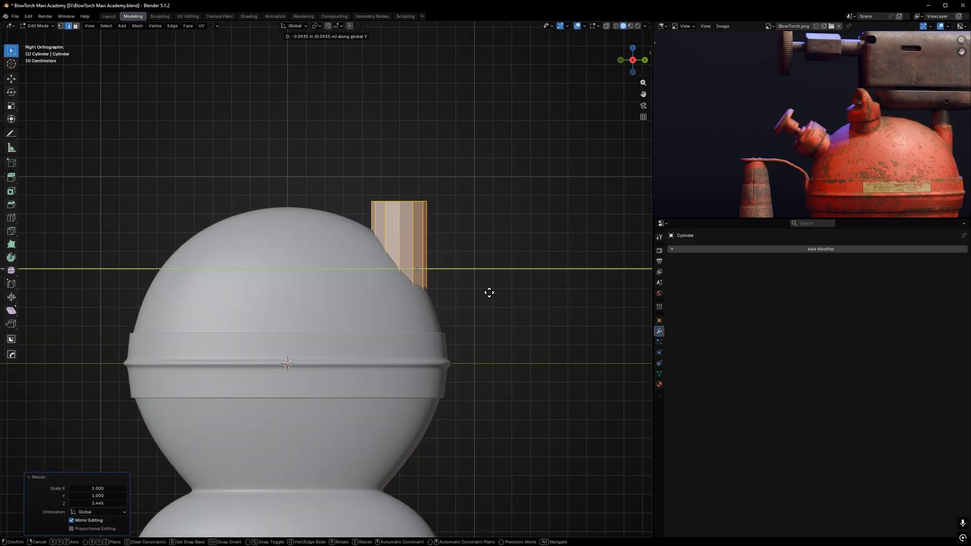
{"action": "left_click", "coordinate": [481, 291]}
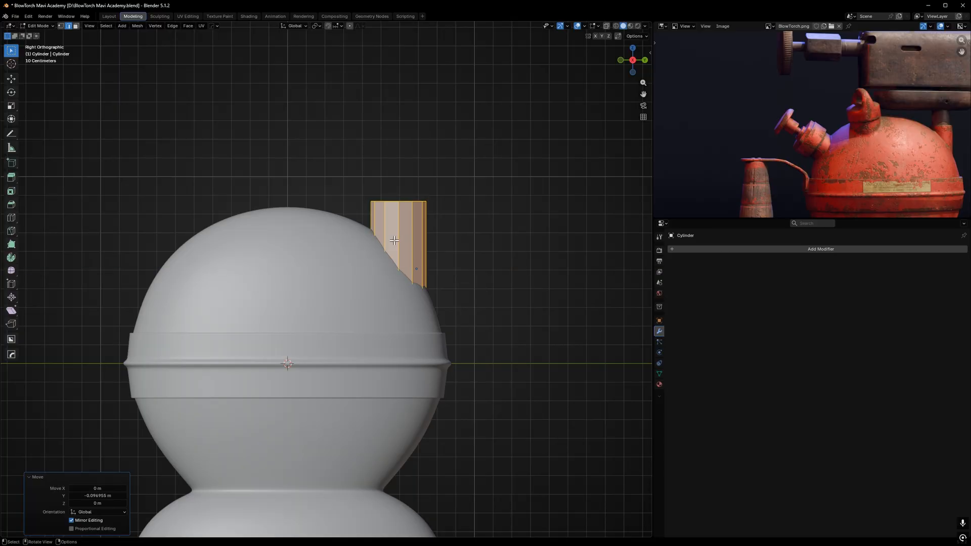
{"action": "key", "text": "s"}
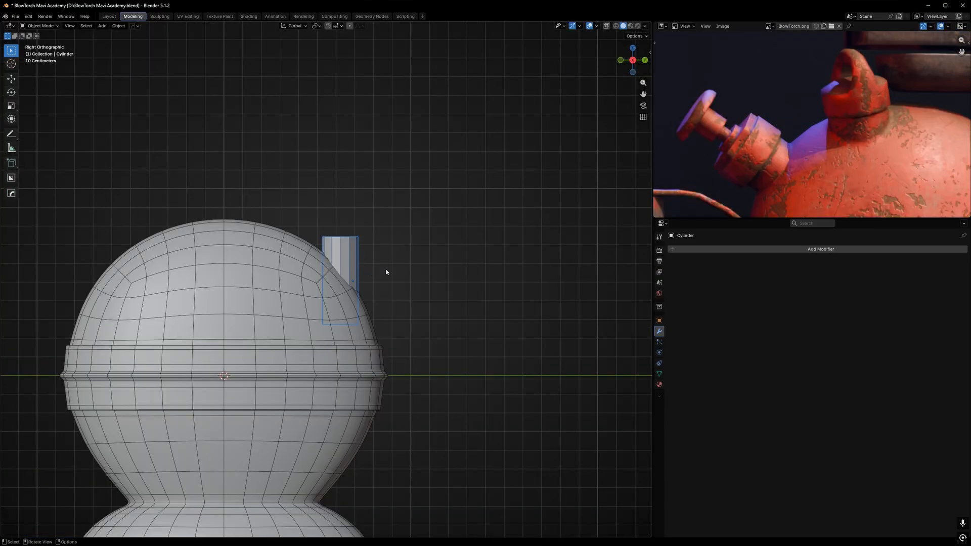
- Duplicate the cylinder and move the copy about -1.25 m along Y to the opposite side of the dome
{"action": "key", "text": "shift+d"}
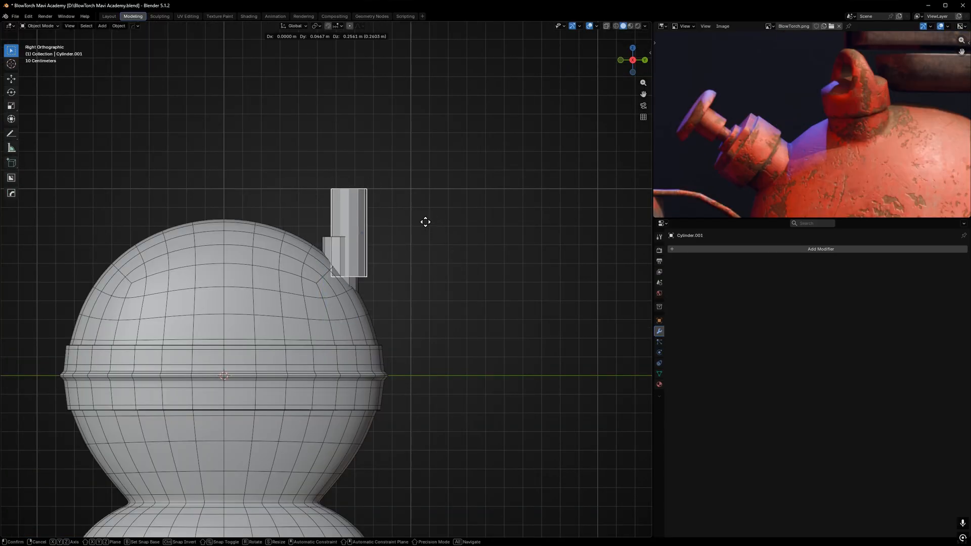
{"action": "right_click", "coordinate": [426, 221]}
{"action": "key", "text": "g"}
{"action": "key", "text": "y"}
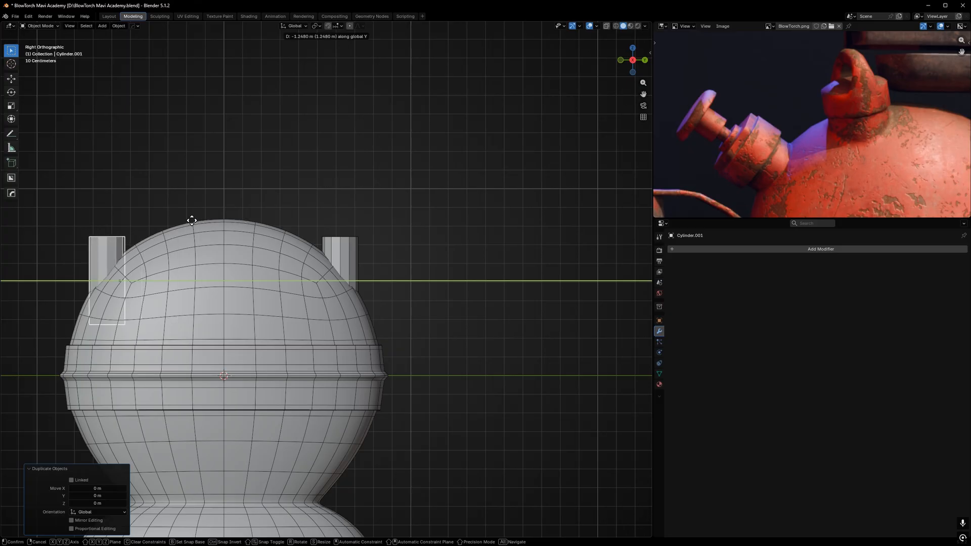
{"action": "left_click", "coordinate": [201, 233]}
- Set the duplicated cylinder's origin to its own geometry
{"action": "key", "text": "r"}
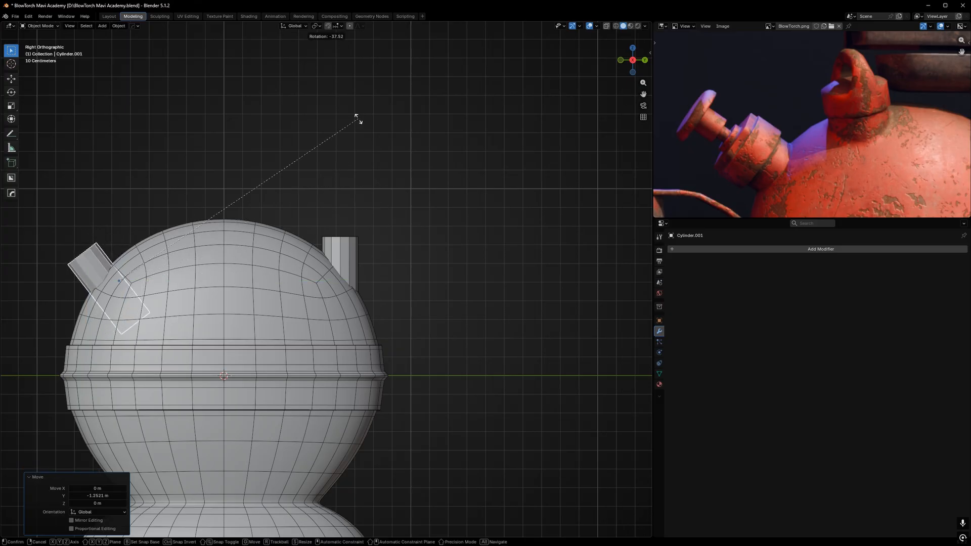
{"action": "right_click", "coordinate": [334, 110]}
{"action": "right_click", "coordinate": [83, 251]}
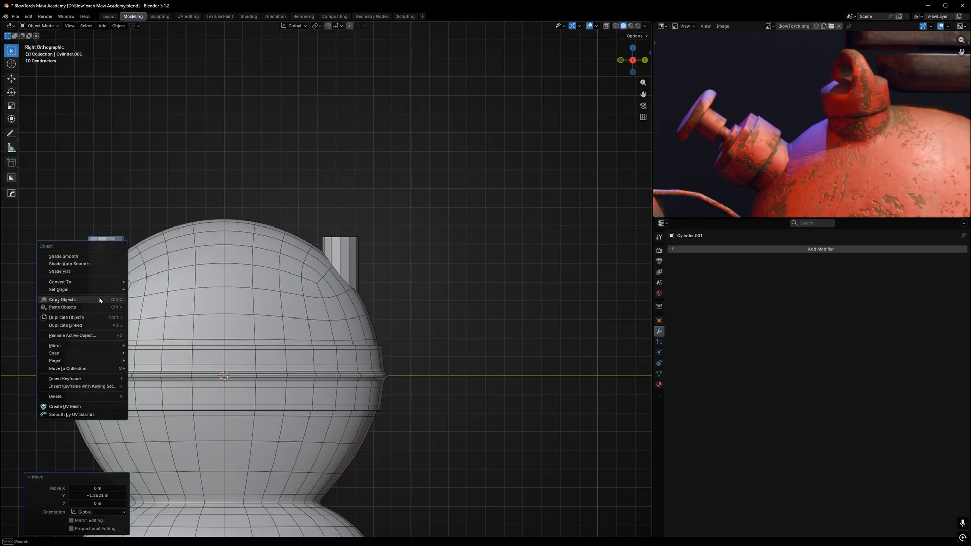
{"action": "mouse_move", "coordinate": [80, 290]}
{"action": "left_click", "coordinate": [145, 296]}
- Rotate the duplicated cylinder about -37.7° in the side view and scale it up by about 1.543
{"action": "key", "text": "r"}
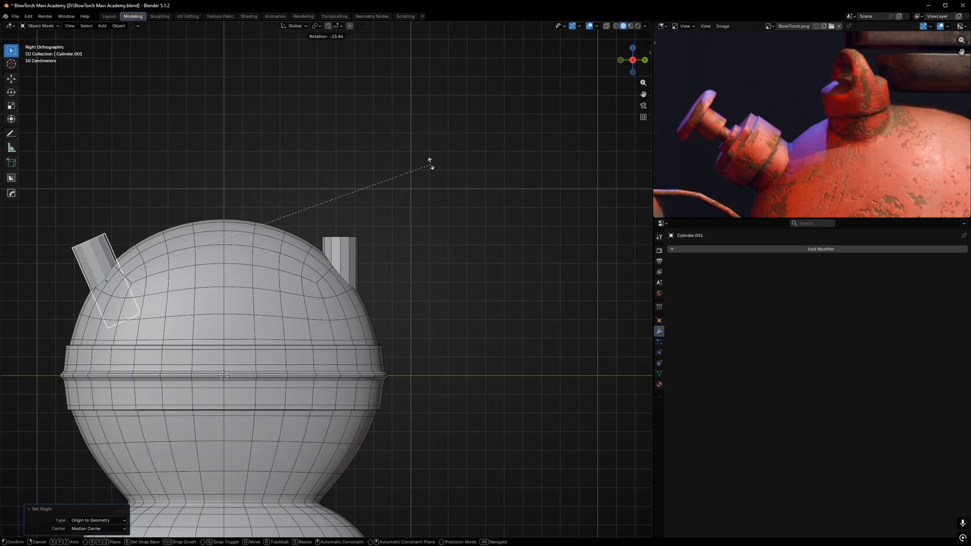
{"action": "left_click", "coordinate": [395, 89]}
{"action": "key", "text": "s"}
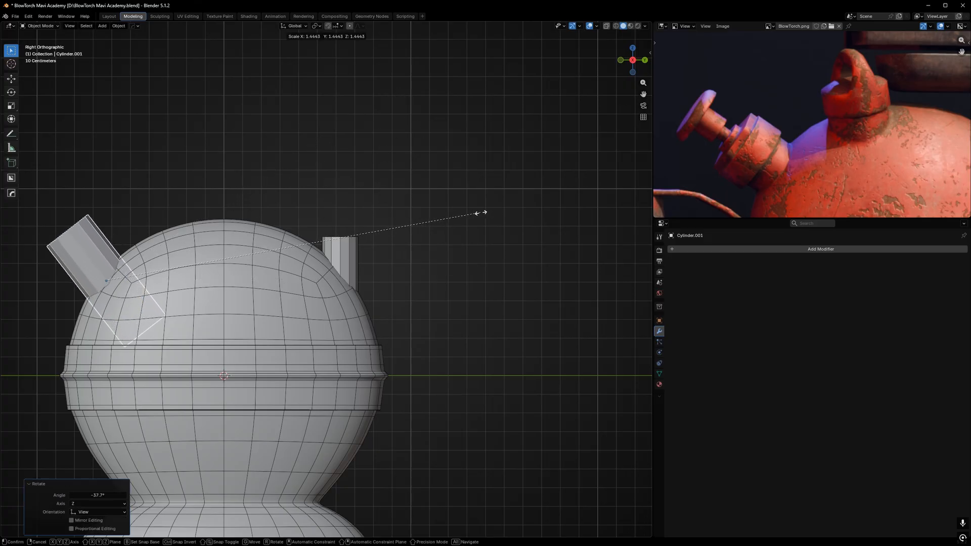
{"action": "left_click", "coordinate": [505, 209]}
- Try to extend the tilted cylinder's outer end loop along its local Z axis in Edit Mode
{"action": "key", "text": "Tab"}
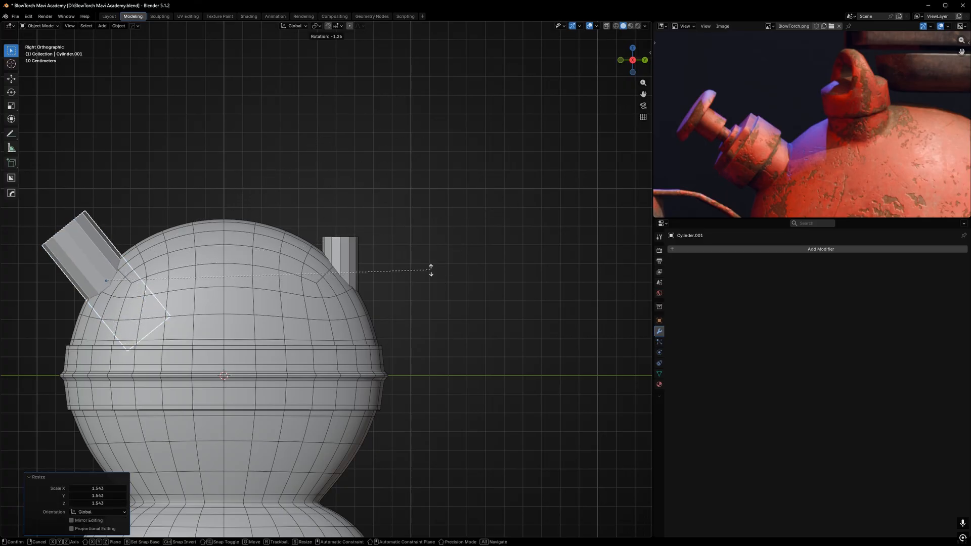
{"action": "scroll", "coordinate": [97, 242], "scroll_direction": "up", "scroll_amount": 2}
{"action": "key", "text": "2"}
{"action": "left_click", "coordinate": [49, 209], "text": "alt"}
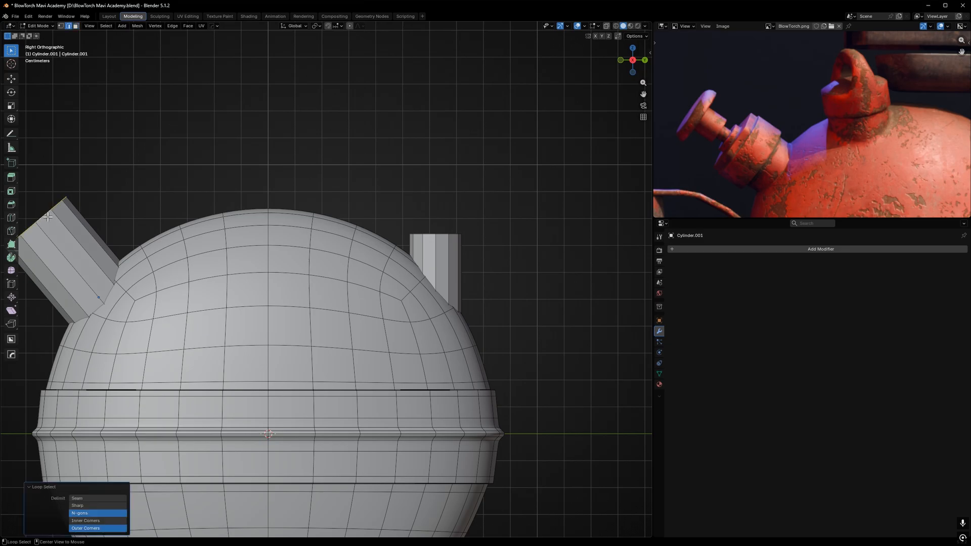
{"action": "middle_click_drag", "start_coordinate": [122, 225], "coordinate": [269, 244], "text": "shift"}
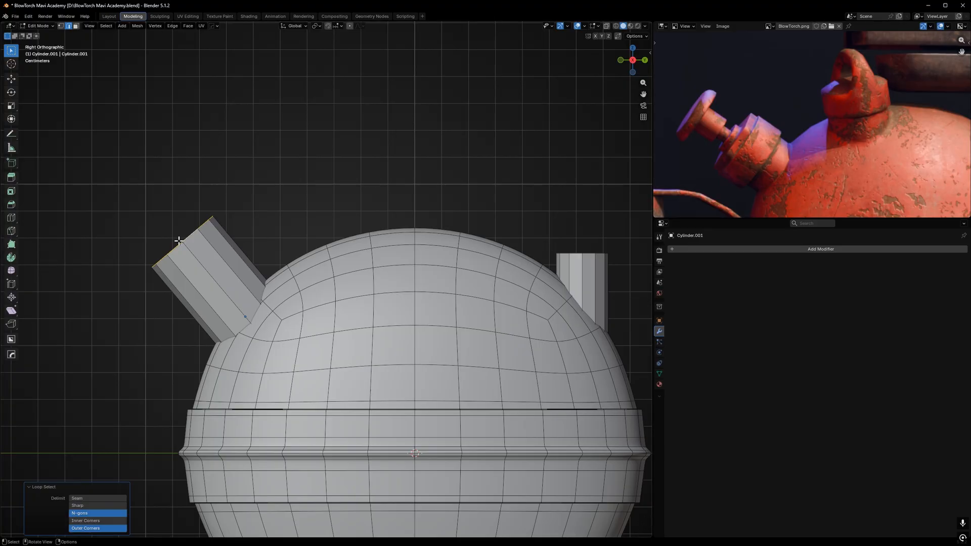
{"action": "key", "text": "g"}
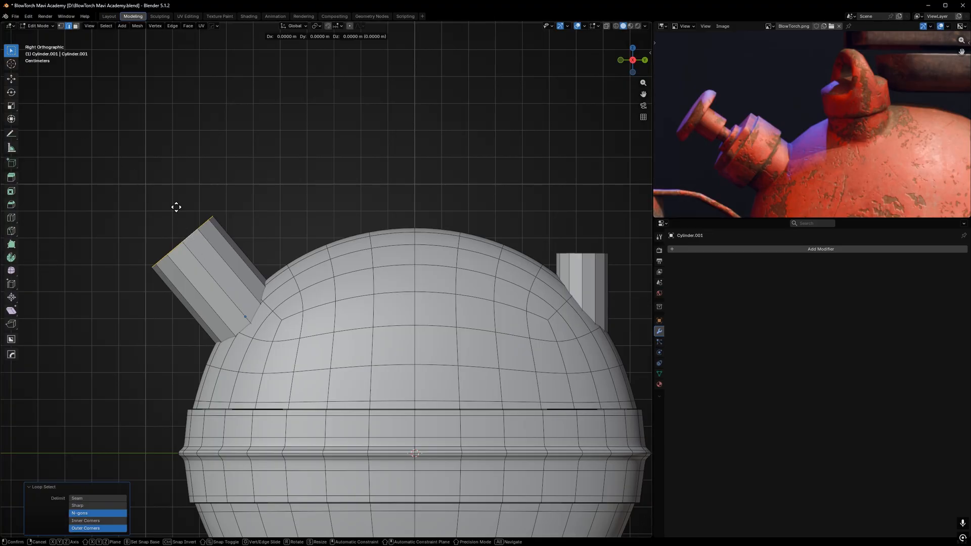
{"action": "key", "text": "z"}
{"action": "key", "text": "z"}
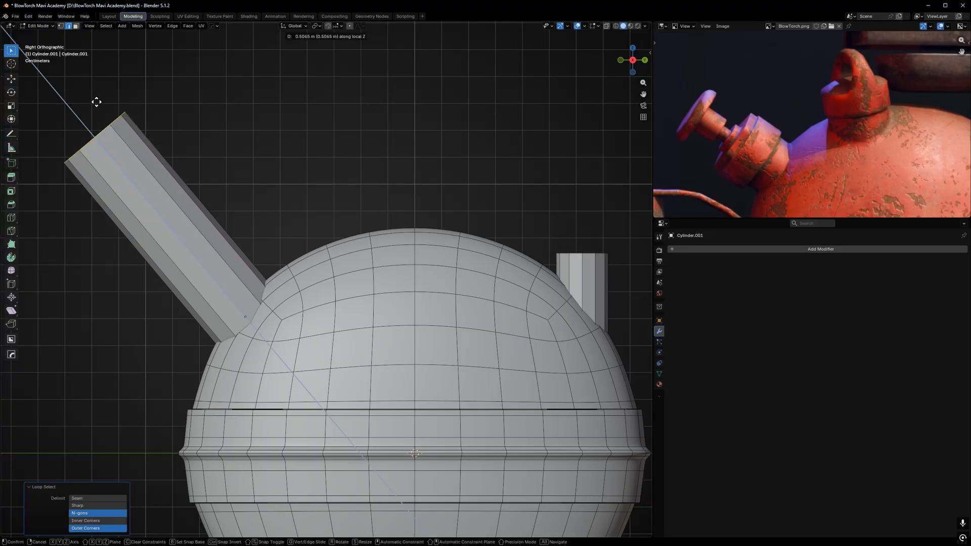
{"action": "left_click", "coordinate": [210, 207]}
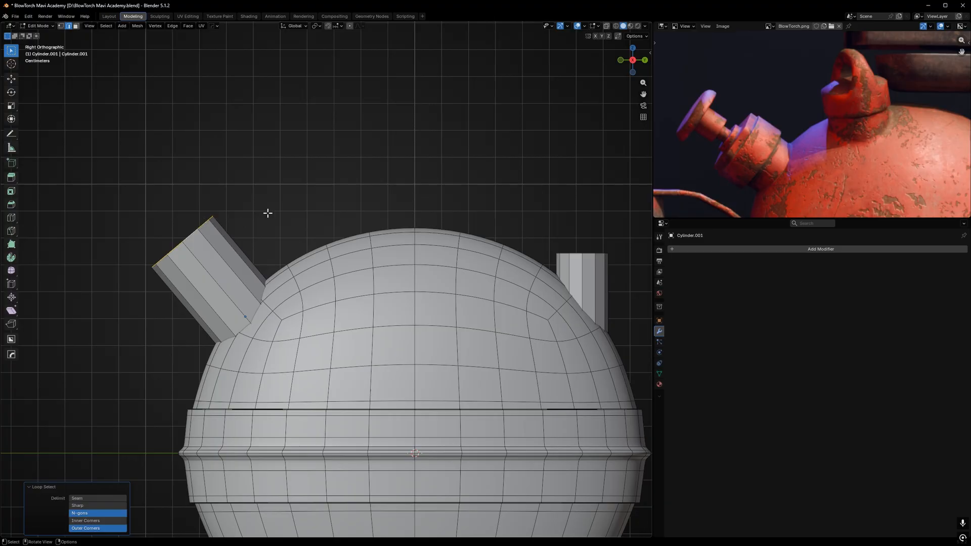
- Try to move the tilted cylinder's end face along Z in Normal orientation, and restore the Global orientation
{"action": "left_click", "coordinate": [295, 26]}
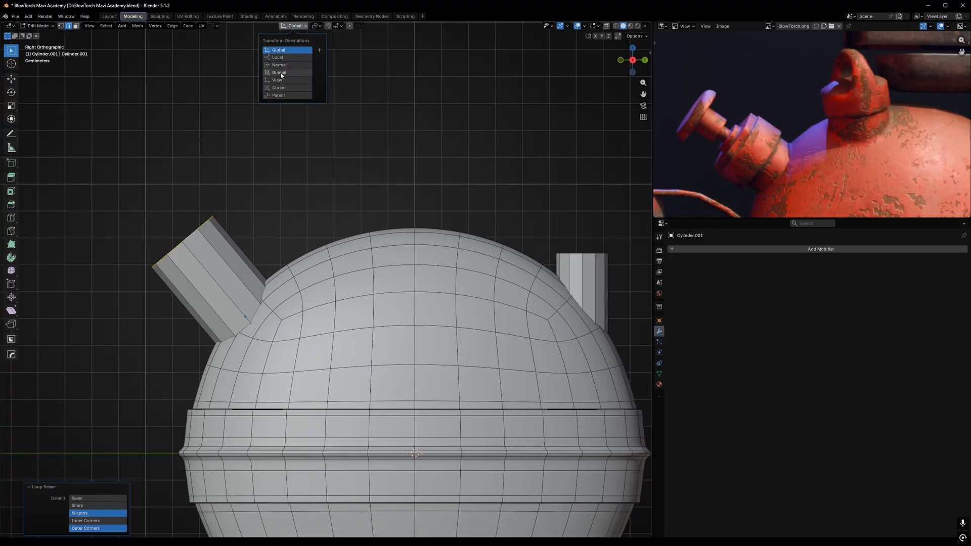
{"action": "left_click", "coordinate": [193, 230]}
{"action": "left_click", "coordinate": [194, 236], "text": "alt"}
{"action": "middle_click_drag", "start_coordinate": [162, 221], "coordinate": [196, 240]}
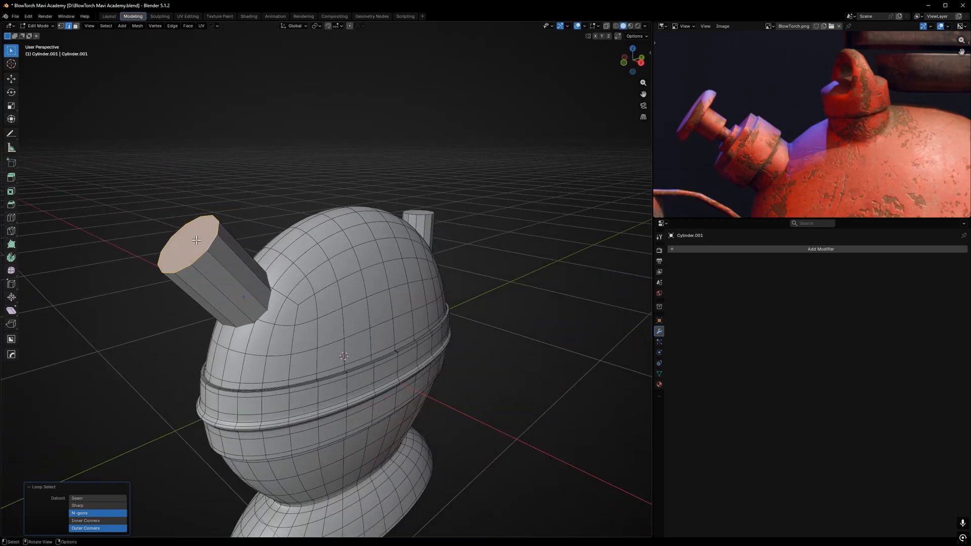
{"action": "key", "text": "3"}
{"action": "left_click", "coordinate": [303, 26]}
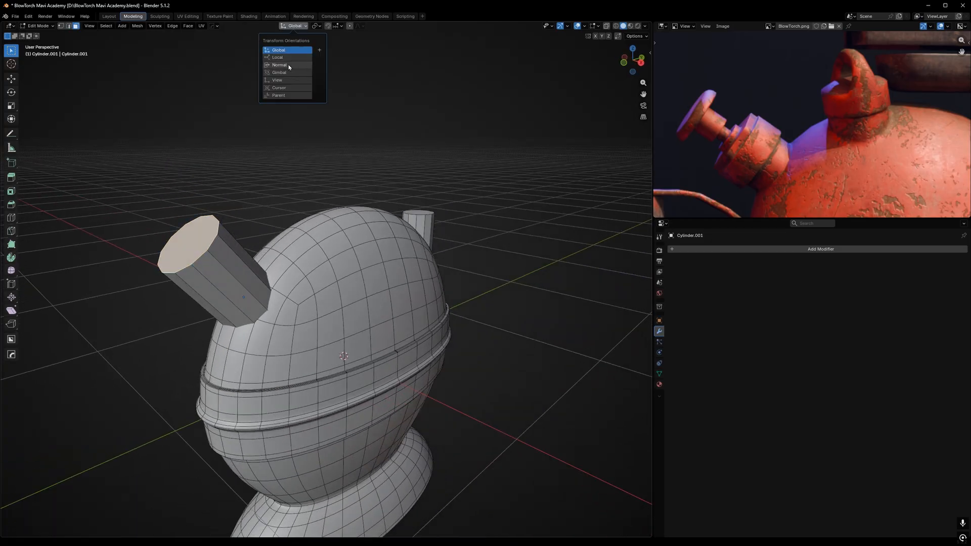
{"action": "left_click", "coordinate": [284, 66]}
{"action": "key", "text": "g"}
{"action": "key", "text": "z"}
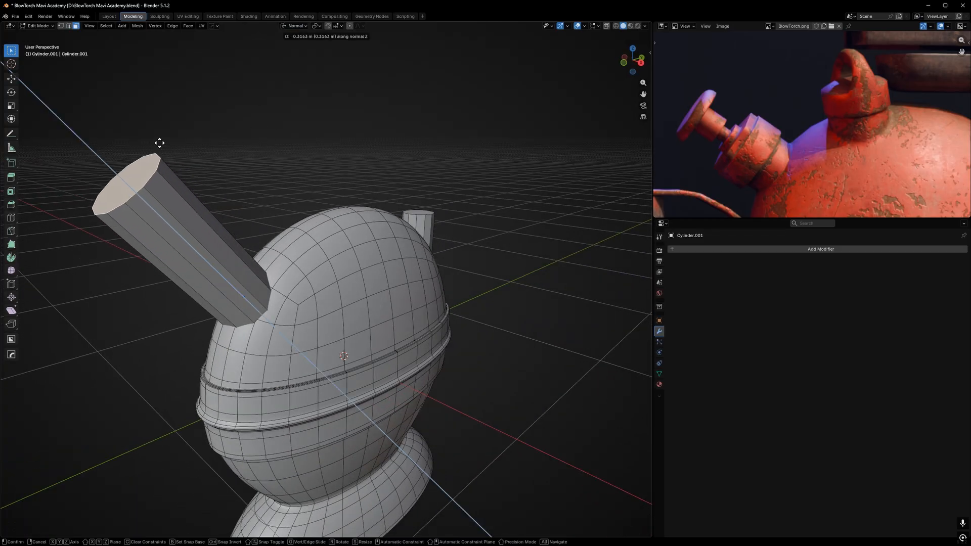
{"action": "right_click", "coordinate": [203, 172]}
{"action": "left_click", "coordinate": [295, 26]}
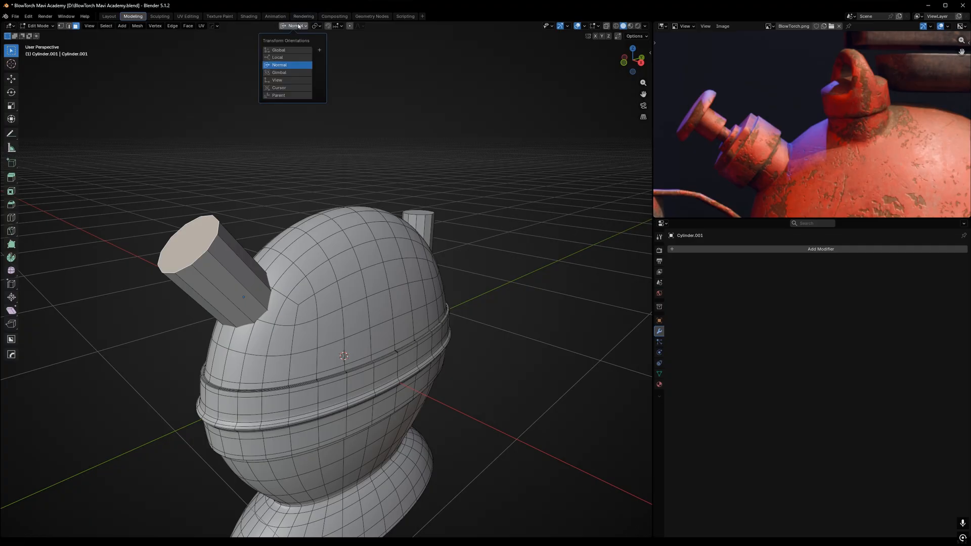
{"action": "left_click", "coordinate": [286, 50]}
- Duplicate the tilted cylinder in place in Object Mode and clear the copy's rotation
{"action": "key", "text": "KP_3"}
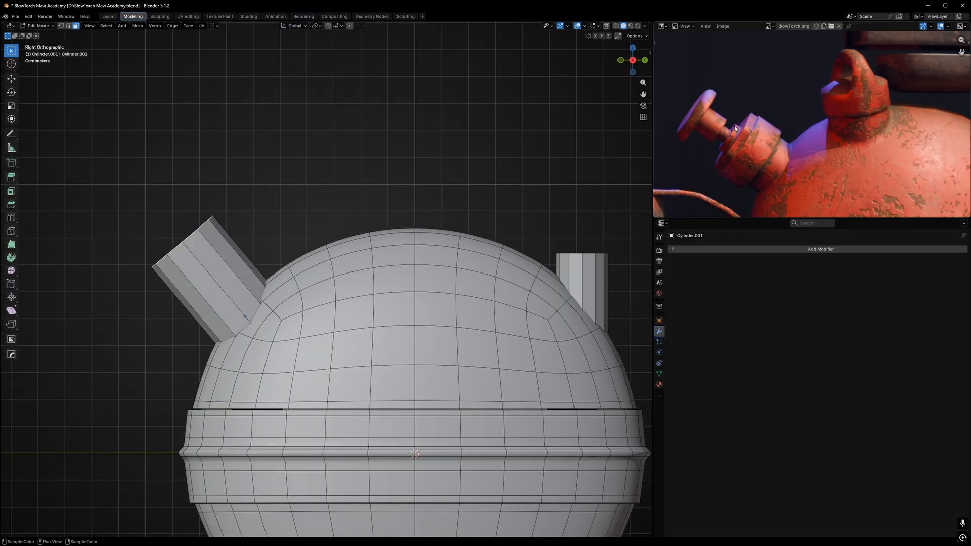
{"action": "scroll", "coordinate": [284, 272], "scroll_direction": "down", "scroll_amount": 2}
{"action": "middle_click_drag", "start_coordinate": [283, 272], "coordinate": [198, 265], "text": "shift"}
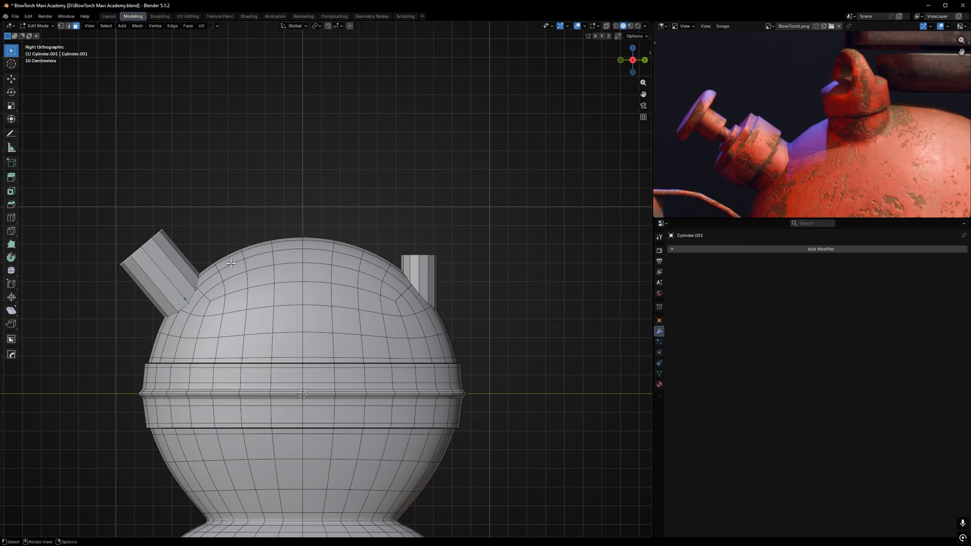
{"action": "key", "text": "Tab"}
{"action": "key", "text": "shift+d"}
{"action": "key", "text": "Escape"}
{"action": "key", "text": "alt+r"}
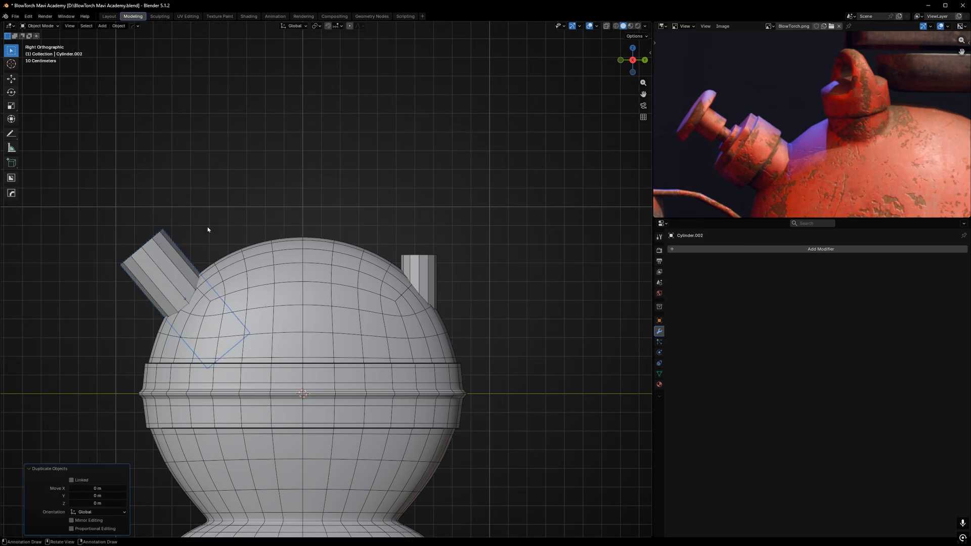
- Move the upright copy about 0.47 m along Y towards the dome's centre
{"action": "key", "text": "g"}
{"action": "key", "text": "y"}
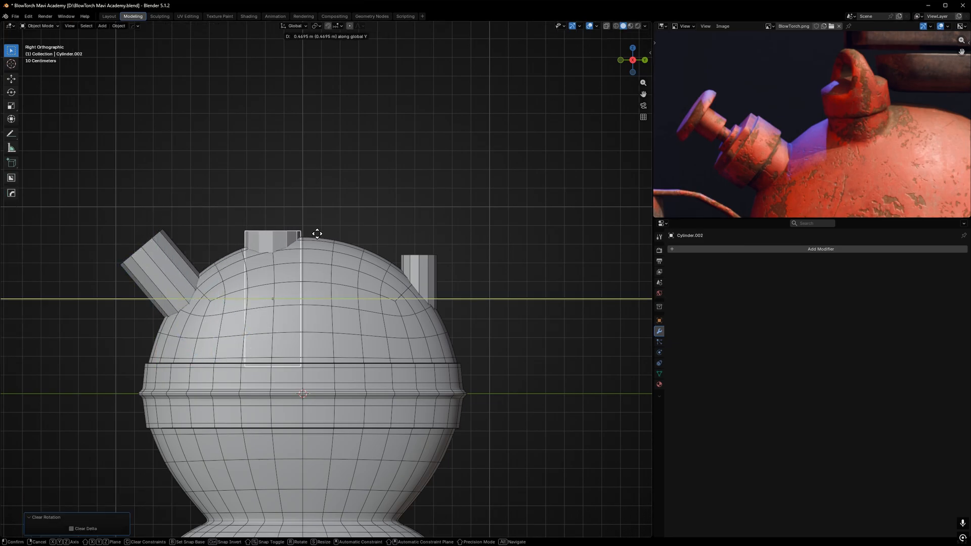
{"action": "left_click", "coordinate": [317, 234]}
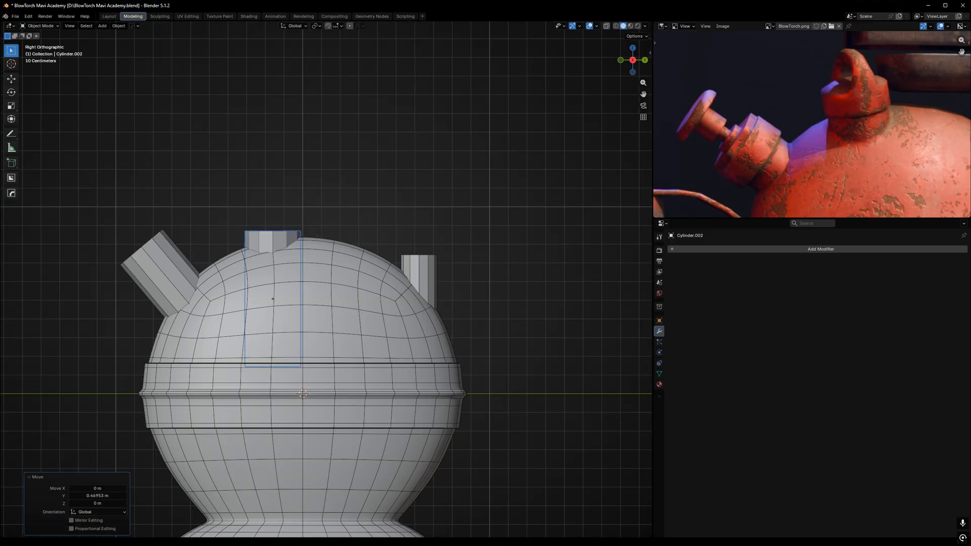
- In the front view, tilt the upright copy about 21.9°, shift it outward onto the dome's side, and rotate it another 1.43°
{"action": "scroll", "coordinate": [258, 246], "scroll_direction": "down", "scroll_amount": 5}
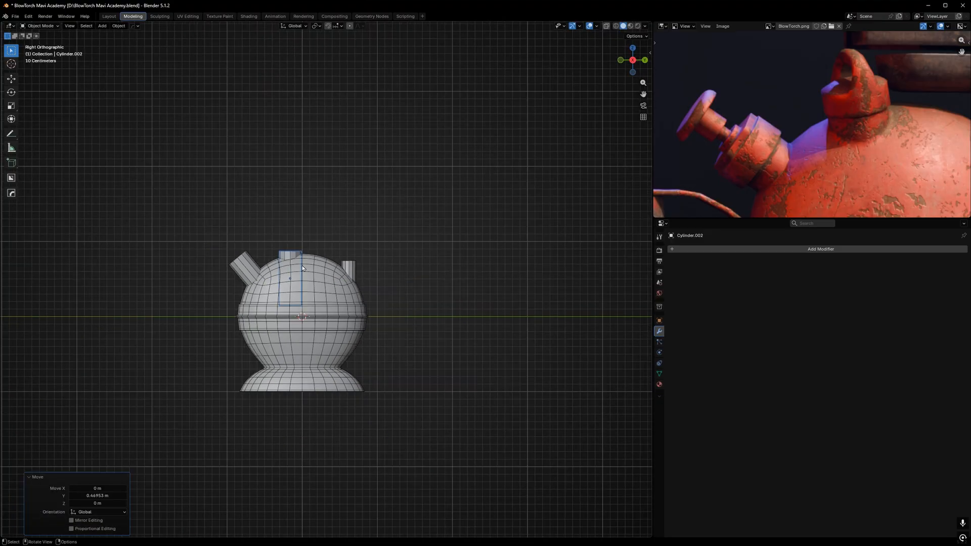
{"action": "scroll", "coordinate": [290, 241], "scroll_direction": "up", "scroll_amount": 5}
{"action": "key", "text": "KP_1"}
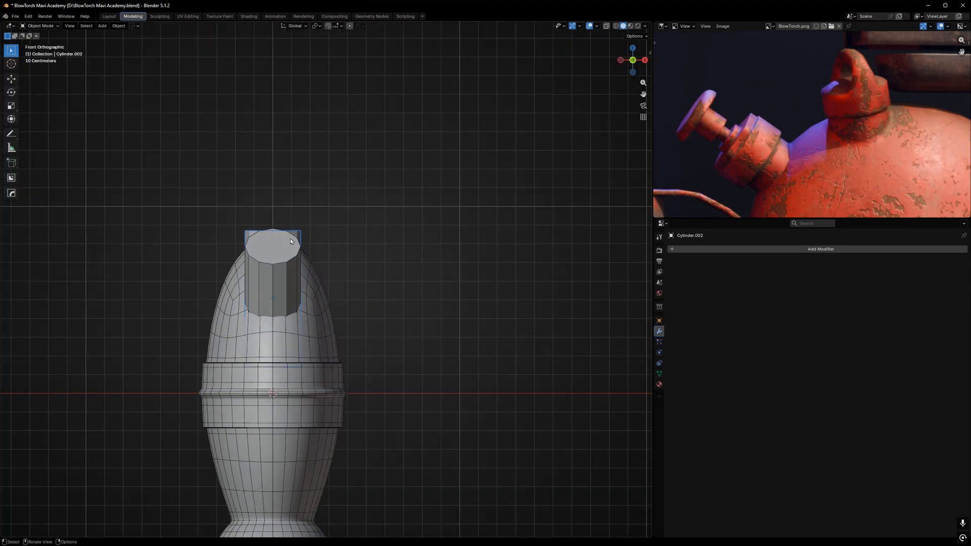
{"action": "key", "text": "r"}
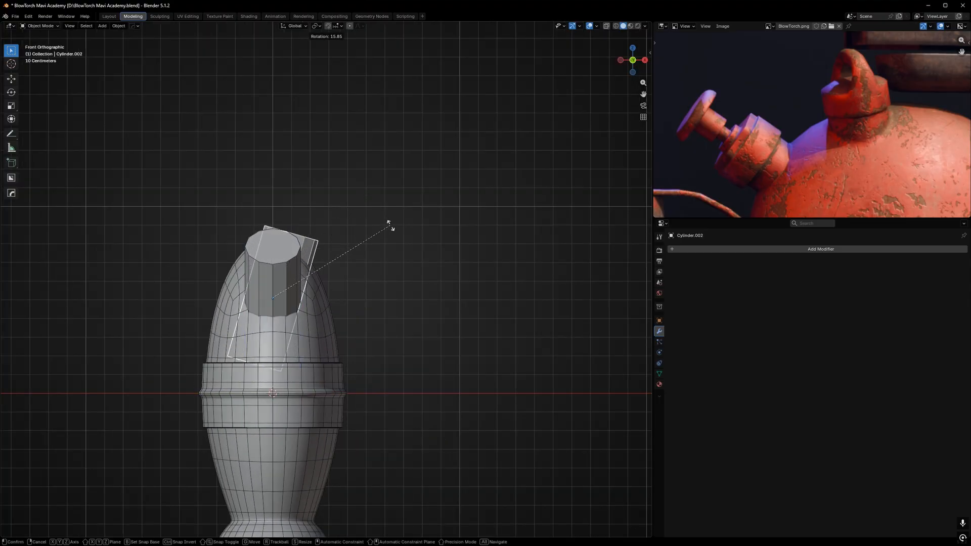
{"action": "left_click", "coordinate": [396, 229]}
{"action": "key", "text": "g"}
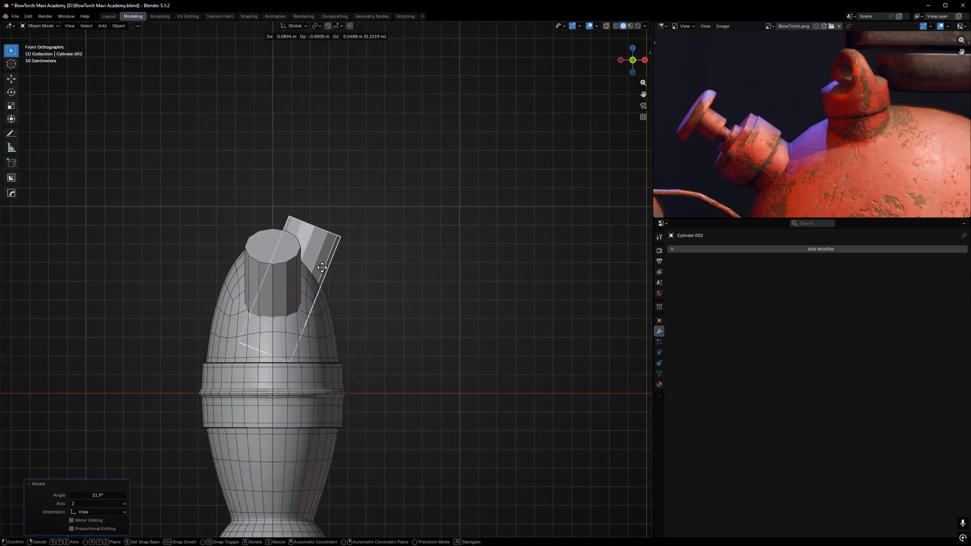
{"action": "left_click", "coordinate": [326, 259]}
{"action": "key", "text": "r"}
{"action": "left_click", "coordinate": [379, 239]}
- Examine the placement of the three cylinders on the dome from several angles against the reference image
{"action": "middle_click_drag", "start_coordinate": [379, 239], "coordinate": [199, 232]}
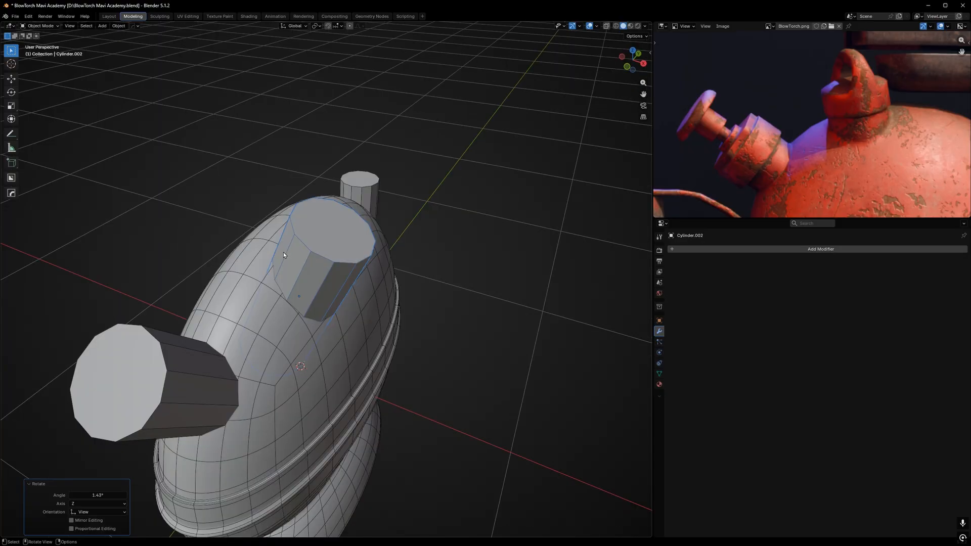
{"action": "middle_click_drag", "start_coordinate": [284, 254], "coordinate": [289, 247]}
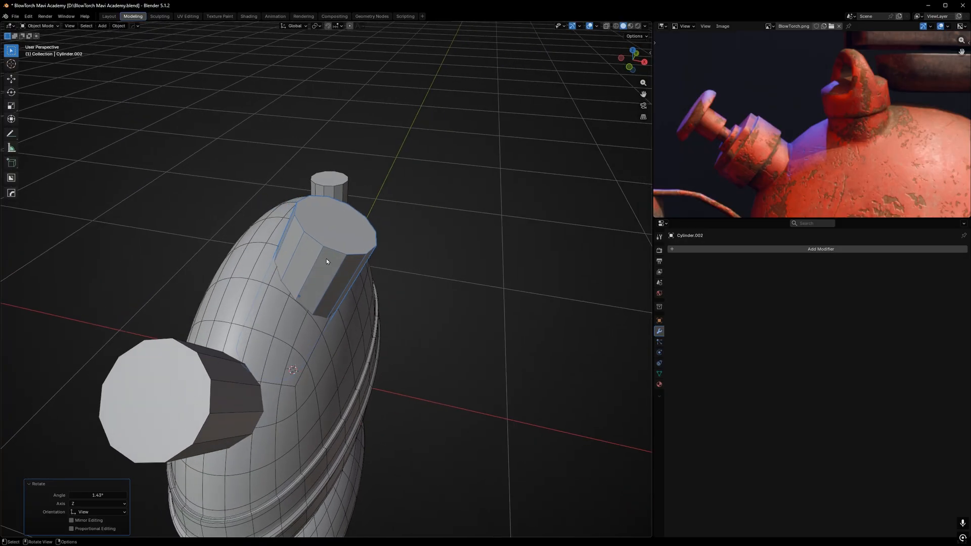
{"action": "scroll", "coordinate": [347, 282], "scroll_direction": "down", "scroll_amount": 4}
{"action": "middle_click_drag", "start_coordinate": [347, 282], "coordinate": [301, 283]}
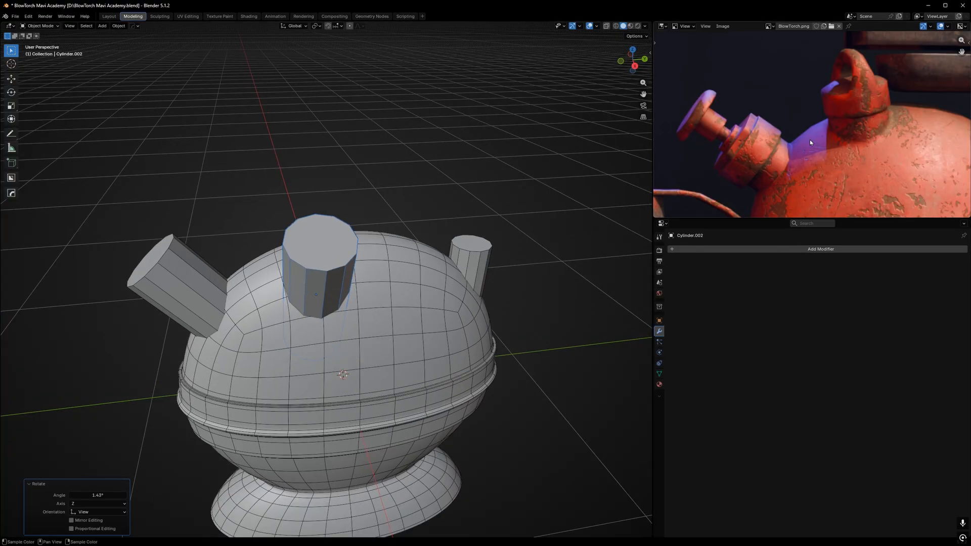
{"action": "scroll", "coordinate": [339, 277], "scroll_direction": "up", "scroll_amount": 2}
{"action": "mouse_move", "coordinate": [337, 276]}
{"action": "middle_mouse_down"}
{"action": "mouse_move", "coordinate": [327, 265]}
{"action": "mouse_move", "coordinate": [383, 252]}
{"action": "mouse_move", "coordinate": [274, 247]}
{"action": "mouse_move", "coordinate": [328, 248]}
{"action": "mouse_move", "coordinate": [310, 305]}
{"action": "mouse_move", "coordinate": [279, 286]}
{"action": "mouse_move", "coordinate": [349, 207]}
{"action": "mouse_move", "coordinate": [405, 180]}
{"action": "mouse_move", "coordinate": [358, 225]}
{"action": "mouse_move", "coordinate": [419, 286]}
{"action": "mouse_move", "coordinate": [298, 301]}
{"action": "mouse_move", "coordinate": [483, 290]}
{"action": "mouse_move", "coordinate": [336, 289]}
{"action": "middle_mouse_up"}
{"action": "scroll", "coordinate": [349, 286], "scroll_direction": "down", "scroll_amount": 3}
{"action": "middle_click_drag", "start_coordinate": [435, 268], "coordinate": [379, 252]}
- Select the tank body and replace the reference image view with the Outliner
{"action": "left_click", "coordinate": [379, 253]}
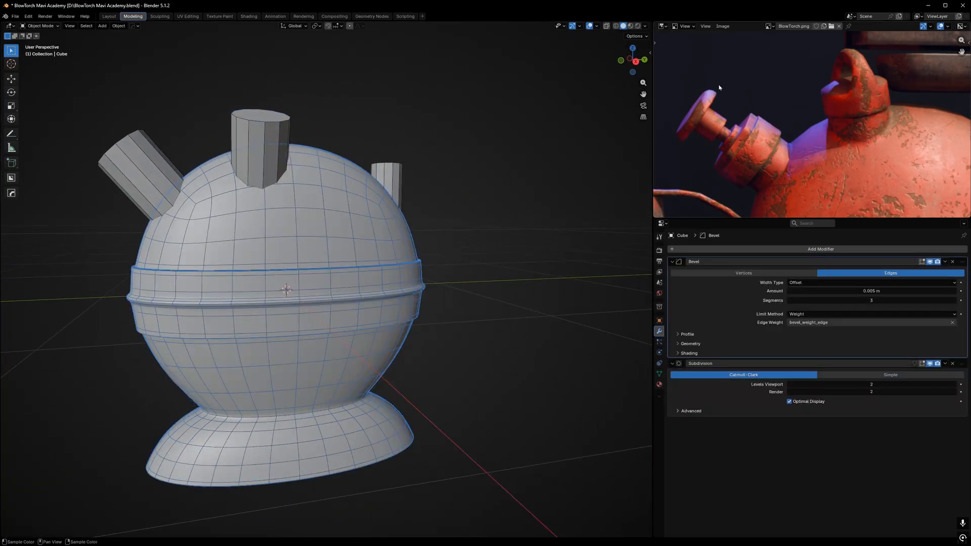
{"action": "left_click", "coordinate": [661, 26]}
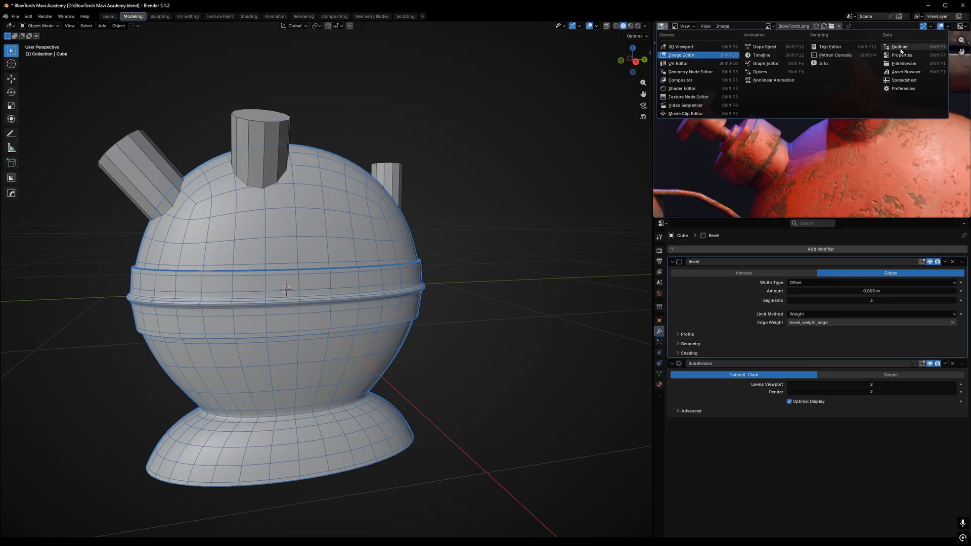
{"action": "left_click", "coordinate": [910, 48]}
- Create a collection named Backup and place it directly under the Scene Collection
{"action": "left_click", "coordinate": [685, 43]}
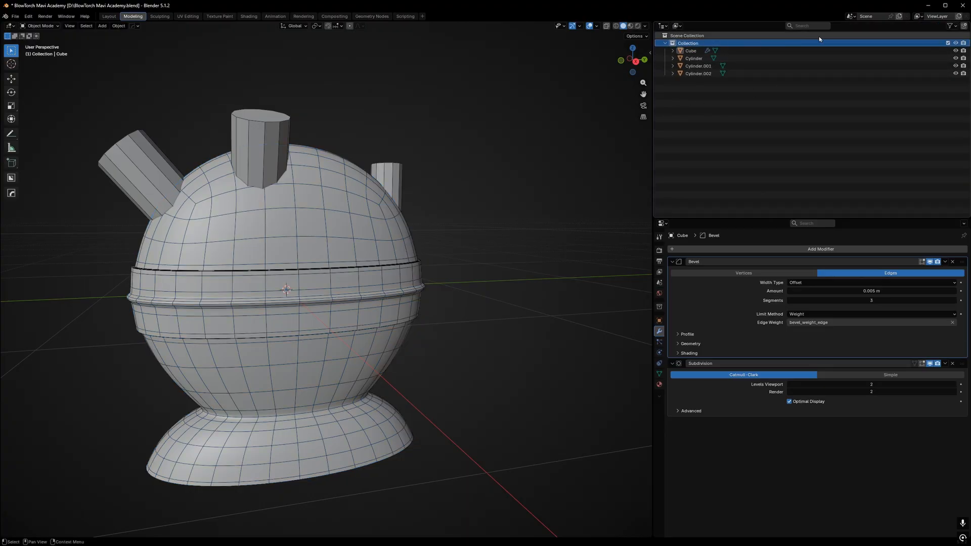
{"action": "left_click", "coordinate": [963, 26]}
{"action": "double_click", "coordinate": [695, 51]}
{"action": "type", "text": "Backup"}
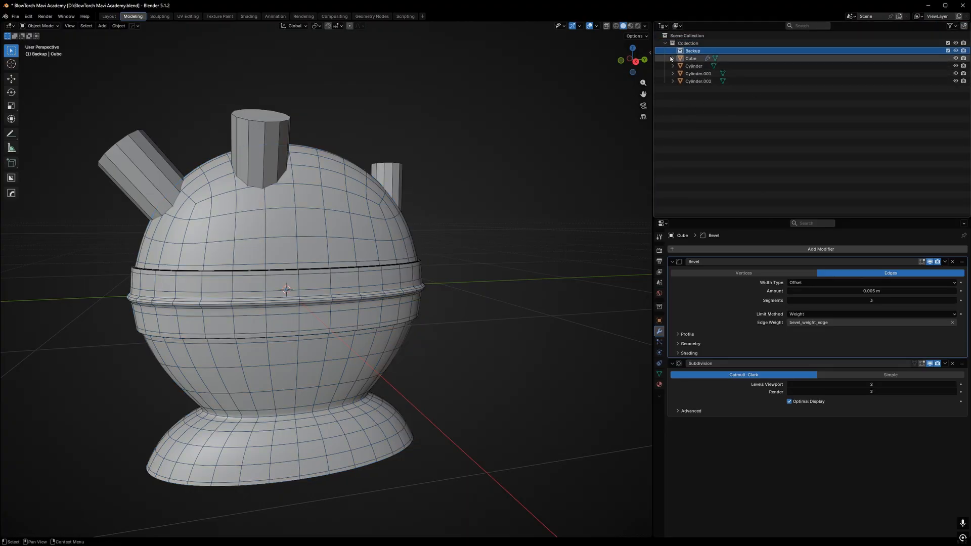
{"action": "key", "text": "Return"}
{"action": "left_click_drag", "start_coordinate": [692, 50], "coordinate": [682, 36]}
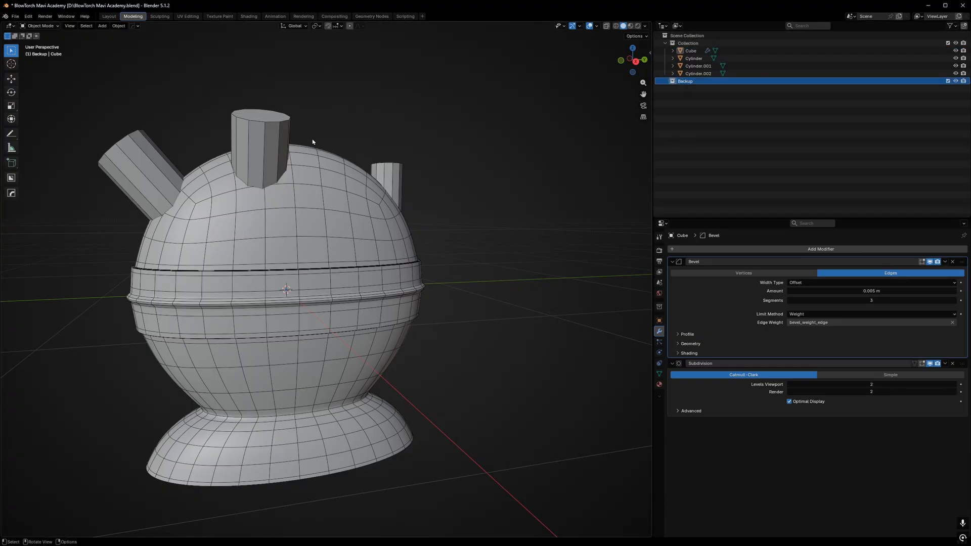
- Duplicate the tank body in place, move the copy to the Backup collection, and select the original body
{"action": "middle_click_drag", "start_coordinate": [278, 149], "coordinate": [310, 169]}
{"action": "left_click", "coordinate": [301, 169]}
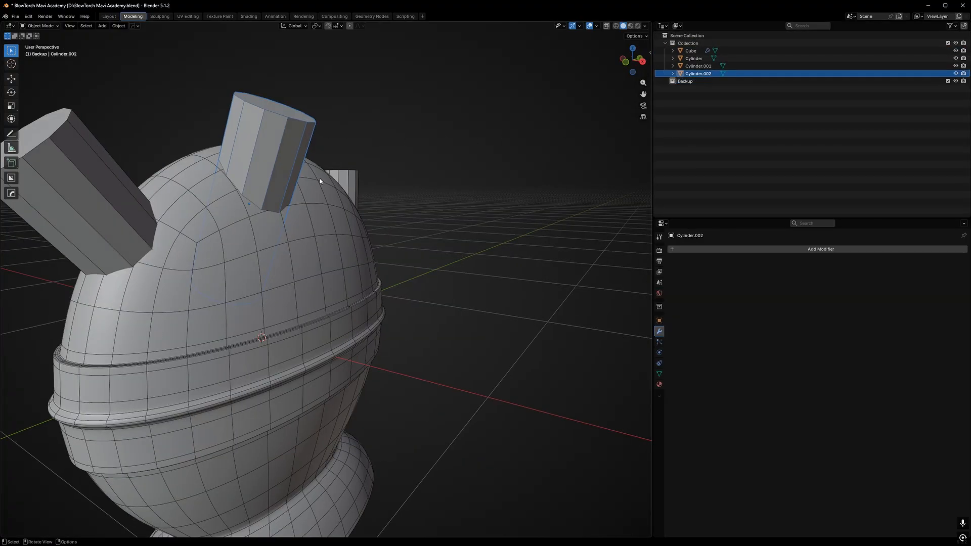
{"action": "left_click", "coordinate": [326, 189]}
{"action": "key", "text": "shift+d"}
{"action": "right_click", "coordinate": [432, 194]}
{"action": "key", "text": "m"}
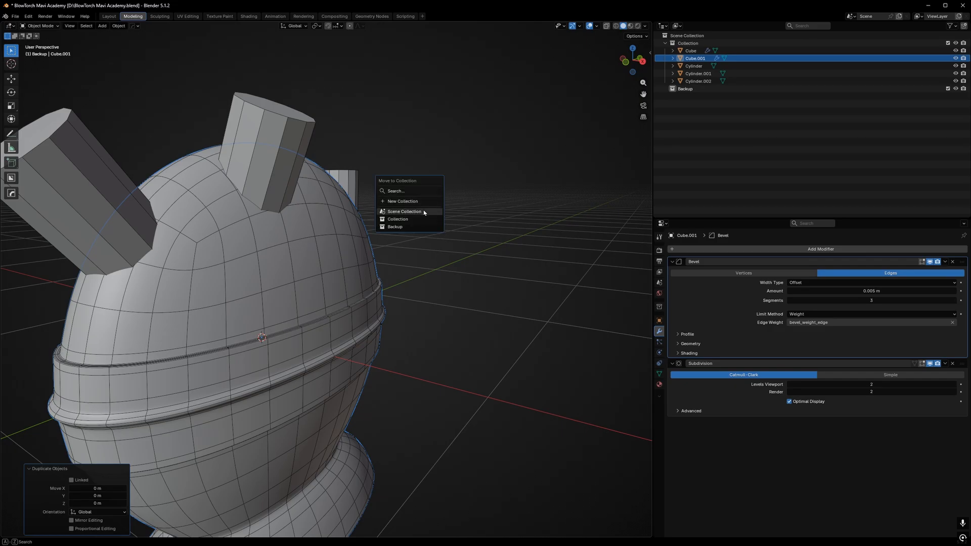
{"action": "left_click", "coordinate": [410, 227]}
{"action": "left_click", "coordinate": [308, 277]}
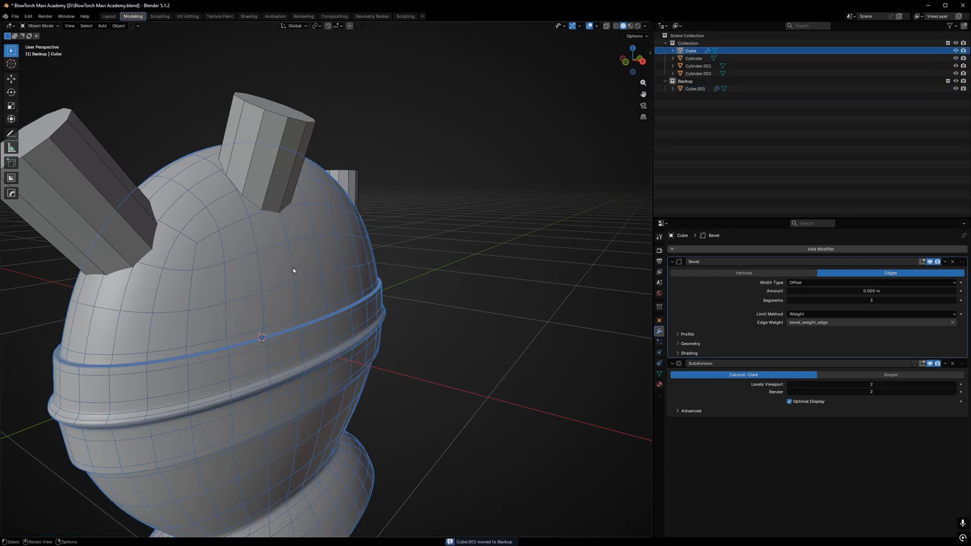
- Turn off the Bevel modifier's viewport display on the tank body and exclude the Backup collection from the view layer
{"action": "scroll", "coordinate": [296, 268], "scroll_direction": "down", "scroll_amount": 2}
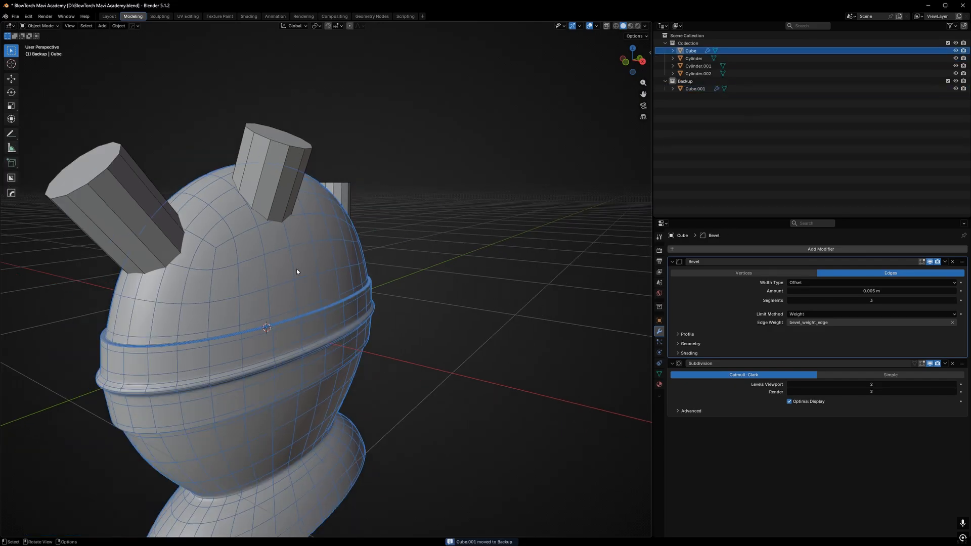
{"action": "left_click", "coordinate": [928, 263]}
{"action": "scroll", "coordinate": [218, 321], "scroll_direction": "up", "scroll_amount": 1}
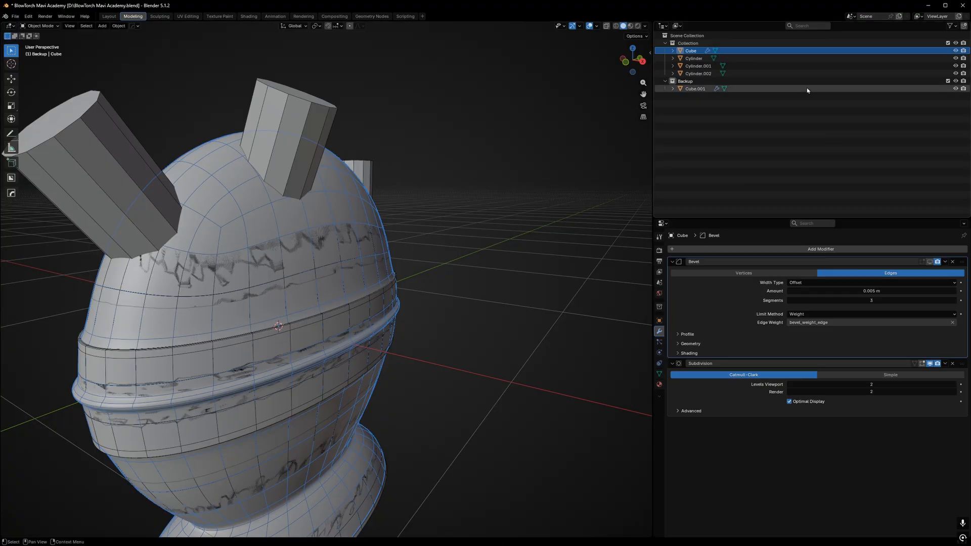
{"action": "left_click", "coordinate": [947, 80]}
- Turn the Bevel modifier's viewport display back on and check the tank body's bands and overall shape
{"action": "middle_click_drag", "start_coordinate": [440, 269], "coordinate": [271, 302]}
{"action": "scroll", "coordinate": [271, 302], "scroll_direction": "up", "scroll_amount": 2}
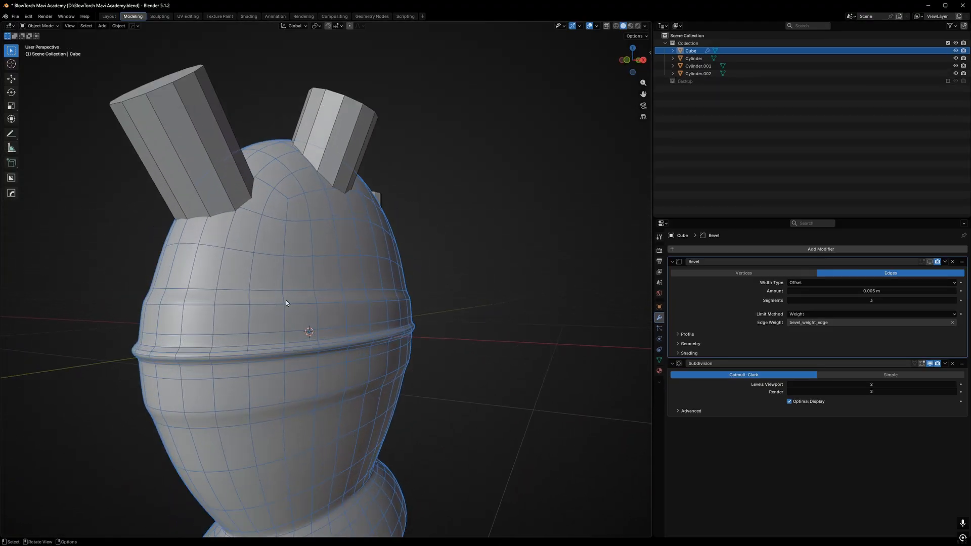
{"action": "scroll", "coordinate": [286, 302], "scroll_direction": "up", "scroll_amount": 1}
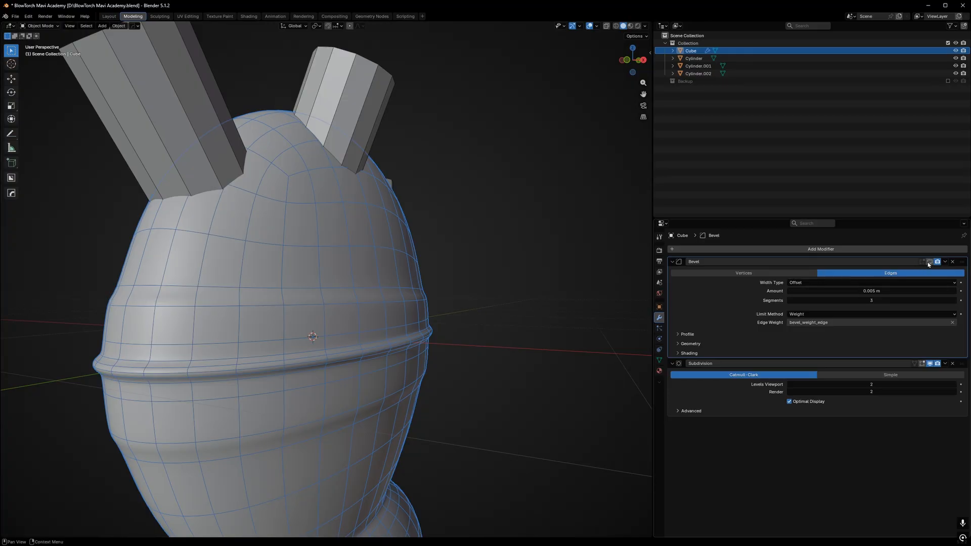
{"action": "middle_click_drag", "start_coordinate": [303, 329], "coordinate": [225, 254]}
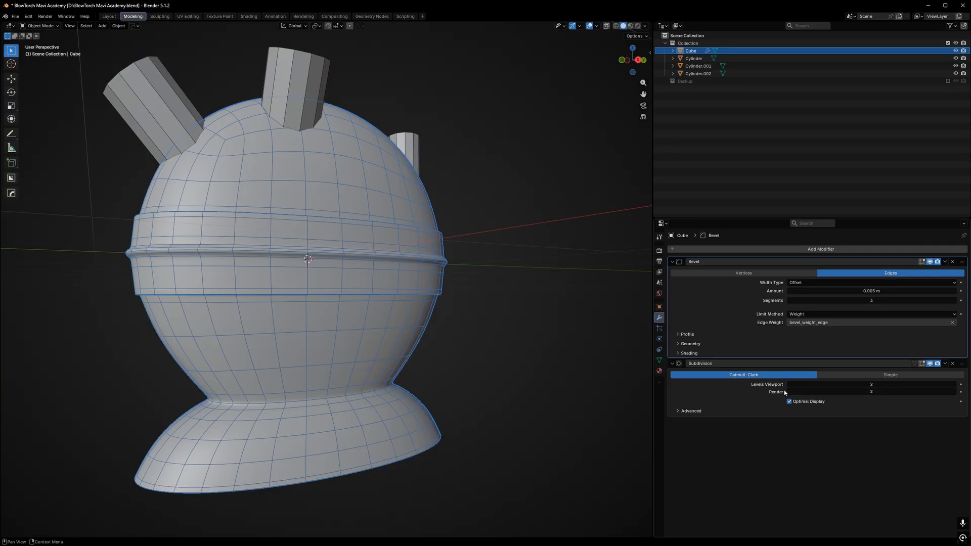
{"action": "scroll", "coordinate": [371, 260], "scroll_direction": "down", "scroll_amount": 1}
{"action": "middle_click_drag", "start_coordinate": [371, 261], "coordinate": [346, 255]}
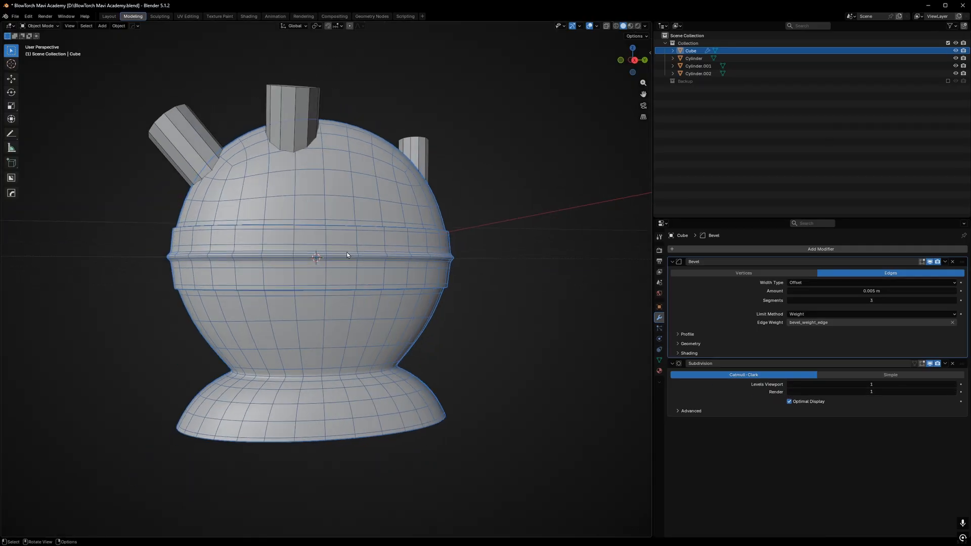
- Apply the tank body's Bevel and Subdivision modifiers to its mesh
{"action": "key", "text": "ctrl+a"}
{"action": "left_click", "coordinate": [251, 212]}
{"action": "middle_click_drag", "start_coordinate": [323, 221], "coordinate": [358, 196]}
{"action": "scroll", "coordinate": [434, 171], "scroll_direction": "up", "scroll_amount": 2}
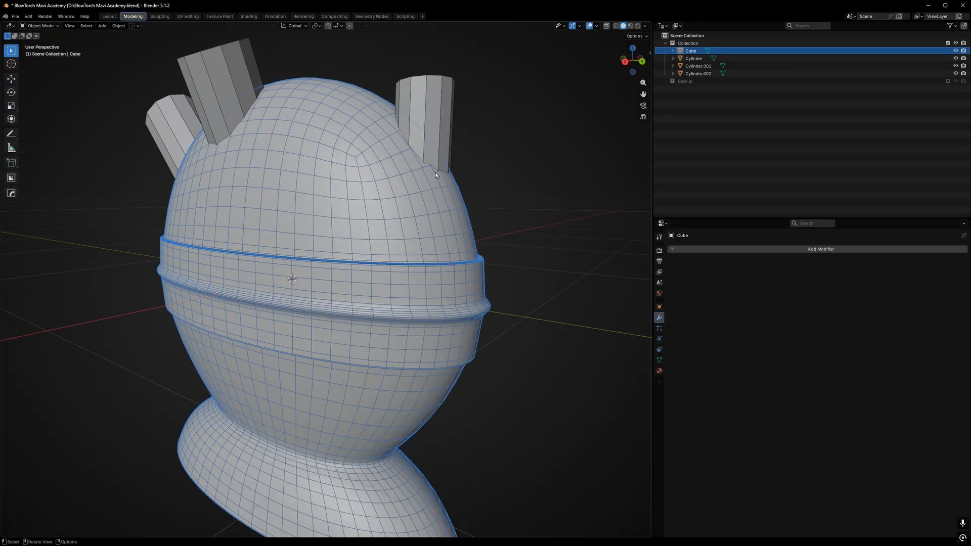
- Examine the applied mesh density around the cylinders and along the raised band's edges
{"action": "middle_click_drag", "start_coordinate": [435, 172], "coordinate": [379, 249]}
{"action": "scroll", "coordinate": [372, 194], "scroll_direction": "up", "scroll_amount": 1}
{"action": "scroll", "coordinate": [366, 256], "scroll_direction": "up", "scroll_amount": 1}
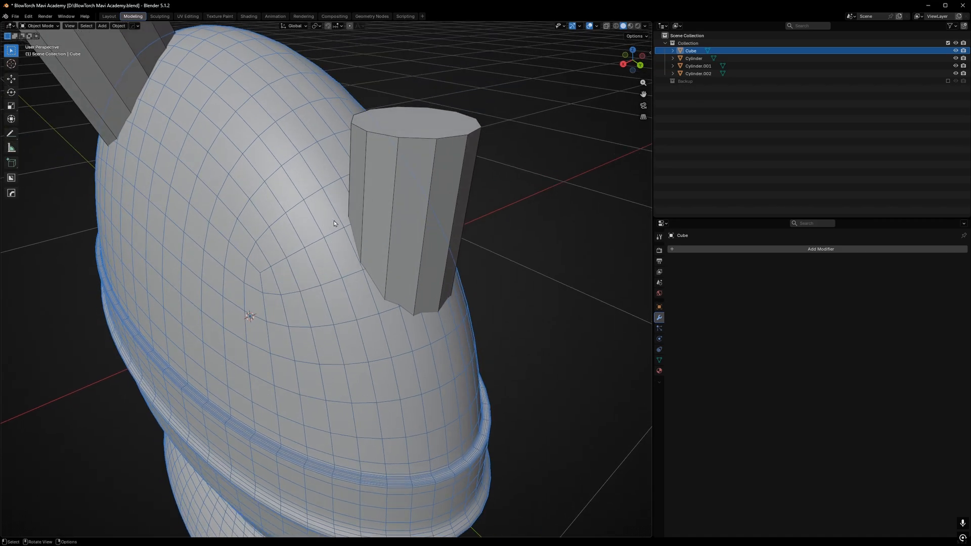
{"action": "middle_click_drag", "start_coordinate": [358, 293], "coordinate": [499, 232]}
{"action": "scroll", "coordinate": [301, 248], "scroll_direction": "down", "scroll_amount": 2}
{"action": "scroll", "coordinate": [304, 427], "scroll_direction": "up", "scroll_amount": 2}
{"action": "middle_click_drag", "start_coordinate": [304, 427], "coordinate": [402, 386], "text": "shift"}
{"action": "scroll", "coordinate": [459, 272], "scroll_direction": "up", "scroll_amount": 1}
{"action": "scroll", "coordinate": [459, 289], "scroll_direction": "up", "scroll_amount": 4}
{"action": "scroll", "coordinate": [459, 290], "scroll_direction": "down", "scroll_amount": 5}
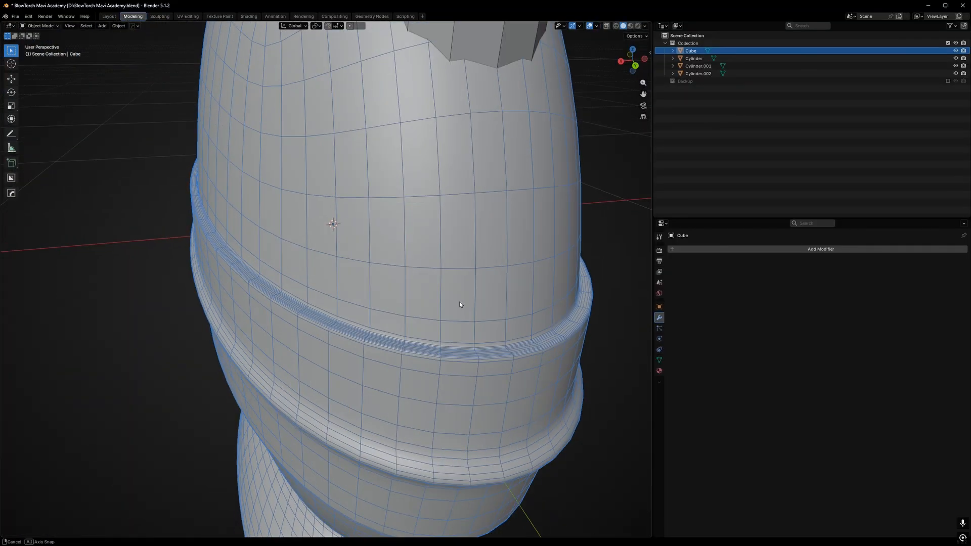
{"action": "scroll", "coordinate": [402, 386], "scroll_direction": "up", "scroll_amount": 2}
{"action": "scroll", "coordinate": [402, 387], "scroll_direction": "up", "scroll_amount": 2}
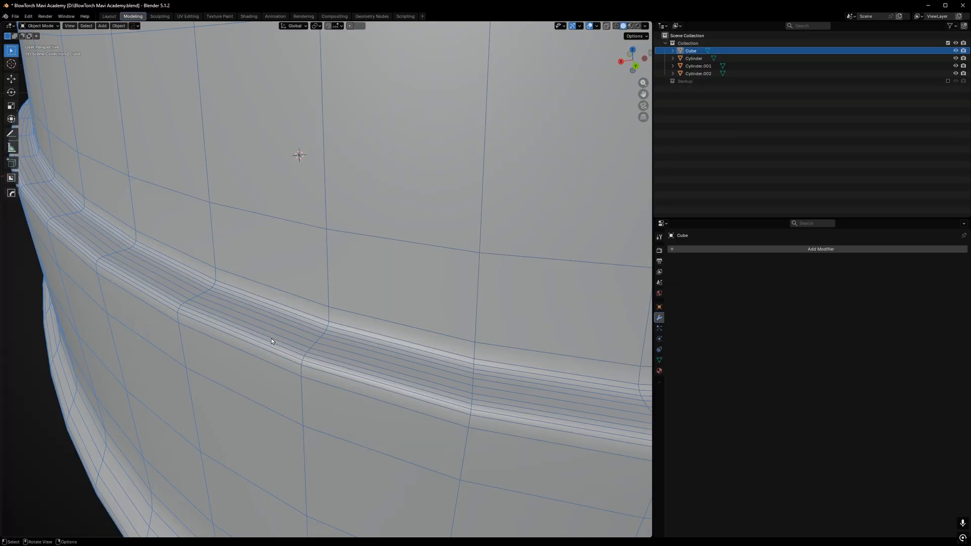
{"action": "scroll", "coordinate": [249, 305], "scroll_direction": "down", "scroll_amount": 5}
- Undo applying the modifiers to the tank body
{"action": "middle_click_drag", "start_coordinate": [356, 396], "coordinate": [448, 309]}
{"action": "scroll", "coordinate": [362, 362], "scroll_direction": "down", "scroll_amount": 3}
{"action": "key", "text": "ctrl+z"}
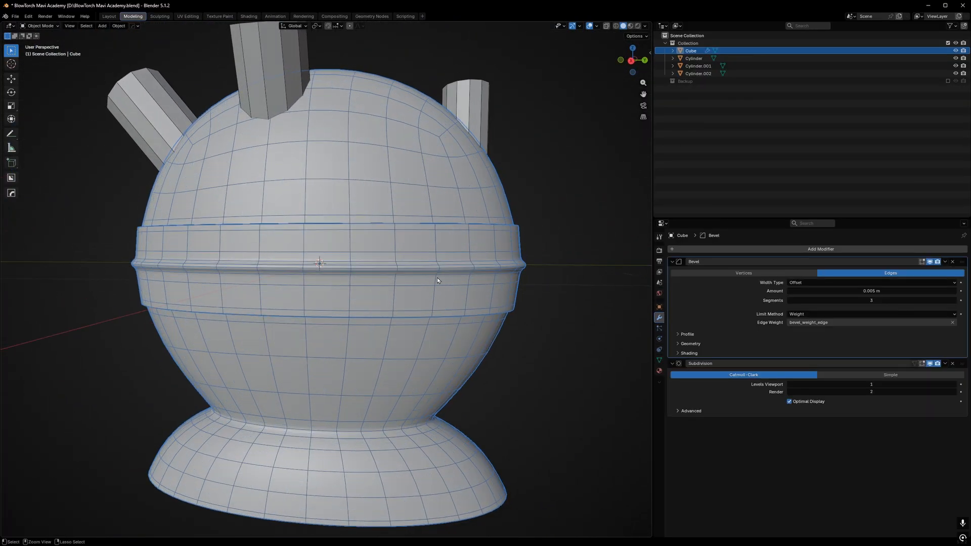
{"action": "mouse_move", "coordinate": [477, 246]}
{"action": "middle_mouse_down"}
{"action": "mouse_move", "coordinate": [469, 241]}
{"action": "mouse_move", "coordinate": [485, 234]}
{"action": "middle_mouse_up"}
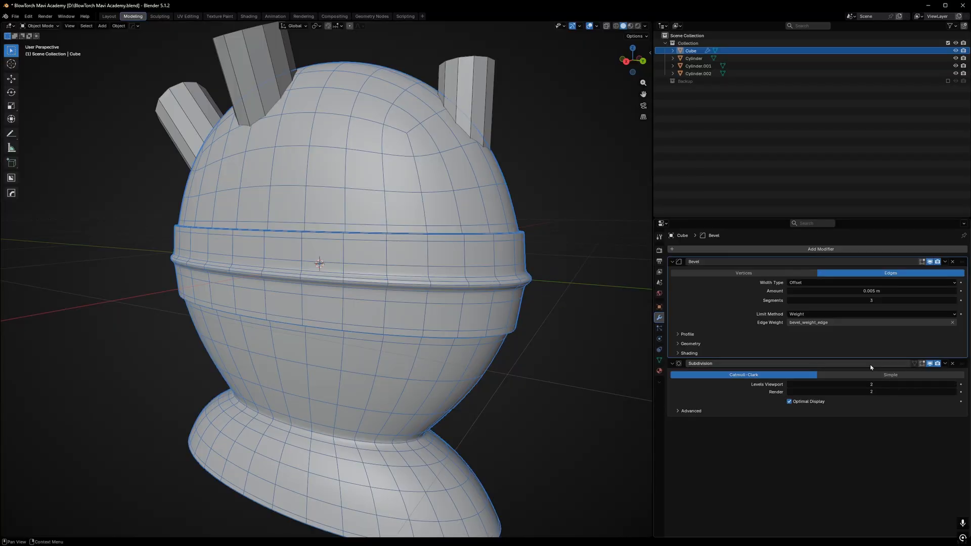
{"action": "middle_click_drag", "start_coordinate": [354, 256], "coordinate": [343, 277]}
{"action": "scroll", "coordinate": [342, 228], "scroll_direction": "up", "scroll_amount": 4}
{"action": "left_click", "coordinate": [384, 193]}
{"action": "scroll", "coordinate": [384, 198], "scroll_direction": "down", "scroll_amount": 4}
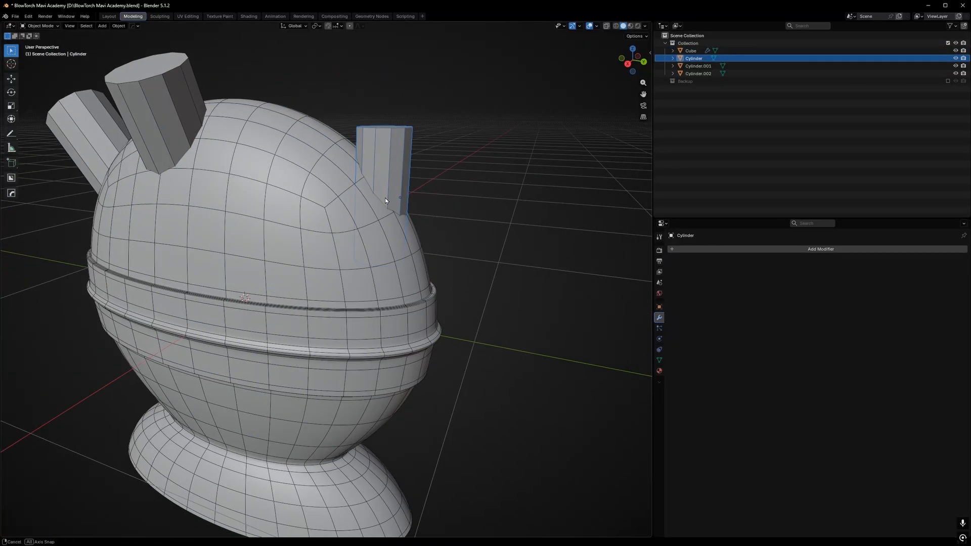
{"action": "middle_click_drag", "start_coordinate": [384, 199], "coordinate": [369, 200]}
{"action": "left_click", "coordinate": [305, 209]}
{"action": "key", "text": "g"}
{"action": "right_click", "coordinate": [293, 212]}
{"action": "left_click", "coordinate": [416, 149]}
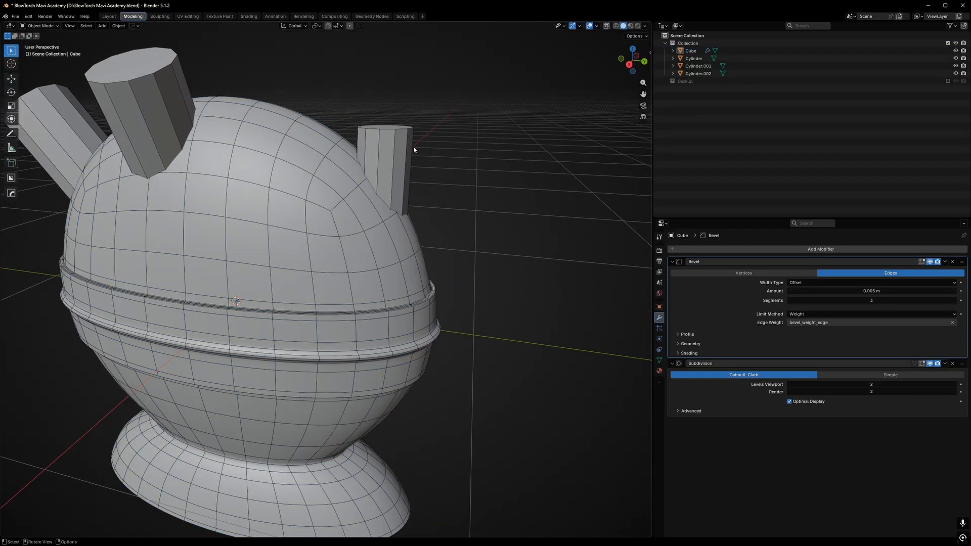
{"action": "left_click", "coordinate": [403, 149]}
{"action": "left_click", "coordinate": [161, 88], "text": "shift"}
{"action": "left_click", "coordinate": [58, 105], "text": "shift"}
{"action": "middle_click_drag", "start_coordinate": [57, 105], "coordinate": [257, 195]}
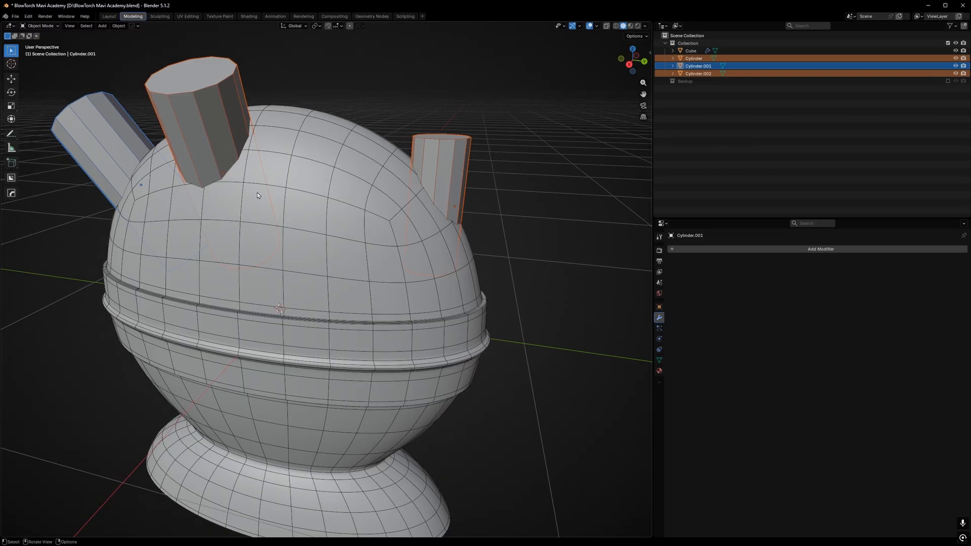
{"action": "left_click", "coordinate": [306, 198], "text": "shift"}
{"action": "key", "text": "ctrl+l"}
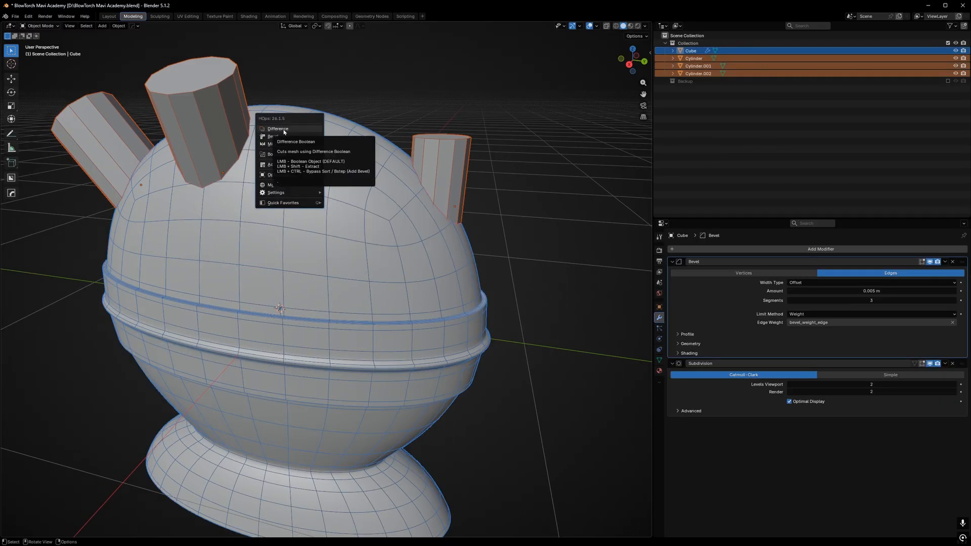
- Add a Boolean modifier set to Difference to the tank body, with the small upright cylinder as its object
{"action": "left_click", "coordinate": [316, 168]}
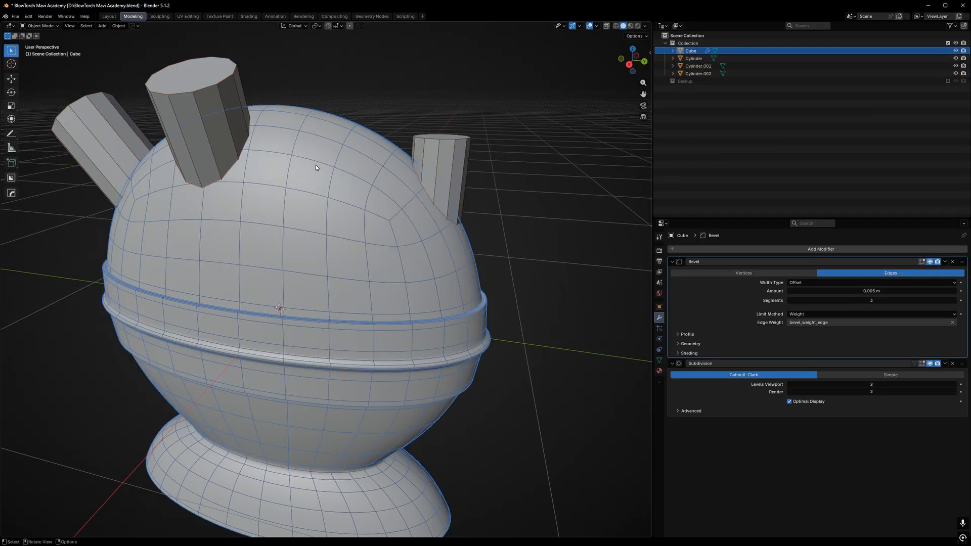
{"action": "left_click", "coordinate": [735, 249]}
{"action": "mouse_move", "coordinate": [738, 250]}
{"action": "left_click", "coordinate": [803, 272]}
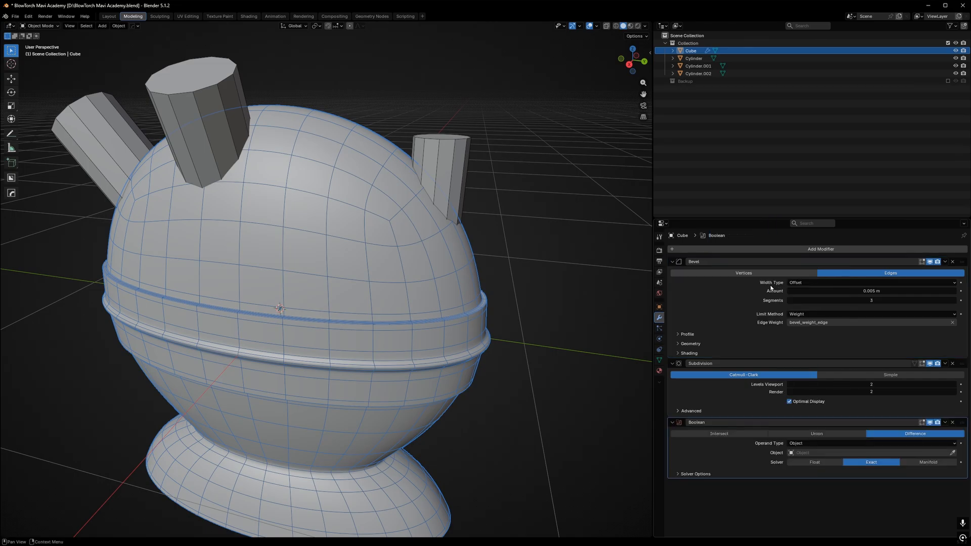
{"action": "left_click", "coordinate": [952, 453]}
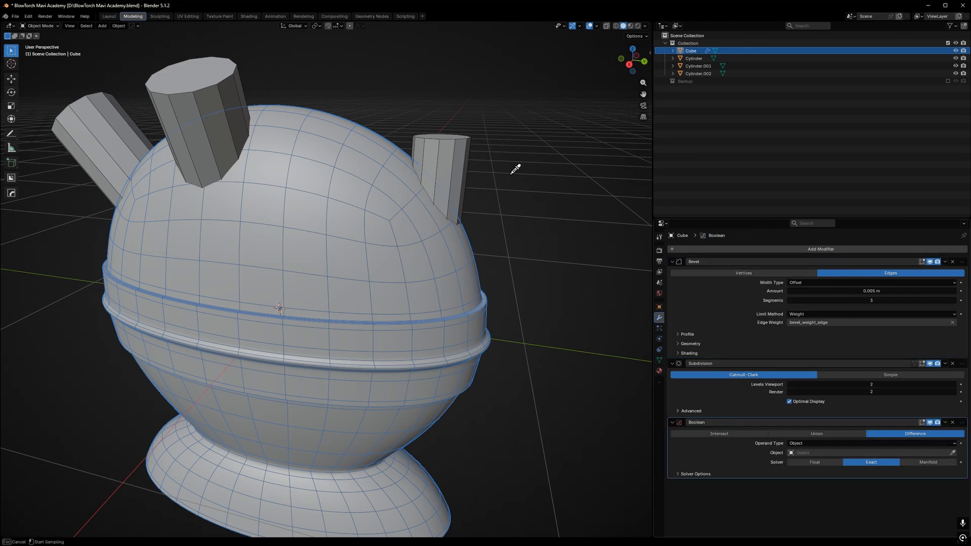
{"action": "left_click", "coordinate": [461, 144]}
{"action": "left_click", "coordinate": [444, 247]}
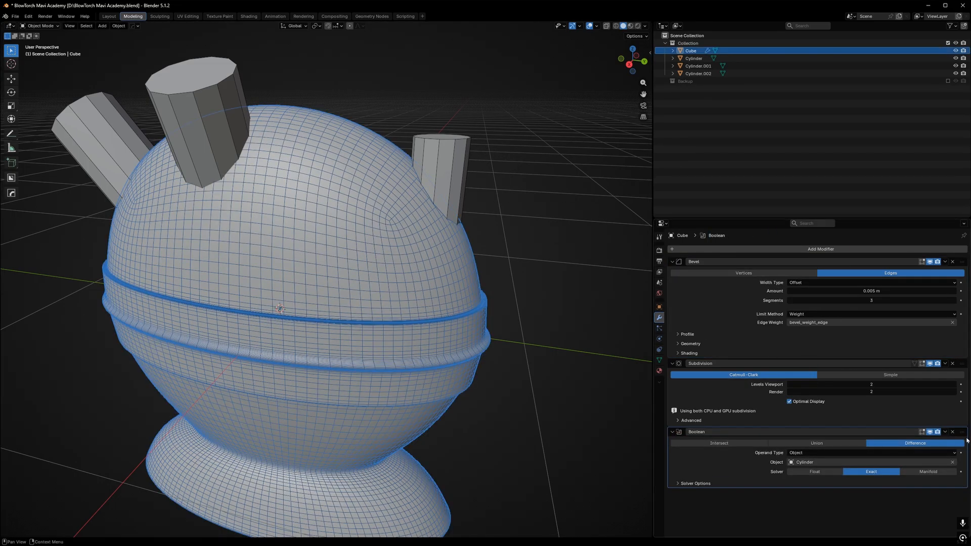
- Move the Boolean modifier above the Bevel and turn off the Subdivision modifier's viewport display
{"action": "left_click_drag", "start_coordinate": [963, 437], "coordinate": [961, 237]}
{"action": "scroll", "coordinate": [455, 219], "scroll_direction": "down", "scroll_amount": 2}
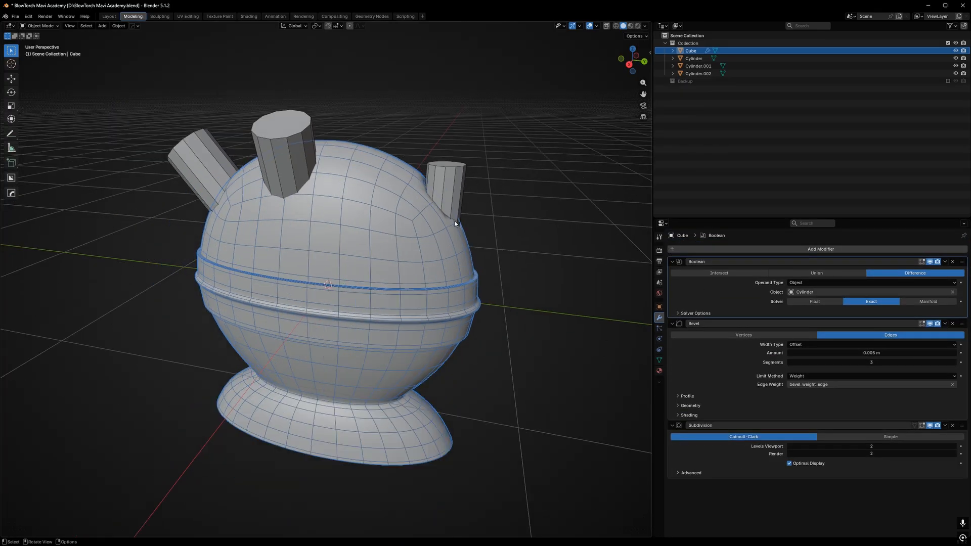
{"action": "middle_click_drag", "start_coordinate": [455, 219], "coordinate": [410, 211]}
{"action": "scroll", "coordinate": [411, 210], "scroll_direction": "up", "scroll_amount": 3}
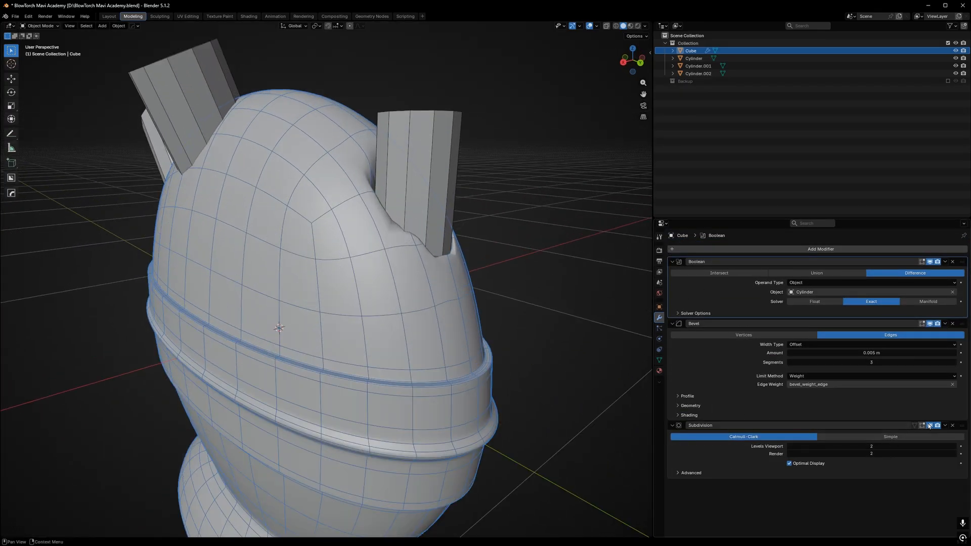
{"action": "left_click", "coordinate": [929, 426]}
{"action": "middle_click_drag", "start_coordinate": [344, 213], "coordinate": [384, 209]}
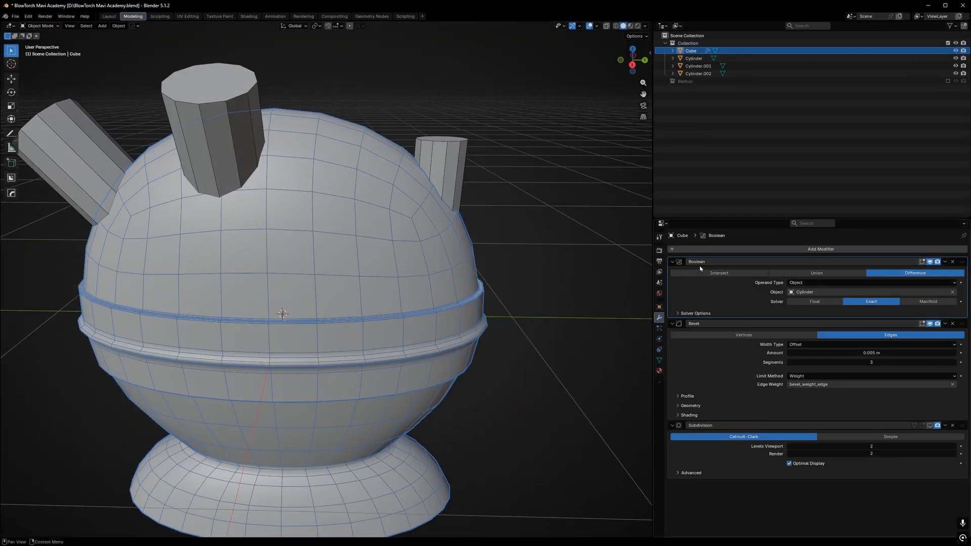
- Duplicate the tank body's Boolean modifier twice
{"action": "left_click", "coordinate": [945, 262]}
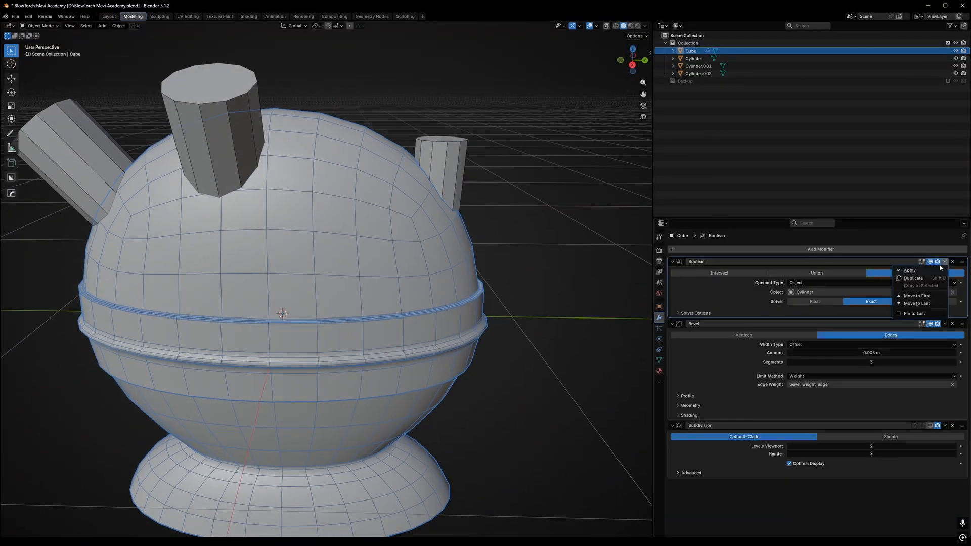
{"action": "left_click", "coordinate": [913, 277]}
{"action": "left_click", "coordinate": [946, 263]}
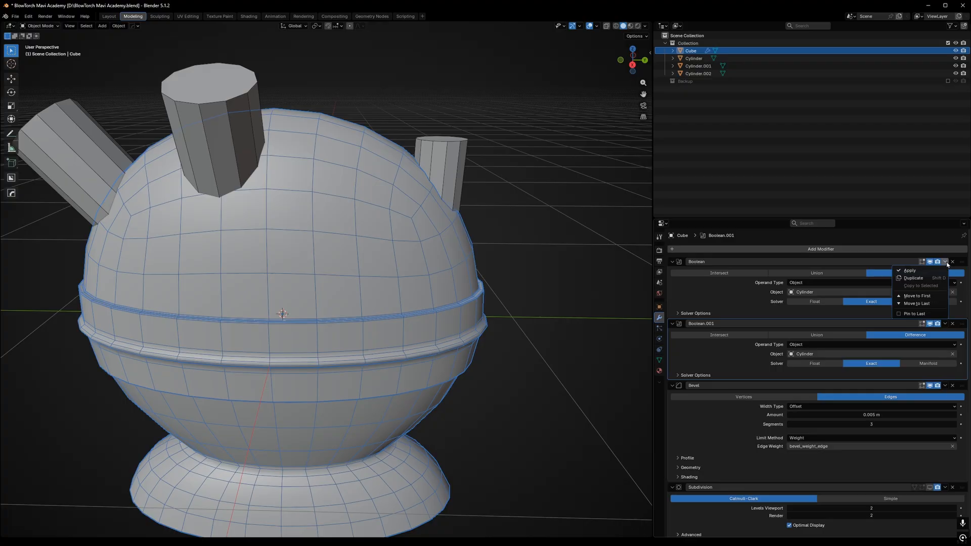
{"action": "left_click", "coordinate": [912, 277]}
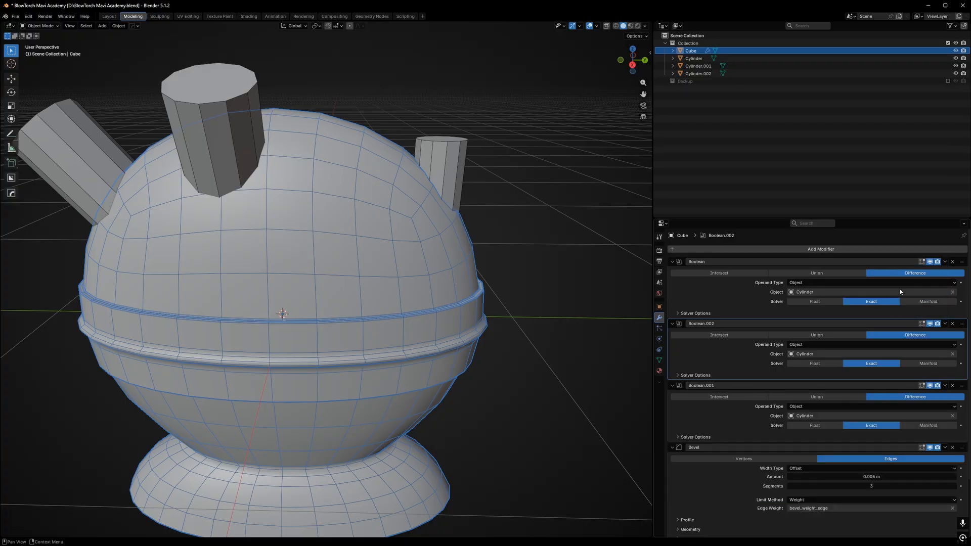
- Set the objects of the two duplicated Booleans to the large middle cylinder and the slanted cylinder respectively
{"action": "left_click", "coordinate": [952, 354]}
{"action": "left_click", "coordinate": [952, 354]}
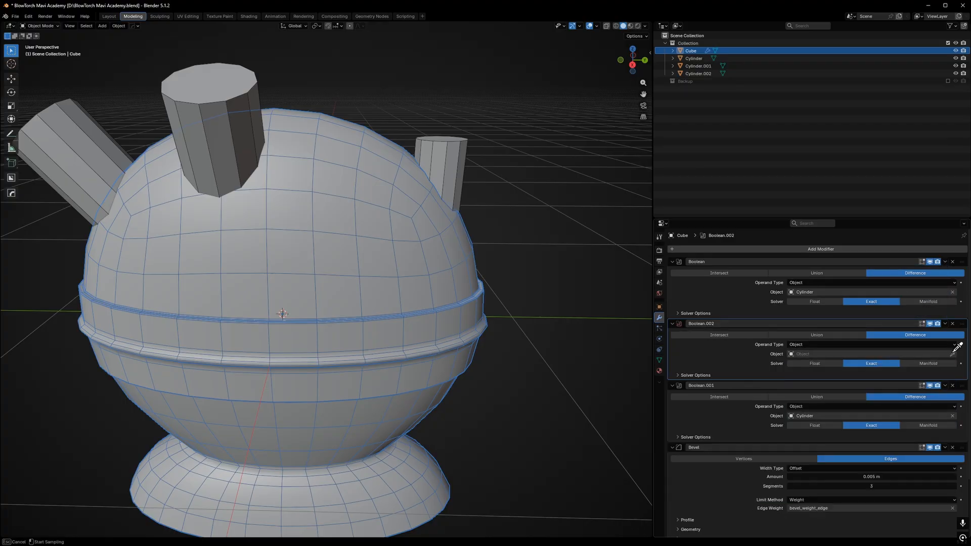
{"action": "left_click", "coordinate": [213, 91]}
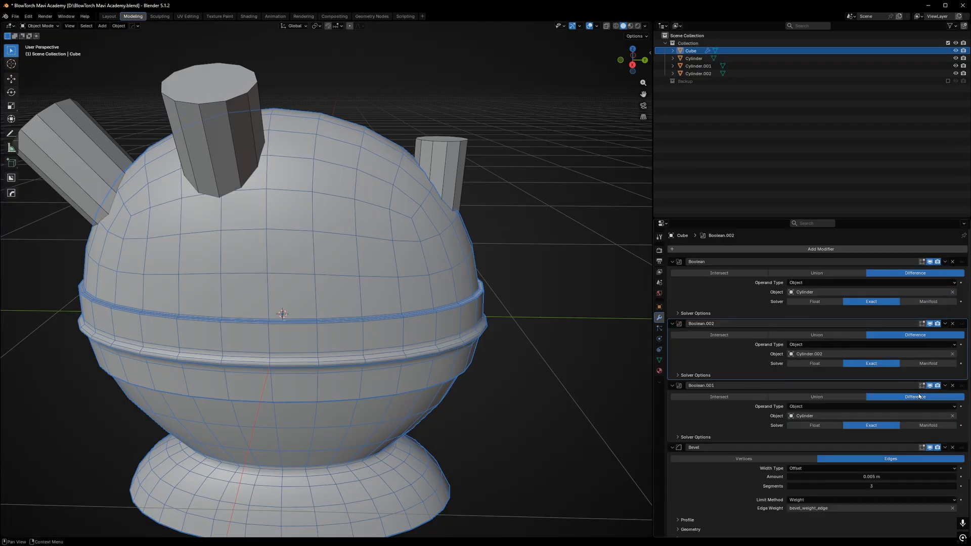
{"action": "left_click", "coordinate": [952, 416]}
{"action": "left_click", "coordinate": [952, 416]}
{"action": "left_click", "coordinate": [80, 119]}
- Duplicate all three cylinders in place and move the copies to the Backup collection
{"action": "scroll", "coordinate": [252, 197], "scroll_direction": "down", "scroll_amount": 3}
{"action": "middle_click_drag", "start_coordinate": [253, 198], "coordinate": [271, 224]}
{"action": "scroll", "coordinate": [266, 189], "scroll_direction": "up", "scroll_amount": 3}
{"action": "scroll", "coordinate": [296, 237], "scroll_direction": "down", "scroll_amount": 2}
{"action": "left_click", "coordinate": [278, 204]}
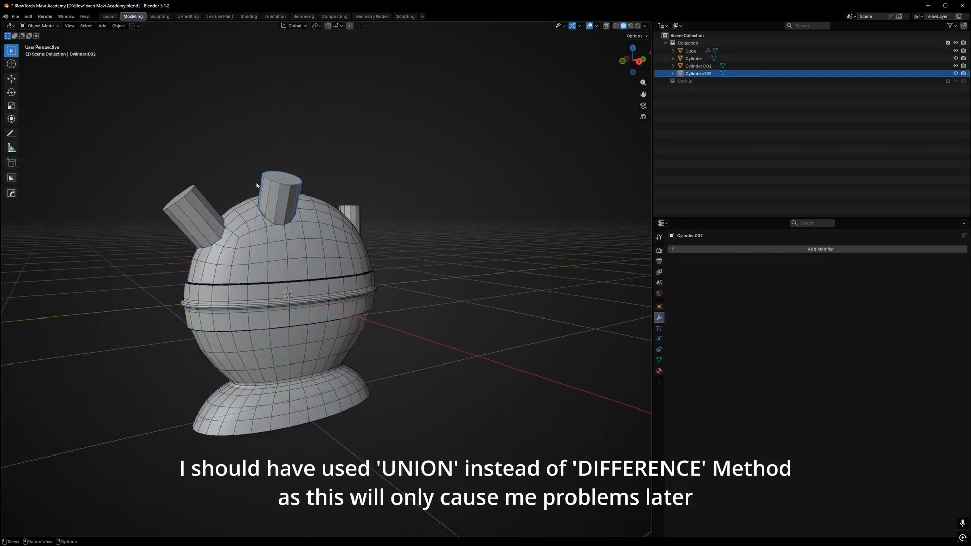
{"action": "left_click", "coordinate": [205, 219], "text": "shift"}
{"action": "left_click", "coordinate": [352, 211], "text": "shift"}
{"action": "scroll", "coordinate": [353, 211], "scroll_direction": "up", "scroll_amount": 3}
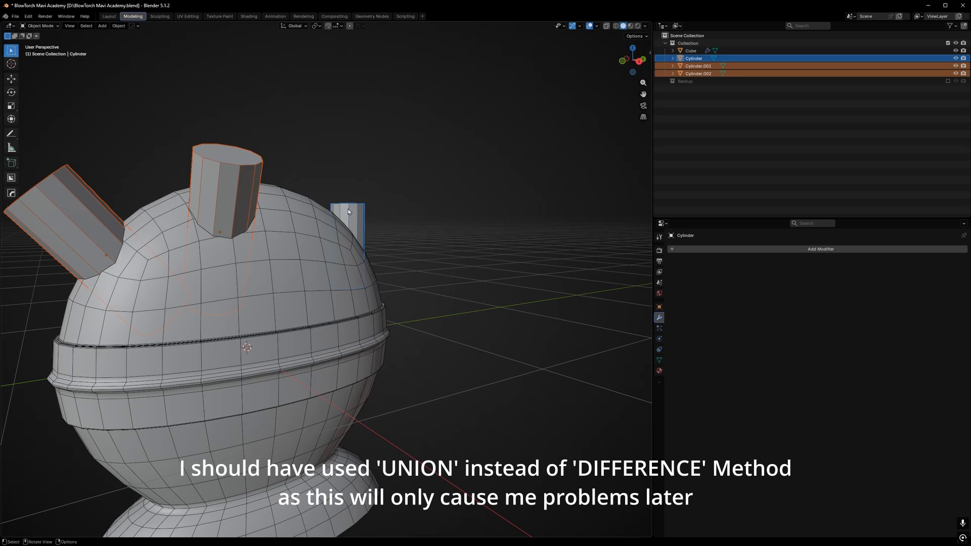
{"action": "key", "text": "shift+d"}
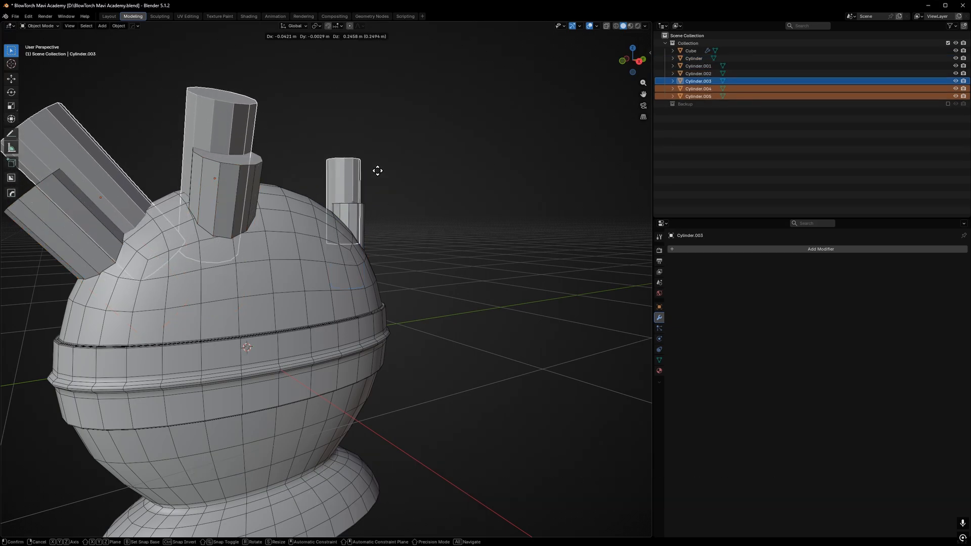
{"action": "right_click", "coordinate": [377, 171]}
{"action": "key", "text": "m"}
{"action": "left_click", "coordinate": [377, 173]}
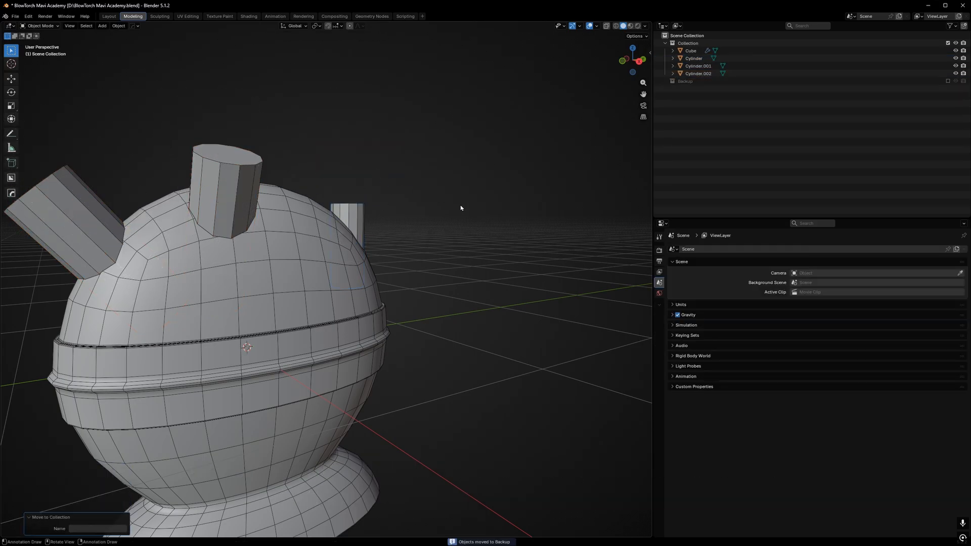
{"action": "left_click", "coordinate": [335, 208]}
{"action": "left_click", "coordinate": [229, 181]}
{"action": "left_click", "coordinate": [103, 218]}
{"action": "left_click", "coordinate": [226, 189]}
{"action": "left_click", "coordinate": [347, 206]}
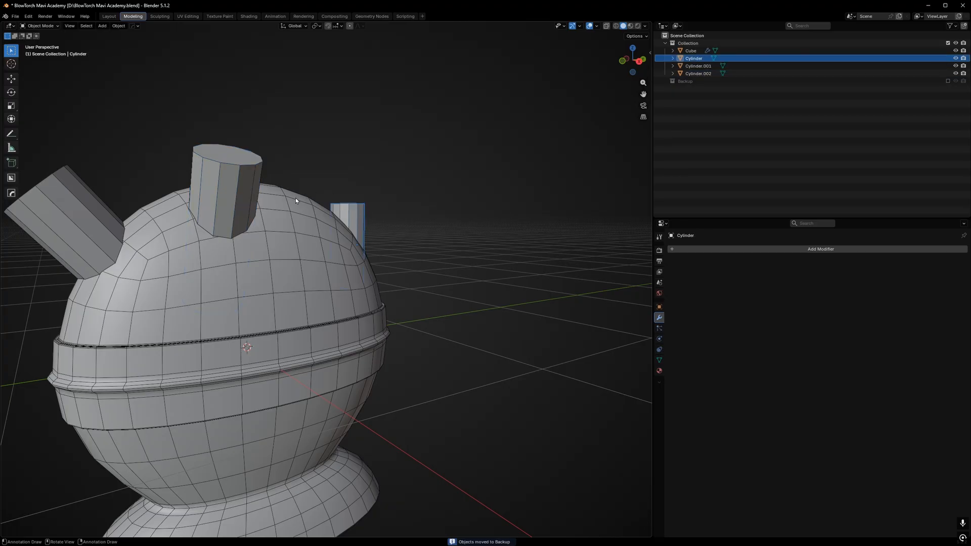
{"action": "key", "text": "g"}
{"action": "right_click", "coordinate": [336, 186]}
{"action": "middle_click_drag", "start_coordinate": [324, 218], "coordinate": [283, 235]}
- Add a Union Boolean modifier to the backup tank body, place it above the Bevel, and use the small vertical cylinder as its object
{"action": "left_click", "coordinate": [289, 240]}
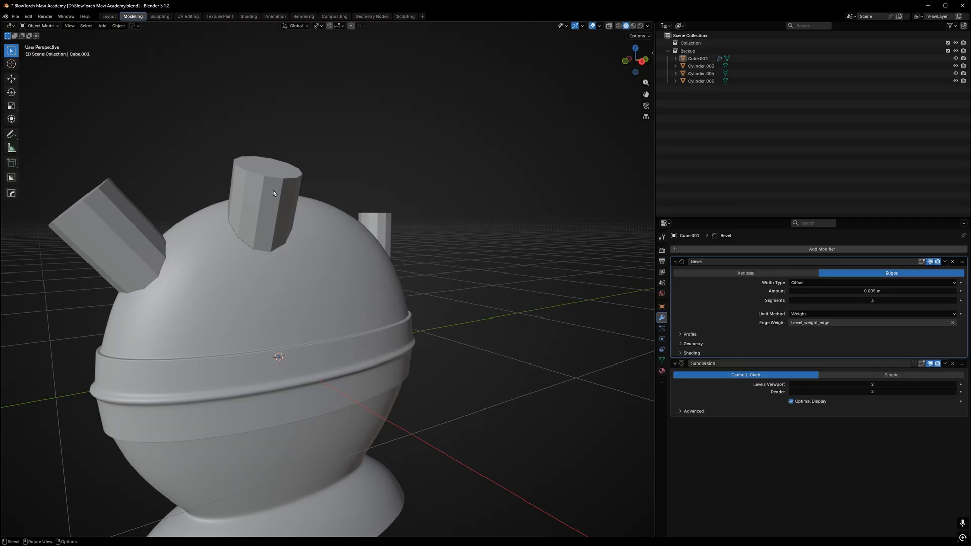
{"action": "middle_click_drag", "start_coordinate": [271, 181], "coordinate": [265, 281]}
{"action": "left_click", "coordinate": [255, 324]}
{"action": "middle_click_drag", "start_coordinate": [306, 311], "coordinate": [243, 285]}
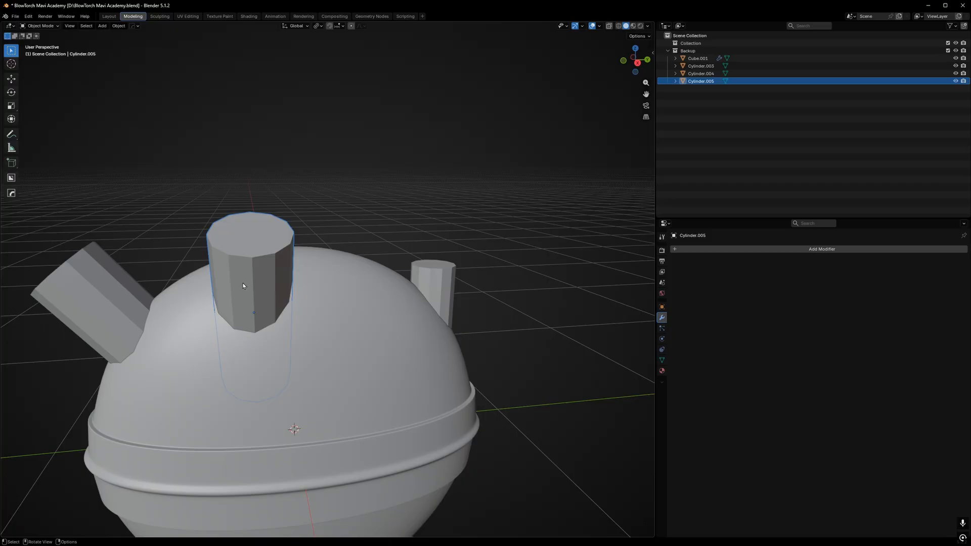
{"action": "left_click", "coordinate": [391, 301]}
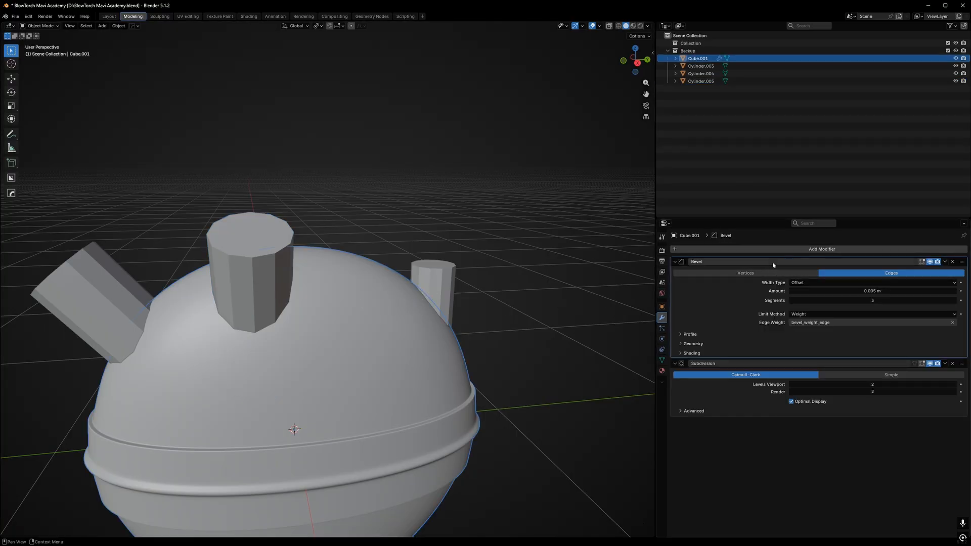
{"action": "left_click", "coordinate": [758, 249]}
{"action": "mouse_move", "coordinate": [748, 269]}
{"action": "left_click", "coordinate": [809, 288]}
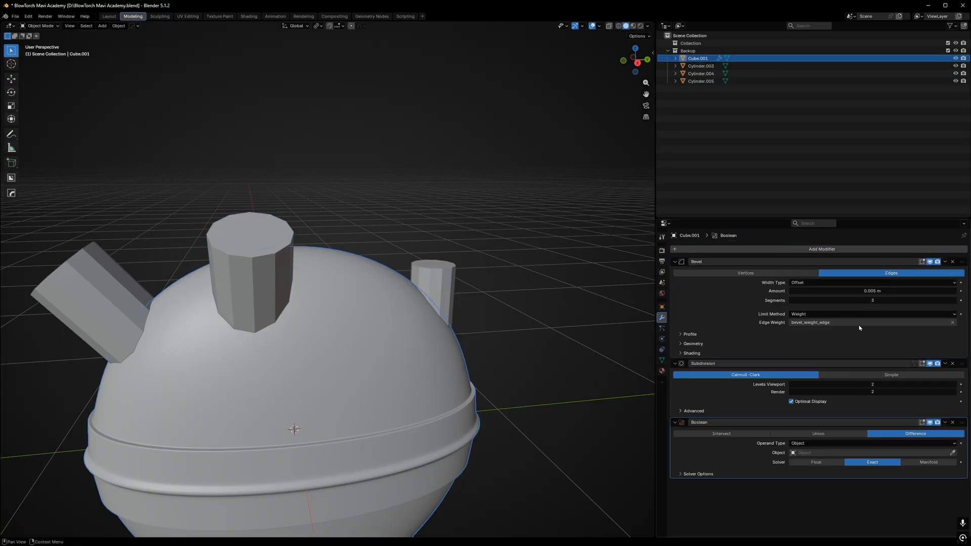
{"action": "left_click_drag", "start_coordinate": [963, 425], "coordinate": [962, 261]}
{"action": "left_click", "coordinate": [953, 292]}
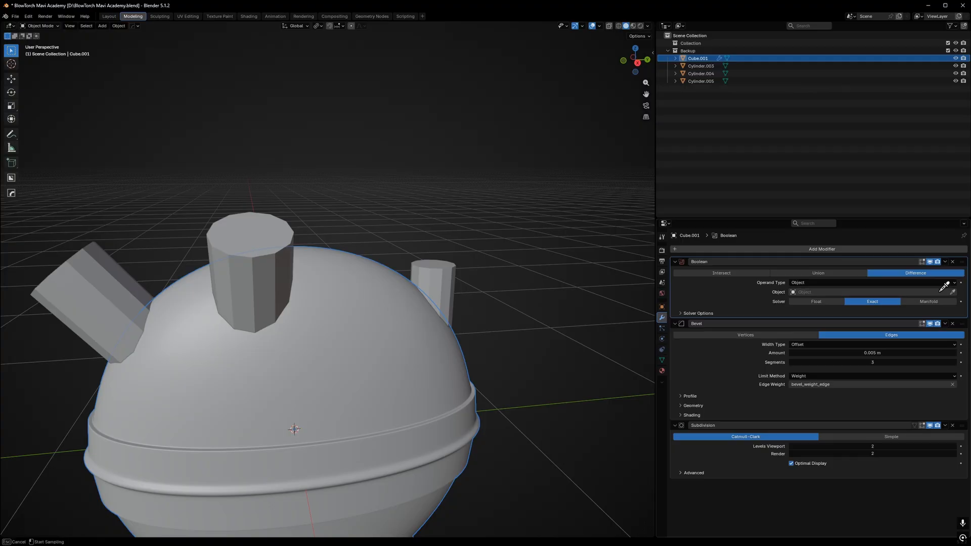
{"action": "left_click", "coordinate": [439, 274]}
{"action": "left_click", "coordinate": [818, 273]}
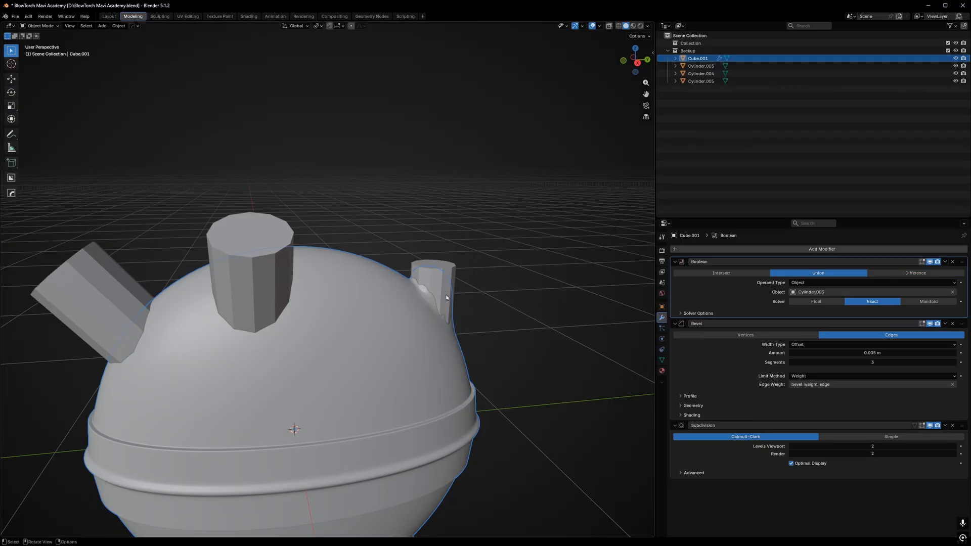
- Turn off the viewport display of the tank body's Bevel and Subdivision modifiers
{"action": "middle_click_drag", "start_coordinate": [445, 295], "coordinate": [394, 298]}
{"action": "left_click", "coordinate": [931, 325]}
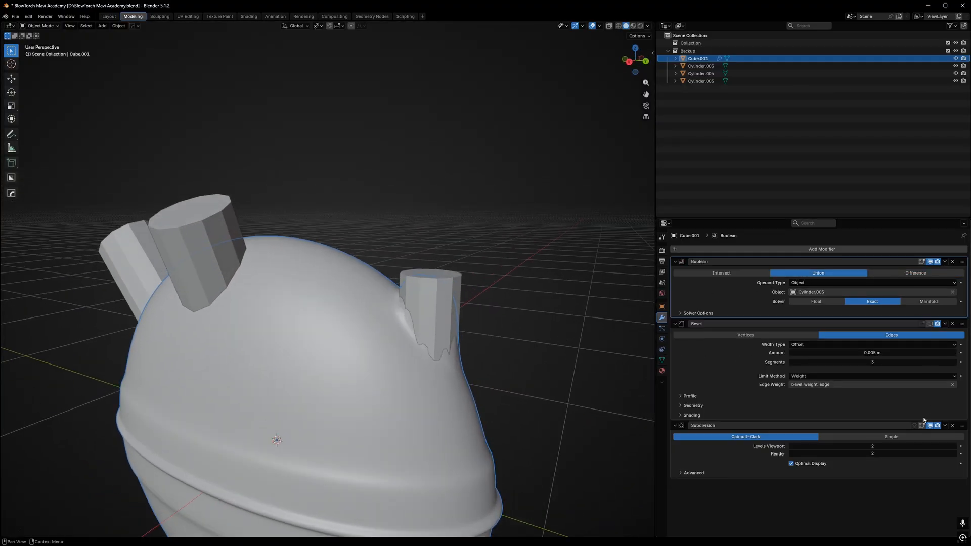
{"action": "left_click", "coordinate": [931, 426]}
{"action": "mouse_move", "coordinate": [435, 339]}
{"action": "middle_mouse_down"}
{"action": "mouse_move", "coordinate": [464, 310]}
{"action": "mouse_move", "coordinate": [435, 324]}
{"action": "middle_mouse_up"}
- Duplicate the Boolean modifier twice and set one duplicate's object to the large middle cylinder
{"action": "left_click", "coordinate": [945, 261]}
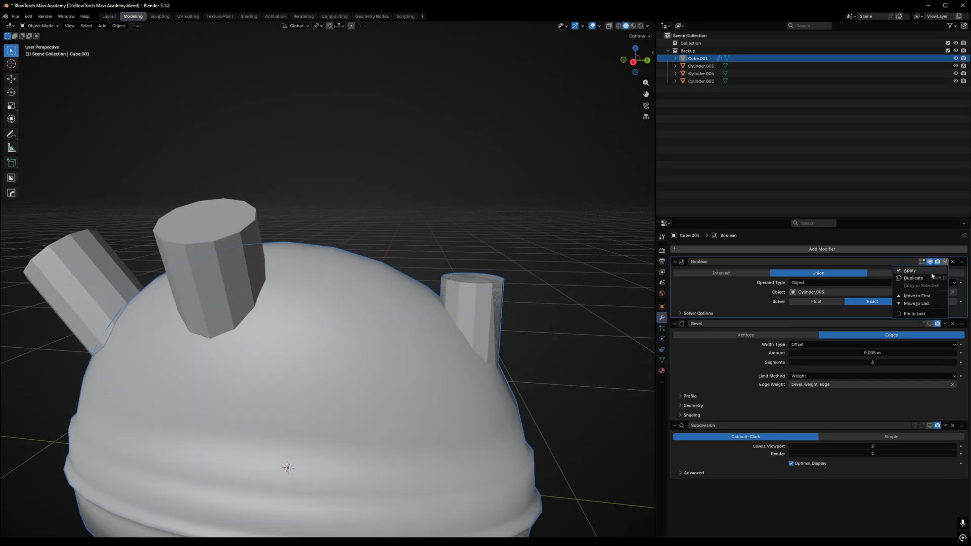
{"action": "left_click", "coordinate": [925, 281]}
{"action": "left_click", "coordinate": [945, 261]}
{"action": "left_click", "coordinate": [925, 282]}
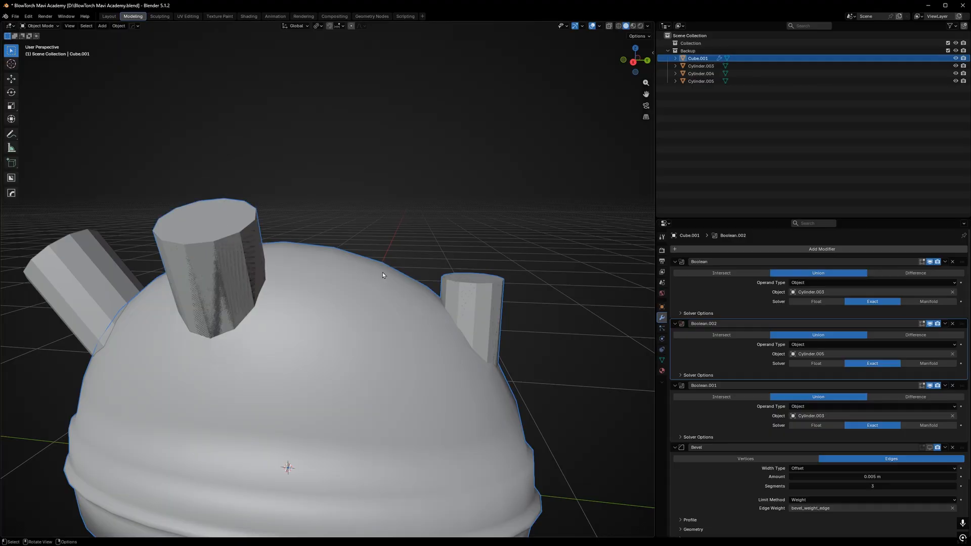
{"action": "left_click", "coordinate": [223, 268]}
- Remove the three Boolean modifiers from the backup tank body
{"action": "scroll", "coordinate": [742, 405], "scroll_direction": "down", "scroll_amount": 4}
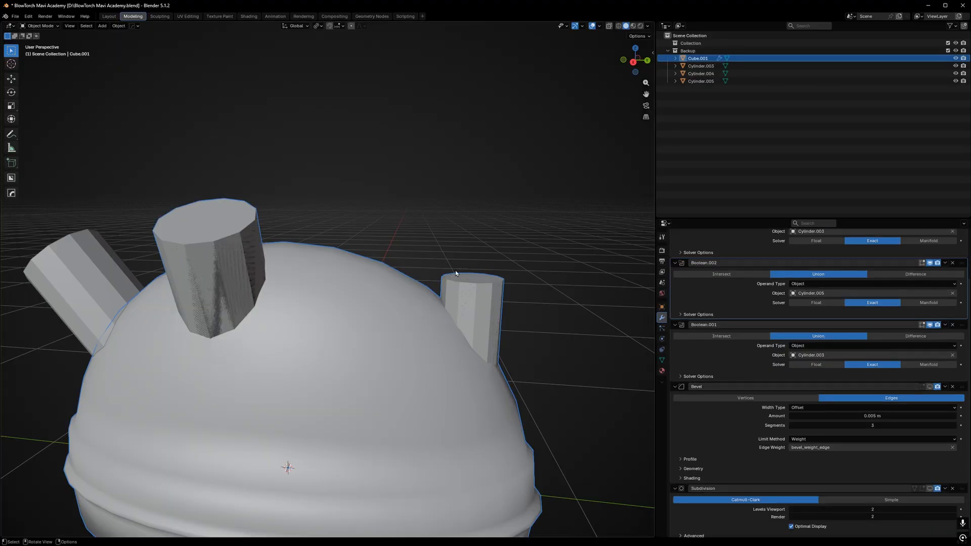
{"action": "scroll", "coordinate": [366, 247], "scroll_direction": "down", "scroll_amount": 4}
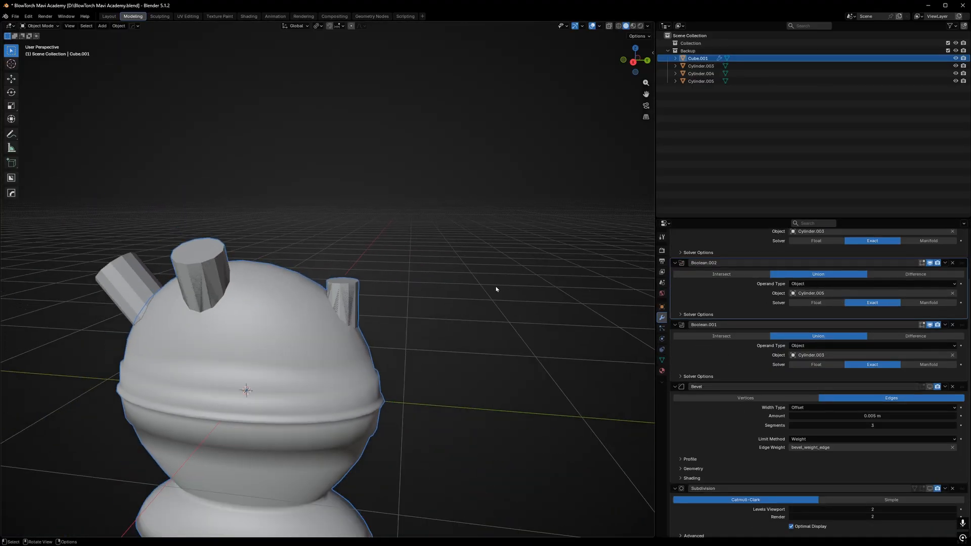
{"action": "scroll", "coordinate": [828, 311], "scroll_direction": "up", "scroll_amount": 3}
{"action": "left_click", "coordinate": [952, 262]}
- Select the backup tank body with its three cylinders and duplicate them in place
{"action": "left_click", "coordinate": [345, 302]}
{"action": "left_click", "coordinate": [190, 261], "text": "shift"}
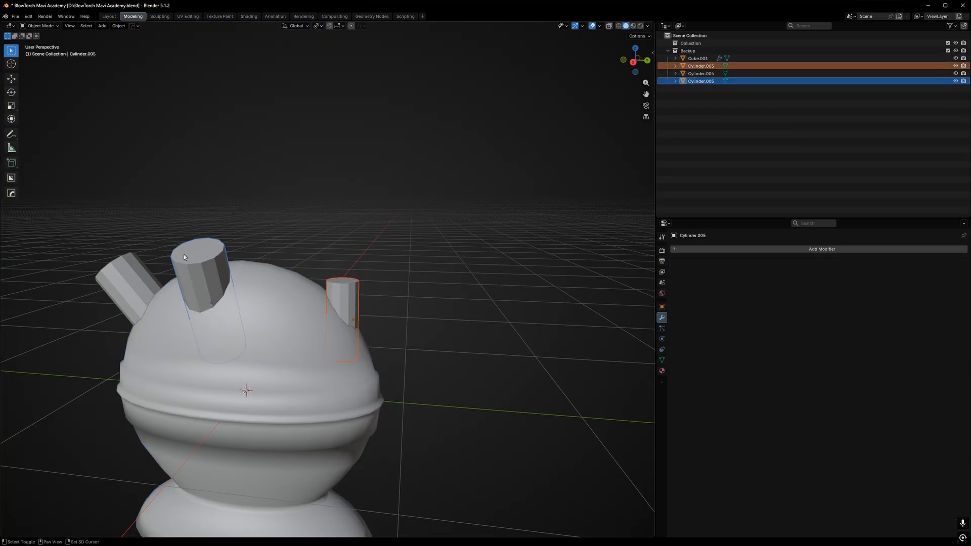
{"action": "left_click", "coordinate": [121, 268], "text": "shift"}
{"action": "middle_click_drag", "start_coordinate": [144, 265], "coordinate": [158, 265]}
{"action": "left_click", "coordinate": [721, 59], "text": "ctrl"}
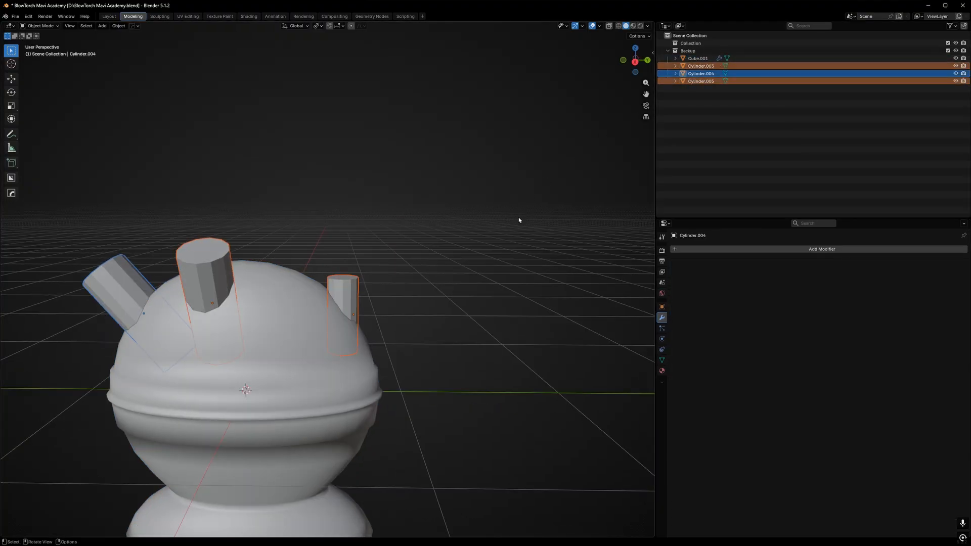
{"action": "key", "text": "KP_Decimal"}
{"action": "key", "text": "shift+d"}
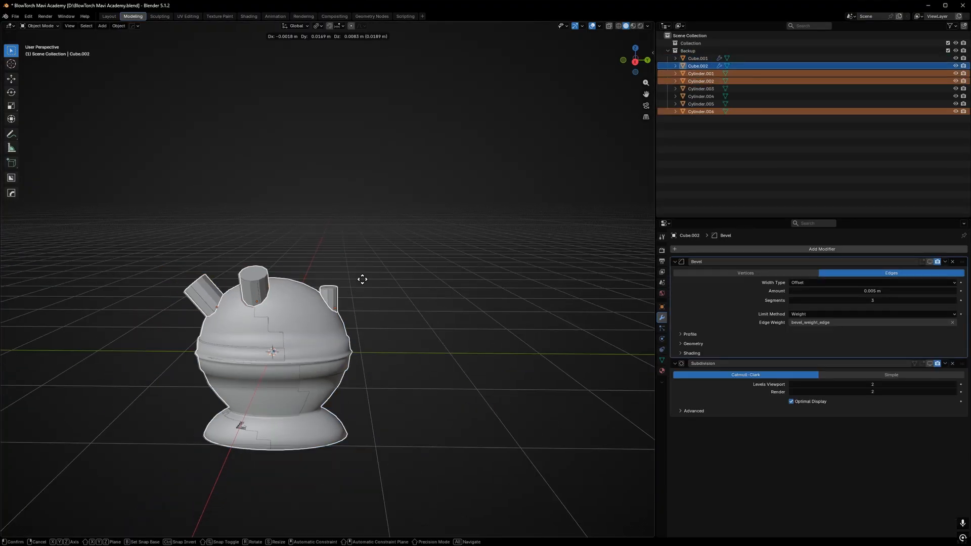
{"action": "key", "text": "Escape"}
- Move the duplicated body and cylinders to Collection and exclude the Backup collection from the view layer
{"action": "key", "text": "m"}
{"action": "left_click", "coordinate": [312, 263]}
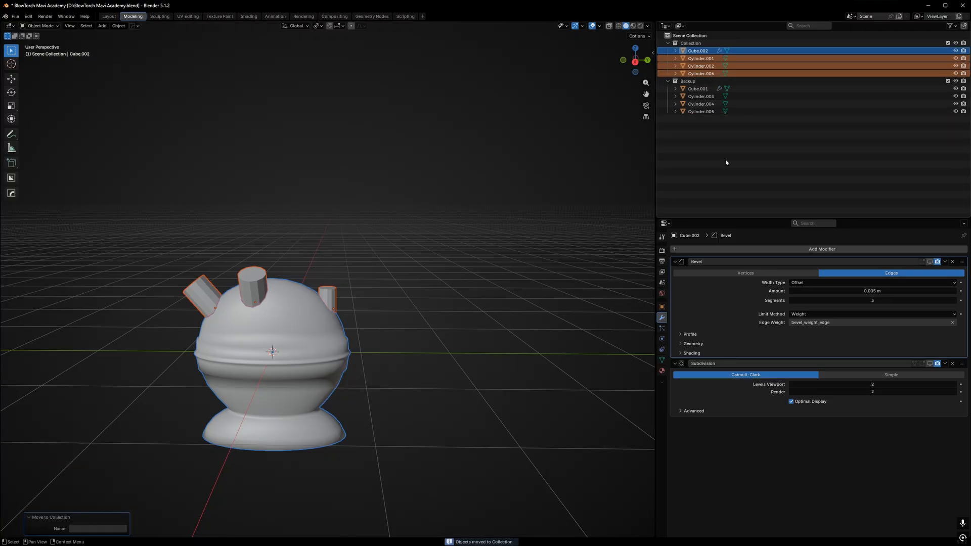
{"action": "left_click", "coordinate": [726, 162]}
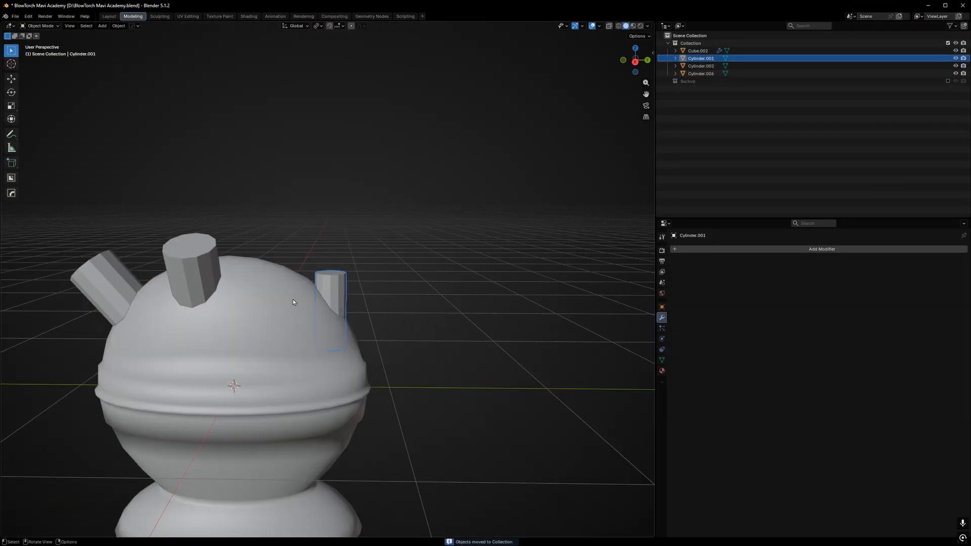
- Give the copied tank body a Boolean modifier above the Bevel, set to Union with the small vertical cylinder
{"action": "left_click", "coordinate": [293, 302]}
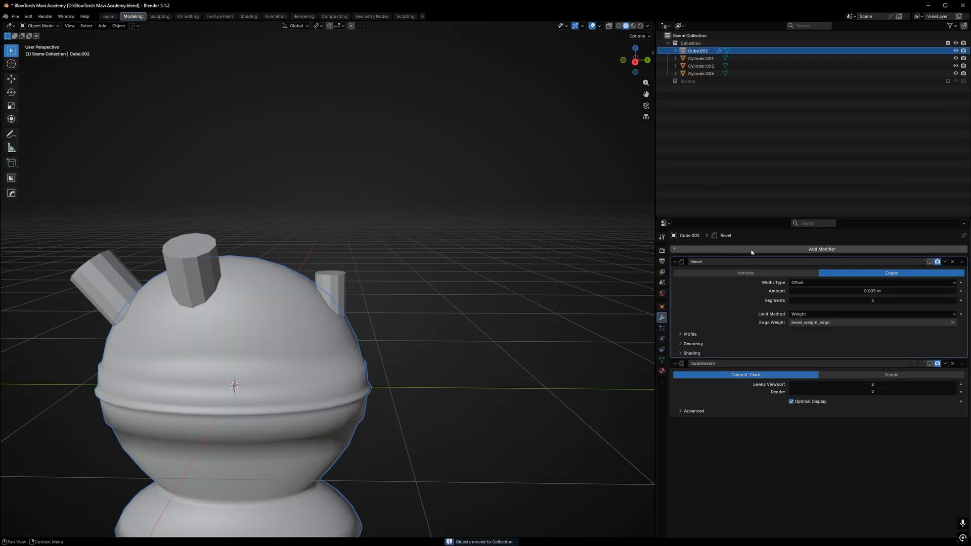
{"action": "left_click", "coordinate": [752, 250]}
{"action": "left_click", "coordinate": [816, 297]}
{"action": "left_click_drag", "start_coordinate": [965, 426], "coordinate": [963, 261]}
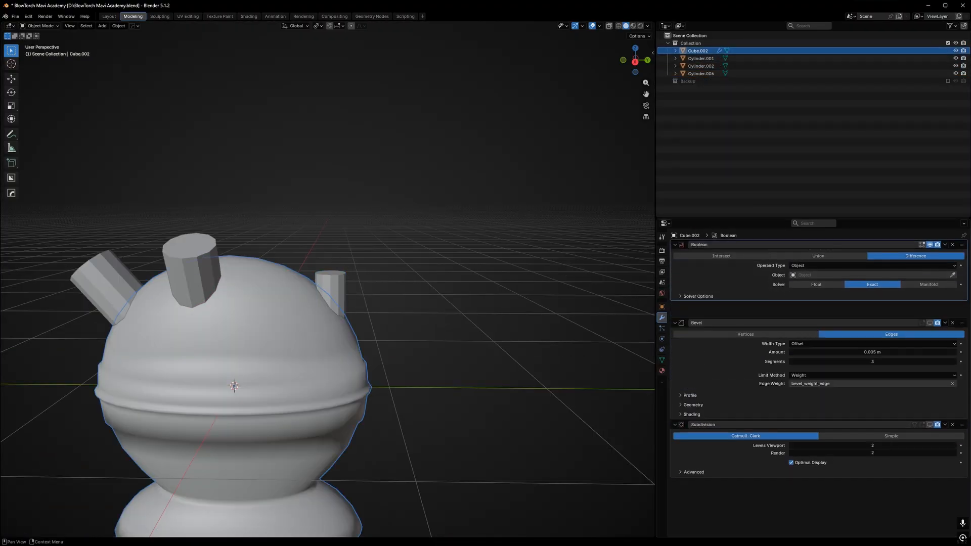
{"action": "left_click", "coordinate": [953, 291]}
{"action": "left_click", "coordinate": [336, 279]}
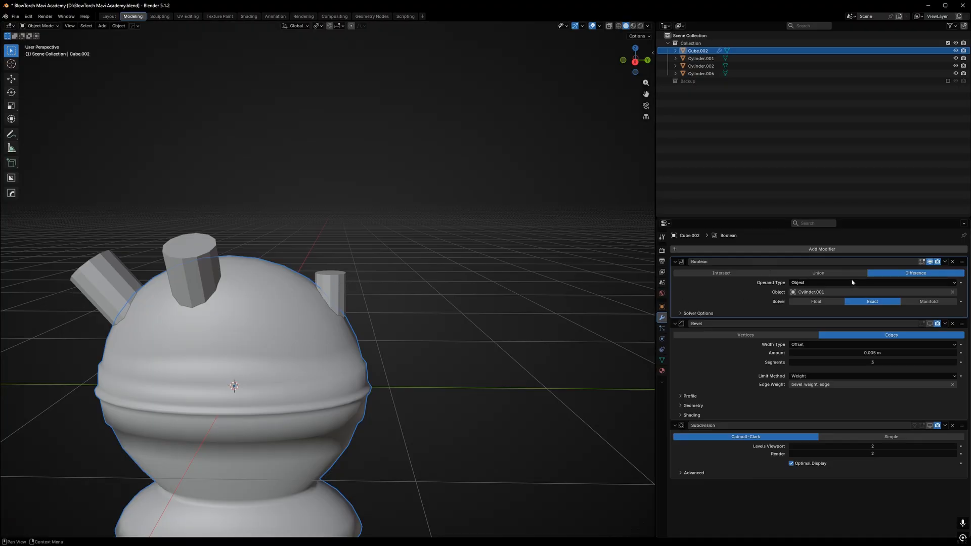
{"action": "left_click", "coordinate": [818, 273]}
- Duplicate the copied body's Union Boolean modifier twice
{"action": "left_click", "coordinate": [944, 262]}
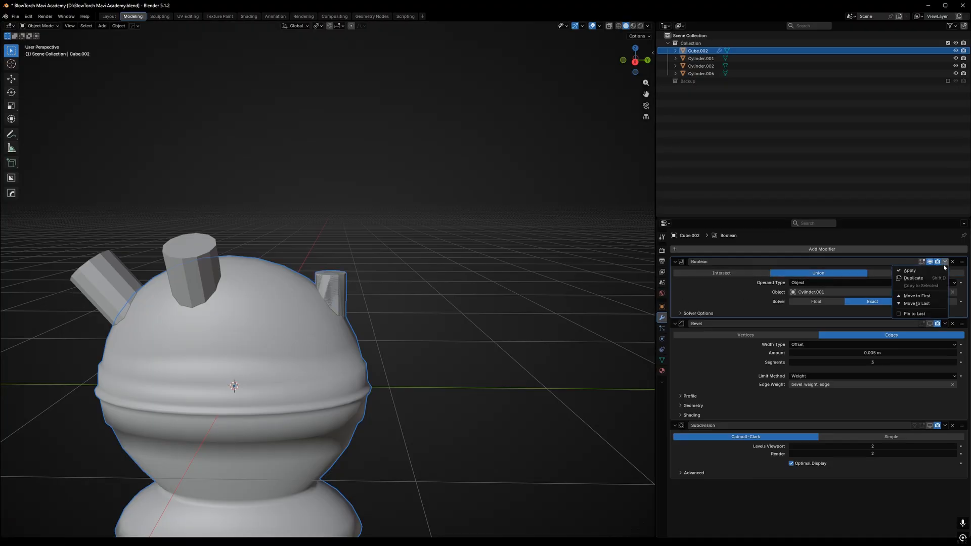
{"action": "left_click", "coordinate": [913, 278]}
{"action": "left_click", "coordinate": [944, 261]}
{"action": "left_click", "coordinate": [913, 278]}
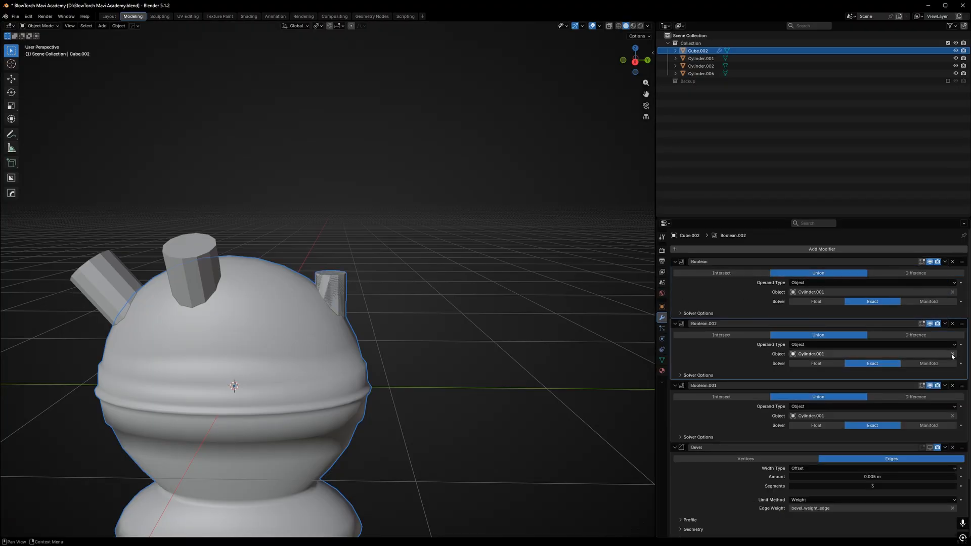
- Set the two duplicated Booleans' objects to the large middle cylinder and the slanted cylinder respectively
{"action": "left_click", "coordinate": [952, 353]}
{"action": "left_click", "coordinate": [196, 252]}
{"action": "left_click", "coordinate": [953, 416]}
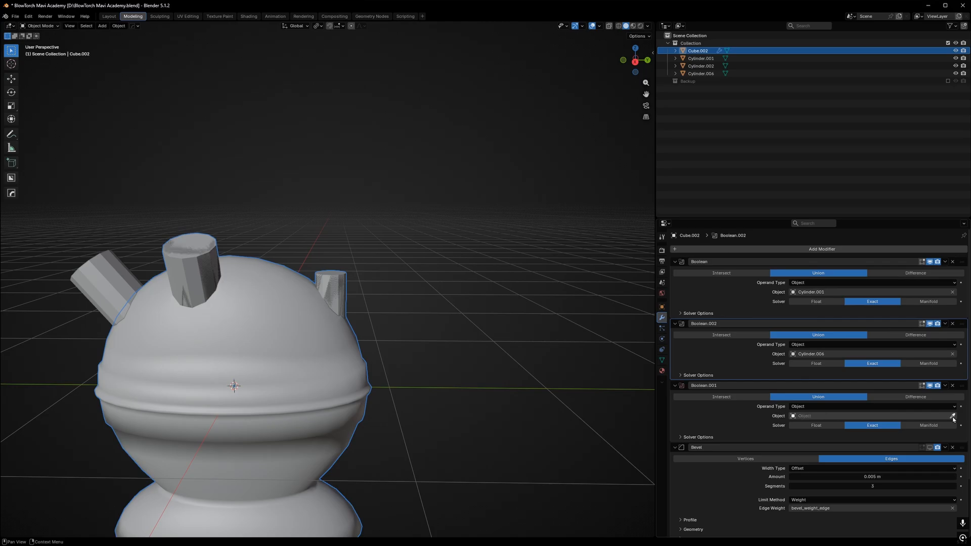
{"action": "left_click", "coordinate": [952, 416]}
{"action": "middle_click_drag", "start_coordinate": [167, 299], "coordinate": [244, 297]}
{"action": "left_click", "coordinate": [326, 268]}
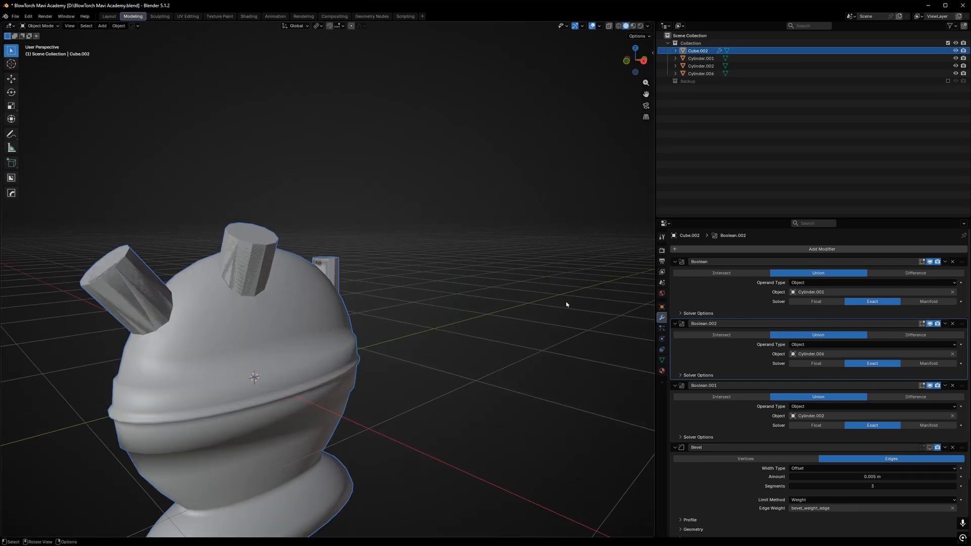
- Apply all three Boolean modifiers to the tank body
{"action": "key", "text": "ctrl+a"}
{"action": "key", "text": "ctrl+a"}
{"action": "key", "text": "ctrl+a"}
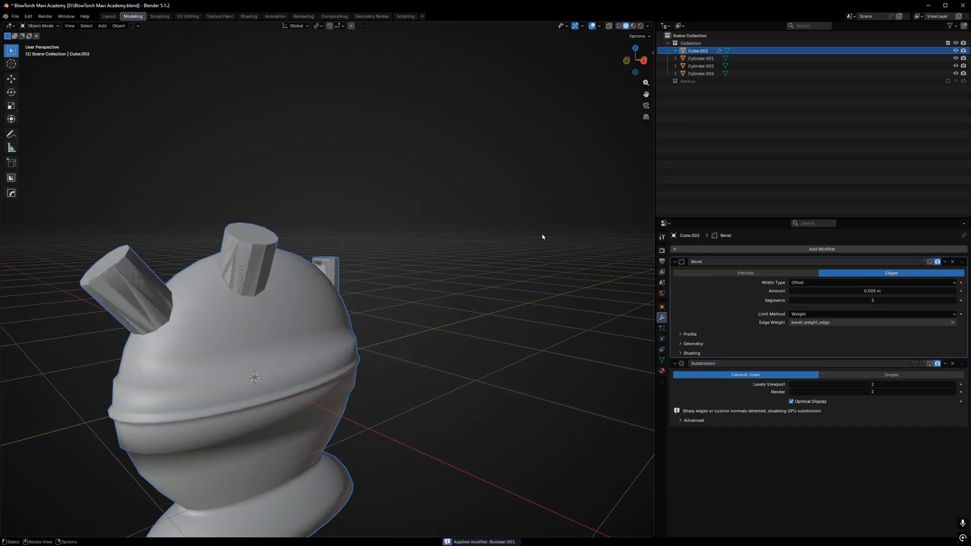
- Delete the three separate cylinder objects, leaving the merged tank body in Collection
{"action": "left_click", "coordinate": [270, 252]}
{"action": "left_click", "coordinate": [254, 223]}
{"action": "key", "text": "Delete"}
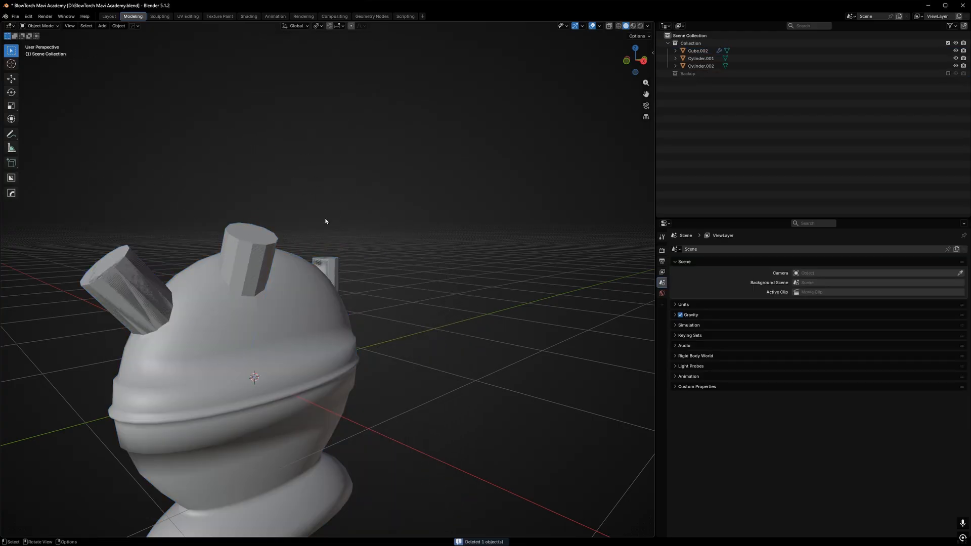
{"action": "left_click", "coordinate": [322, 256]}
{"action": "key", "text": "Delete"}
{"action": "left_click", "coordinate": [107, 277]}
{"action": "left_click", "coordinate": [106, 277]}
{"action": "key", "text": "Delete"}
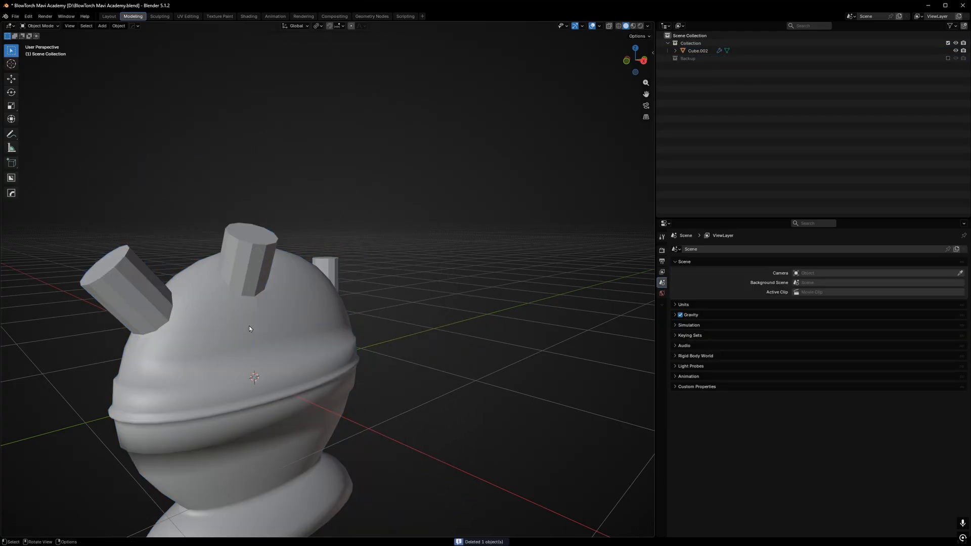
- Examine the merged tank mesh in Edit Mode, focusing on the vertices where the small cylinder meets the dome
{"action": "left_click", "coordinate": [249, 328]}
{"action": "key", "text": "Tab"}
{"action": "scroll", "coordinate": [248, 329], "scroll_direction": "up", "scroll_amount": 3}
{"action": "middle_click_drag", "start_coordinate": [249, 329], "coordinate": [177, 323]}
{"action": "scroll", "coordinate": [354, 329], "scroll_direction": "up", "scroll_amount": 4}
{"action": "key", "text": "1"}
{"action": "middle_click_drag", "start_coordinate": [364, 338], "coordinate": [397, 345]}
{"action": "left_click", "coordinate": [356, 325]}
{"action": "scroll", "coordinate": [344, 237], "scroll_direction": "down", "scroll_amount": 6}
{"action": "scroll", "coordinate": [398, 344], "scroll_direction": "up", "scroll_amount": 2}
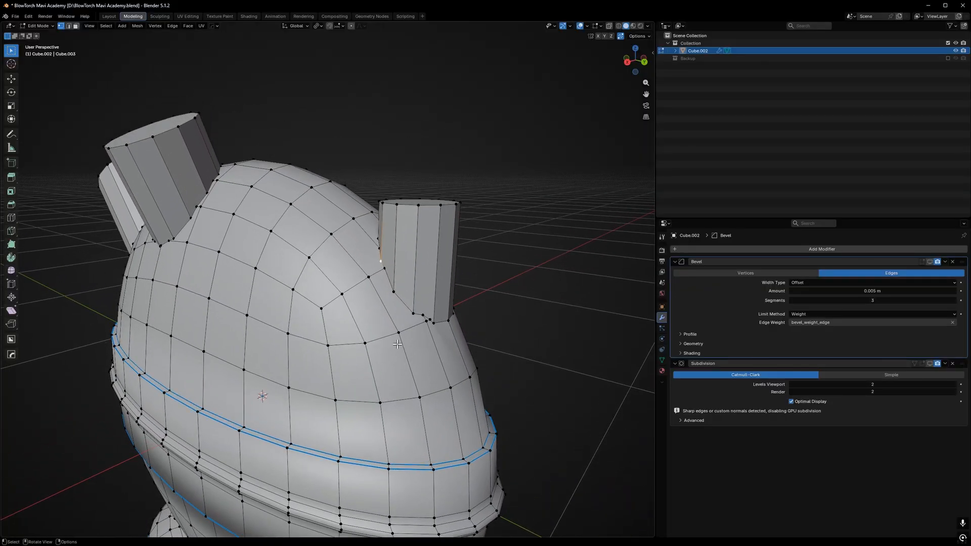
{"action": "scroll", "coordinate": [397, 298], "scroll_direction": "up", "scroll_amount": 1}
{"action": "middle_click_drag", "start_coordinate": [396, 298], "coordinate": [389, 336], "text": "shift"}
- Turn on the viewport display of the Bevel and Subdivision modifiers and examine the fittings in Object Mode
{"action": "left_click", "coordinate": [930, 264]}
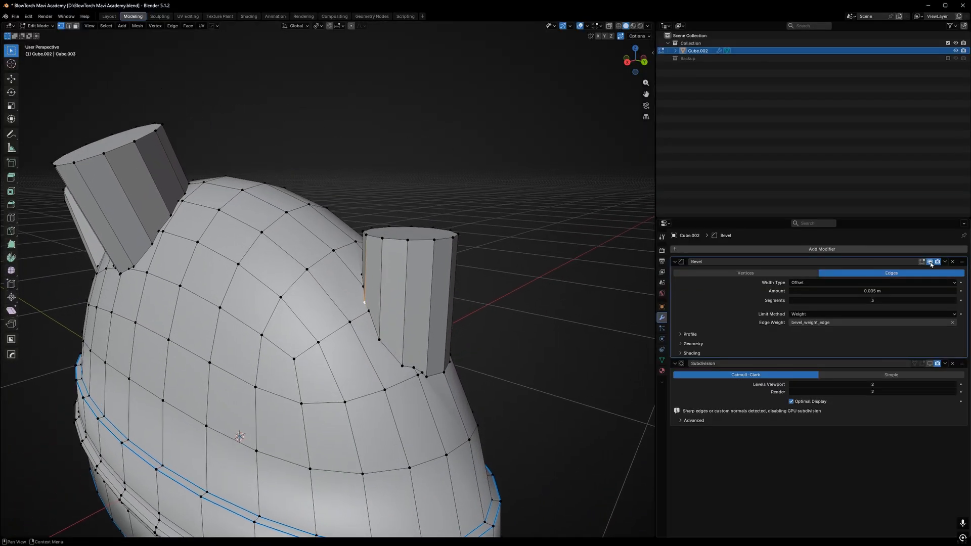
{"action": "left_click", "coordinate": [929, 363]}
{"action": "key", "text": "Tab"}
{"action": "scroll", "coordinate": [437, 311], "scroll_direction": "up", "scroll_amount": 3}
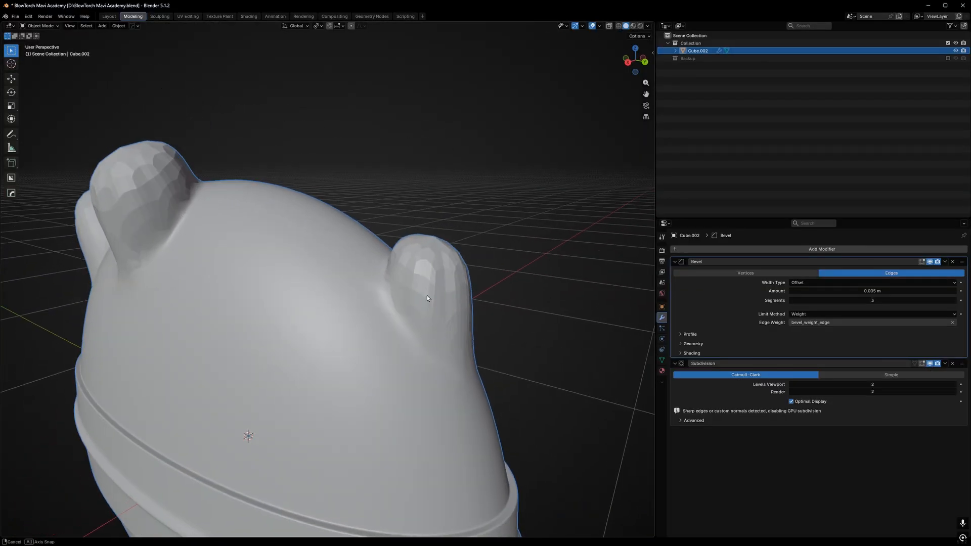
{"action": "middle_click_drag", "start_coordinate": [299, 295], "coordinate": [348, 253]}
{"action": "scroll", "coordinate": [319, 288], "scroll_direction": "down", "scroll_amount": 4}
{"action": "scroll", "coordinate": [370, 248], "scroll_direction": "up", "scroll_amount": 4}
{"action": "scroll", "coordinate": [369, 250], "scroll_direction": "down", "scroll_amount": 4}
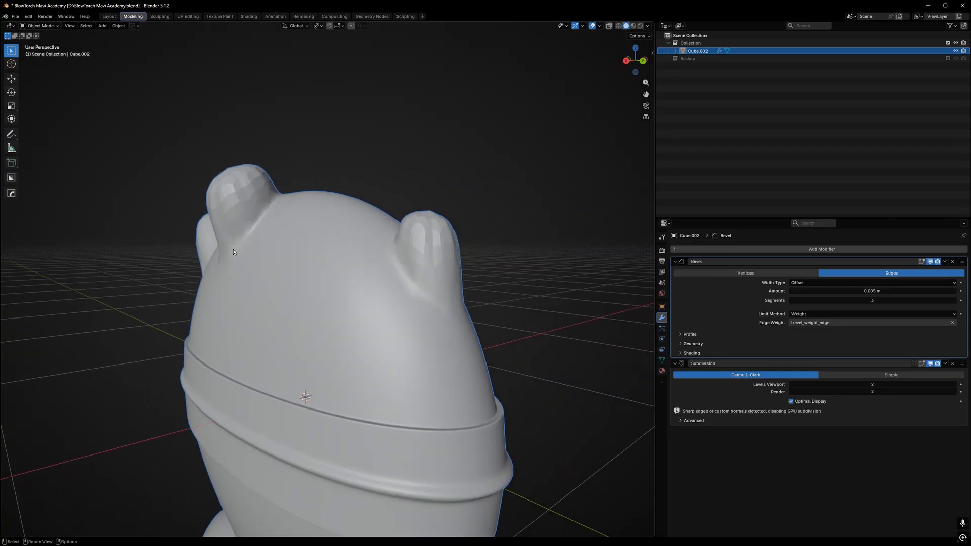
- Apply Shade Smooth to the merged tank body
{"action": "right_click", "coordinate": [331, 241]}
{"action": "left_click", "coordinate": [338, 249]}
{"action": "middle_click_drag", "start_coordinate": [461, 259], "coordinate": [390, 312]}
{"action": "scroll", "coordinate": [266, 318], "scroll_direction": "down", "scroll_amount": 4}
{"action": "scroll", "coordinate": [390, 311], "scroll_direction": "up", "scroll_amount": 1}
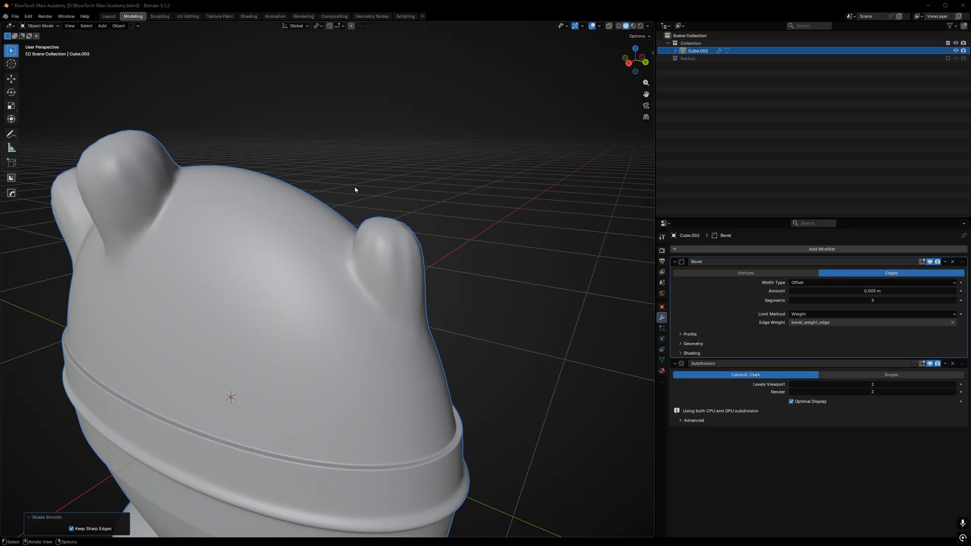
{"action": "scroll", "coordinate": [355, 190], "scroll_direction": "up", "scroll_amount": 6}
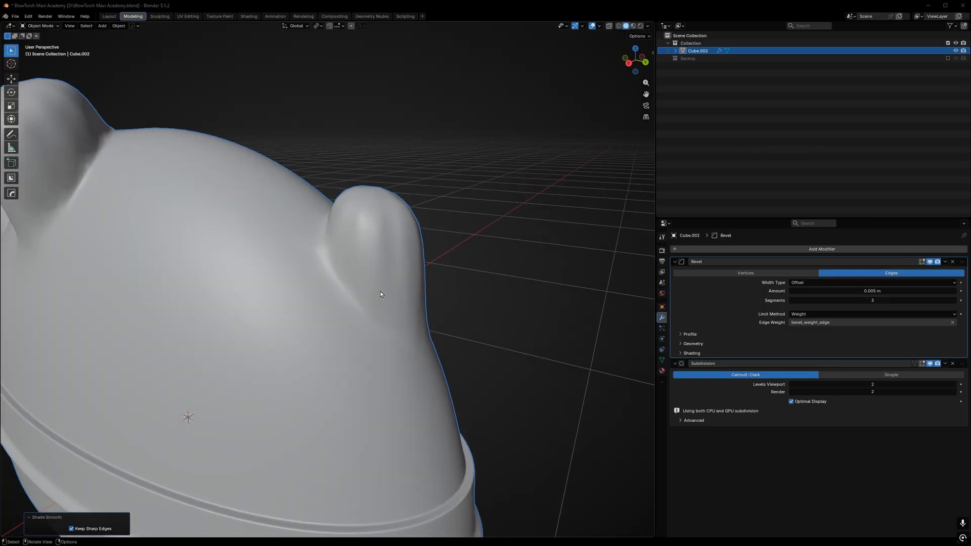
- Enter Edit Mode on the merged tank and examine the mesh where the small cylinder meets the dome
{"action": "key", "text": "Tab"}
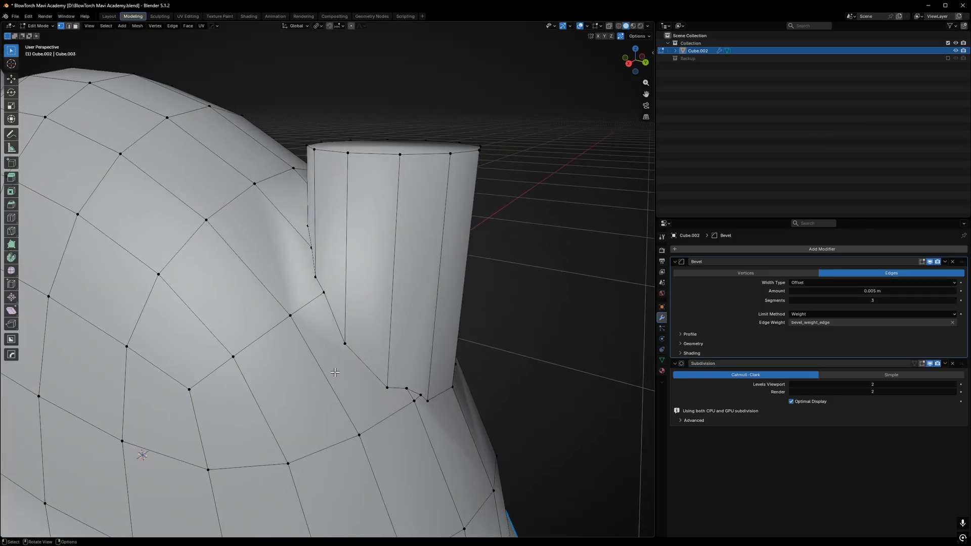
{"action": "middle_click_drag", "start_coordinate": [385, 412], "coordinate": [268, 316]}
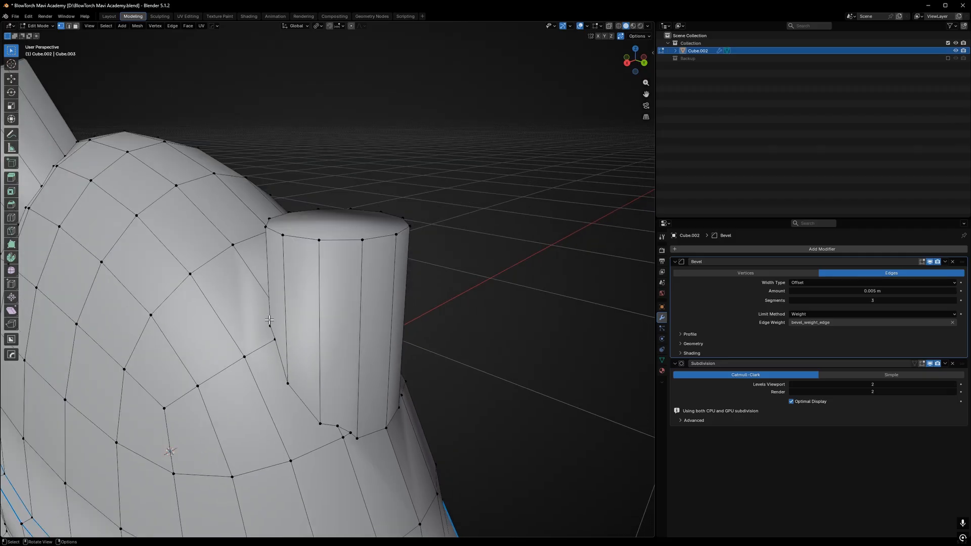
{"action": "scroll", "coordinate": [285, 335], "scroll_direction": "down", "scroll_amount": 3}
{"action": "middle_click_drag", "start_coordinate": [285, 335], "coordinate": [308, 344]}
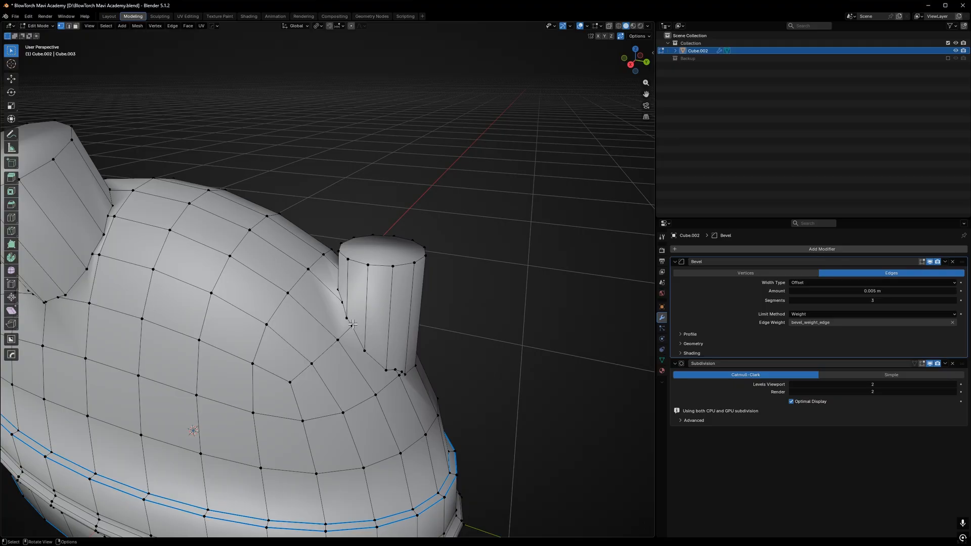
{"action": "scroll", "coordinate": [352, 324], "scroll_direction": "down", "scroll_amount": 1}
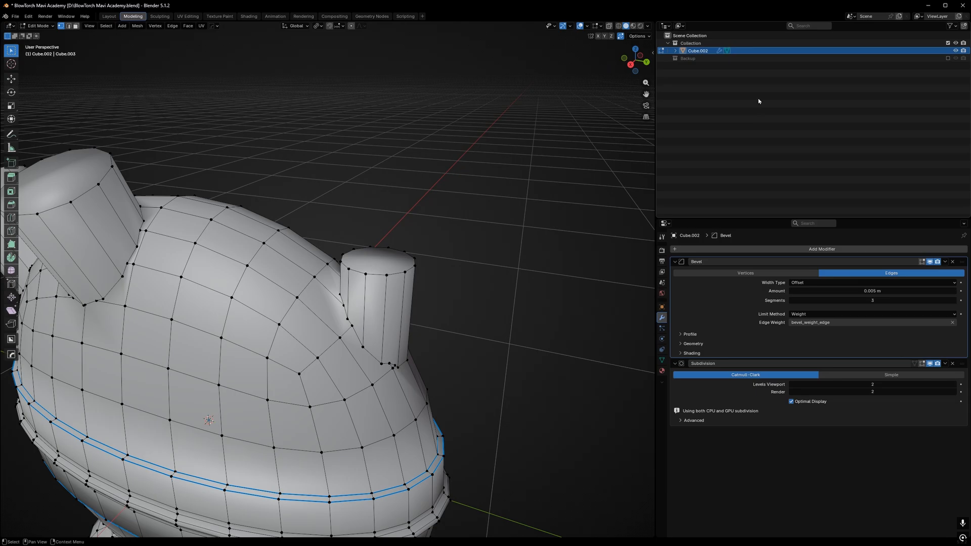
- Change the Outliner area to an Image Editor showing the BlowTorch.png reference, and maximize the 3D Viewport
{"action": "left_click", "coordinate": [666, 25]}
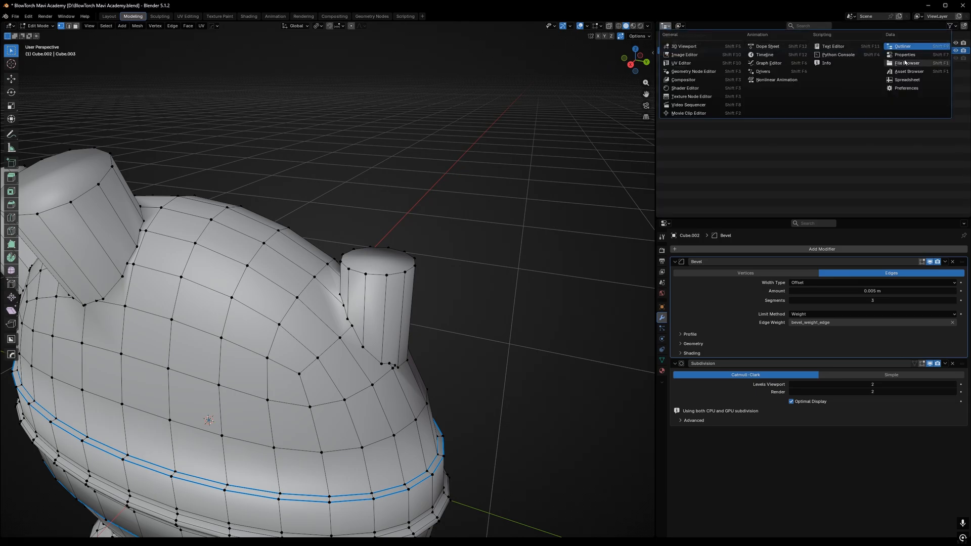
{"action": "left_click", "coordinate": [696, 59]}
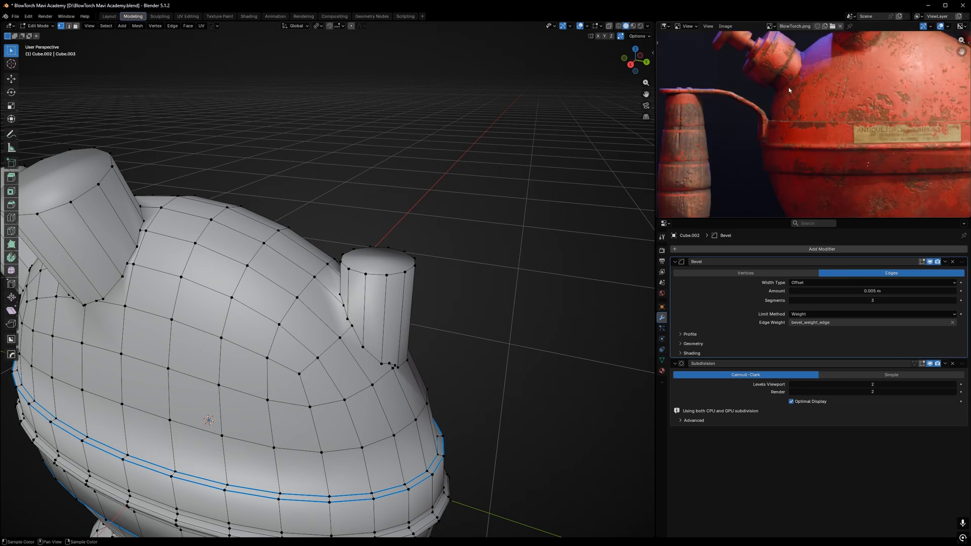
{"action": "key", "text": "ctrl+space"}
{"action": "scroll", "coordinate": [377, 239], "scroll_direction": "down", "scroll_amount": 3}
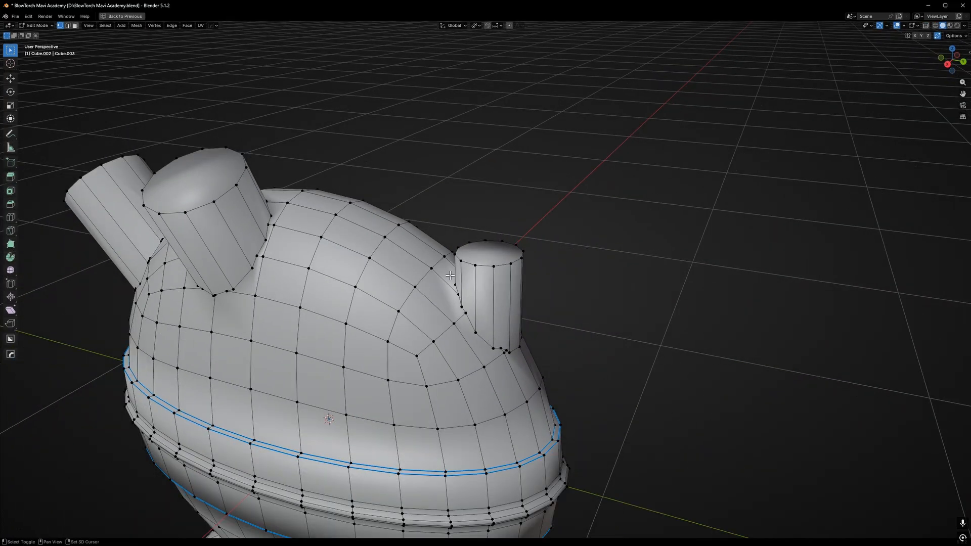
- Select the end cap faces of all three cylindrical fittings and delete them, leaving the tubes open
{"action": "scroll", "coordinate": [478, 354], "scroll_direction": "up", "scroll_amount": 2}
{"action": "key", "text": "3"}
{"action": "middle_click_drag", "start_coordinate": [473, 286], "coordinate": [490, 312]}
{"action": "left_click", "coordinate": [463, 325]}
{"action": "scroll", "coordinate": [463, 325], "scroll_direction": "down", "scroll_amount": 3}
{"action": "left_click", "coordinate": [265, 211], "text": "shift"}
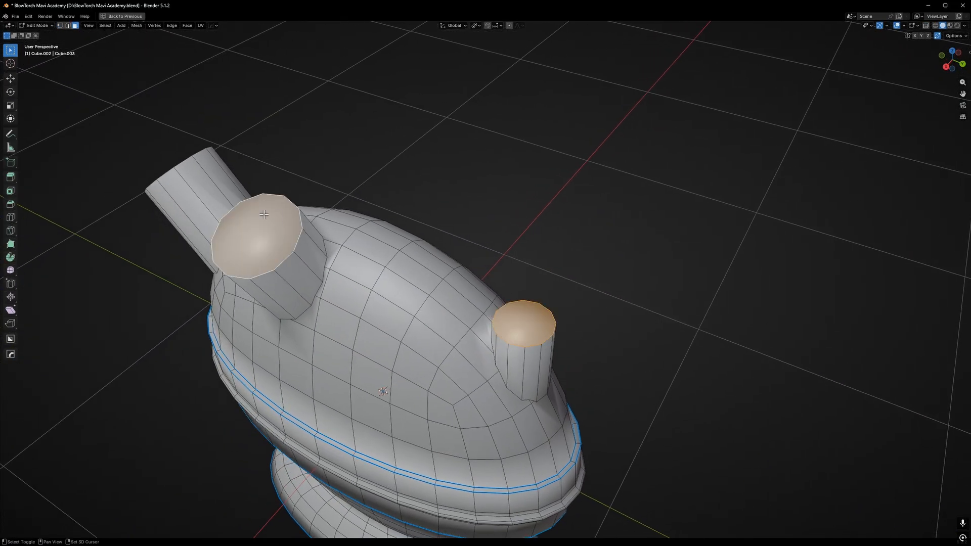
{"action": "scroll", "coordinate": [264, 211], "scroll_direction": "down", "scroll_amount": 3}
{"action": "middle_click_drag", "start_coordinate": [256, 206], "coordinate": [305, 189]}
{"action": "left_click", "coordinate": [146, 274], "text": "shift"}
{"action": "key", "text": "x"}
{"action": "key", "text": "f"}
- Slide the extra intersection vertex at the small cylinder's base fully onto the neighbouring tube corner vertex
{"action": "middle_click_drag", "start_coordinate": [146, 275], "coordinate": [144, 252]}
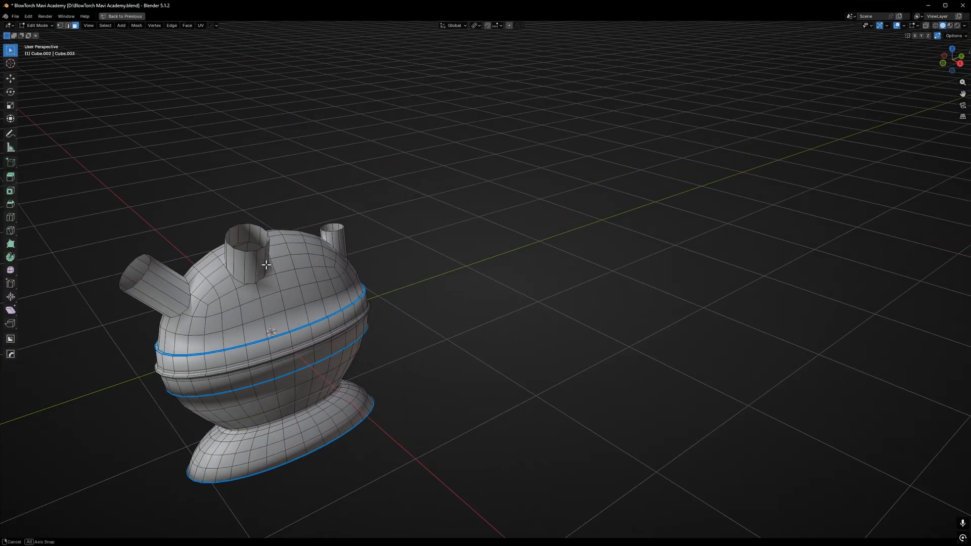
{"action": "scroll", "coordinate": [360, 260], "scroll_direction": "up", "scroll_amount": 8}
{"action": "middle_click_drag", "start_coordinate": [364, 288], "coordinate": [369, 251]}
{"action": "key", "text": "2"}
{"action": "left_click", "coordinate": [363, 266]}
{"action": "scroll", "coordinate": [329, 250], "scroll_direction": "up", "scroll_amount": 3}
{"action": "key", "text": "1"}
{"action": "left_click", "coordinate": [333, 239]}
{"action": "left_click", "coordinate": [348, 241]}
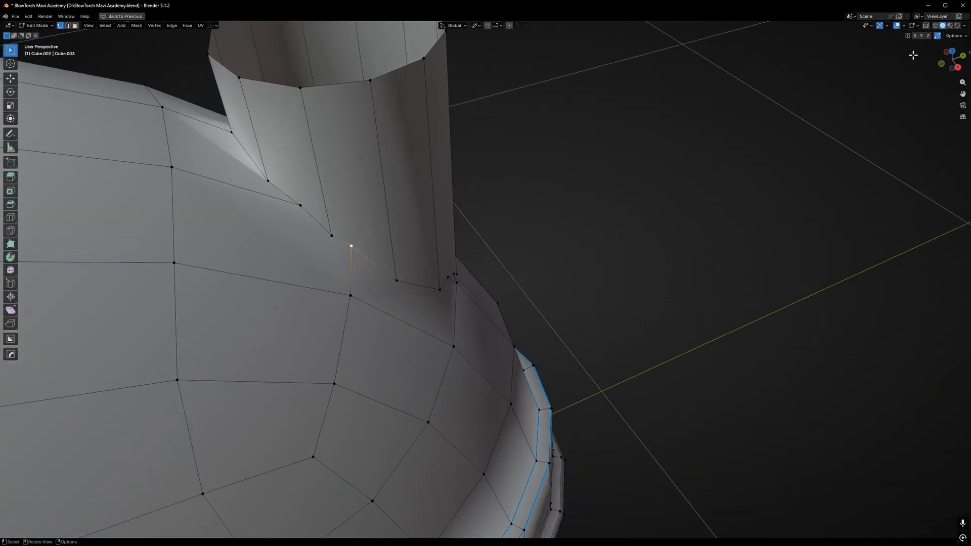
{"action": "left_click", "coordinate": [937, 36]}
{"action": "middle_click_drag", "start_coordinate": [351, 245], "coordinate": [326, 245]}
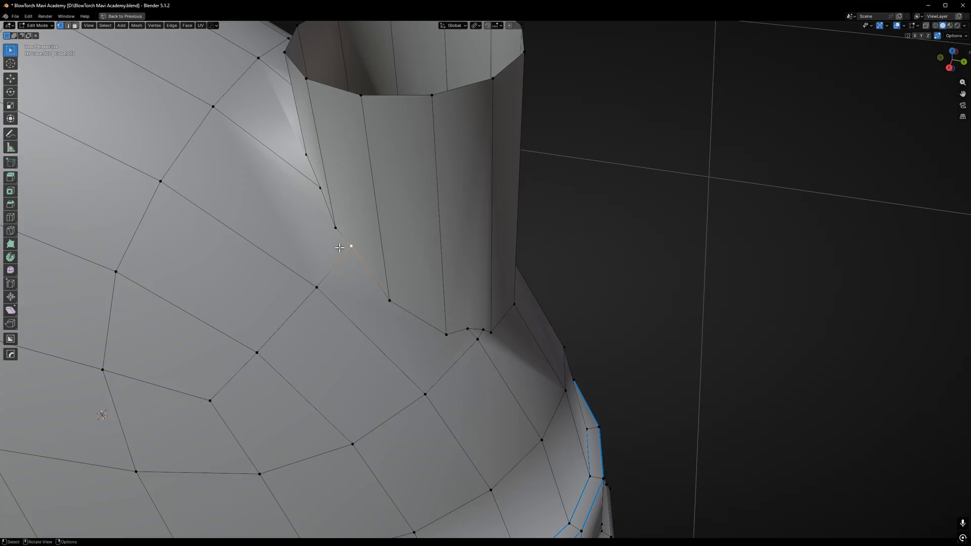
{"action": "middle_click_drag", "start_coordinate": [339, 247], "coordinate": [314, 219]}
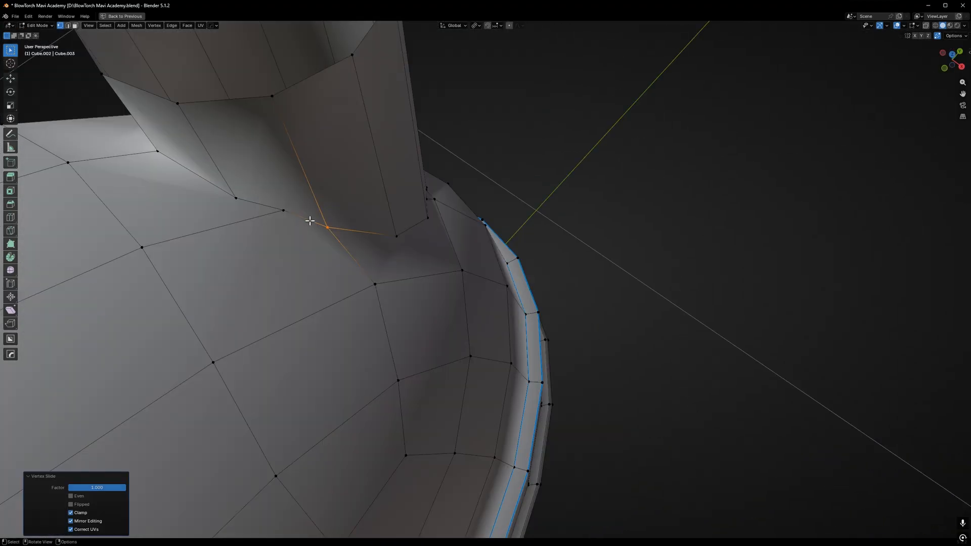
- Slide the next stray junction vertex by a factor of 1 to merge it along the small cylinder's base
{"action": "key", "text": "g"}
{"action": "key", "text": "g"}
{"action": "left_click", "coordinate": [241, 201]}
{"action": "middle_click_drag", "start_coordinate": [404, 208], "coordinate": [323, 222]}
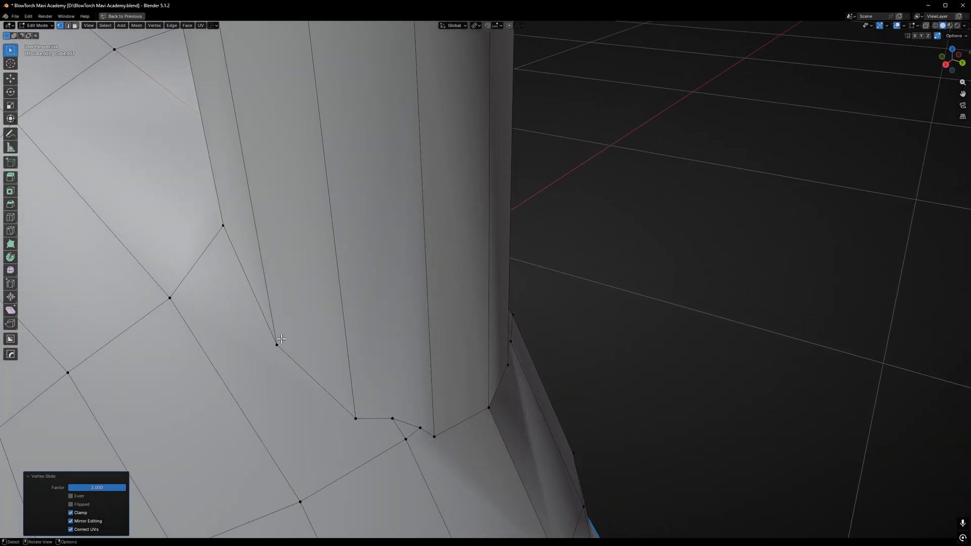
- Examine which vertices along the small cylinder's base are tube corners and which are extra intersection points
{"action": "left_click", "coordinate": [282, 338]}
{"action": "middle_click_drag", "start_coordinate": [282, 332], "coordinate": [377, 292], "text": "shift"}
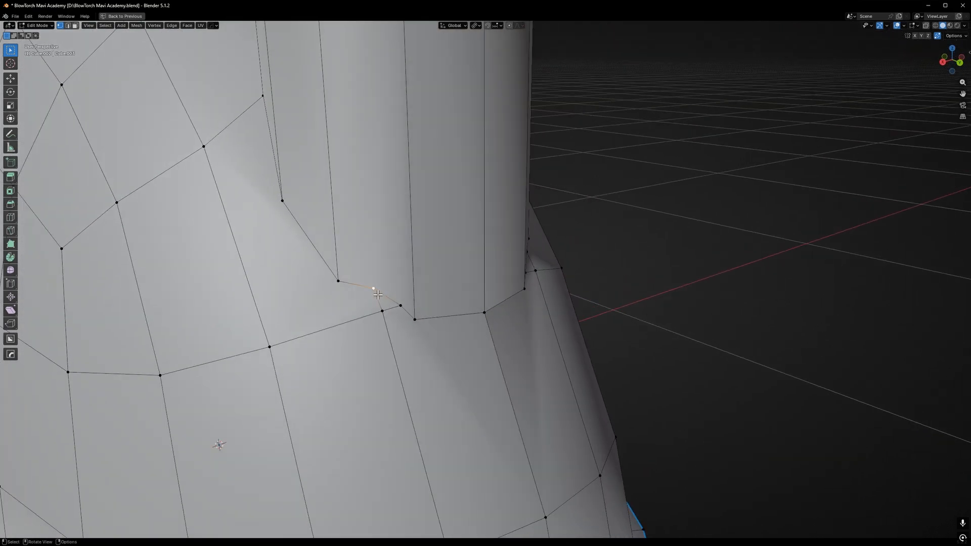
{"action": "left_click", "coordinate": [375, 290]}
{"action": "left_click", "coordinate": [414, 320]}
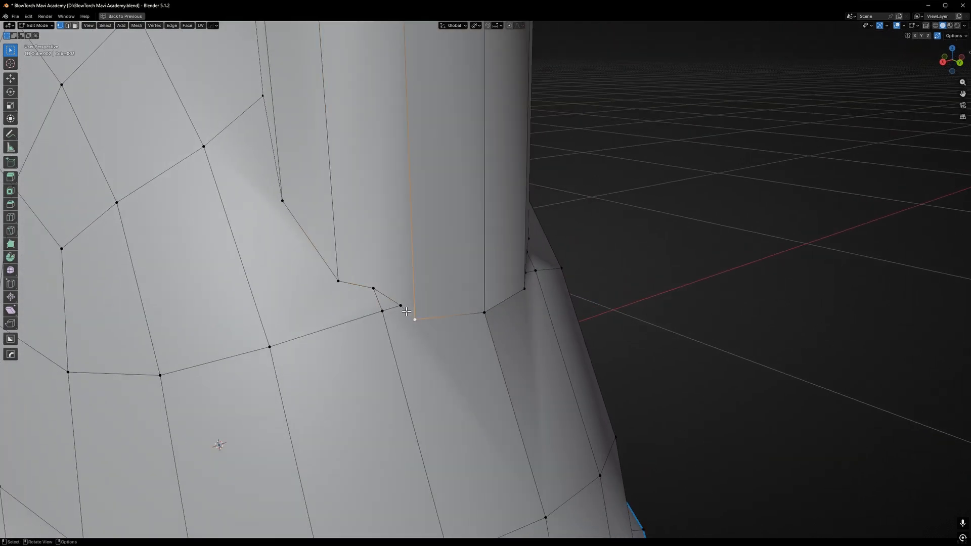
{"action": "left_click", "coordinate": [339, 279]}
{"action": "left_click", "coordinate": [412, 318]}
{"action": "left_click", "coordinate": [372, 288]}
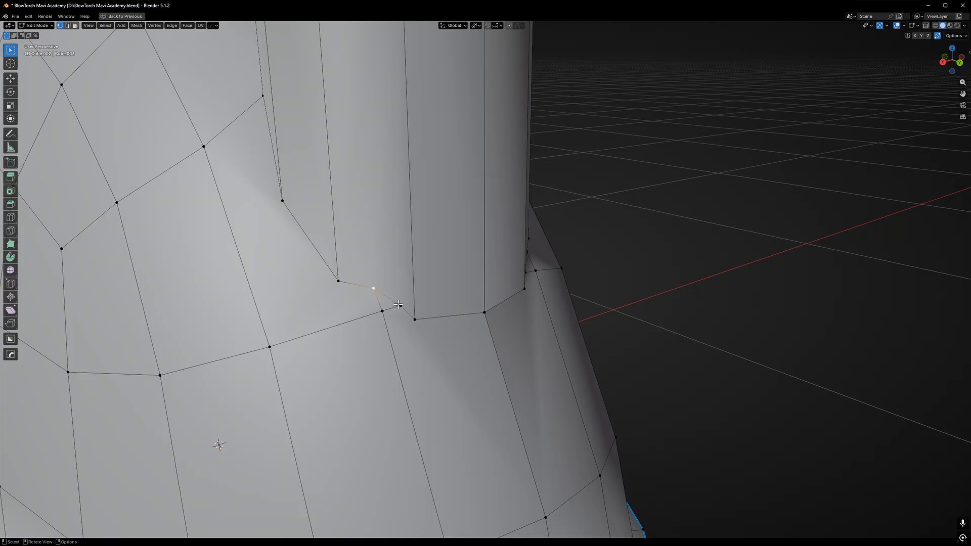
{"action": "left_click", "coordinate": [400, 304]}
{"action": "left_click", "coordinate": [382, 310]}
{"action": "left_click", "coordinate": [373, 288]}
{"action": "left_click", "coordinate": [399, 305]}
{"action": "left_click", "coordinate": [337, 280]}
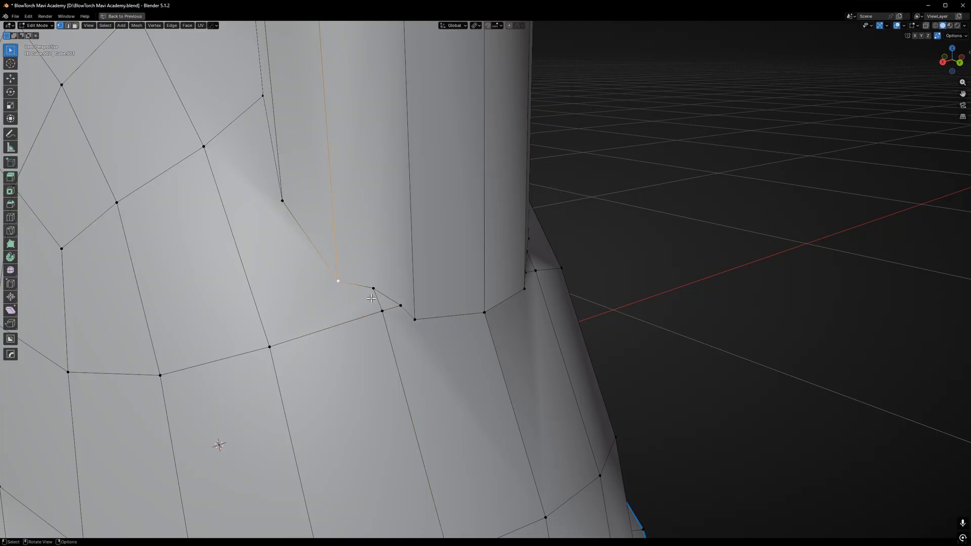
{"action": "left_click", "coordinate": [414, 320]}
- Merge the two extra intersection vertices into their adjacent tube corners by sliding each with a factor of 1
{"action": "left_click", "coordinate": [399, 304]}
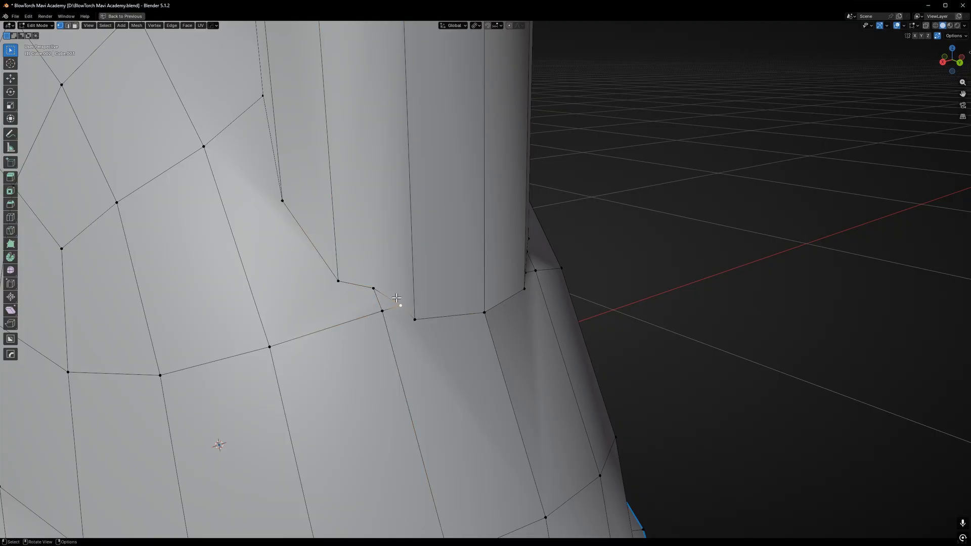
{"action": "key", "text": "shift+v"}
{"action": "left_click", "coordinate": [443, 319]}
{"action": "left_click", "coordinate": [374, 287]}
{"action": "key", "text": "g"}
{"action": "key", "text": "g"}
{"action": "left_click", "coordinate": [289, 269]}
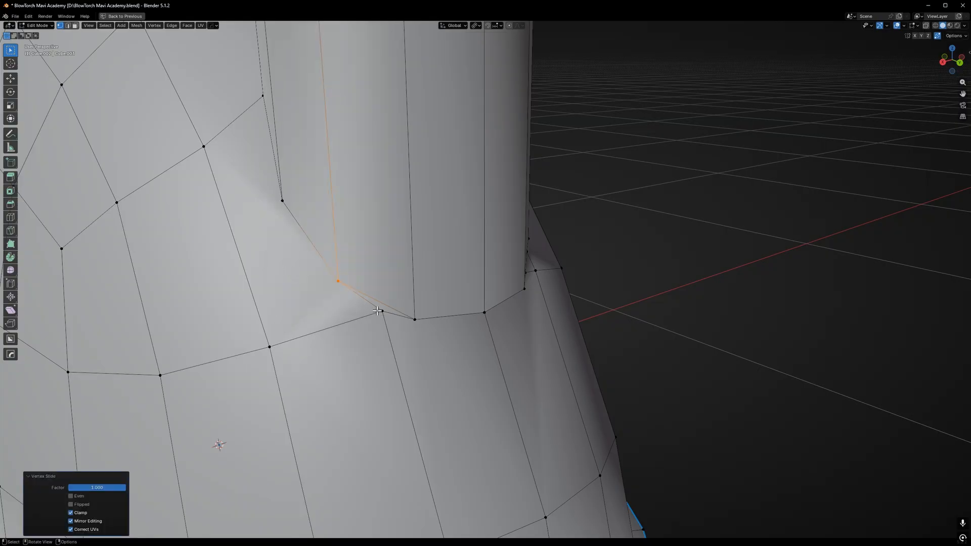
- Try sliding the dome vertex beside the small cylinder's base away from the tube corner along its edge
{"action": "left_click", "coordinate": [380, 312]}
{"action": "key", "text": "g"}
{"action": "key", "text": "g"}
{"action": "left_click", "coordinate": [334, 326]}
{"action": "middle_click_drag", "start_coordinate": [334, 326], "coordinate": [293, 262]}
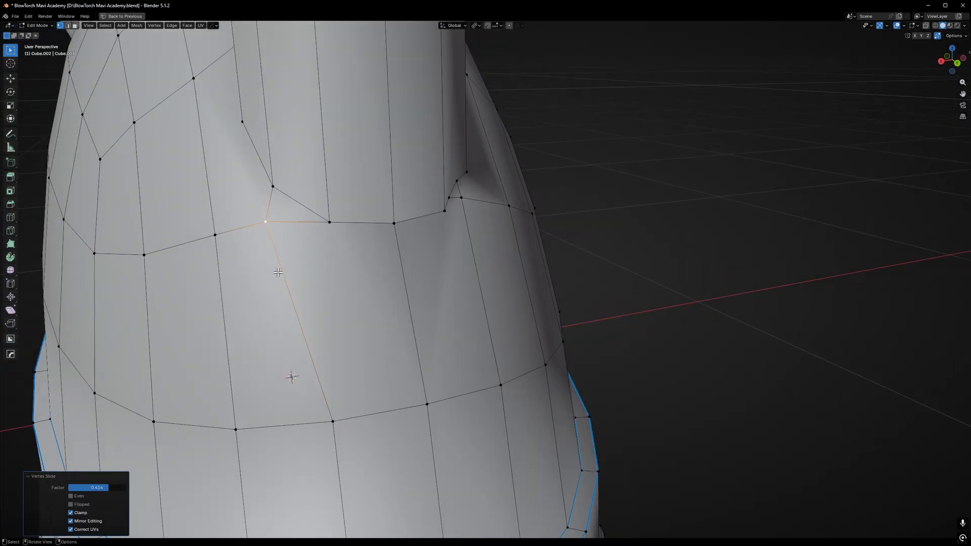
{"action": "key", "text": "g"}
{"action": "key", "text": "g"}
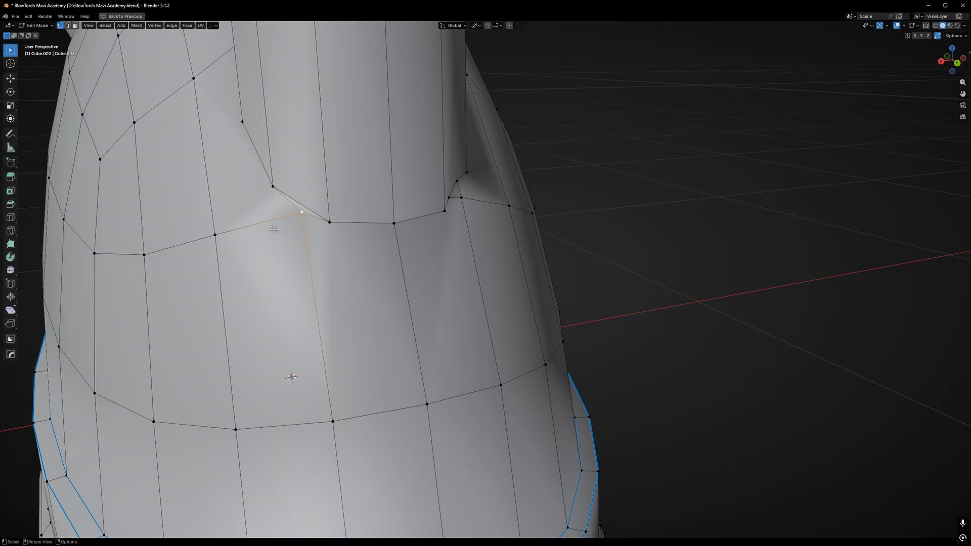
{"action": "left_click", "coordinate": [282, 256]}
{"action": "middle_click_drag", "start_coordinate": [285, 269], "coordinate": [320, 230]}
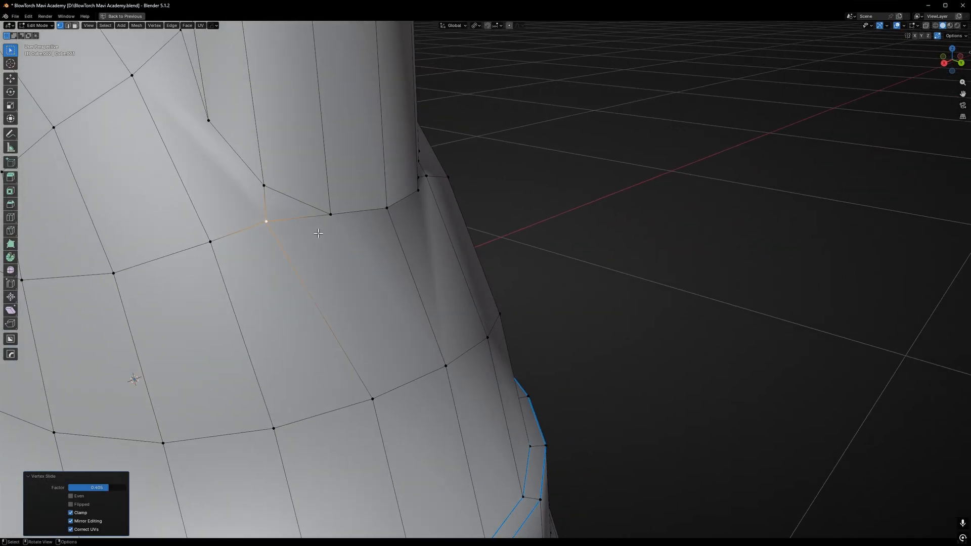
{"action": "key", "text": "ctrl+z"}
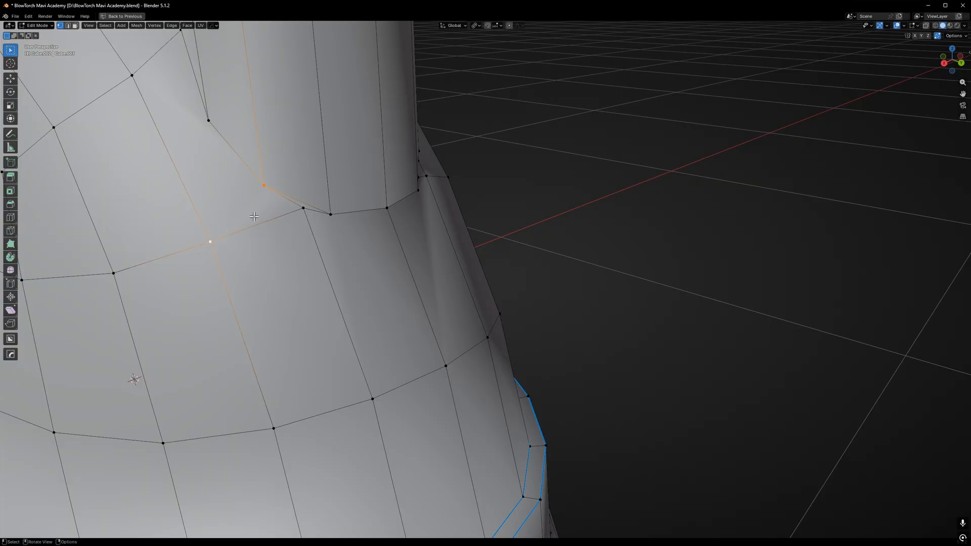
- Slide the stray intersection vertices on the opposite side of the small cylinder's base onto the adjacent tube corner
{"action": "middle_click_drag", "start_coordinate": [254, 217], "coordinate": [286, 224]}
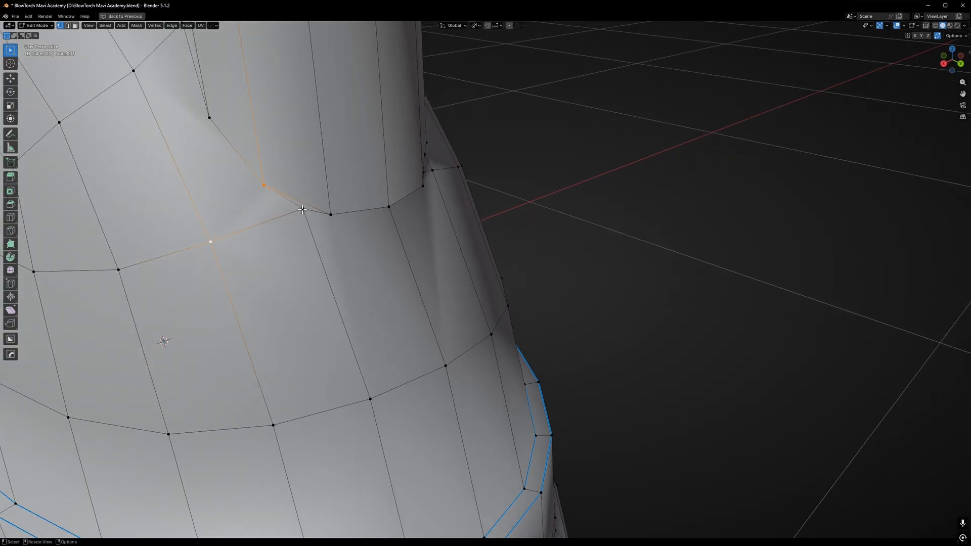
{"action": "left_click", "coordinate": [303, 209]}
{"action": "middle_click_drag", "start_coordinate": [359, 210], "coordinate": [302, 223]}
{"action": "scroll", "coordinate": [411, 234], "scroll_direction": "down", "scroll_amount": 2}
{"action": "middle_click_drag", "start_coordinate": [411, 234], "coordinate": [349, 239]}
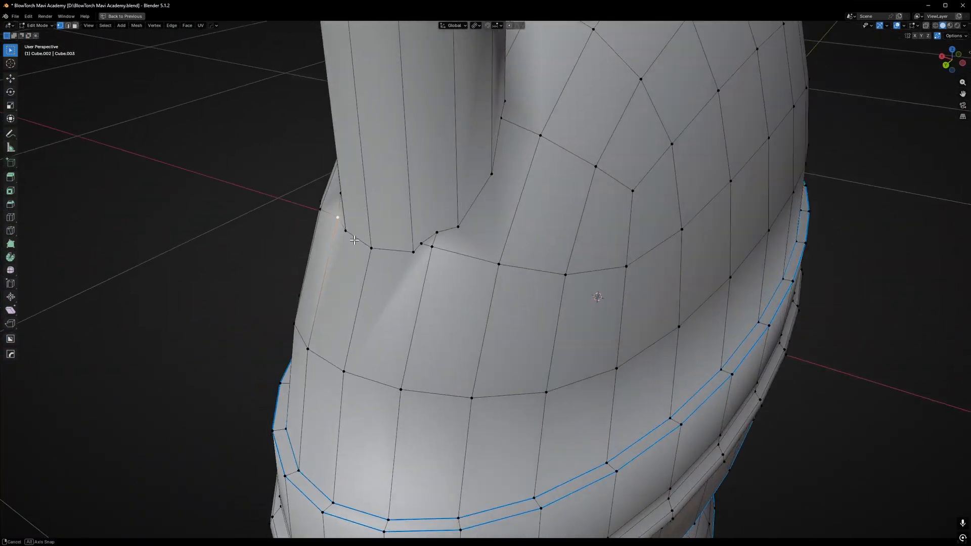
{"action": "scroll", "coordinate": [419, 245], "scroll_direction": "up", "scroll_amount": 2}
{"action": "left_click", "coordinate": [439, 230]}
{"action": "key", "text": "shift+v"}
{"action": "left_click", "coordinate": [508, 213]}
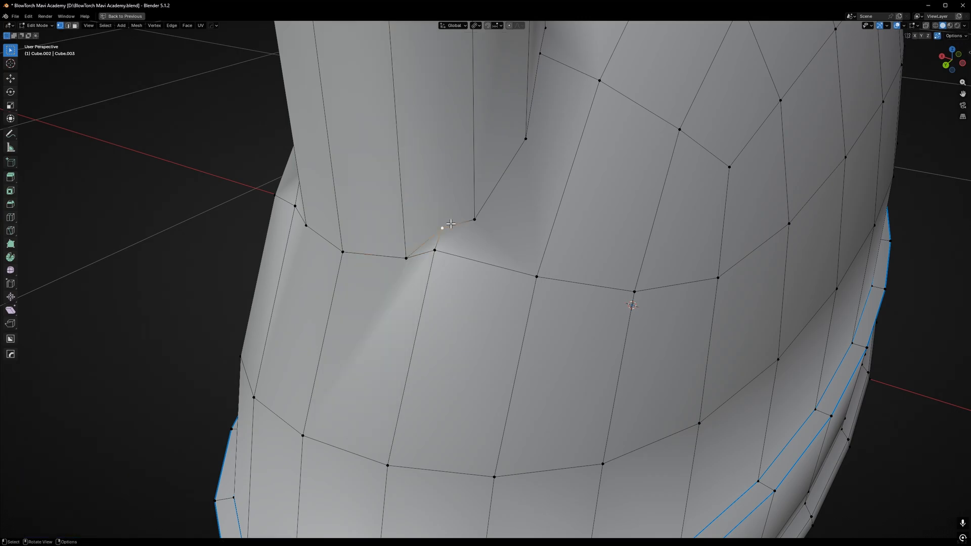
{"action": "middle_click_drag", "start_coordinate": [563, 170], "coordinate": [459, 234]}
{"action": "scroll", "coordinate": [511, 146], "scroll_direction": "down", "scroll_amount": 1}
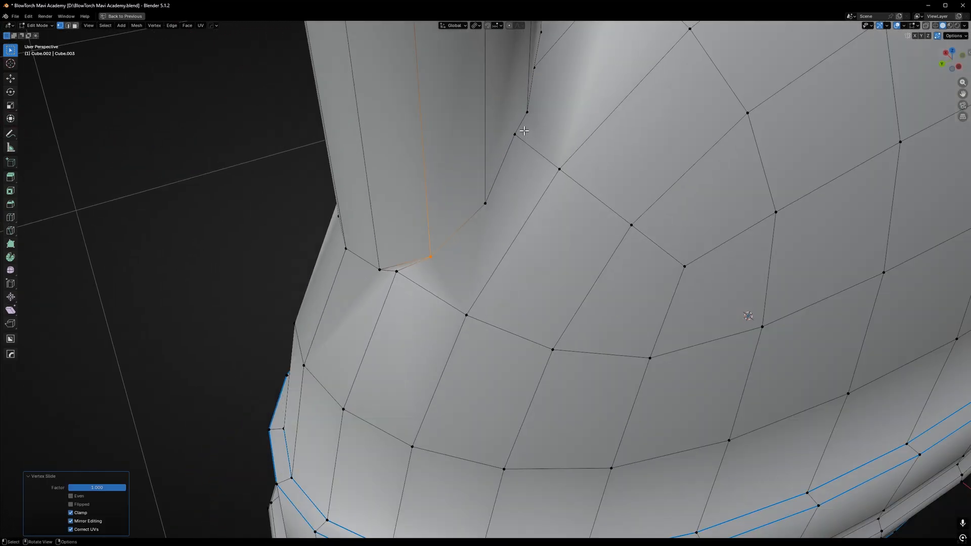
- Merge the remaining extra vertices on the dome-facing side of the small cylinder into nearby tube corners, sliding with factor 1
{"action": "left_click", "coordinate": [519, 132]}
{"action": "middle_click_drag", "start_coordinate": [528, 130], "coordinate": [387, 242]}
{"action": "key", "text": "shift+v"}
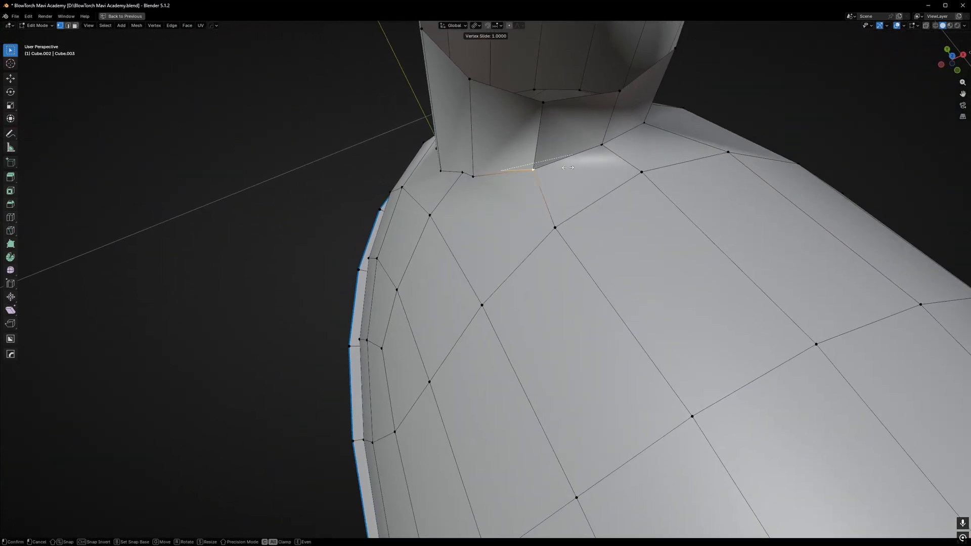
{"action": "left_click", "coordinate": [425, 210]}
{"action": "middle_click_drag", "start_coordinate": [426, 210], "coordinate": [470, 194]}
{"action": "left_click", "coordinate": [459, 243]}
{"action": "key", "text": "shift+v"}
{"action": "left_click", "coordinate": [475, 233]}
{"action": "middle_click_drag", "start_coordinate": [478, 231], "coordinate": [542, 189]}
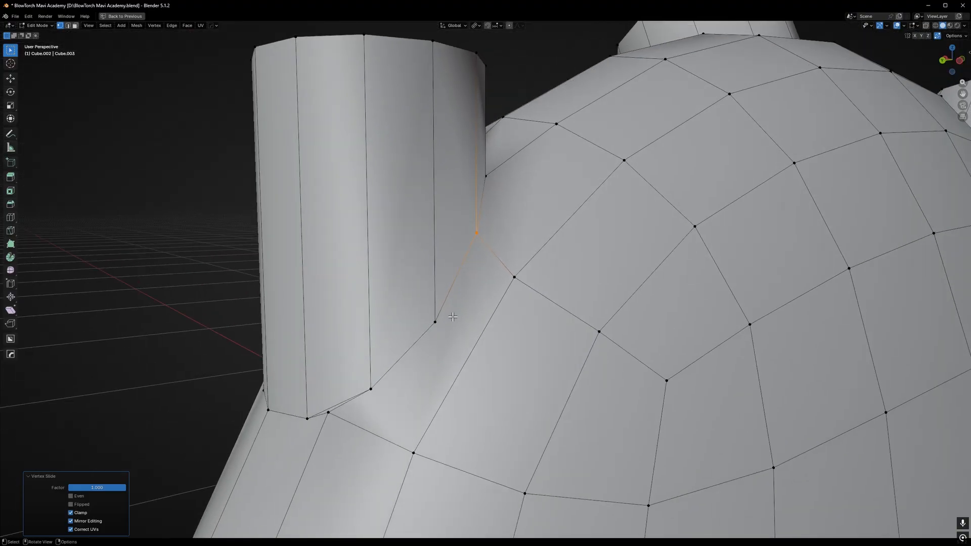
- Slide the dome vertex crowding the far side of the small cylinder's base along its edge
{"action": "left_click", "coordinate": [443, 329]}
{"action": "middle_click_drag", "start_coordinate": [443, 337], "coordinate": [471, 237], "text": "shift"}
{"action": "left_click", "coordinate": [361, 291]}
{"action": "middle_click_drag", "start_coordinate": [361, 291], "coordinate": [387, 293]}
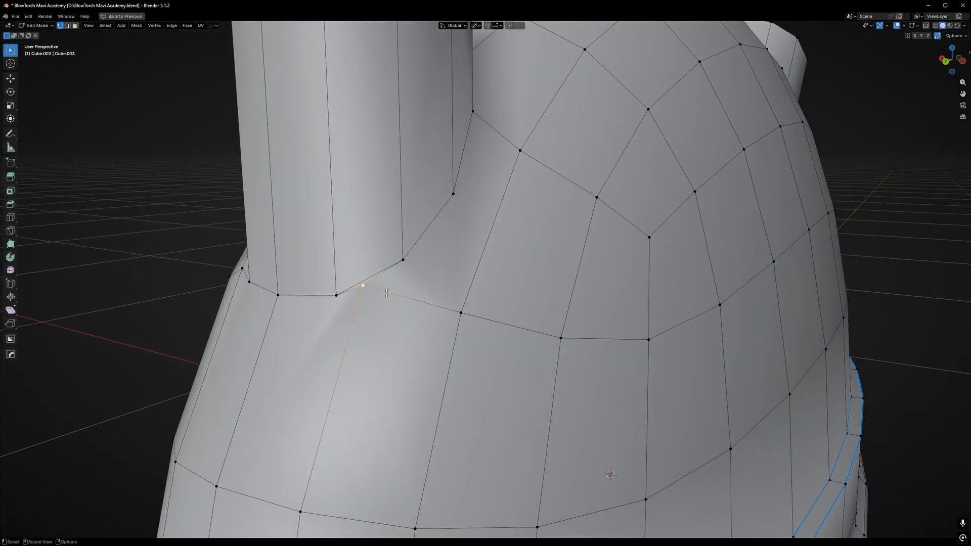
{"action": "key", "text": "shift+v"}
{"action": "left_click", "coordinate": [470, 251]}
- Knife-cut a closed loop into the dome just outside the small cylinder's base, following its corners all the way around
{"action": "middle_click_drag", "start_coordinate": [470, 245], "coordinate": [397, 324]}
{"action": "scroll", "coordinate": [386, 273], "scroll_direction": "up", "scroll_amount": 3}
{"action": "middle_click_drag", "start_coordinate": [378, 269], "coordinate": [347, 263]}
{"action": "key", "text": "k"}
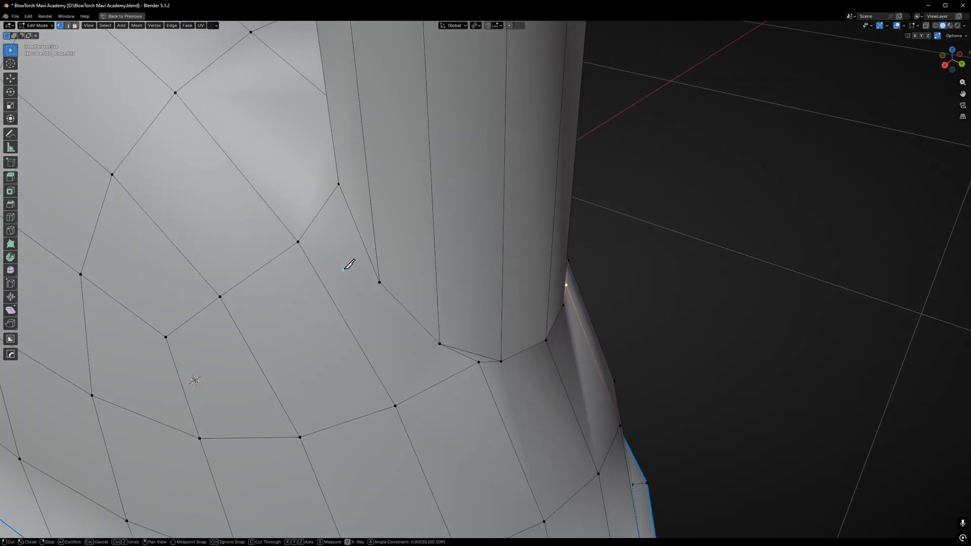
{"action": "left_click", "coordinate": [365, 292]}
{"action": "left_click", "coordinate": [324, 190]}
{"action": "middle_click_drag", "start_coordinate": [324, 191], "coordinate": [394, 238]}
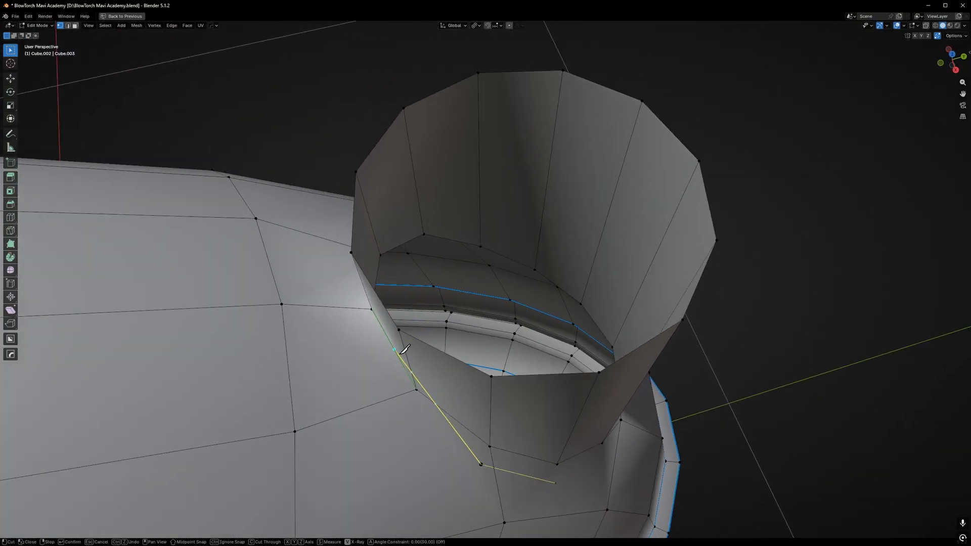
{"action": "left_click", "coordinate": [403, 402]}
{"action": "left_click", "coordinate": [361, 309]}
{"action": "middle_click_drag", "start_coordinate": [361, 308], "coordinate": [520, 273]}
{"action": "left_click", "coordinate": [426, 301]}
{"action": "left_click", "coordinate": [598, 233]}
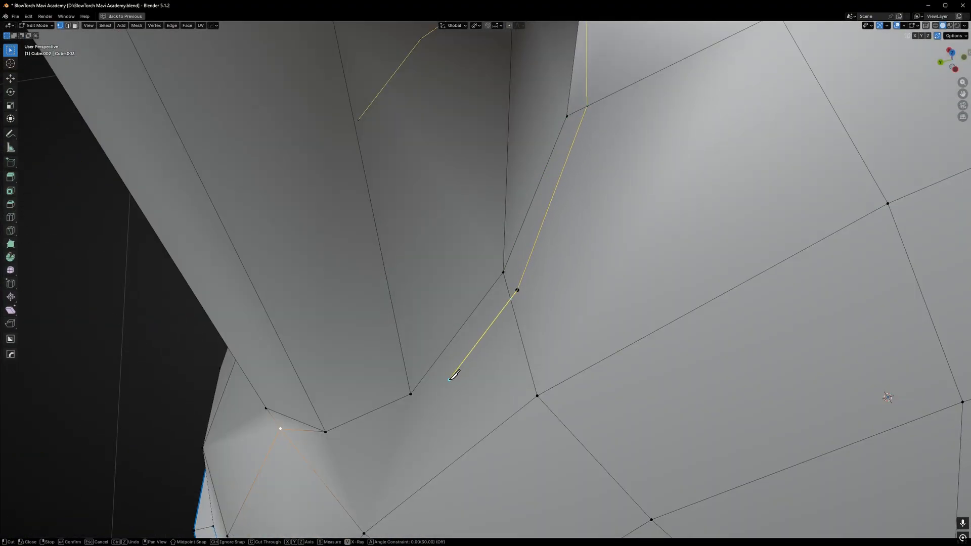
{"action": "middle_click_drag", "start_coordinate": [455, 372], "coordinate": [354, 402]}
{"action": "middle_click_drag", "start_coordinate": [434, 368], "coordinate": [376, 393]}
{"action": "left_click", "coordinate": [376, 392]}
{"action": "left_click", "coordinate": [251, 390]}
{"action": "left_click", "coordinate": [137, 326]}
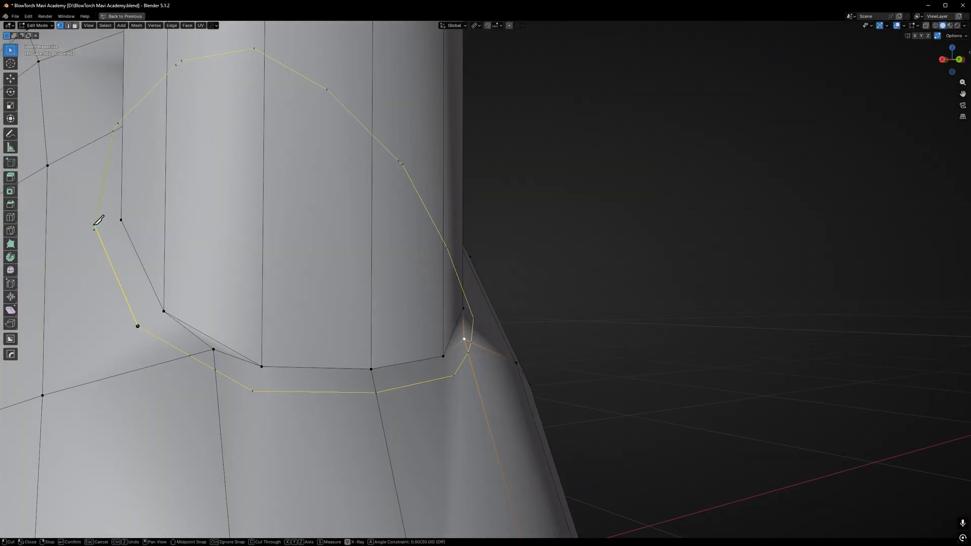
{"action": "left_click", "coordinate": [94, 229]}
{"action": "key", "text": "Return"}
- Connect a corner vertex of the small cylinder's base to the adjacent vertex of the surrounding cut loop
{"action": "middle_click_drag", "start_coordinate": [94, 229], "coordinate": [135, 251]}
{"action": "left_click", "coordinate": [140, 256]}
{"action": "left_click", "coordinate": [170, 241], "text": "shift"}
{"action": "key", "text": "j"}
{"action": "scroll", "coordinate": [171, 241], "scroll_direction": "down", "scroll_amount": 4}
{"action": "middle_click_drag", "start_coordinate": [250, 247], "coordinate": [222, 253]}
{"action": "scroll", "coordinate": [213, 273], "scroll_direction": "up", "scroll_amount": 3}
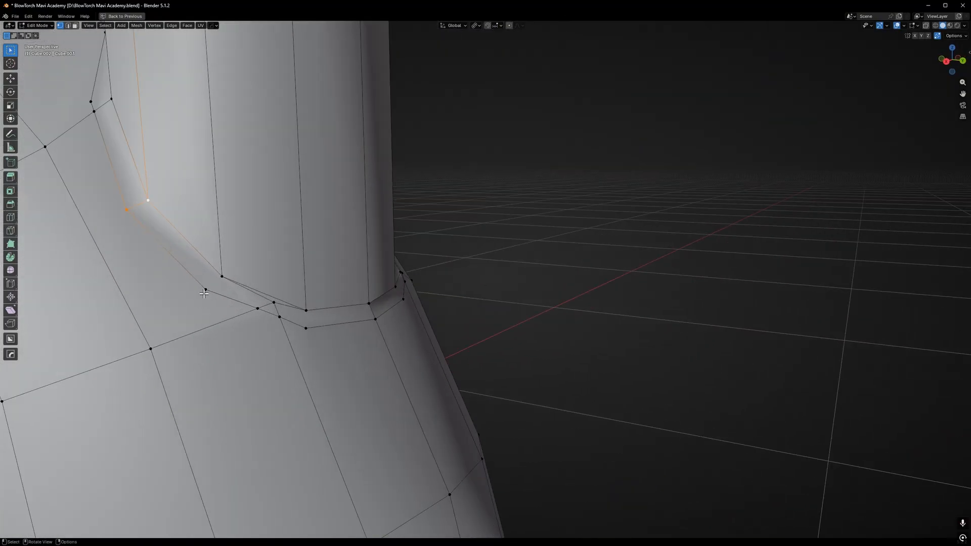
- Connect two more corner vertices of the small cylinder's base to the adjacent vertices of the surrounding cut loop
{"action": "left_click", "coordinate": [206, 289]}
{"action": "left_click", "coordinate": [221, 276], "text": "shift"}
{"action": "key", "text": "j"}
{"action": "middle_click_drag", "start_coordinate": [290, 303], "coordinate": [261, 317]}
{"action": "left_click", "coordinate": [347, 325]}
{"action": "left_click", "coordinate": [343, 361], "text": "shift"}
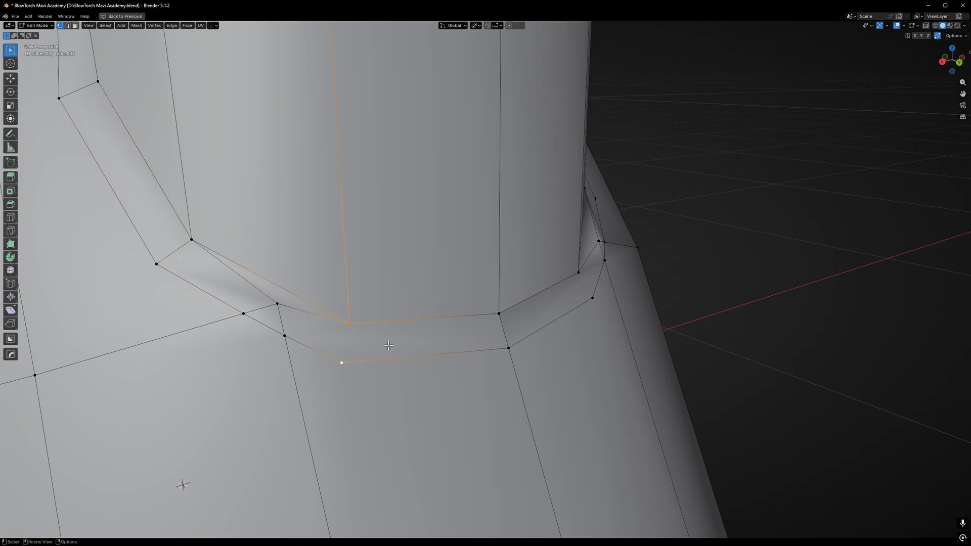
{"action": "key", "text": "j"}
- Continue around the small cylinder's outer side, joining the next two base corners to their matching vertices on the cut loop
{"action": "scroll", "coordinate": [412, 344], "scroll_direction": "down", "scroll_amount": 4}
{"action": "middle_click_drag", "start_coordinate": [429, 341], "coordinate": [373, 346]}
{"action": "scroll", "coordinate": [440, 347], "scroll_direction": "up", "scroll_amount": 2}
{"action": "left_click", "coordinate": [500, 357]}
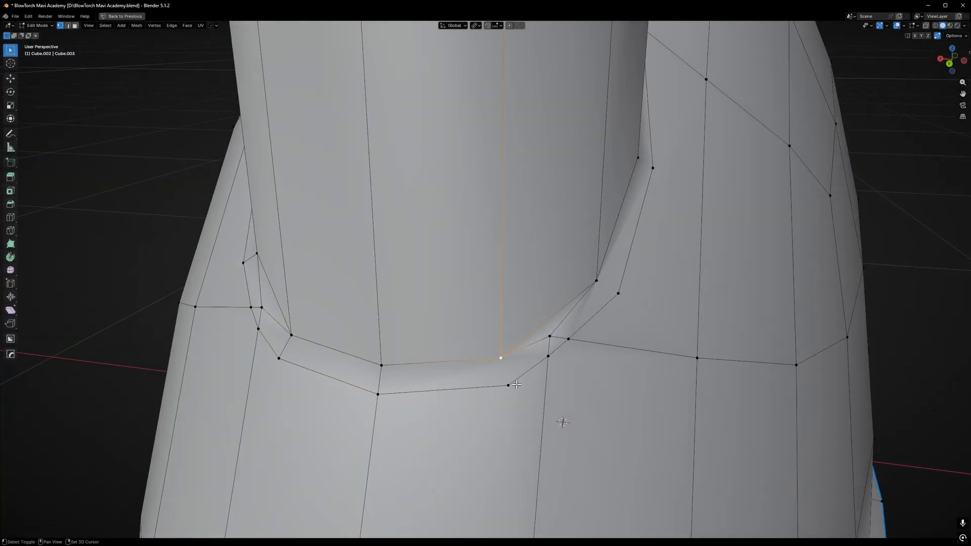
{"action": "left_click", "coordinate": [507, 386], "text": "shift"}
{"action": "key", "text": "j"}
{"action": "middle_click_drag", "start_coordinate": [576, 354], "coordinate": [490, 332]}
{"action": "left_click", "coordinate": [450, 295]}
{"action": "left_click", "coordinate": [471, 314], "text": "shift"}
{"action": "key", "text": "j"}
- Connect the last unjoined base corners on the small cylinder's dome-facing side to the surrounding cut loop
{"action": "middle_click_drag", "start_coordinate": [523, 298], "coordinate": [500, 290]}
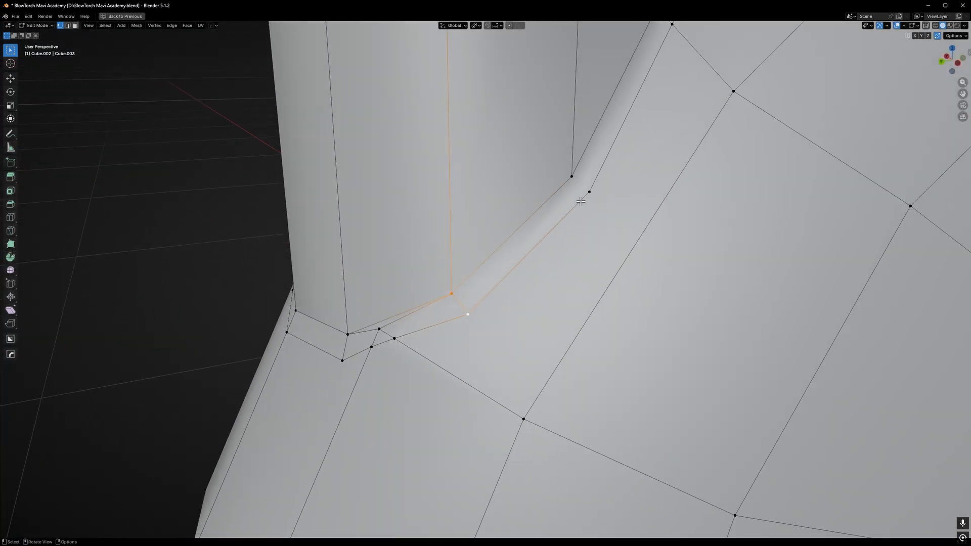
{"action": "left_click", "coordinate": [573, 176]}
{"action": "left_click", "coordinate": [590, 194], "text": "shift"}
{"action": "key", "text": "j"}
{"action": "scroll", "coordinate": [622, 181], "scroll_direction": "down", "scroll_amount": 4}
{"action": "middle_click_drag", "start_coordinate": [639, 161], "coordinate": [582, 217], "text": "shift"}
{"action": "middle_click_drag", "start_coordinate": [582, 218], "coordinate": [520, 275]}
{"action": "scroll", "coordinate": [516, 275], "scroll_direction": "up", "scroll_amount": 4}
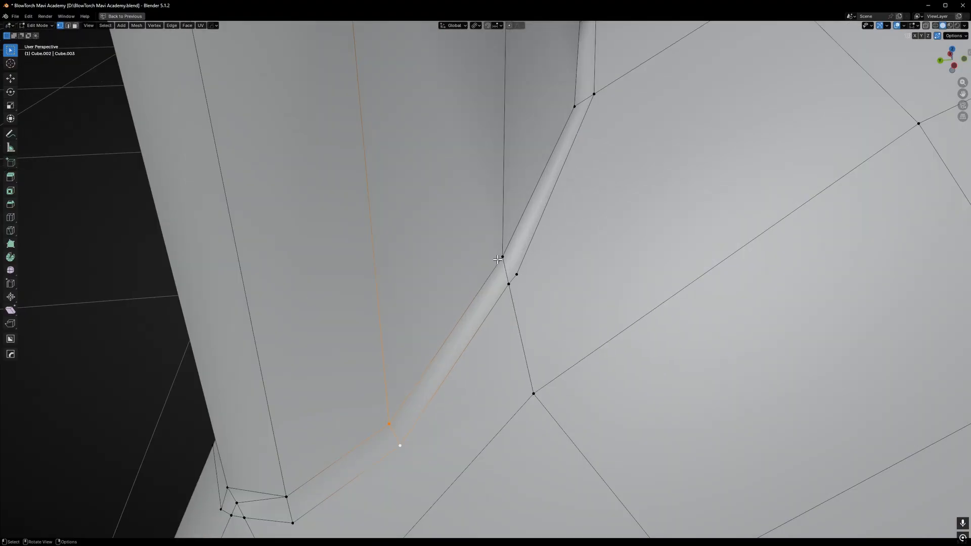
{"action": "left_click", "coordinate": [502, 257]}
{"action": "left_click", "coordinate": [512, 281]}
- Merge the extra loop vertices on the small cylinder's dome-facing side into the neighbouring loop vertices by sliding them with factor 1
{"action": "middle_click_drag", "start_coordinate": [546, 227], "coordinate": [390, 228]}
{"action": "scroll", "coordinate": [445, 253], "scroll_direction": "down", "scroll_amount": 5}
{"action": "scroll", "coordinate": [511, 277], "scroll_direction": "up", "scroll_amount": 5}
{"action": "left_click", "coordinate": [521, 356]}
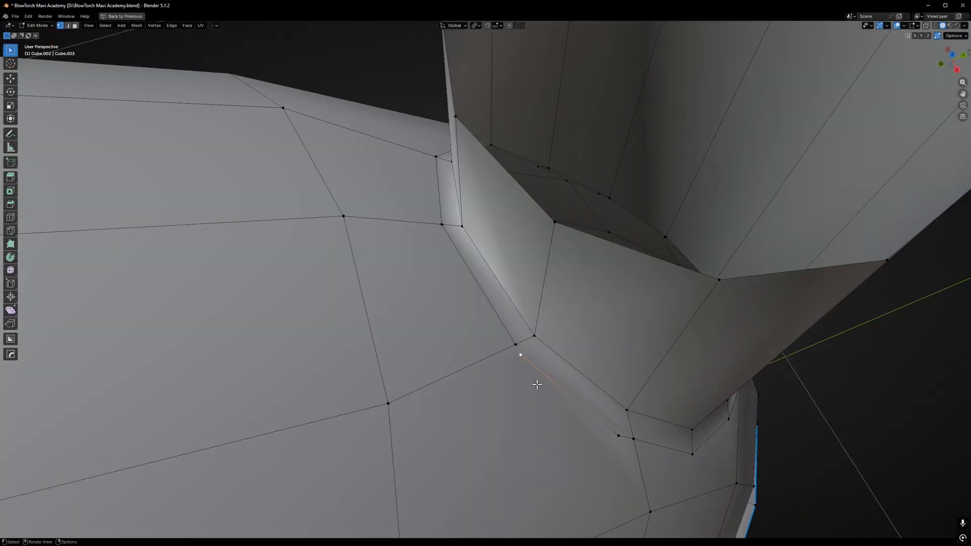
{"action": "key", "text": "shift+v"}
{"action": "left_click", "coordinate": [515, 347]}
{"action": "middle_click_drag", "start_coordinate": [515, 347], "coordinate": [445, 285]}
{"action": "left_click", "coordinate": [445, 287]}
{"action": "key", "text": "shift+v"}
{"action": "scroll", "coordinate": [441, 305], "scroll_direction": "down", "scroll_amount": 3}
{"action": "middle_click_drag", "start_coordinate": [441, 304], "coordinate": [445, 275], "text": "shift"}
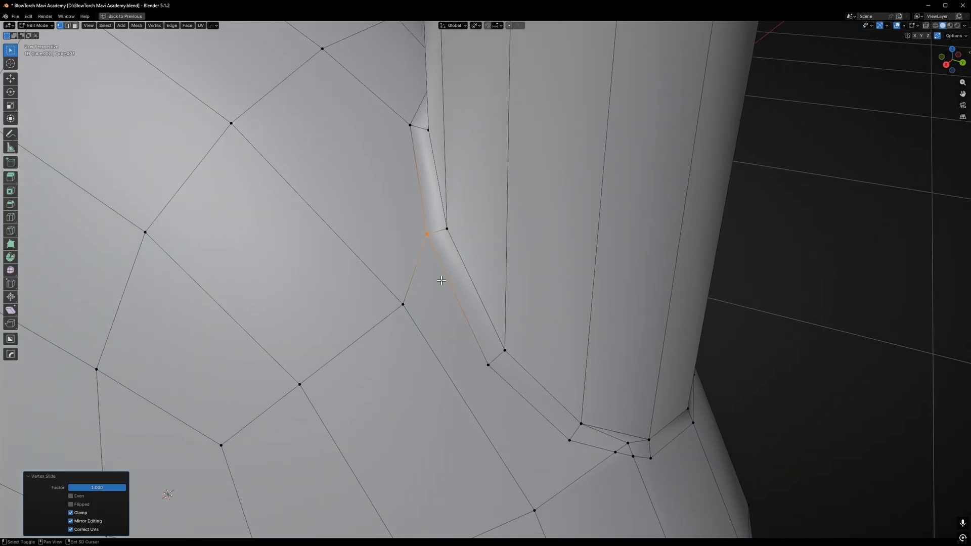
- Dissolve the extra vertex between the small cylinder's base and the surrounding loop on the first lower side
{"action": "left_click", "coordinate": [490, 365]}
{"action": "middle_click_drag", "start_coordinate": [493, 365], "coordinate": [481, 327]}
{"action": "middle_click_drag", "start_coordinate": [556, 405], "coordinate": [509, 278], "text": "shift"}
{"action": "scroll", "coordinate": [508, 278], "scroll_direction": "up", "scroll_amount": 2}
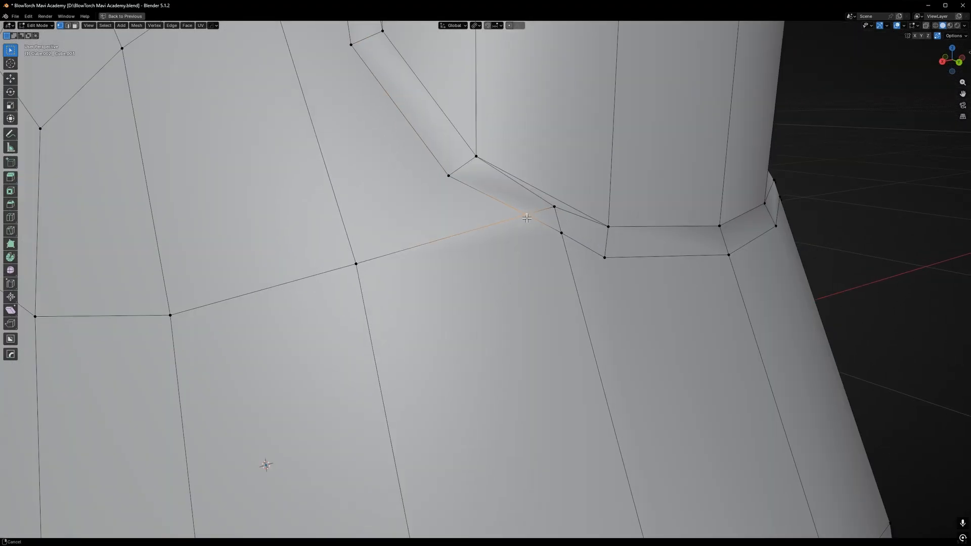
{"action": "middle_click_drag", "start_coordinate": [527, 217], "coordinate": [532, 278], "text": "shift"}
{"action": "left_click", "coordinate": [537, 269], "text": "shift"}
{"action": "key", "text": "ctrl+x"}
{"action": "key", "text": "1"}
- Slide the two extra loop vertices on that lower side into the neighbouring corner vertices of the loop
{"action": "left_click", "coordinate": [507, 265]}
{"action": "left_click", "coordinate": [537, 282]}
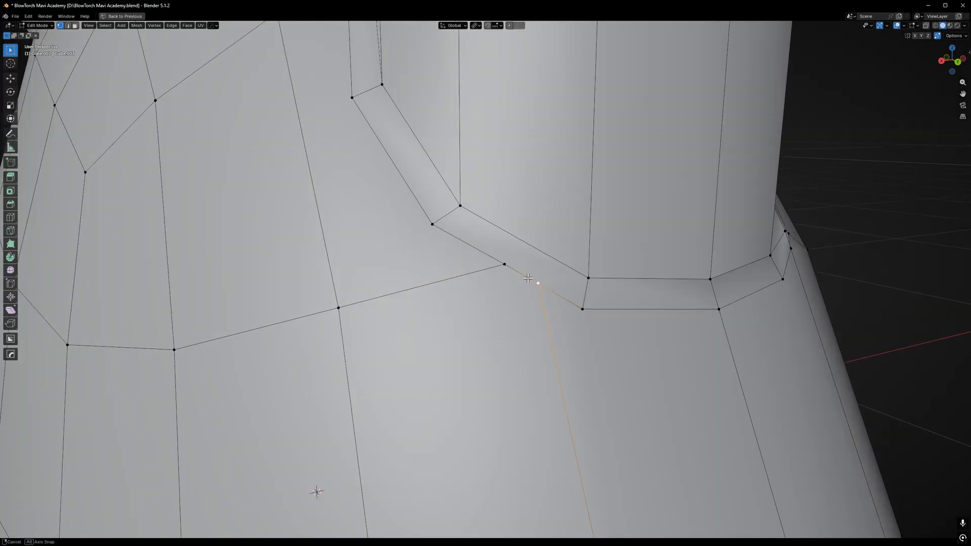
{"action": "scroll", "coordinate": [533, 277], "scroll_direction": "down", "scroll_amount": 4}
{"action": "scroll", "coordinate": [532, 278], "scroll_direction": "up", "scroll_amount": 4}
{"action": "key", "text": "g"}
{"action": "key", "text": "g"}
{"action": "left_click", "coordinate": [567, 293]}
{"action": "left_click", "coordinate": [494, 244]}
{"action": "key", "text": "g"}
{"action": "key", "text": "g"}
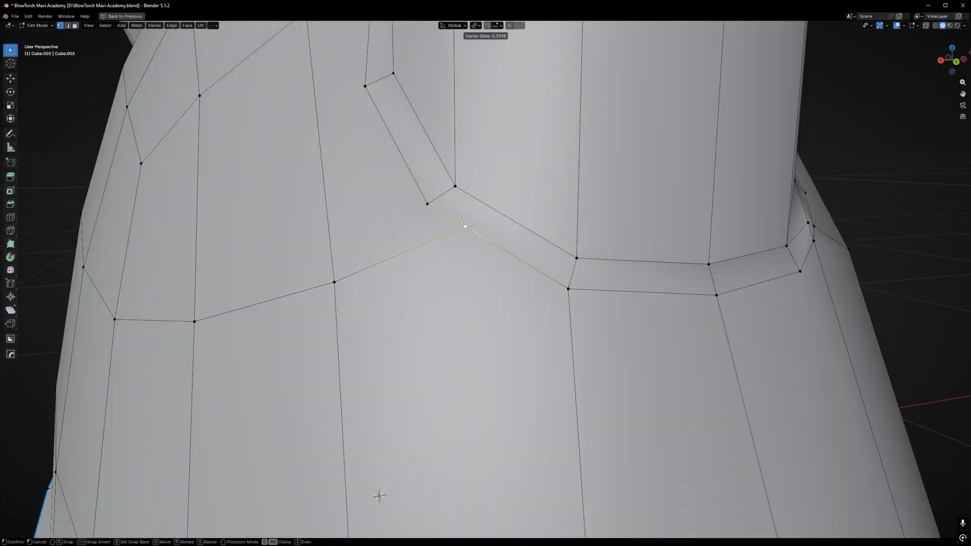
{"action": "left_click", "coordinate": [430, 205]}
- Dissolve the matching extra vertex between the base and the loop on the small cylinder's opposite lower side
{"action": "scroll", "coordinate": [460, 216], "scroll_direction": "down", "scroll_amount": 5}
{"action": "scroll", "coordinate": [459, 217], "scroll_direction": "up", "scroll_amount": 3}
{"action": "middle_click_drag", "start_coordinate": [457, 247], "coordinate": [536, 257]}
{"action": "scroll", "coordinate": [472, 265], "scroll_direction": "down", "scroll_amount": 3}
{"action": "scroll", "coordinate": [485, 264], "scroll_direction": "down", "scroll_amount": 3}
{"action": "scroll", "coordinate": [542, 256], "scroll_direction": "up", "scroll_amount": 6}
{"action": "key", "text": "2"}
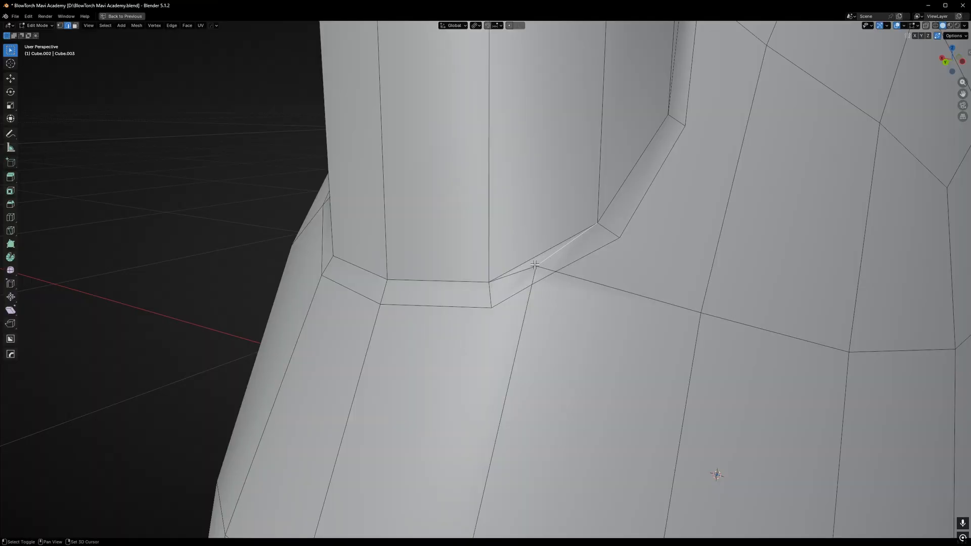
{"action": "scroll", "coordinate": [550, 271], "scroll_direction": "up", "scroll_amount": 2}
{"action": "key", "text": "1"}
- Merge the two extra loop vertices on the opposite side into the neighbouring loop corners by sliding them with factor 1
{"action": "left_click", "coordinate": [520, 293]}
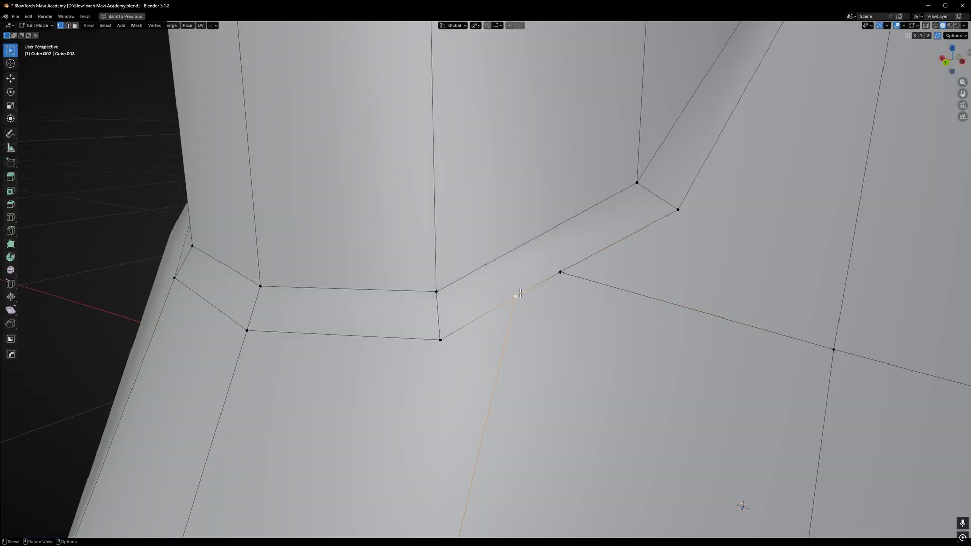
{"action": "key", "text": "g"}
{"action": "left_click", "coordinate": [475, 320]}
{"action": "left_click", "coordinate": [551, 272]}
{"action": "key", "text": "g"}
{"action": "key", "text": "g"}
{"action": "left_click", "coordinate": [707, 222]}
{"action": "scroll", "coordinate": [774, 243], "scroll_direction": "down", "scroll_amount": 7}
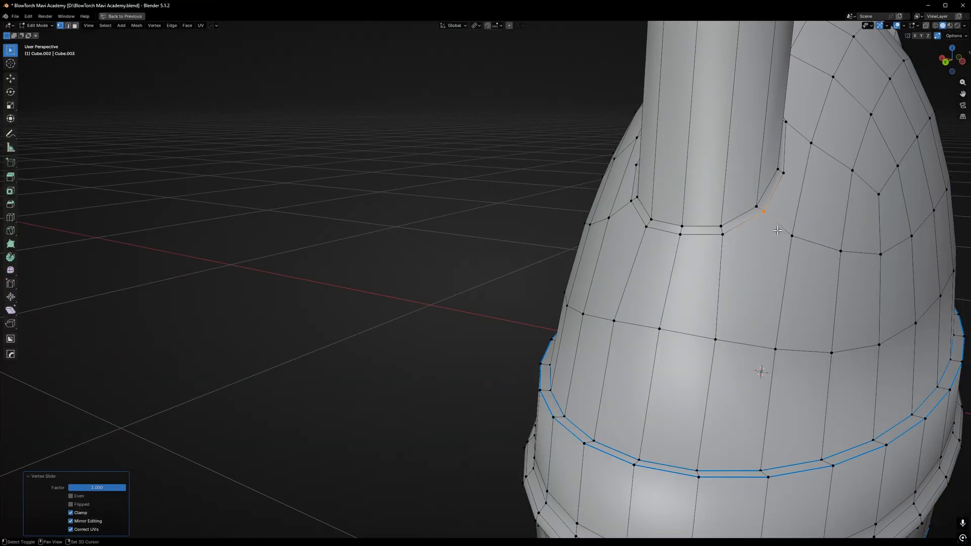
- Examine the faces surrounding the small cylinder's base from the outer side and from above
{"action": "middle_click_drag", "start_coordinate": [760, 369], "coordinate": [697, 206], "text": "shift"}
{"action": "key", "text": "3"}
{"action": "left_click", "coordinate": [596, 208]}
{"action": "middle_click_drag", "start_coordinate": [595, 208], "coordinate": [602, 205]}
{"action": "left_click", "coordinate": [457, 175]}
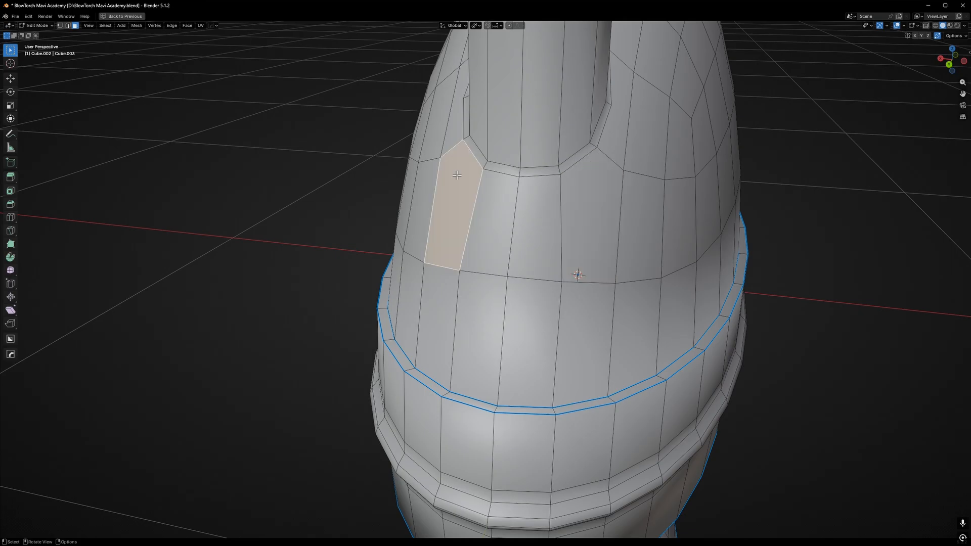
{"action": "middle_click_drag", "start_coordinate": [457, 174], "coordinate": [504, 281]}
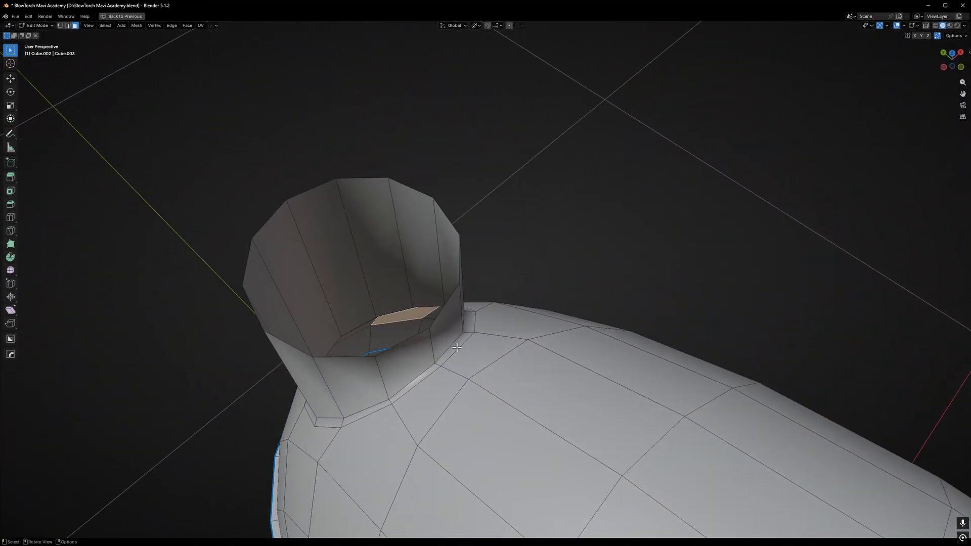
{"action": "middle_click_drag", "start_coordinate": [456, 348], "coordinate": [470, 255]}
{"action": "scroll", "coordinate": [470, 268], "scroll_direction": "up", "scroll_amount": 2}
{"action": "scroll", "coordinate": [492, 255], "scroll_direction": "up", "scroll_amount": 1}
- Leave mesh editing and examine the smooth shading where the small cylinder meets the dome from several angles
{"action": "key", "text": "Tab"}
{"action": "scroll", "coordinate": [498, 268], "scroll_direction": "down", "scroll_amount": 6}
{"action": "scroll", "coordinate": [464, 275], "scroll_direction": "up", "scroll_amount": 5}
{"action": "scroll", "coordinate": [387, 256], "scroll_direction": "down", "scroll_amount": 4}
{"action": "scroll", "coordinate": [498, 260], "scroll_direction": "up", "scroll_amount": 4}
{"action": "scroll", "coordinate": [514, 259], "scroll_direction": "up", "scroll_amount": 3}
{"action": "scroll", "coordinate": [514, 259], "scroll_direction": "down", "scroll_amount": 6}
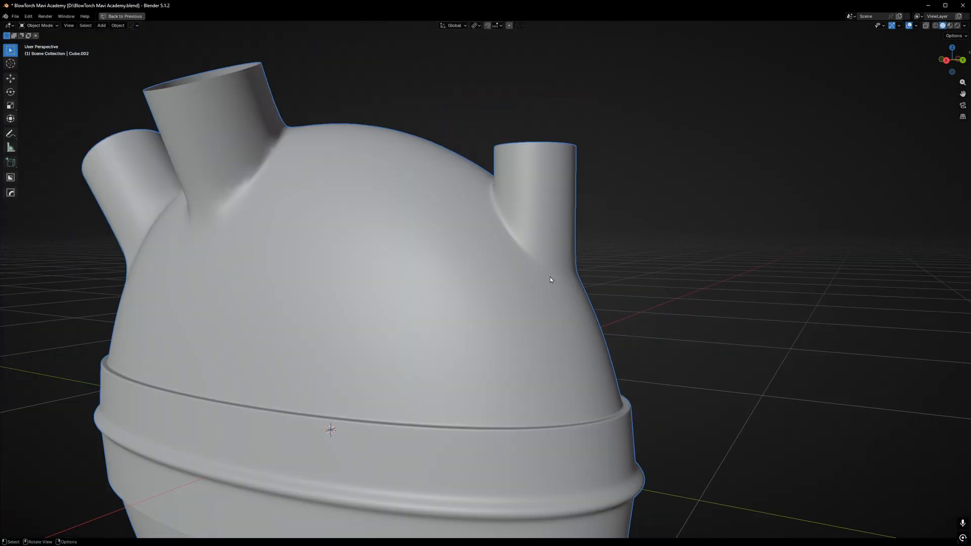
{"action": "middle_click_drag", "start_coordinate": [551, 278], "coordinate": [426, 209]}
{"action": "scroll", "coordinate": [425, 210], "scroll_direction": "up", "scroll_amount": 2}
{"action": "middle_click_drag", "start_coordinate": [536, 252], "coordinate": [514, 228]}
{"action": "middle_click_drag", "start_coordinate": [400, 308], "coordinate": [500, 265], "text": "shift"}
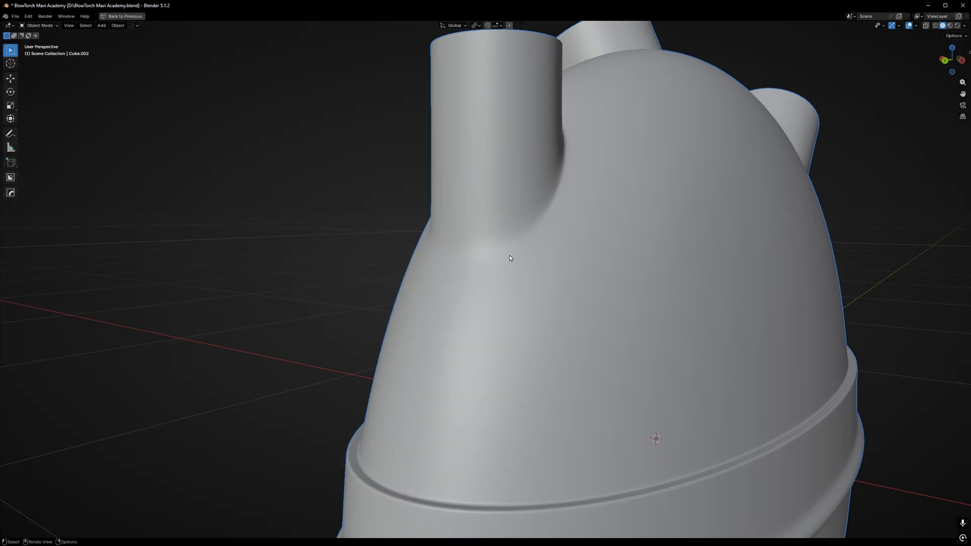
- Examine the reflections around the cylinder junctions with a glossy red MatCap, and return the viewport lighting to Studio
{"action": "left_click", "coordinate": [963, 26]}
{"action": "left_click", "coordinate": [917, 63]}
{"action": "left_click", "coordinate": [907, 83]}
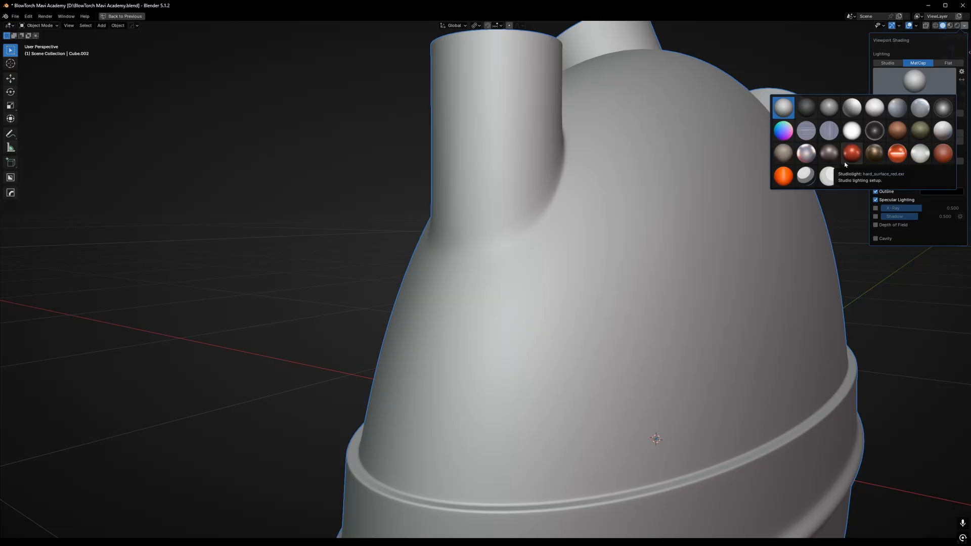
{"action": "left_click", "coordinate": [899, 159]}
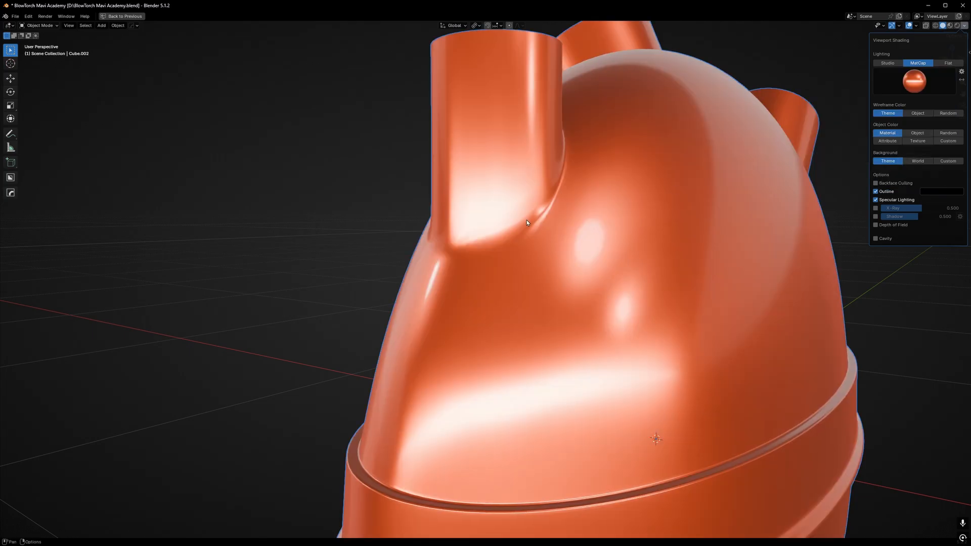
{"action": "middle_click_drag", "start_coordinate": [524, 235], "coordinate": [535, 244]}
{"action": "scroll", "coordinate": [570, 282], "scroll_direction": "up", "scroll_amount": 4}
{"action": "middle_click_drag", "start_coordinate": [570, 282], "coordinate": [587, 333]}
{"action": "middle_click_drag", "start_coordinate": [641, 358], "coordinate": [605, 174]}
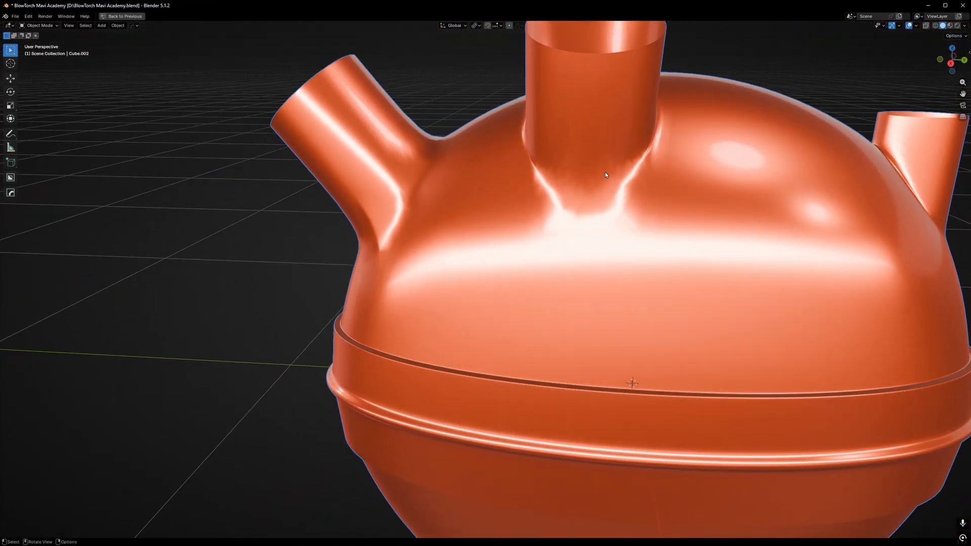
{"action": "middle_click_drag", "start_coordinate": [691, 205], "coordinate": [628, 214], "text": "shift"}
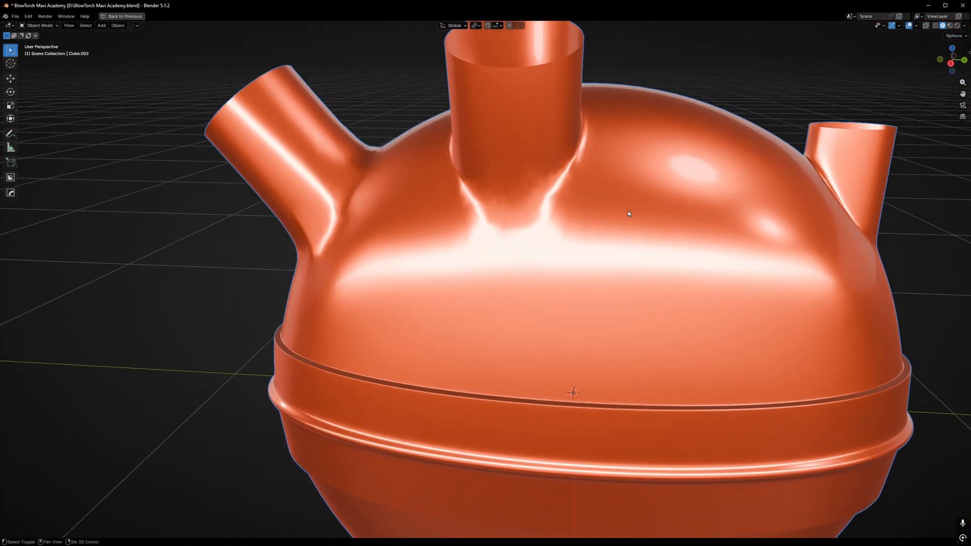
{"action": "left_click", "coordinate": [964, 26]}
{"action": "left_click", "coordinate": [887, 63]}
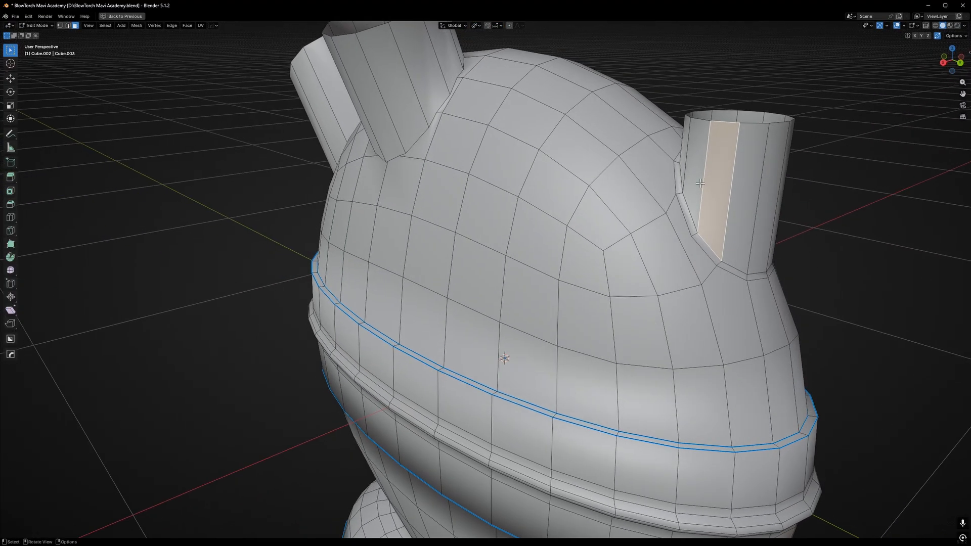
- Examine the edited vertex loop around the small cylinder and the uncleaned junction of the larger tilted cylinder
{"action": "scroll", "coordinate": [699, 183], "scroll_direction": "up", "scroll_amount": 4}
{"action": "key", "text": "1"}
{"action": "left_click", "coordinate": [691, 262]}
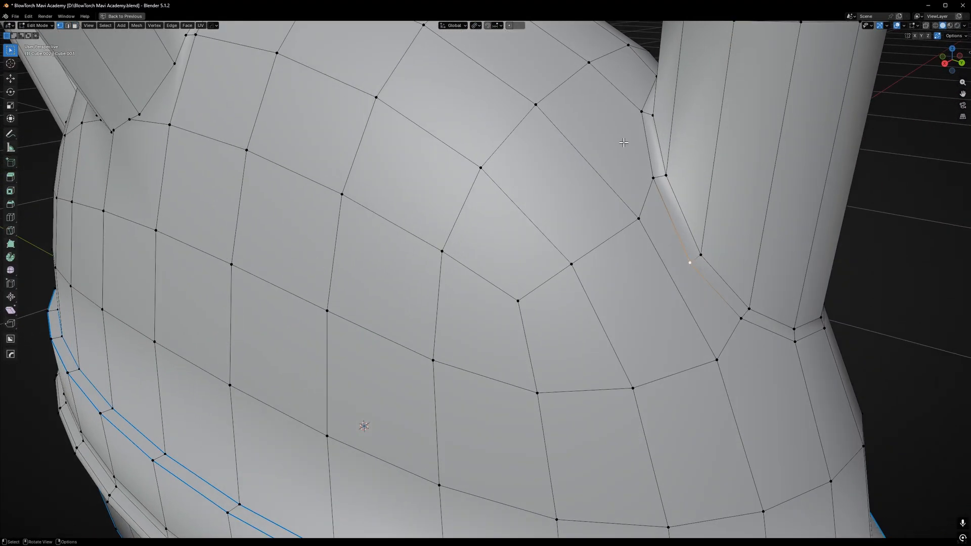
{"action": "scroll", "coordinate": [653, 187], "scroll_direction": "down", "scroll_amount": 3}
{"action": "middle_click_drag", "start_coordinate": [663, 199], "coordinate": [627, 190], "text": "shift"}
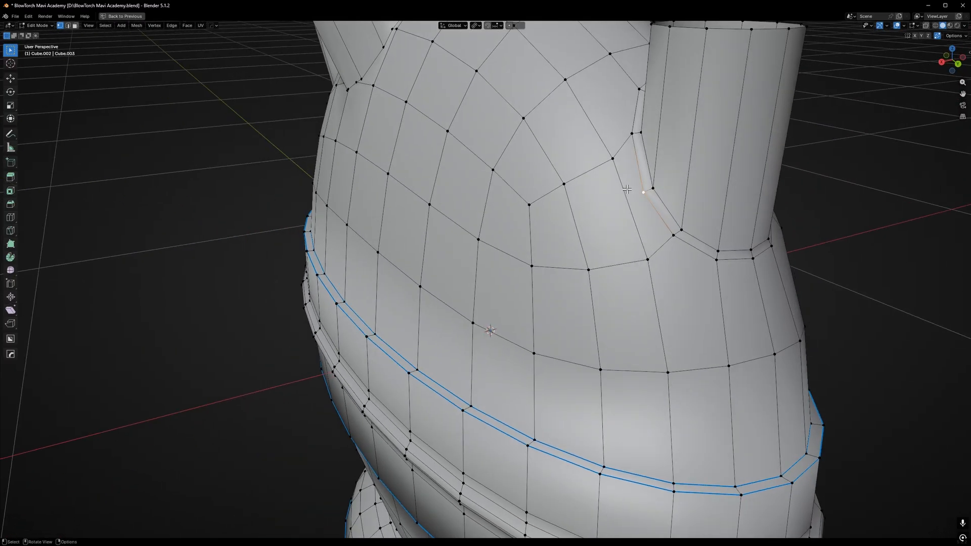
{"action": "scroll", "coordinate": [670, 194], "scroll_direction": "up", "scroll_amount": 3}
{"action": "mouse_move", "coordinate": [672, 223]}
{"action": "middle_mouse_down"}
{"action": "mouse_move", "coordinate": [647, 210]}
{"action": "mouse_move", "coordinate": [677, 220]}
{"action": "middle_mouse_up"}
{"action": "scroll", "coordinate": [632, 207], "scroll_direction": "down", "scroll_amount": 4}
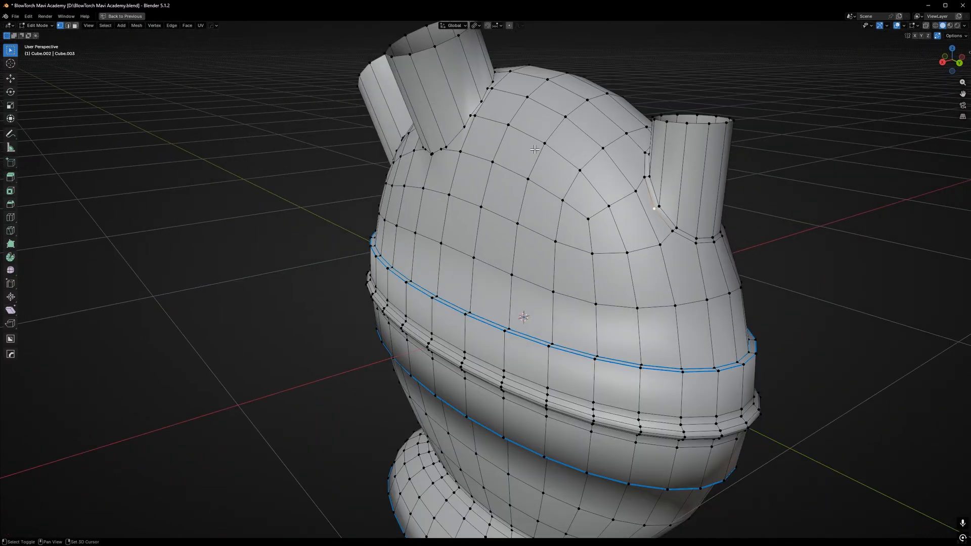
{"action": "scroll", "coordinate": [532, 180], "scroll_direction": "up", "scroll_amount": 4}
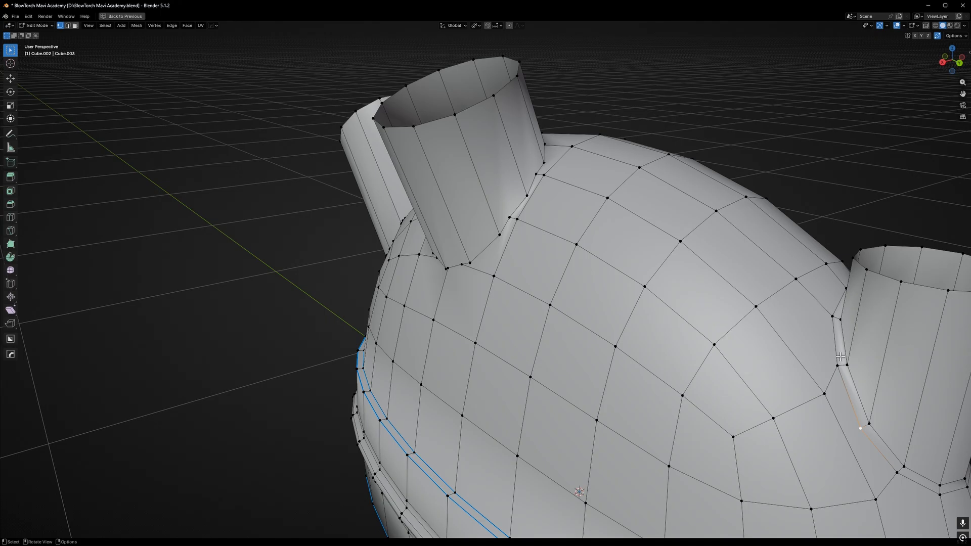
{"action": "middle_click_drag", "start_coordinate": [616, 303], "coordinate": [633, 301]}
{"action": "scroll", "coordinate": [491, 208], "scroll_direction": "up", "scroll_amount": 4}
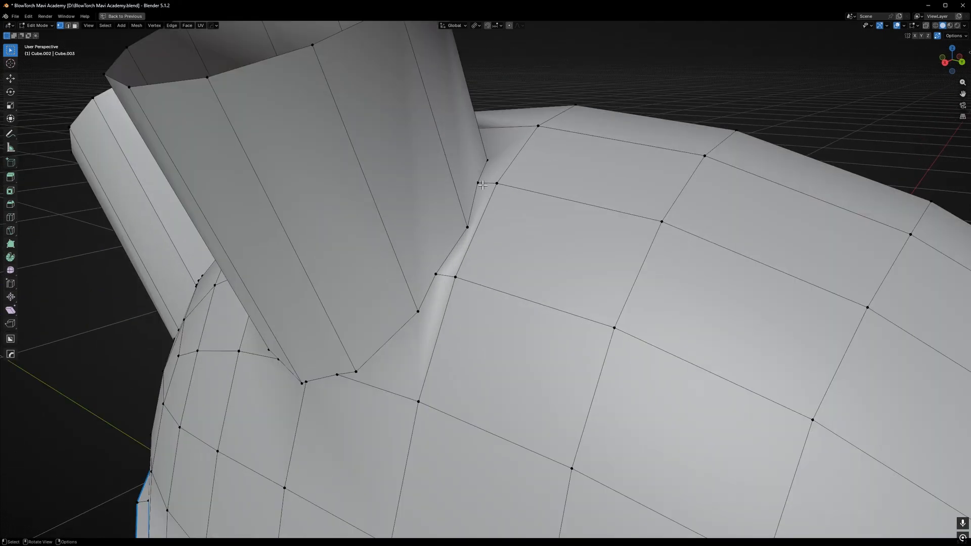
- Slide two extra vertices along the base of the larger tilted cylinder toward their neighbouring tube corners
{"action": "middle_click_drag", "start_coordinate": [482, 185], "coordinate": [476, 244]}
{"action": "middle_click_drag", "start_coordinate": [502, 213], "coordinate": [389, 250]}
{"action": "key", "text": "g"}
{"action": "key", "text": "g"}
{"action": "left_click", "coordinate": [478, 235]}
{"action": "left_click", "coordinate": [610, 222]}
{"action": "key", "text": "g"}
{"action": "key", "text": "g"}
{"action": "left_click", "coordinate": [600, 224]}
{"action": "middle_click_drag", "start_coordinate": [600, 224], "coordinate": [462, 177], "text": "shift"}
{"action": "middle_click_drag", "start_coordinate": [480, 212], "coordinate": [458, 169], "text": "shift"}
- Slide the extra vertex on the far side of the larger tilted cylinder's base into the adjacent tube corner
{"action": "left_click", "coordinate": [526, 225]}
{"action": "middle_click_drag", "start_coordinate": [527, 226], "coordinate": [545, 239]}
{"action": "left_click", "coordinate": [519, 180]}
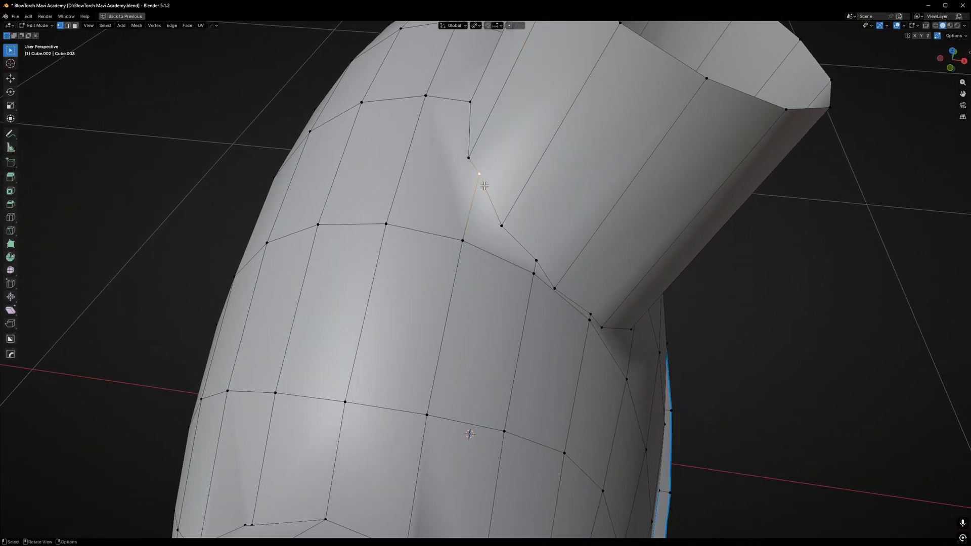
{"action": "key", "text": "g"}
{"action": "key", "text": "g"}
{"action": "left_click", "coordinate": [553, 279]}
- Slide the crowding dome vertex away from the tilted cylinder's base, and merge the extra junction vertex beside it into the tube corner
{"action": "middle_click_drag", "start_coordinate": [392, 224], "coordinate": [424, 120]}
{"action": "key", "text": "3"}
{"action": "left_click", "coordinate": [458, 189]}
{"action": "middle_click_drag", "start_coordinate": [458, 189], "coordinate": [472, 228]}
{"action": "key", "text": "1"}
{"action": "left_click", "coordinate": [514, 251]}
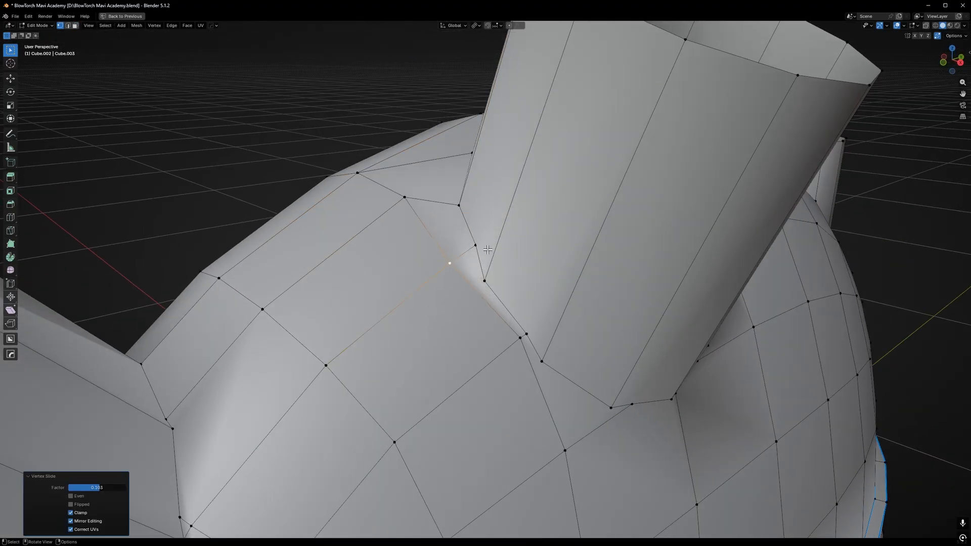
{"action": "left_click", "coordinate": [477, 245]}
{"action": "key", "text": "g"}
{"action": "key", "text": "g"}
{"action": "left_click", "coordinate": [499, 306]}
- Try merging the next junction vertex into its tube corner and sliding the adjacent dome vertex away from the cylinder
{"action": "middle_click_drag", "start_coordinate": [524, 330], "coordinate": [492, 253], "text": "shift"}
{"action": "left_click", "coordinate": [478, 241]}
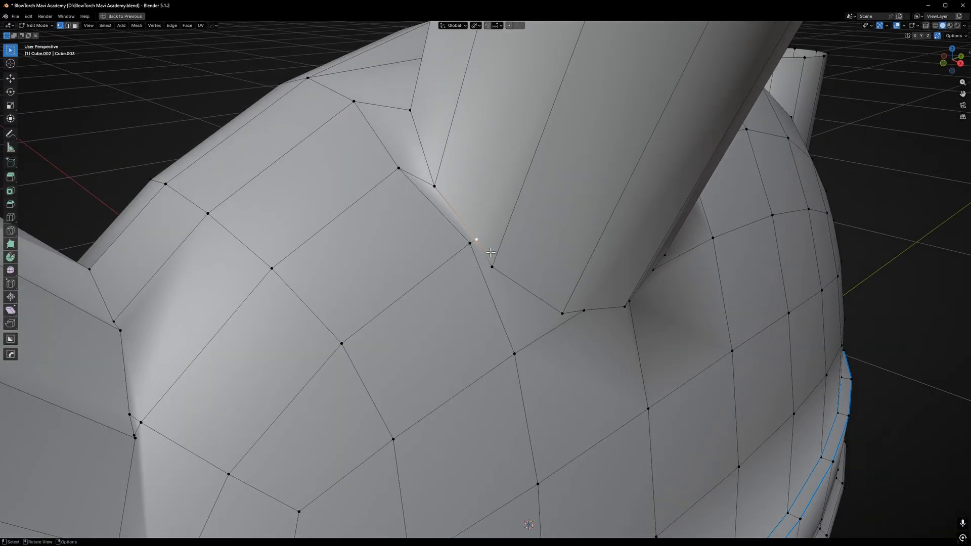
{"action": "left_click", "coordinate": [478, 246]}
{"action": "key", "text": "g"}
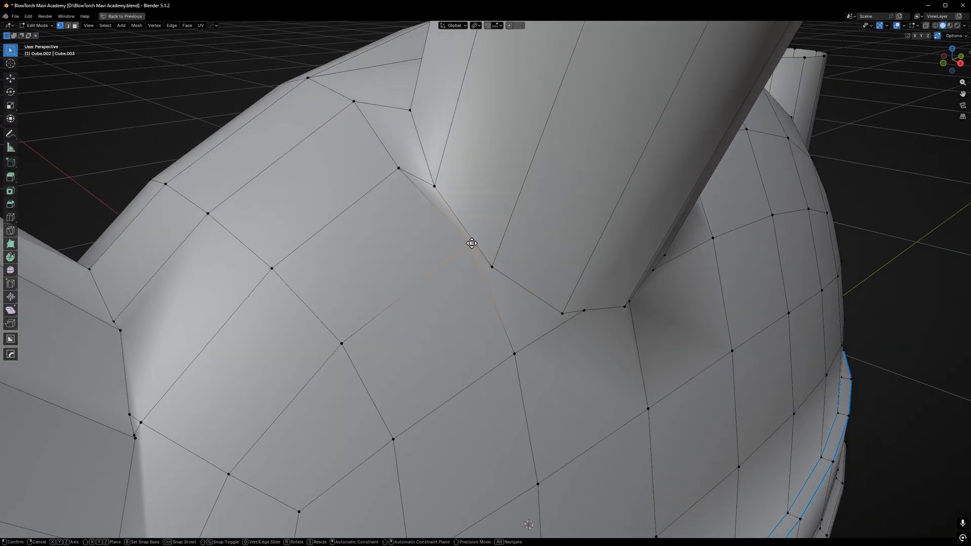
{"action": "left_click", "coordinate": [448, 256]}
{"action": "middle_click_drag", "start_coordinate": [448, 255], "coordinate": [537, 299]}
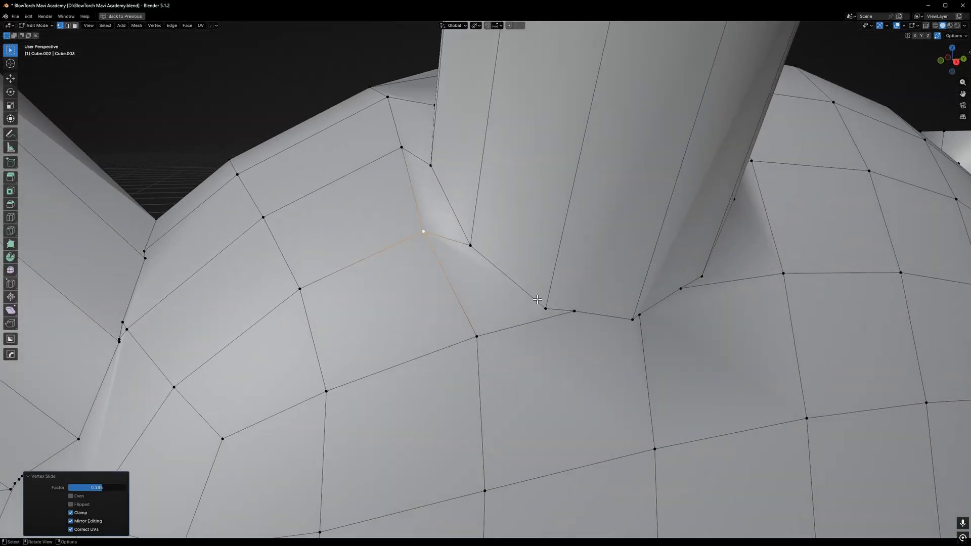
{"action": "key", "text": "ctrl+z"}
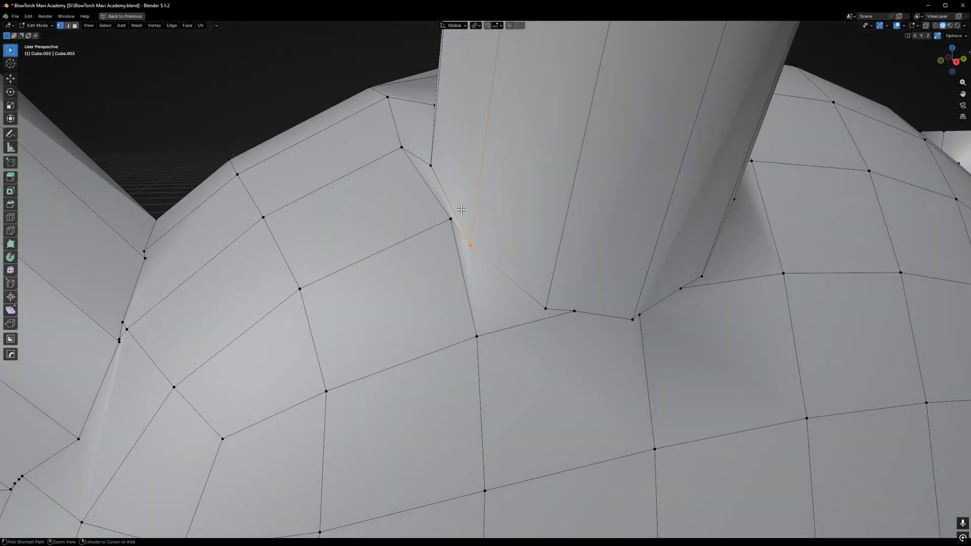
- Merge the extra vertex on the tilted cylinder's base into the adjacent tube corner by sliding it with factor 1
{"action": "middle_click_drag", "start_coordinate": [411, 162], "coordinate": [430, 173]}
{"action": "middle_click_drag", "start_coordinate": [491, 205], "coordinate": [440, 177], "text": "shift"}
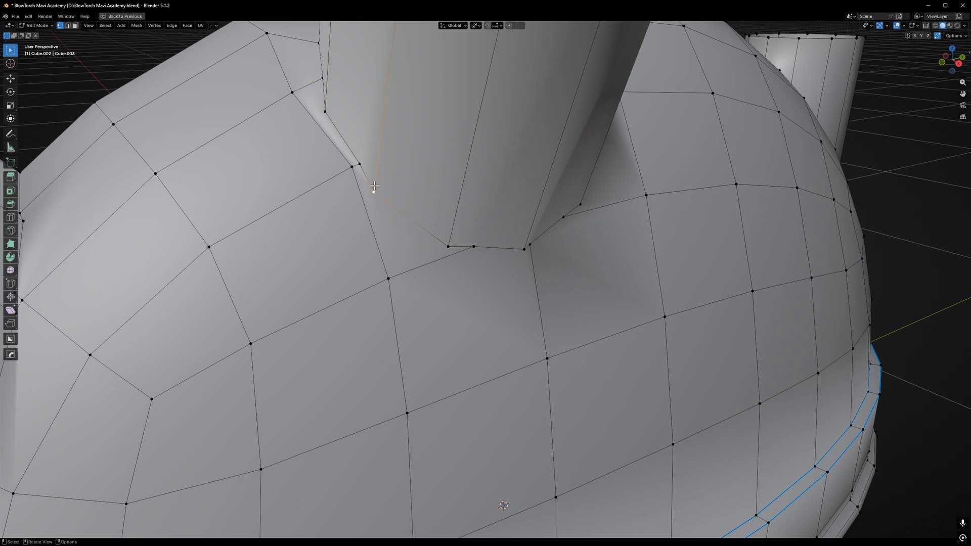
{"action": "left_click", "coordinate": [361, 161]}
{"action": "middle_click_drag", "start_coordinate": [362, 160], "coordinate": [443, 267]}
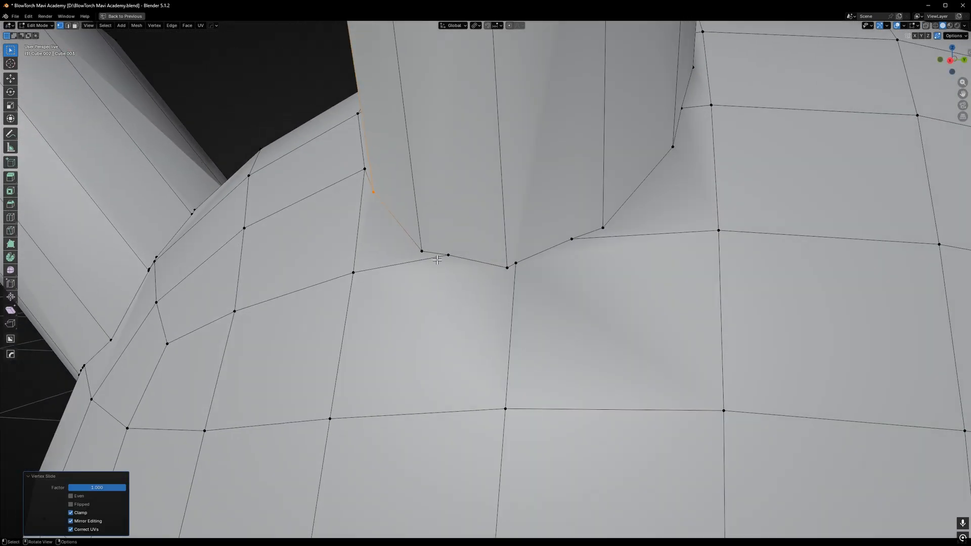
- Slide the extra junction vertex on the larger tilted cylinder's base fully into the adjacent tube corner
{"action": "left_click", "coordinate": [445, 257]}
{"action": "key", "text": "g"}
{"action": "key", "text": "g"}
{"action": "left_click", "coordinate": [520, 258]}
{"action": "key", "text": "ctrl+z"}
{"action": "key", "text": "g"}
{"action": "key", "text": "g"}
{"action": "left_click", "coordinate": [515, 250]}
- Merge the next extra vertex along the larger tilted cylinder's base into its tube corner by sliding it with factor 1
{"action": "middle_click_drag", "start_coordinate": [515, 249], "coordinate": [565, 236]}
{"action": "middle_click_drag", "start_coordinate": [614, 161], "coordinate": [525, 246], "text": "shift"}
{"action": "key", "text": "g"}
{"action": "key", "text": "g"}
{"action": "left_click", "coordinate": [497, 288]}
{"action": "scroll", "coordinate": [496, 289], "scroll_direction": "down", "scroll_amount": 2}
{"action": "middle_click_drag", "start_coordinate": [497, 289], "coordinate": [546, 244]}
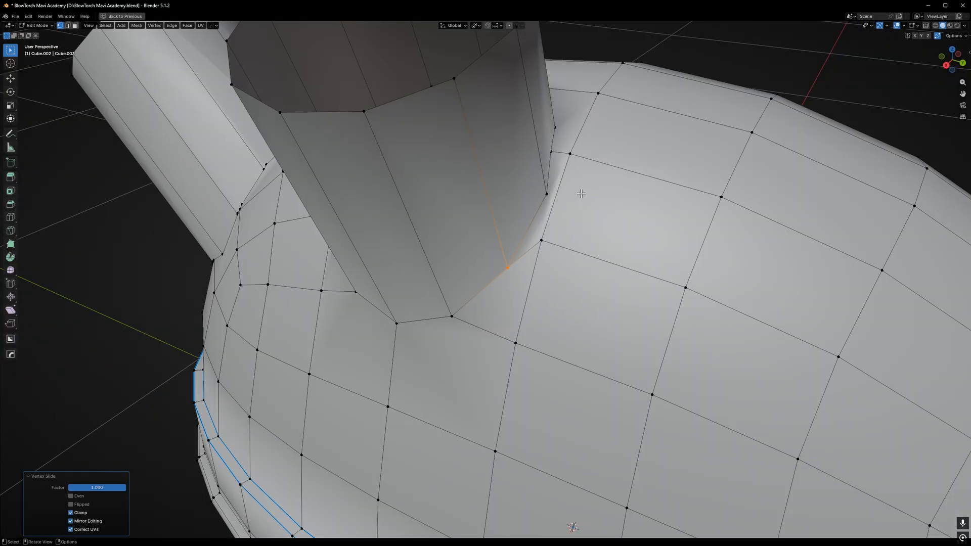
- Slide the junction vertex on the tilted cylinder's dome-facing side along the intersection toward the next tube corner
{"action": "scroll", "coordinate": [581, 193], "scroll_direction": "down", "scroll_amount": 7}
{"action": "scroll", "coordinate": [566, 198], "scroll_direction": "up", "scroll_amount": 7}
{"action": "mouse_move", "coordinate": [585, 190]}
{"action": "middle_mouse_down"}
{"action": "mouse_move", "coordinate": [566, 197]}
{"action": "mouse_move", "coordinate": [594, 177]}
{"action": "middle_mouse_up"}
{"action": "left_click", "coordinate": [594, 177]}
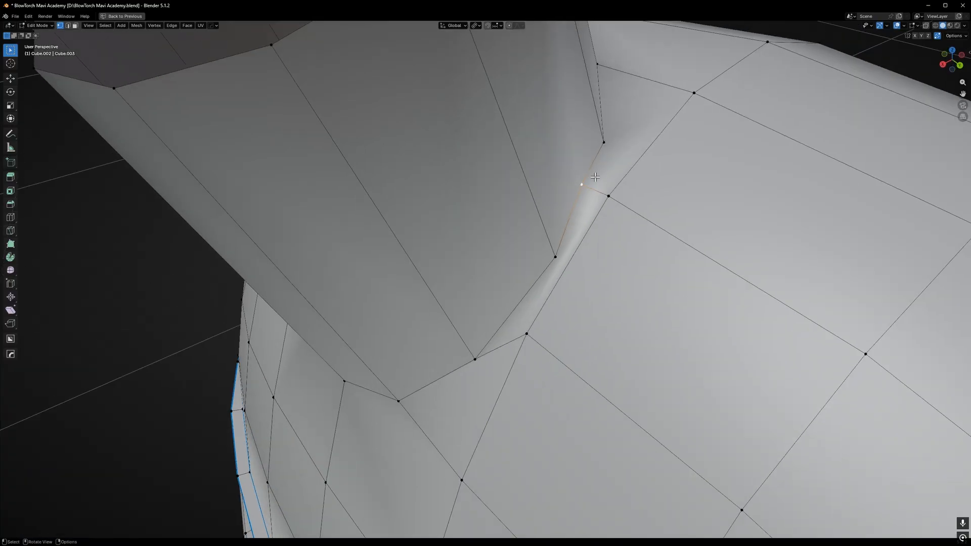
{"action": "key", "text": "g"}
{"action": "key", "text": "g"}
{"action": "left_click", "coordinate": [659, 105]}
- Examine the vertices around the tilted cylinder's base from several sides for remaining extra junction points
{"action": "scroll", "coordinate": [659, 105], "scroll_direction": "down", "scroll_amount": 6}
{"action": "middle_click_drag", "start_coordinate": [659, 105], "coordinate": [728, 118]}
{"action": "scroll", "coordinate": [619, 156], "scroll_direction": "up", "scroll_amount": 3}
{"action": "scroll", "coordinate": [642, 132], "scroll_direction": "down", "scroll_amount": 3}
{"action": "left_click", "coordinate": [632, 146]}
{"action": "scroll", "coordinate": [626, 157], "scroll_direction": "down", "scroll_amount": 2}
{"action": "scroll", "coordinate": [702, 188], "scroll_direction": "down", "scroll_amount": 3}
{"action": "scroll", "coordinate": [720, 147], "scroll_direction": "up", "scroll_amount": 2}
{"action": "scroll", "coordinate": [728, 119], "scroll_direction": "up", "scroll_amount": 2}
{"action": "middle_click_drag", "start_coordinate": [725, 35], "coordinate": [717, 100]}
{"action": "scroll", "coordinate": [523, 269], "scroll_direction": "up", "scroll_amount": 2}
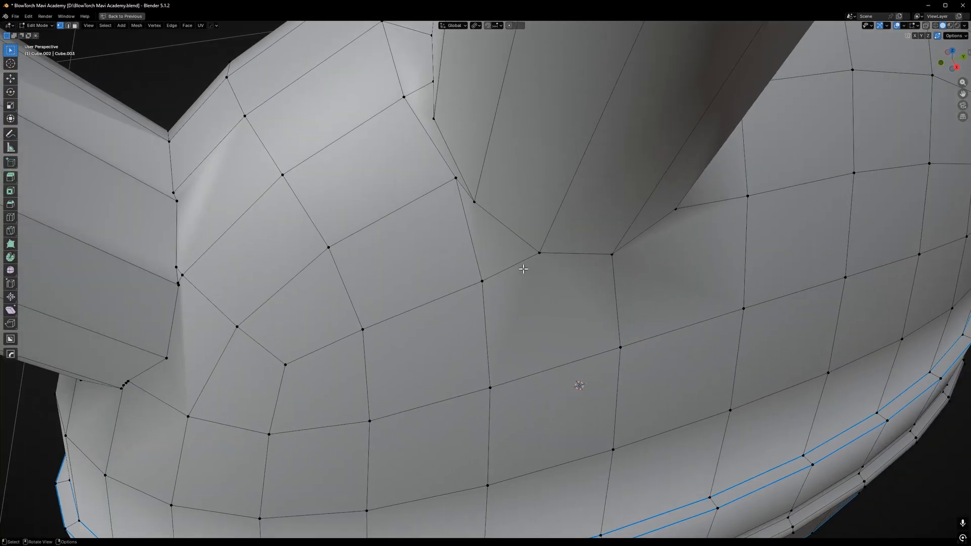
{"action": "scroll", "coordinate": [523, 269], "scroll_direction": "down", "scroll_amount": 1}
{"action": "middle_click_drag", "start_coordinate": [523, 269], "coordinate": [498, 268]}
{"action": "scroll", "coordinate": [520, 273], "scroll_direction": "up", "scroll_amount": 1}
{"action": "scroll", "coordinate": [520, 256], "scroll_direction": "down", "scroll_amount": 5}
- Add an edge loop around the small vertical cylinder close above its base, and preview the smooth shading
{"action": "middle_click_drag", "start_coordinate": [493, 344], "coordinate": [469, 306]}
{"action": "scroll", "coordinate": [470, 306], "scroll_direction": "up", "scroll_amount": 4}
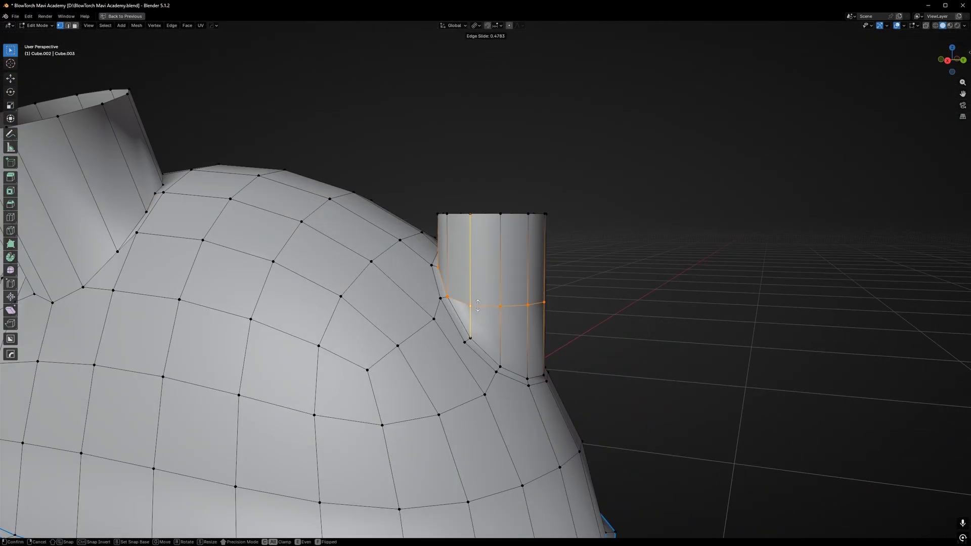
{"action": "left_click", "coordinate": [477, 326]}
{"action": "key", "text": "Tab"}
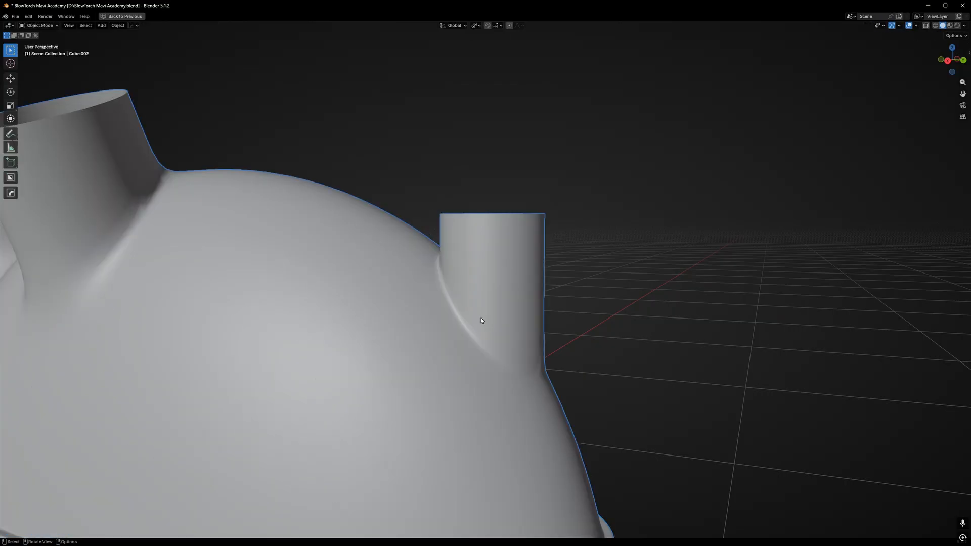
{"action": "middle_click_drag", "start_coordinate": [548, 384], "coordinate": [535, 364]}
{"action": "scroll", "coordinate": [535, 364], "scroll_direction": "up", "scroll_amount": 2}
{"action": "key", "text": "Tab"}
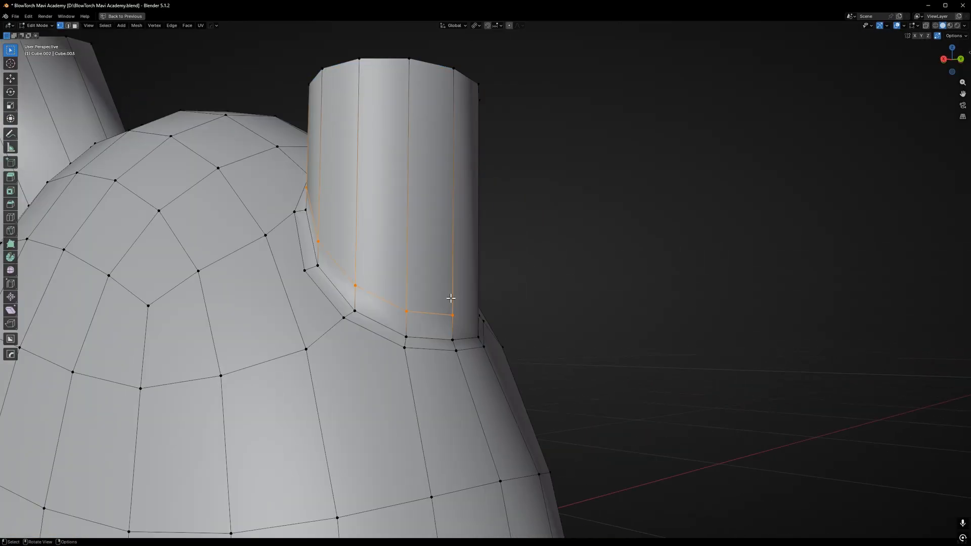
{"action": "middle_click_drag", "start_coordinate": [449, 296], "coordinate": [436, 319]}
{"action": "middle_click_drag", "start_coordinate": [585, 252], "coordinate": [521, 313]}
{"action": "scroll", "coordinate": [516, 325], "scroll_direction": "up", "scroll_amount": 4}
{"action": "scroll", "coordinate": [479, 371], "scroll_direction": "down", "scroll_amount": 1}
{"action": "middle_click_drag", "start_coordinate": [479, 371], "coordinate": [395, 371]}
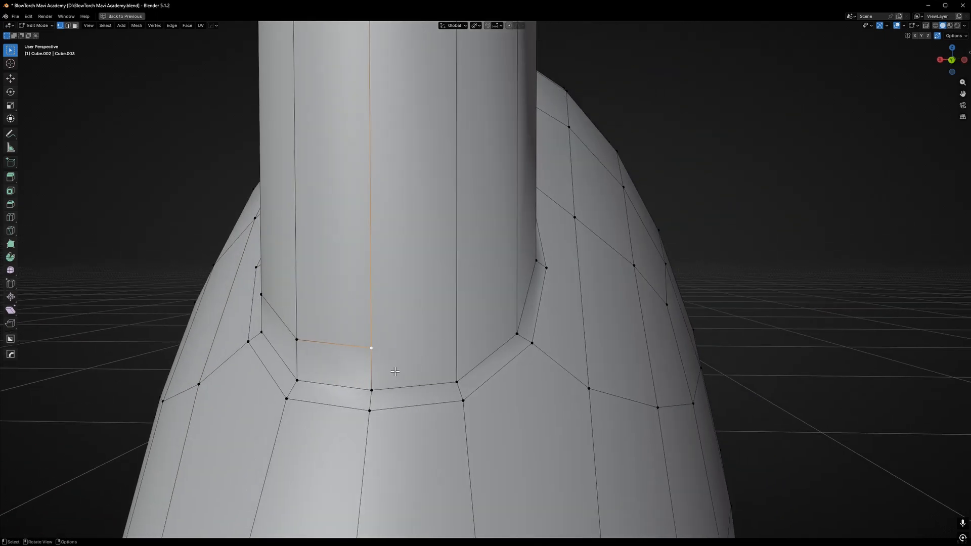
{"action": "key", "text": "g"}
{"action": "right_click", "coordinate": [510, 316]}
- Add the missing part of the edge loop on the small vertical cylinder's other side, slid close to its base
{"action": "scroll", "coordinate": [513, 258], "scroll_direction": "down", "scroll_amount": 7}
{"action": "middle_click_drag", "start_coordinate": [513, 257], "coordinate": [447, 250]}
{"action": "scroll", "coordinate": [518, 234], "scroll_direction": "up", "scroll_amount": 2}
{"action": "middle_click_drag", "start_coordinate": [518, 234], "coordinate": [550, 248]}
{"action": "scroll", "coordinate": [489, 171], "scroll_direction": "up", "scroll_amount": 2}
{"action": "key", "text": "ctrl+r"}
{"action": "left_click", "coordinate": [484, 277]}
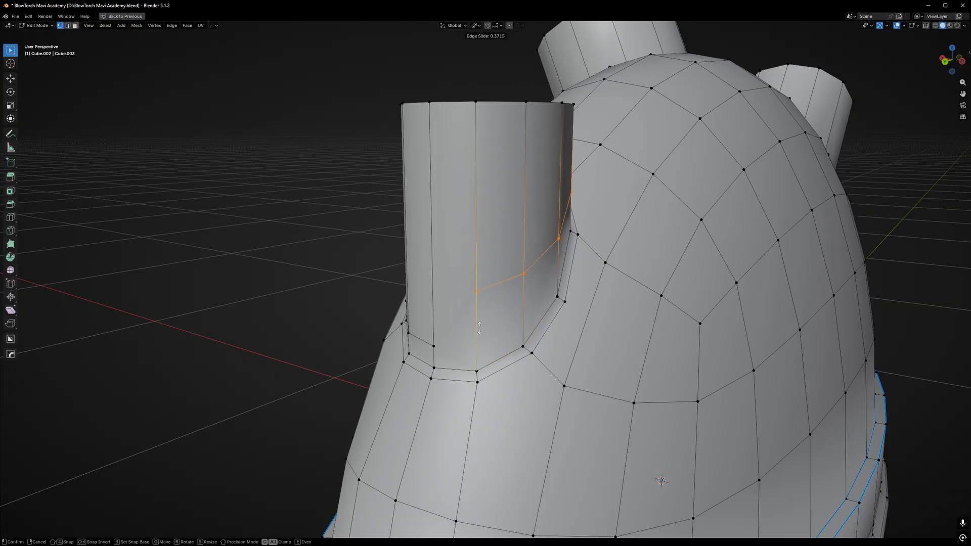
{"action": "left_click", "coordinate": [485, 390]}
{"action": "scroll", "coordinate": [465, 354], "scroll_direction": "up", "scroll_amount": 4}
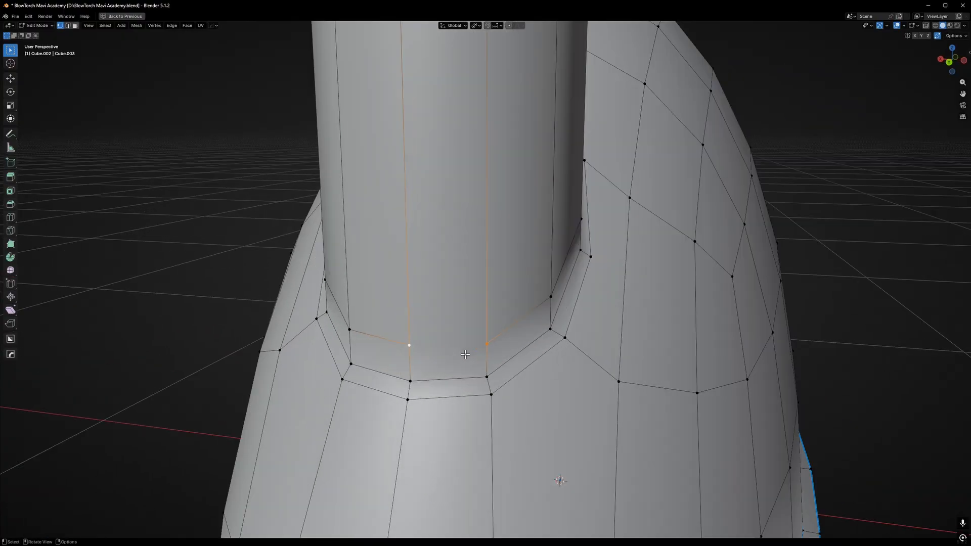
- Merge all of the mesh's vertices by distance
{"action": "scroll", "coordinate": [465, 351], "scroll_direction": "down", "scroll_amount": 6}
{"action": "key", "text": "a"}
{"action": "key", "text": "m"}
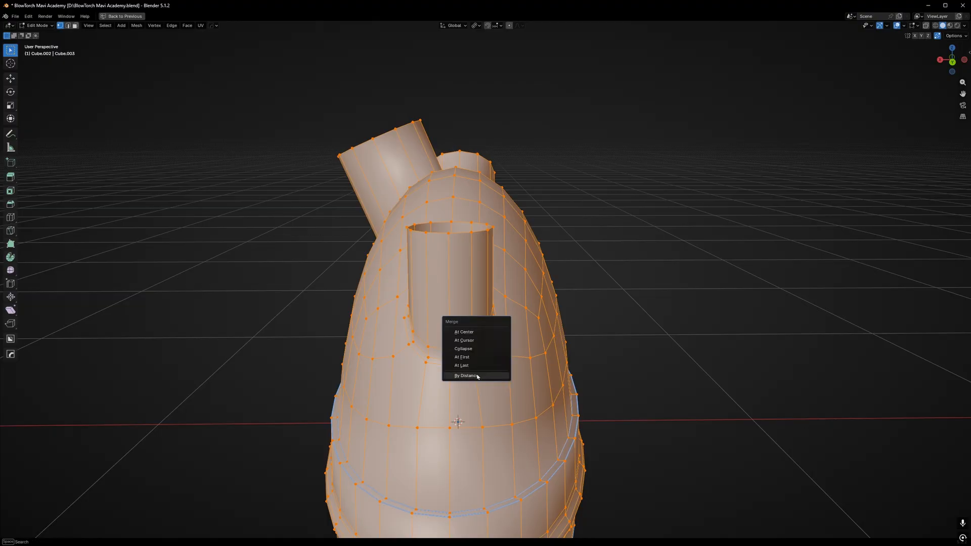
{"action": "left_click", "coordinate": [489, 375]}
{"action": "left_click", "coordinate": [465, 347]}
{"action": "left_click", "coordinate": [456, 349]}
{"action": "scroll", "coordinate": [457, 349], "scroll_direction": "up", "scroll_amount": 6}
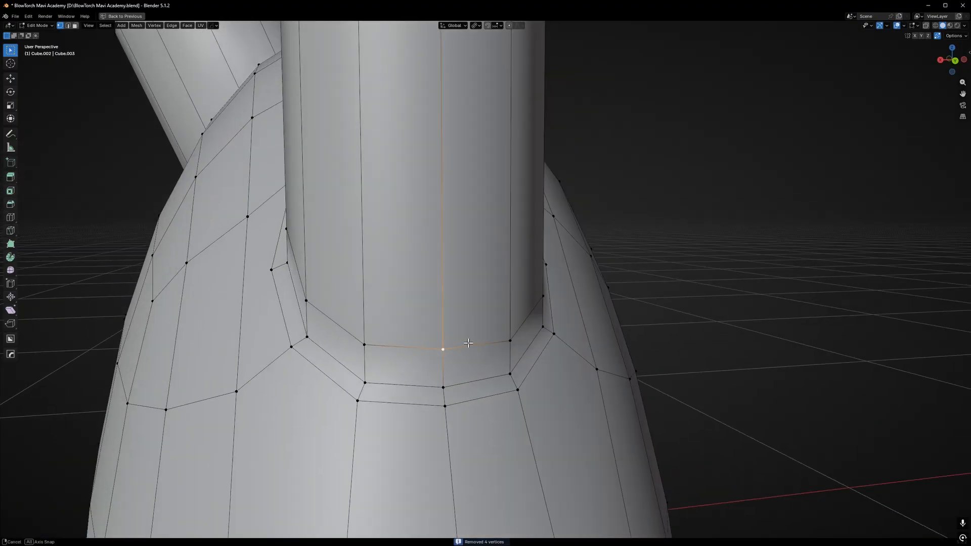
{"action": "key", "text": "g"}
{"action": "key", "text": "g"}
{"action": "middle_click_drag", "start_coordinate": [468, 342], "coordinate": [523, 345]}
{"action": "right_click", "coordinate": [479, 345]}
- Inspect the smooth shading around the vertical cylinder and the tilted fittings in Object Mode
{"action": "scroll", "coordinate": [479, 344], "scroll_direction": "down", "scroll_amount": 6}
{"action": "scroll", "coordinate": [523, 346], "scroll_direction": "down", "scroll_amount": 1}
{"action": "key", "text": "Tab"}
{"action": "scroll", "coordinate": [523, 346], "scroll_direction": "down", "scroll_amount": 5}
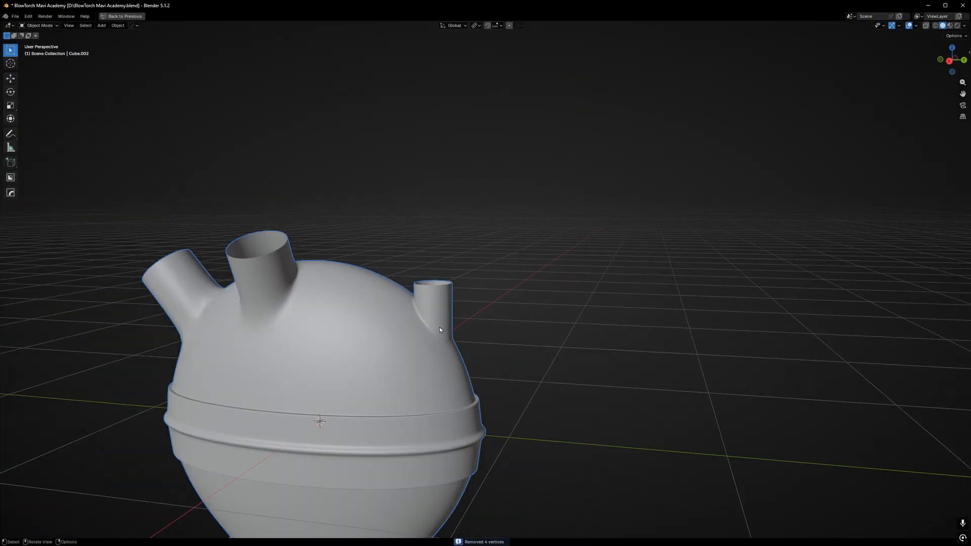
{"action": "scroll", "coordinate": [361, 310], "scroll_direction": "up", "scroll_amount": 6}
{"action": "middle_click_drag", "start_coordinate": [362, 311], "coordinate": [323, 346]}
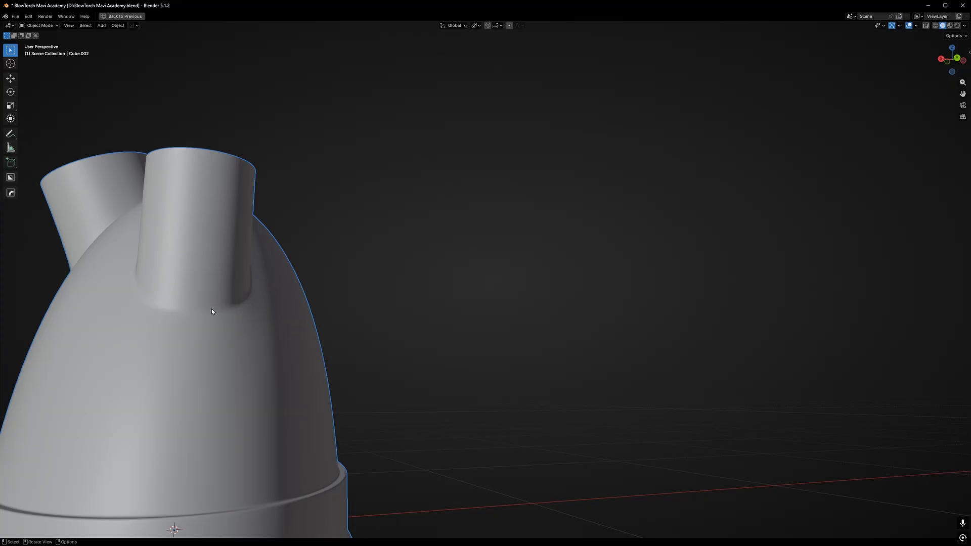
{"action": "scroll", "coordinate": [211, 308], "scroll_direction": "down", "scroll_amount": 5}
{"action": "middle_click_drag", "start_coordinate": [303, 300], "coordinate": [459, 310]}
- Knife-cut a closed ring of edges into the dome around the larger tilted cylinder's base
{"action": "key", "text": "Tab"}
{"action": "scroll", "coordinate": [308, 296], "scroll_direction": "up", "scroll_amount": 7}
{"action": "scroll", "coordinate": [423, 325], "scroll_direction": "up", "scroll_amount": 3}
{"action": "scroll", "coordinate": [449, 311], "scroll_direction": "up", "scroll_amount": 3}
{"action": "key", "text": "k"}
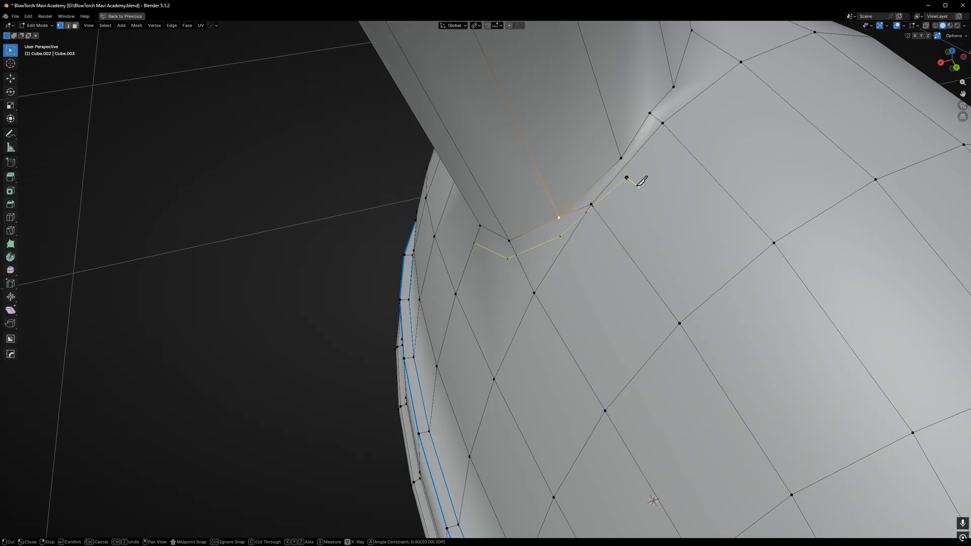
{"action": "scroll", "coordinate": [641, 182], "scroll_direction": "down", "scroll_amount": 3}
{"action": "middle_click_drag", "start_coordinate": [641, 182], "coordinate": [505, 275]}
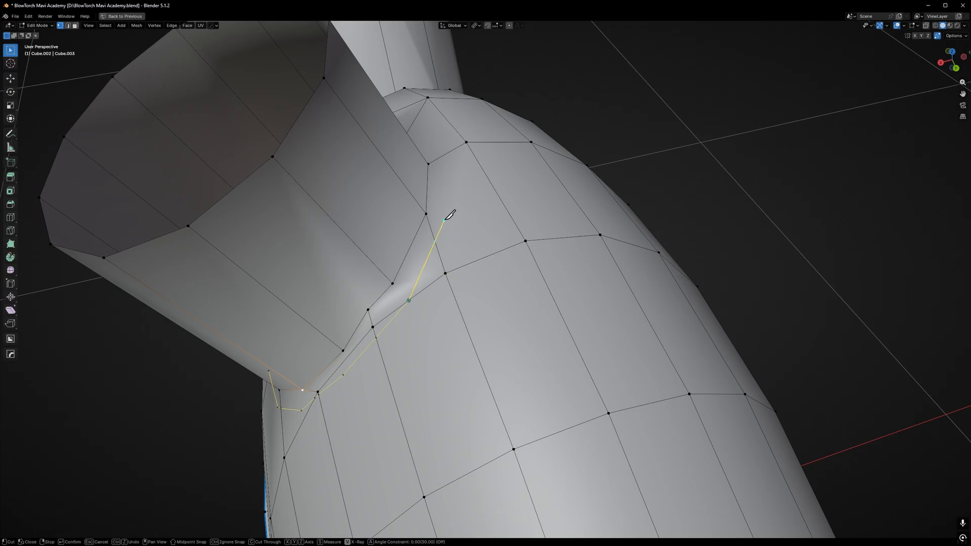
{"action": "middle_click_drag", "start_coordinate": [445, 214], "coordinate": [363, 277]}
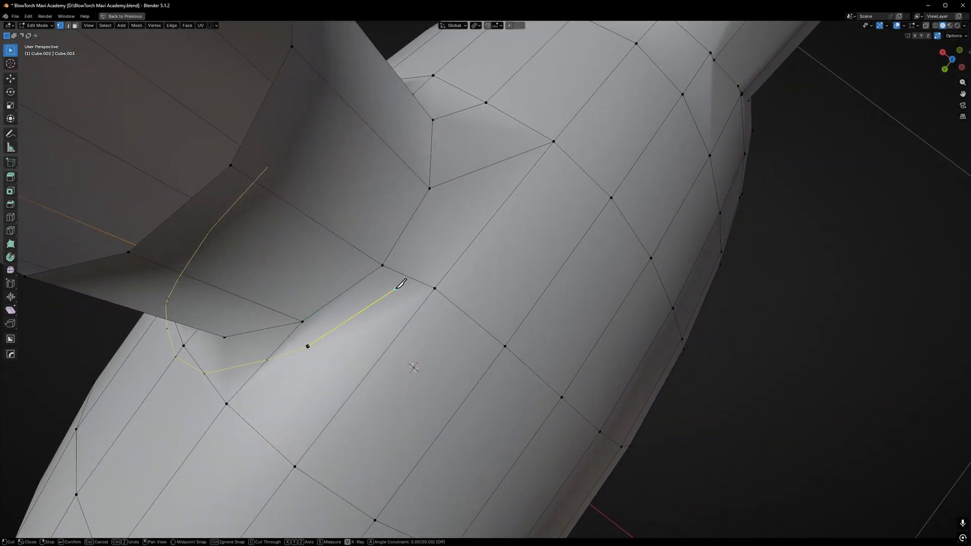
{"action": "middle_click_drag", "start_coordinate": [444, 194], "coordinate": [330, 271]}
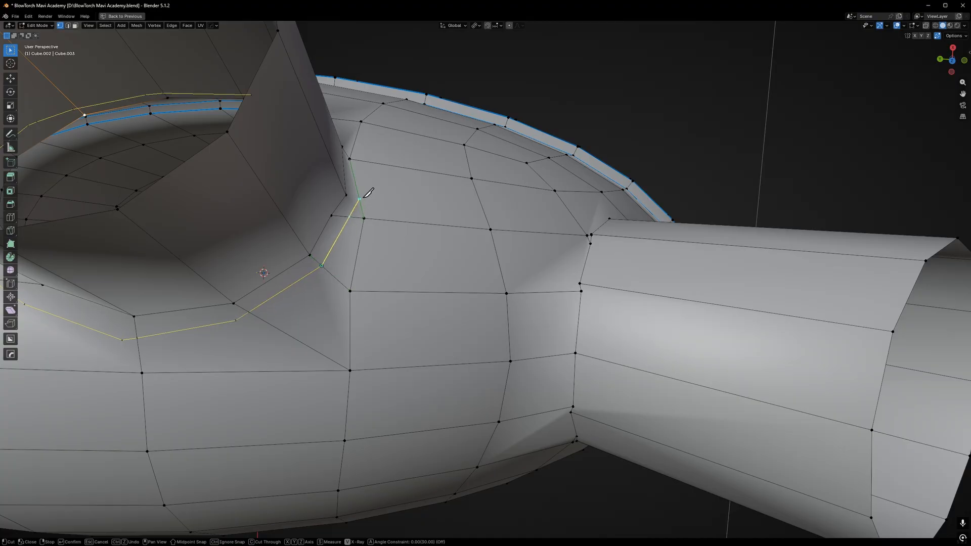
{"action": "middle_click_drag", "start_coordinate": [370, 191], "coordinate": [171, 307]}
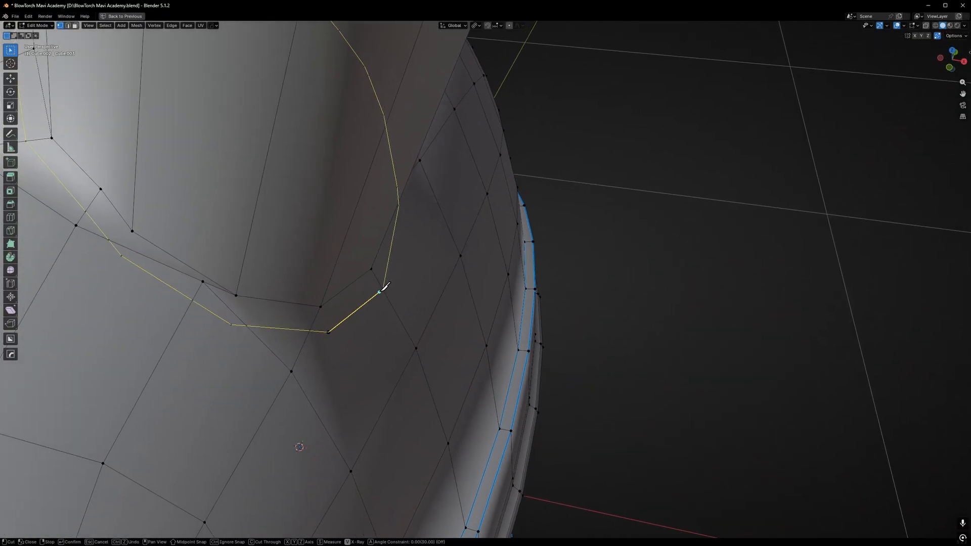
{"action": "key", "text": "Return"}
{"action": "scroll", "coordinate": [386, 287], "scroll_direction": "down", "scroll_amount": 6}
{"action": "middle_click_drag", "start_coordinate": [386, 287], "coordinate": [315, 319]}
{"action": "scroll", "coordinate": [315, 320], "scroll_direction": "up", "scroll_amount": 6}
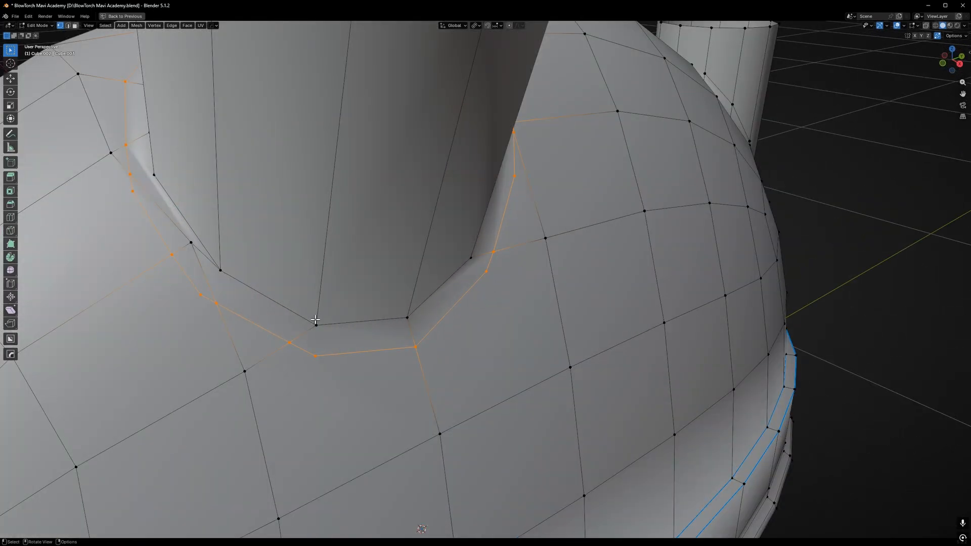
{"action": "key", "text": "g"}
{"action": "left_click", "coordinate": [296, 341]}
{"action": "right_click", "coordinate": [295, 340]}
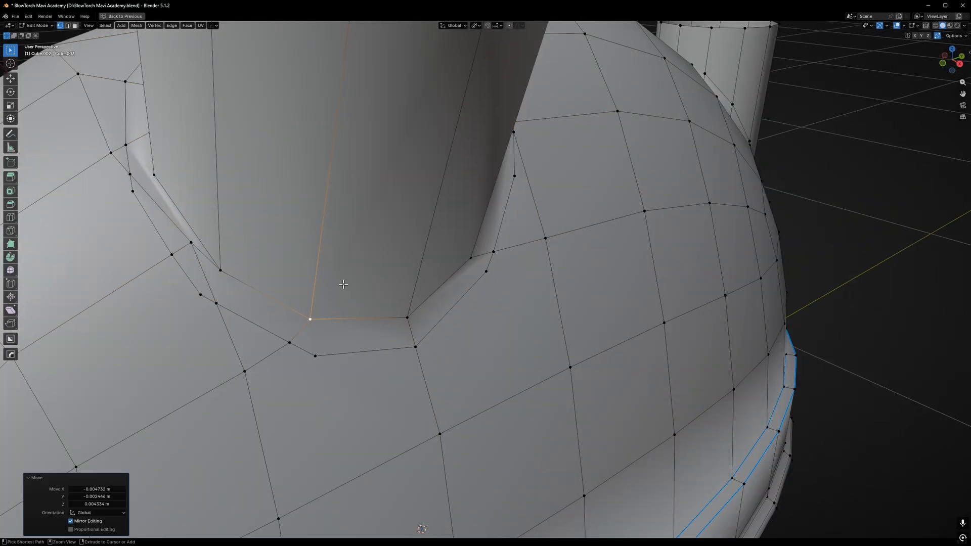
{"action": "key", "text": "ctrl+z"}
- Slide the extra vertices beside two corners of the new ring into those corners with factor 1
{"action": "left_click", "coordinate": [291, 342]}
{"action": "key", "text": "g"}
{"action": "key", "text": "g"}
{"action": "left_click", "coordinate": [362, 371]}
{"action": "middle_click_drag", "start_coordinate": [362, 370], "coordinate": [332, 347]}
{"action": "left_click", "coordinate": [326, 322]}
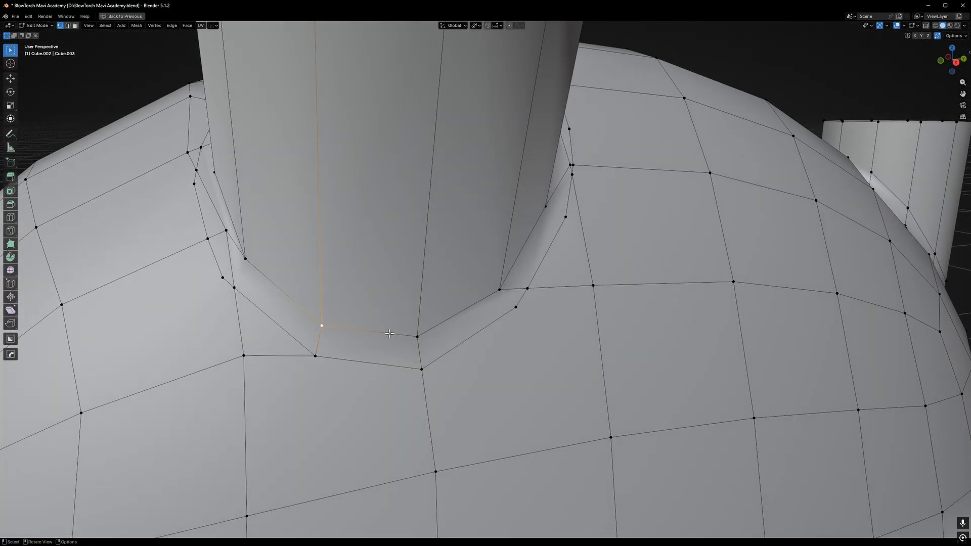
{"action": "middle_click_drag", "start_coordinate": [540, 330], "coordinate": [317, 294], "text": "shift"}
{"action": "left_click", "coordinate": [324, 279]}
{"action": "key", "text": "g"}
{"action": "key", "text": "g"}
{"action": "left_click", "coordinate": [342, 294]}
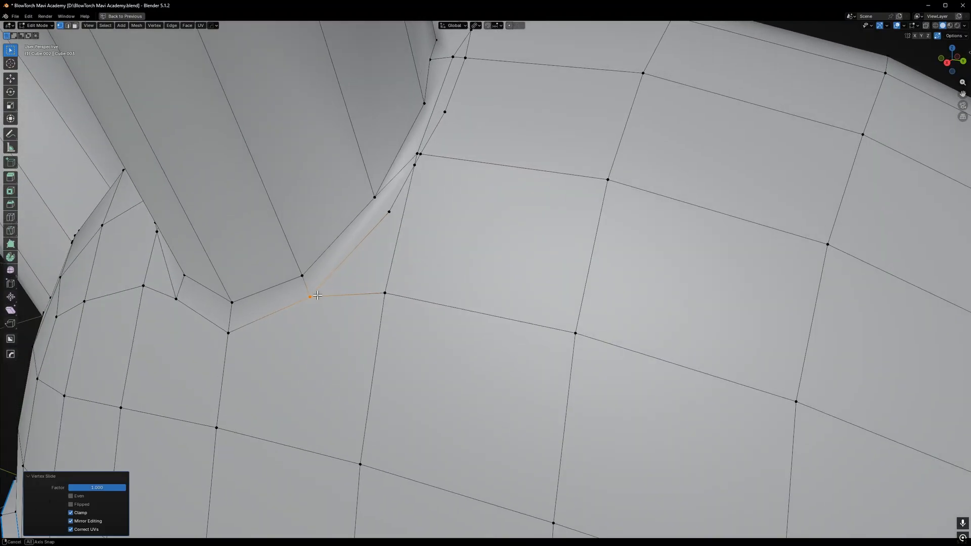
- Connect the next ring vertex to the neighbouring tube corner with an edge
{"action": "left_click", "coordinate": [389, 216]}
{"action": "left_click", "coordinate": [384, 199], "text": "shift"}
{"action": "key", "text": "j"}
- Slide the crowded vertices on the side of the ring along their edges to even out the junction
{"action": "middle_click_drag", "start_coordinate": [409, 200], "coordinate": [374, 280]}
{"action": "scroll", "coordinate": [357, 261], "scroll_direction": "up", "scroll_amount": 5}
{"action": "left_click", "coordinate": [367, 258]}
{"action": "key", "text": "g"}
{"action": "key", "text": "g"}
{"action": "left_click", "coordinate": [367, 298]}
{"action": "key", "text": "g"}
{"action": "key", "text": "g"}
{"action": "left_click", "coordinate": [427, 232]}
- Dissolve the two surplus edges between the new ring and the tilted cylinder's base
{"action": "key", "text": "2"}
{"action": "left_click", "coordinate": [379, 275]}
{"action": "key", "text": "ctrl+x"}
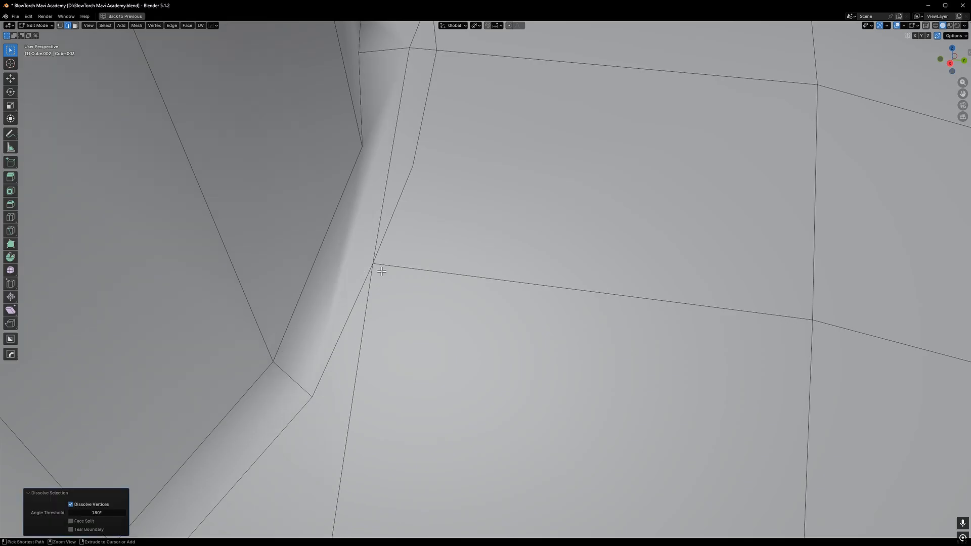
{"action": "scroll", "coordinate": [382, 271], "scroll_direction": "down", "scroll_amount": 8}
{"action": "scroll", "coordinate": [375, 279], "scroll_direction": "up", "scroll_amount": 4}
{"action": "left_click", "coordinate": [421, 194]}
{"action": "key", "text": "ctrl+x"}
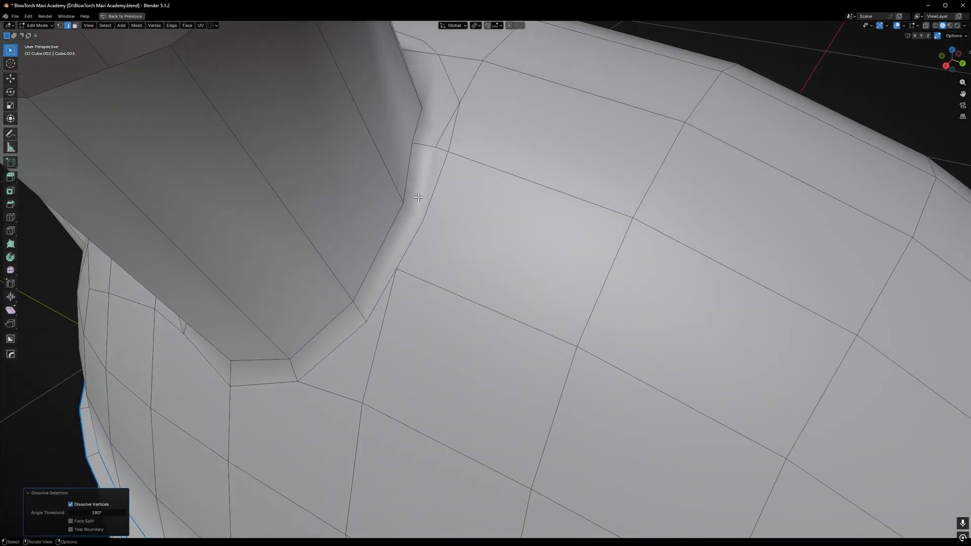
- Connect the open tube corner to its ring vertex, and slide the dome vertex beside it down toward the next ring corner
{"action": "key", "text": "1"}
{"action": "middle_click_drag", "start_coordinate": [417, 195], "coordinate": [428, 206]}
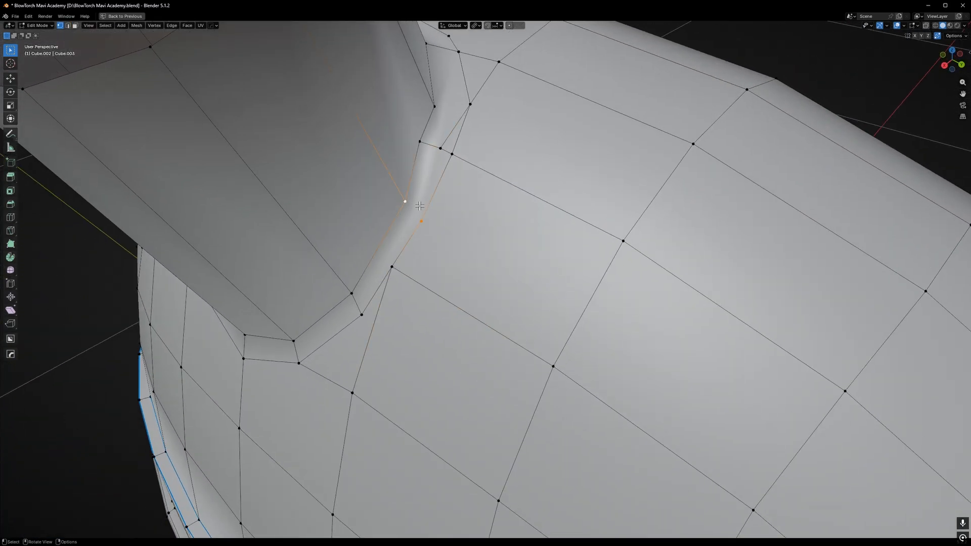
{"action": "key", "text": "j"}
{"action": "left_click", "coordinate": [396, 264]}
{"action": "key", "text": "g"}
{"action": "right_click", "coordinate": [411, 262]}
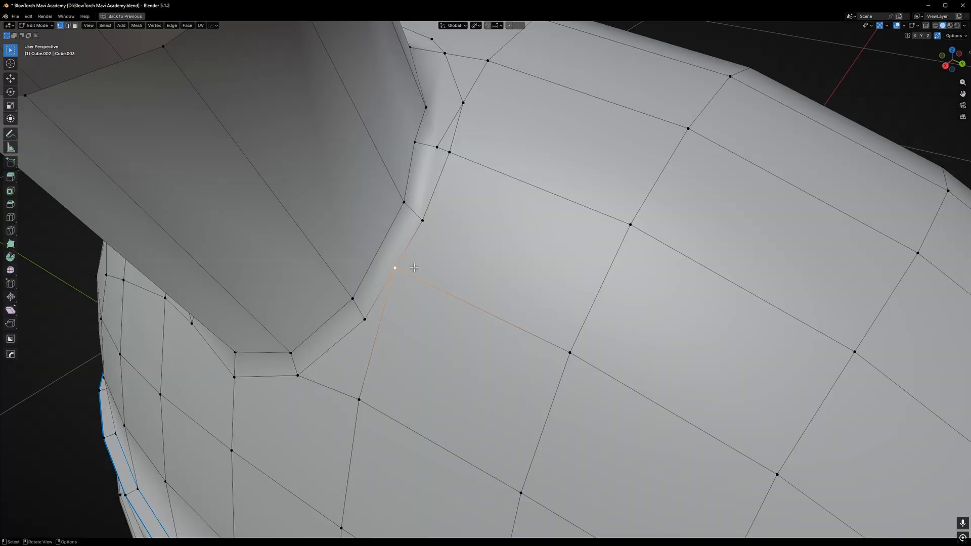
{"action": "key", "text": "g"}
{"action": "key", "text": "g"}
{"action": "left_click", "coordinate": [381, 320]}
- Dissolve the middle edge fanning out from the ring, and slide the adjoining ring vertex into a cleaner position
{"action": "middle_click_drag", "start_coordinate": [380, 320], "coordinate": [403, 299]}
{"action": "scroll", "coordinate": [423, 288], "scroll_direction": "down", "scroll_amount": 5}
{"action": "scroll", "coordinate": [445, 266], "scroll_direction": "up", "scroll_amount": 2}
{"action": "middle_click_drag", "start_coordinate": [455, 266], "coordinate": [430, 268]}
{"action": "scroll", "coordinate": [446, 266], "scroll_direction": "down", "scroll_amount": 5}
{"action": "scroll", "coordinate": [425, 269], "scroll_direction": "up", "scroll_amount": 4}
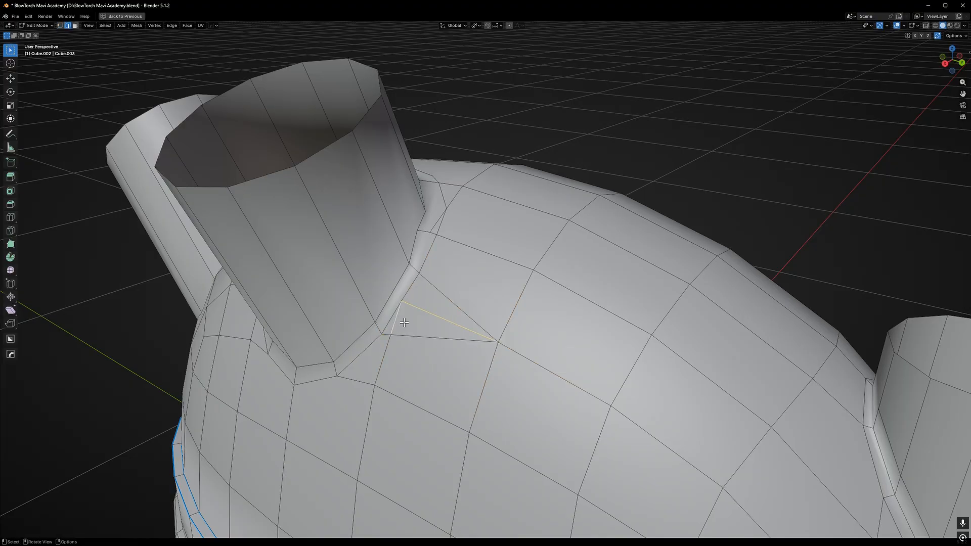
{"action": "key", "text": "ctrl+x"}
{"action": "middle_click_drag", "start_coordinate": [404, 322], "coordinate": [430, 310]}
{"action": "key", "text": "1"}
{"action": "left_click", "coordinate": [391, 337]}
{"action": "key", "text": "g"}
{"action": "key", "text": "g"}
{"action": "left_click", "coordinate": [386, 331]}
{"action": "key", "text": "2"}
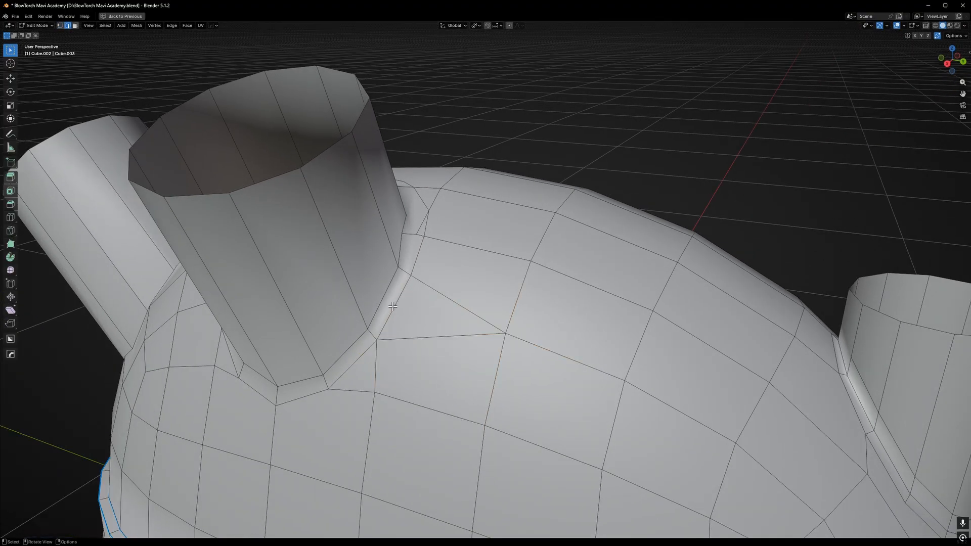
- Preview the larger tilted cylinder's smoothed junction, and examine the rest of its edge ring in Edit Mode
{"action": "middle_click_drag", "start_coordinate": [409, 300], "coordinate": [347, 349]}
{"action": "key", "text": "Tab"}
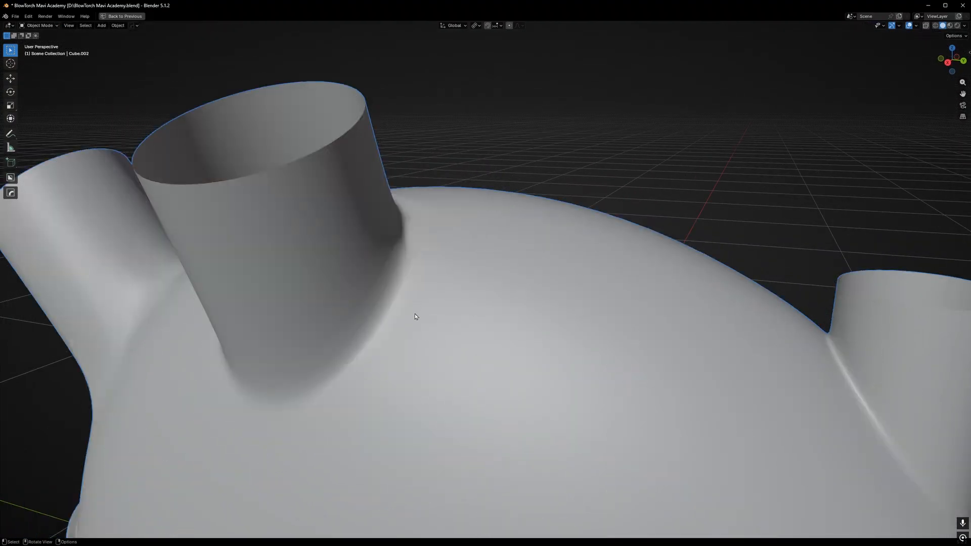
{"action": "key", "text": "Tab"}
{"action": "key", "text": "1"}
{"action": "scroll", "coordinate": [404, 314], "scroll_direction": "down", "scroll_amount": 5}
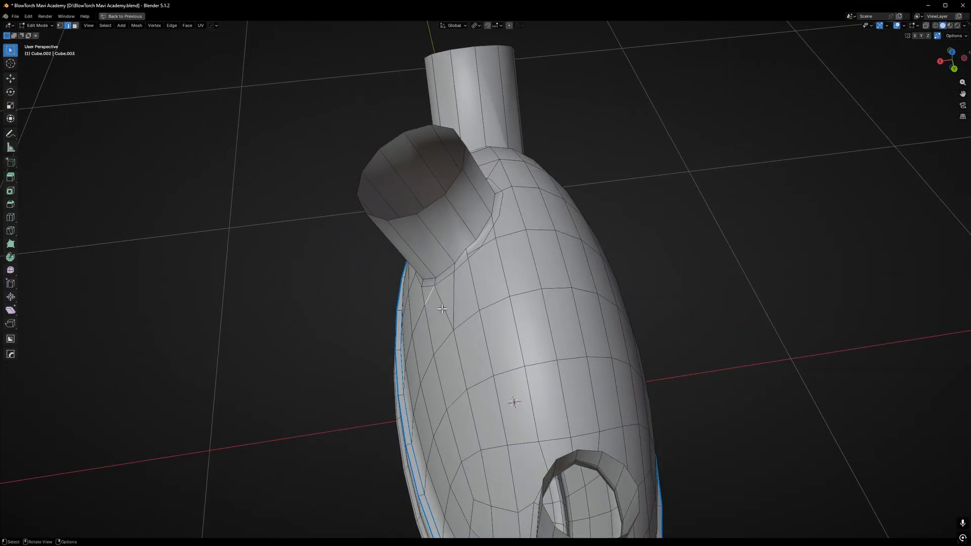
{"action": "scroll", "coordinate": [480, 266], "scroll_direction": "up", "scroll_amount": 5}
{"action": "middle_click_drag", "start_coordinate": [429, 223], "coordinate": [451, 230]}
{"action": "scroll", "coordinate": [466, 226], "scroll_direction": "up", "scroll_amount": 3}
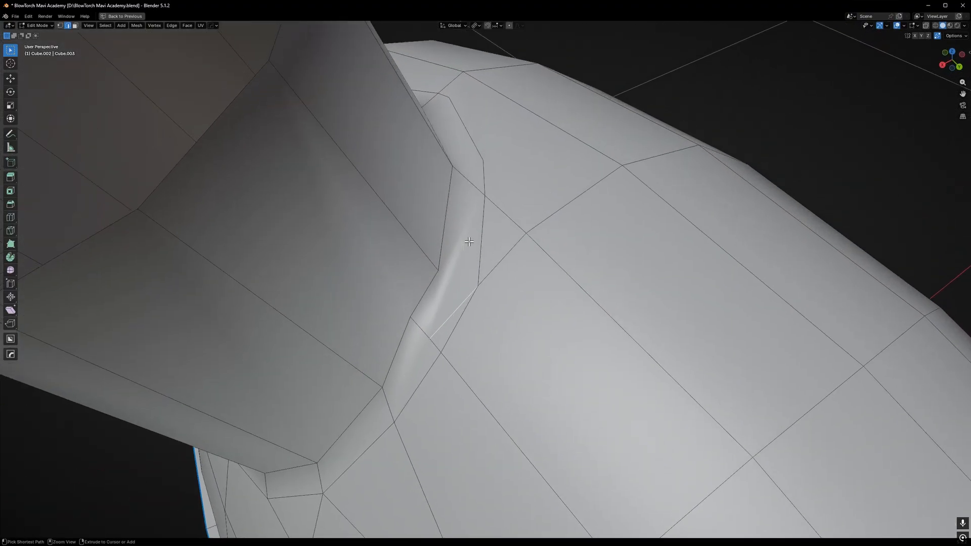
- Dissolve the short diagonal edge at the larger tilted cylinder's ring, and slide the vertex beside it up to the next ring corner
{"action": "key", "text": "1"}
{"action": "middle_click_drag", "start_coordinate": [466, 274], "coordinate": [428, 339]}
{"action": "scroll", "coordinate": [421, 293], "scroll_direction": "down", "scroll_amount": 5}
{"action": "key", "text": "ctrl+x"}
{"action": "scroll", "coordinate": [442, 331], "scroll_direction": "up", "scroll_amount": 3}
{"action": "left_click", "coordinate": [435, 345]}
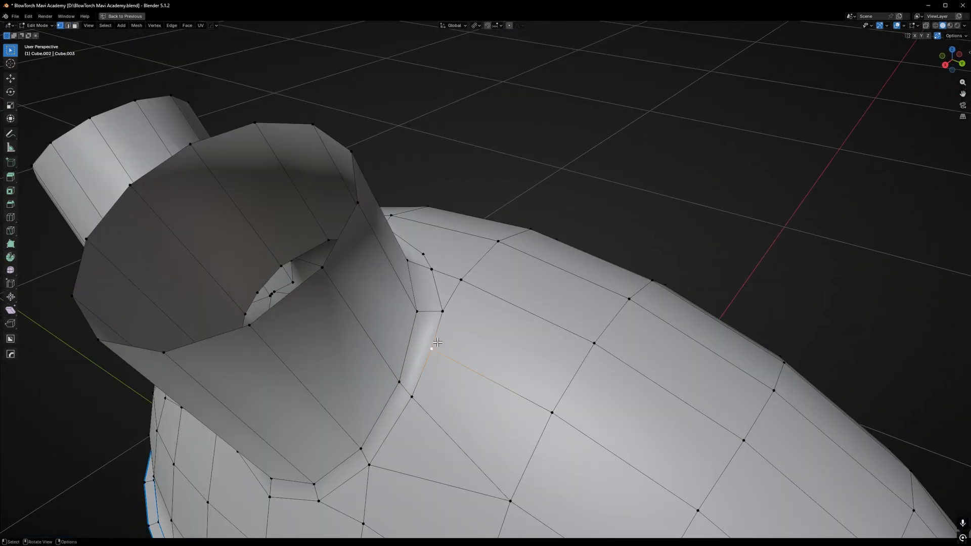
{"action": "key", "text": "g"}
{"action": "key", "text": "g"}
{"action": "left_click", "coordinate": [442, 313]}
{"action": "key", "text": "Tab"}
{"action": "scroll", "coordinate": [471, 276], "scroll_direction": "down", "scroll_amount": 4}
{"action": "scroll", "coordinate": [483, 306], "scroll_direction": "up", "scroll_amount": 5}
{"action": "key", "text": "Tab"}
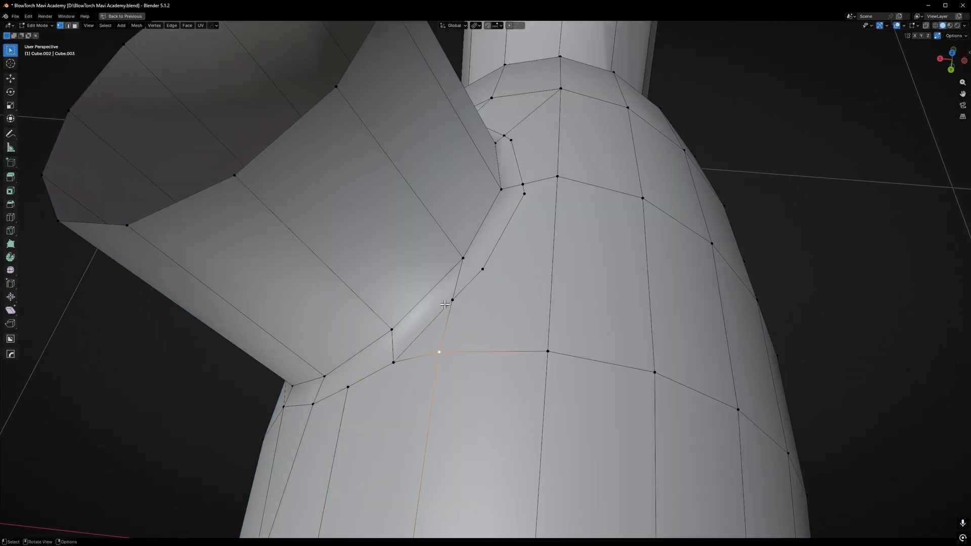
- Slide the stray vertices along the tilted cylinder's ring toward their neighbouring ring corners
{"action": "left_click", "coordinate": [446, 304]}
{"action": "middle_click_drag", "start_coordinate": [446, 303], "coordinate": [456, 302]}
{"action": "key", "text": "g"}
{"action": "key", "text": "g"}
{"action": "left_click", "coordinate": [574, 246]}
{"action": "middle_click_drag", "start_coordinate": [574, 246], "coordinate": [394, 227]}
{"action": "left_click", "coordinate": [601, 245]}
{"action": "left_click", "coordinate": [603, 223], "text": "shift"}
{"action": "key", "text": "g"}
{"action": "key", "text": "g"}
{"action": "left_click", "coordinate": [615, 235]}
- Slide two more ring vertices on the opposite side of the tilted cylinder's base into line with the tube corners
{"action": "left_click", "coordinate": [428, 261]}
{"action": "key", "text": "g"}
{"action": "key", "text": "g"}
{"action": "left_click", "coordinate": [408, 263]}
{"action": "left_click", "coordinate": [284, 277]}
{"action": "middle_click_drag", "start_coordinate": [284, 277], "coordinate": [334, 304]}
{"action": "left_click", "coordinate": [298, 266]}
{"action": "key", "text": "g"}
{"action": "key", "text": "g"}
{"action": "left_click", "coordinate": [329, 289]}
- Slide the remaining misplaced ring vertices on that side down the ring, and dissolve the surplus edge beside them
{"action": "left_click", "coordinate": [284, 279]}
{"action": "key", "text": "g"}
{"action": "key", "text": "g"}
{"action": "left_click", "coordinate": [313, 308]}
{"action": "left_click", "coordinate": [283, 289]}
{"action": "key", "text": "g"}
{"action": "key", "text": "g"}
{"action": "left_click", "coordinate": [320, 306]}
{"action": "left_click", "coordinate": [312, 313]}
{"action": "key", "text": "ctrl+x"}
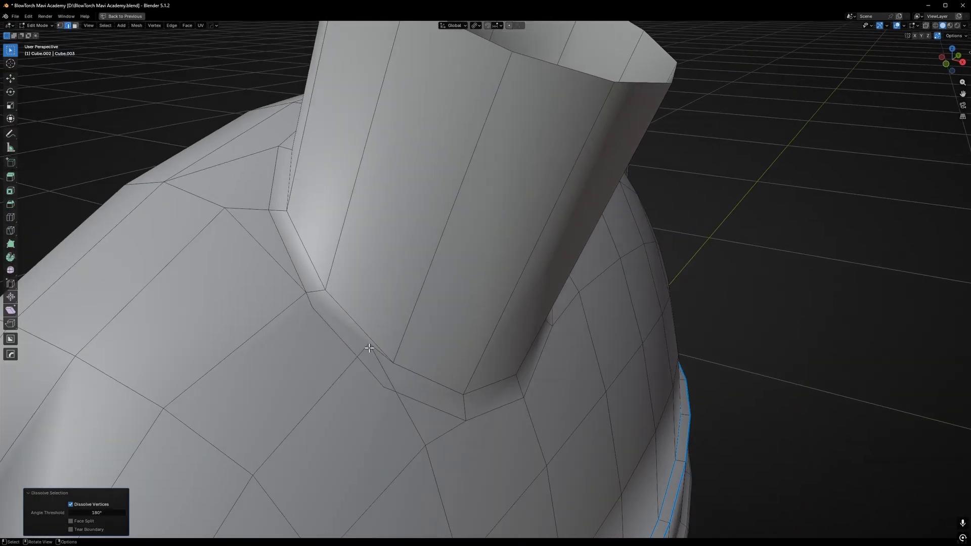
- Slide the doubled ring vertex below the tube corner onto the adjacent ring vertex
{"action": "left_click", "coordinate": [371, 349], "text": "shift"}
{"action": "key", "text": "1"}
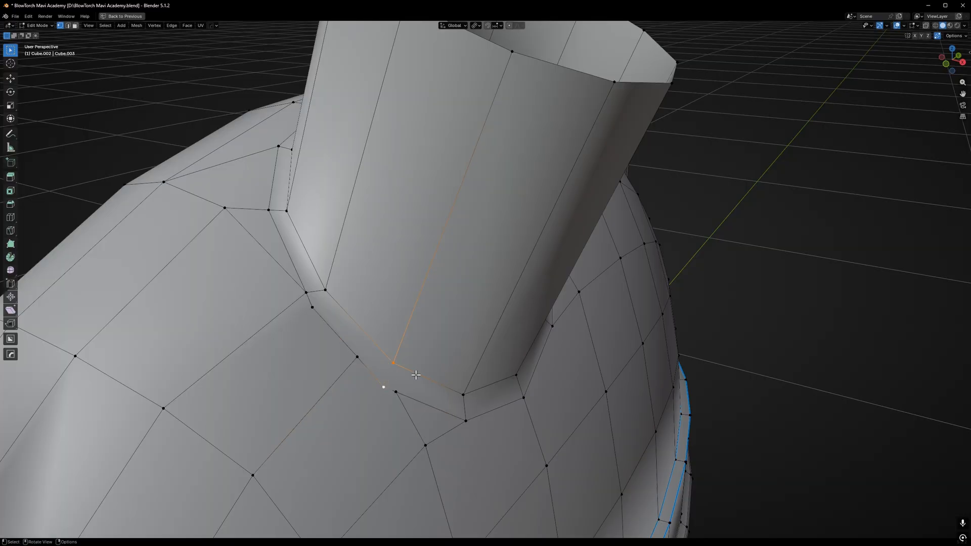
{"action": "key", "text": "x"}
{"action": "left_click", "coordinate": [399, 386]}
{"action": "key", "text": "ctrl+z"}
{"action": "key", "text": "g"}
{"action": "key", "text": "g"}
{"action": "left_click", "coordinate": [375, 382]}
- Slide the next doubled vertex up onto its ring corner, and dissolve the surplus edge crossing the ring beside it
{"action": "middle_click_drag", "start_coordinate": [375, 382], "coordinate": [353, 367]}
{"action": "left_click", "coordinate": [321, 289]}
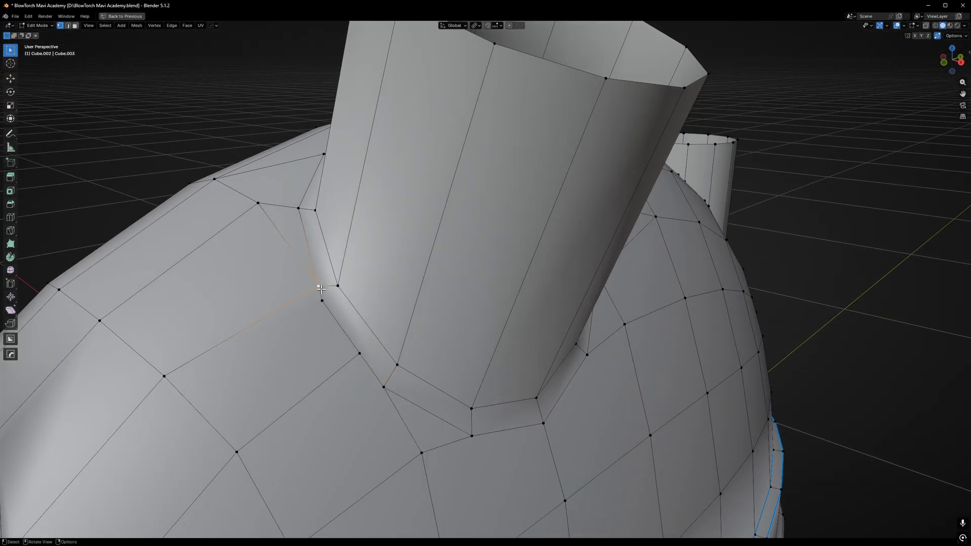
{"action": "left_click", "coordinate": [322, 304]}
{"action": "key", "text": "g"}
{"action": "key", "text": "g"}
{"action": "left_click", "coordinate": [317, 275]}
{"action": "mouse_move", "coordinate": [366, 320]}
{"action": "middle_mouse_down"}
{"action": "mouse_move", "coordinate": [351, 333]}
{"action": "mouse_move", "coordinate": [417, 351]}
{"action": "mouse_move", "coordinate": [366, 328]}
{"action": "middle_mouse_up"}
{"action": "left_click", "coordinate": [343, 270]}
{"action": "key", "text": "g"}
{"action": "key", "text": "g"}
{"action": "left_click", "coordinate": [391, 321]}
{"action": "key", "text": "2"}
{"action": "left_click", "coordinate": [351, 333]}
{"action": "scroll", "coordinate": [351, 334], "scroll_direction": "down", "scroll_amount": 3}
{"action": "key", "text": "ctrl+x"}
- Slide the dome vertex beside the ring outward, and connect the adjacent ring corner to the dome vertex below it
{"action": "key", "text": "1"}
{"action": "left_click", "coordinate": [353, 336]}
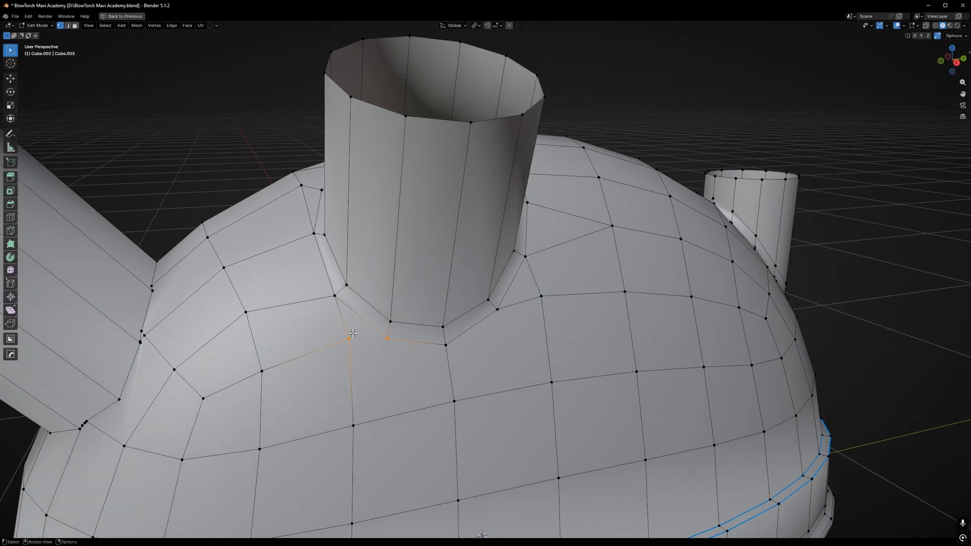
{"action": "key", "text": "g"}
{"action": "key", "text": "g"}
{"action": "left_click", "coordinate": [329, 340]}
{"action": "left_click", "coordinate": [379, 354]}
{"action": "middle_click_drag", "start_coordinate": [402, 391], "coordinate": [384, 390]}
{"action": "key", "text": "3"}
{"action": "left_click", "coordinate": [349, 349]}
{"action": "left_click", "coordinate": [299, 323]}
{"action": "left_click", "coordinate": [309, 387]}
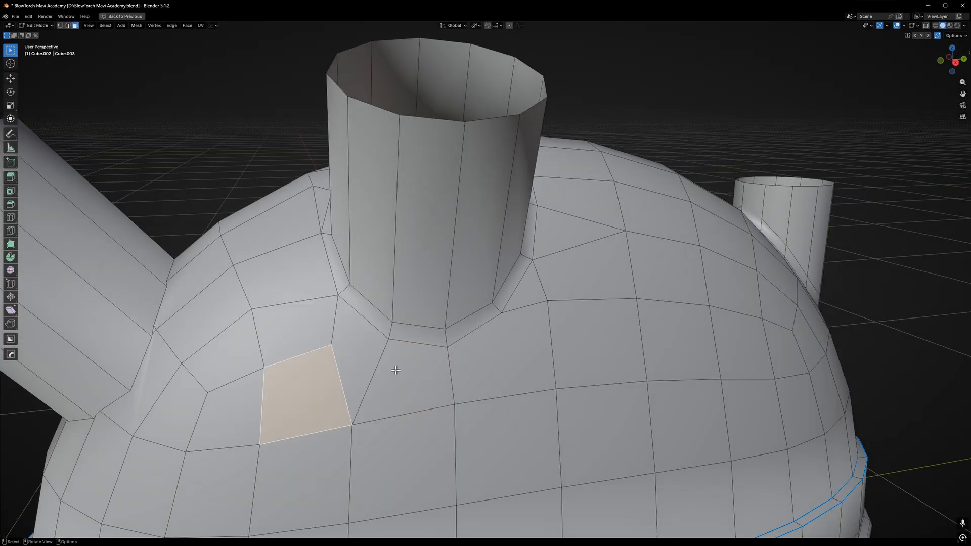
{"action": "left_click", "coordinate": [401, 369]}
- Connect the next ring corner around the tube diagonally to the dome grid vertex below it
{"action": "middle_click_drag", "start_coordinate": [466, 363], "coordinate": [433, 354]}
{"action": "key", "text": "1"}
{"action": "left_click", "coordinate": [433, 352]}
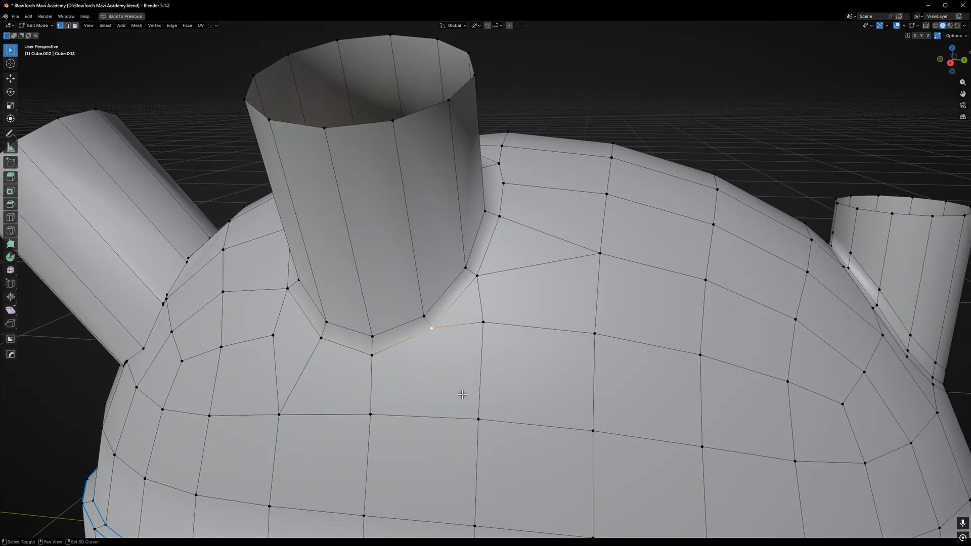
{"action": "middle_click_drag", "start_coordinate": [474, 401], "coordinate": [478, 400]}
{"action": "key", "text": "j"}
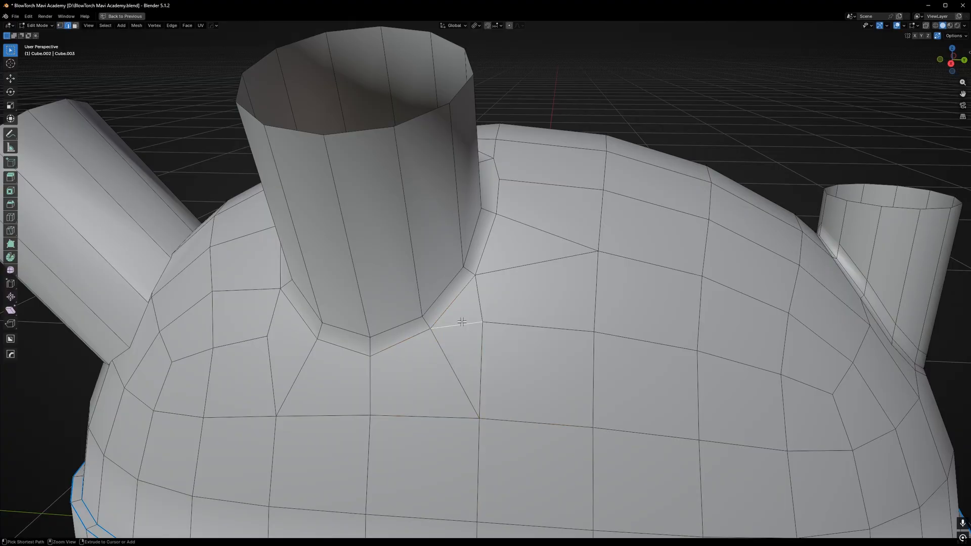
{"action": "left_click", "coordinate": [487, 322], "text": "shift"}
{"action": "key", "text": "2"}
{"action": "middle_click_drag", "start_coordinate": [494, 313], "coordinate": [524, 275]}
{"action": "key", "text": "1"}
{"action": "left_click", "coordinate": [492, 309]}
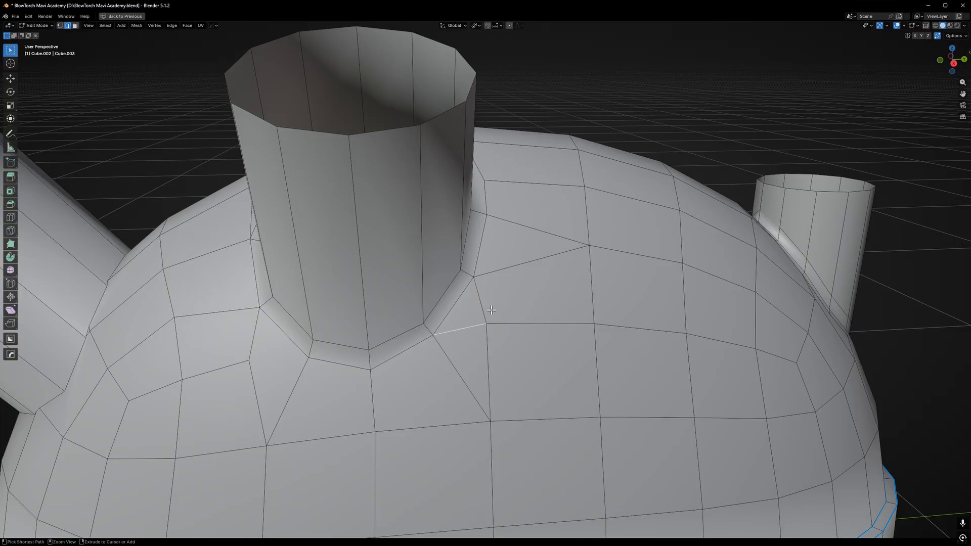
- Knife-cut across the corner below the triangle beside the ring, and collapse the new edge into a single vertex
{"action": "scroll", "coordinate": [492, 309], "scroll_direction": "up", "scroll_amount": 3}
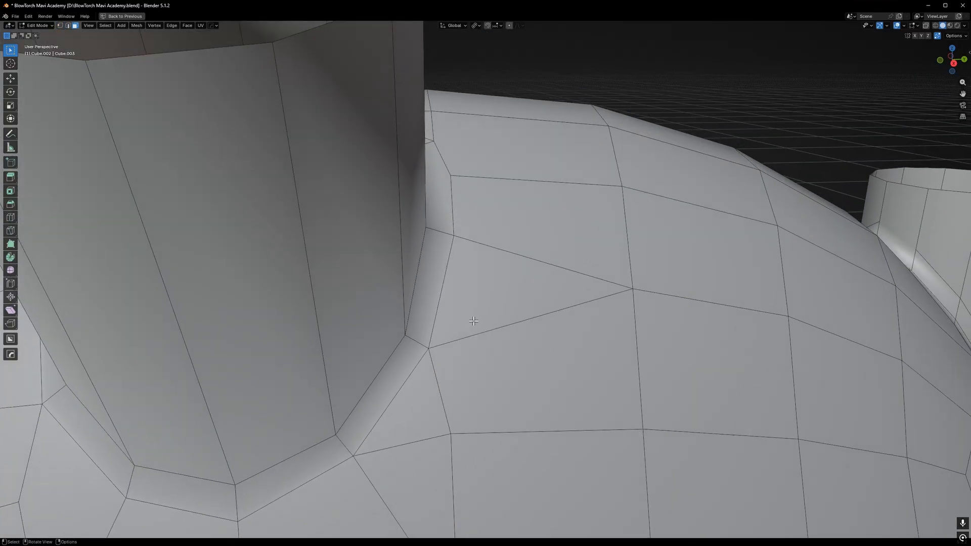
{"action": "left_click", "coordinate": [438, 374]}
{"action": "left_click", "coordinate": [473, 321]}
{"action": "key", "text": "k"}
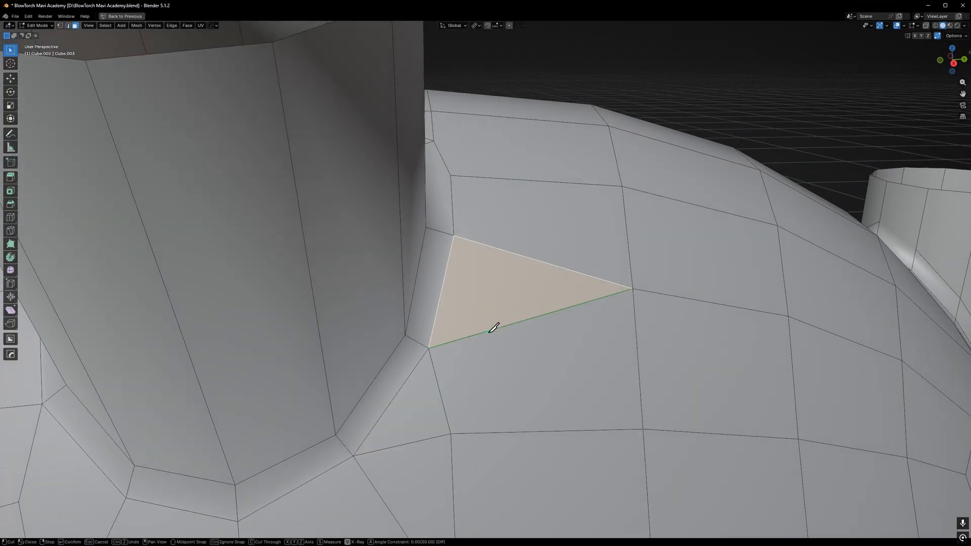
{"action": "left_click", "coordinate": [440, 390]}
{"action": "key", "text": "Return"}
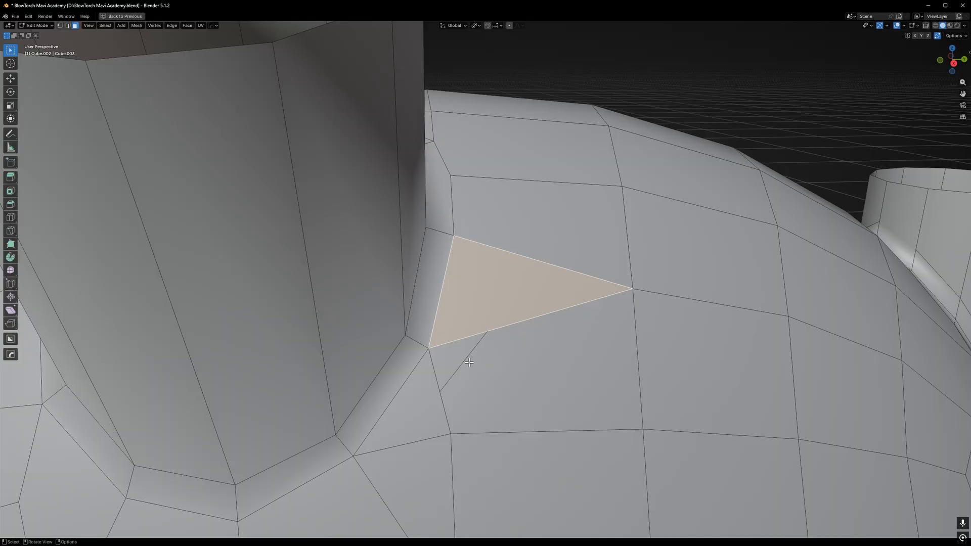
{"action": "key", "text": "2"}
{"action": "key", "text": "x"}
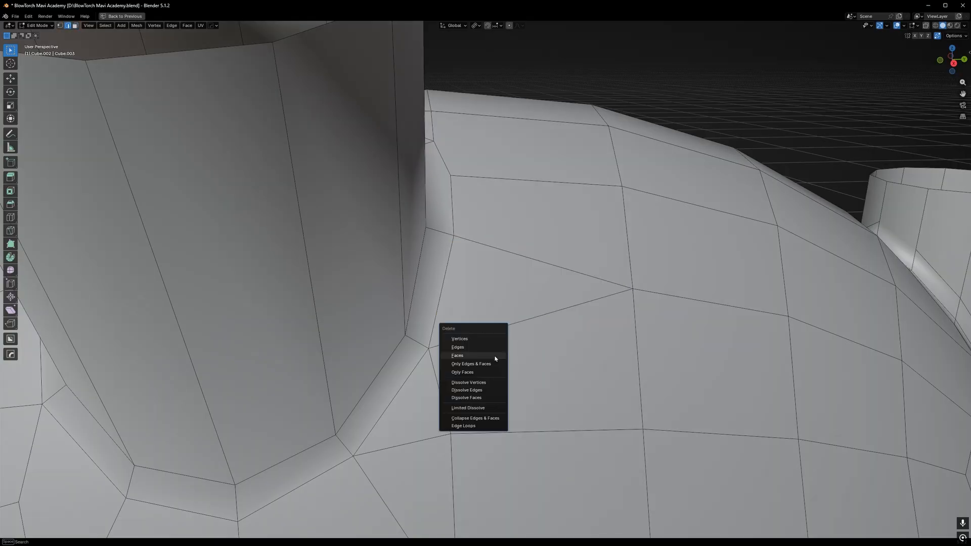
{"action": "left_click", "coordinate": [478, 419]}
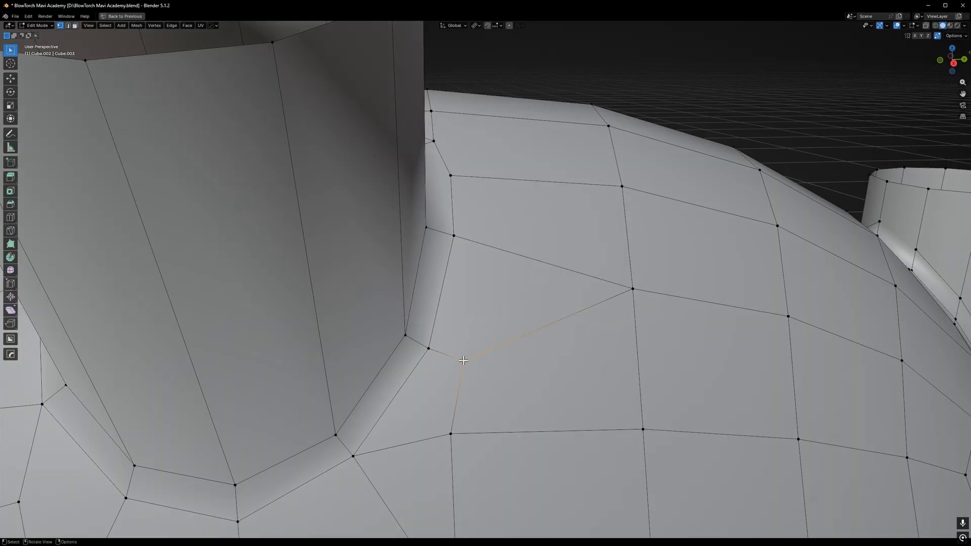
- Preview the smoothed junction in Object Mode, and examine the rest of the tilted cylinder's edge ring in Edit Mode
{"action": "scroll", "coordinate": [454, 383], "scroll_direction": "down", "scroll_amount": 3}
{"action": "scroll", "coordinate": [447, 383], "scroll_direction": "up", "scroll_amount": 3}
{"action": "scroll", "coordinate": [439, 374], "scroll_direction": "down", "scroll_amount": 3}
{"action": "key", "text": "Tab"}
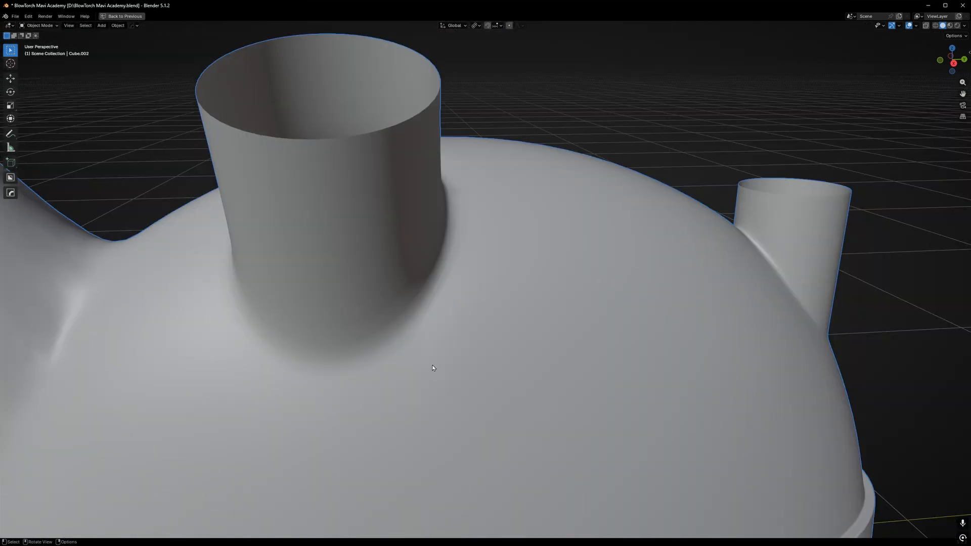
{"action": "key", "text": "Tab"}
{"action": "mouse_move", "coordinate": [421, 360]}
{"action": "middle_mouse_down"}
{"action": "mouse_move", "coordinate": [420, 349]}
{"action": "mouse_move", "coordinate": [409, 373]}
{"action": "middle_mouse_up"}
{"action": "scroll", "coordinate": [457, 349], "scroll_direction": "down", "scroll_amount": 2}
{"action": "middle_click_drag", "start_coordinate": [457, 349], "coordinate": [452, 358]}
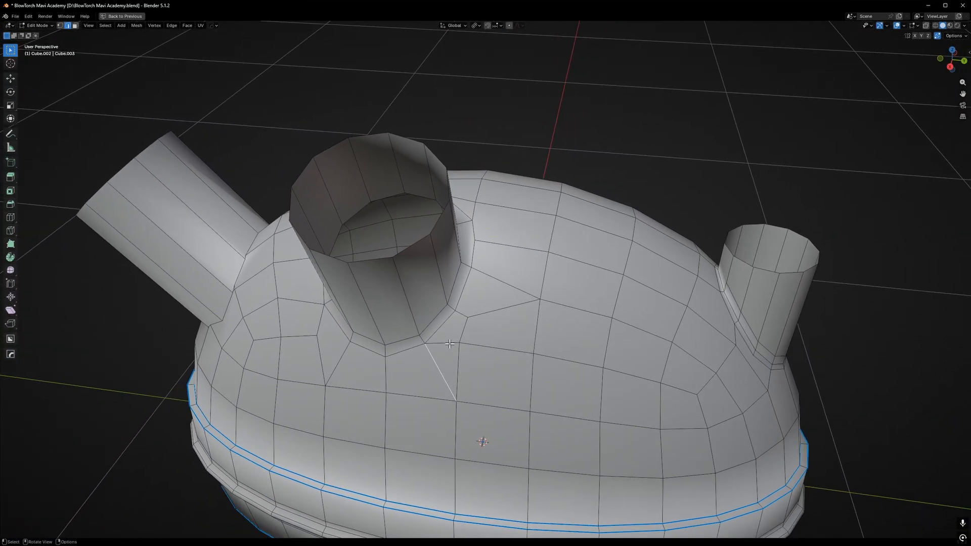
{"action": "scroll", "coordinate": [450, 342], "scroll_direction": "up", "scroll_amount": 2}
{"action": "scroll", "coordinate": [375, 317], "scroll_direction": "down", "scroll_amount": 2}
{"action": "middle_click_drag", "start_coordinate": [490, 318], "coordinate": [409, 323]}
{"action": "scroll", "coordinate": [517, 336], "scroll_direction": "up", "scroll_amount": 3}
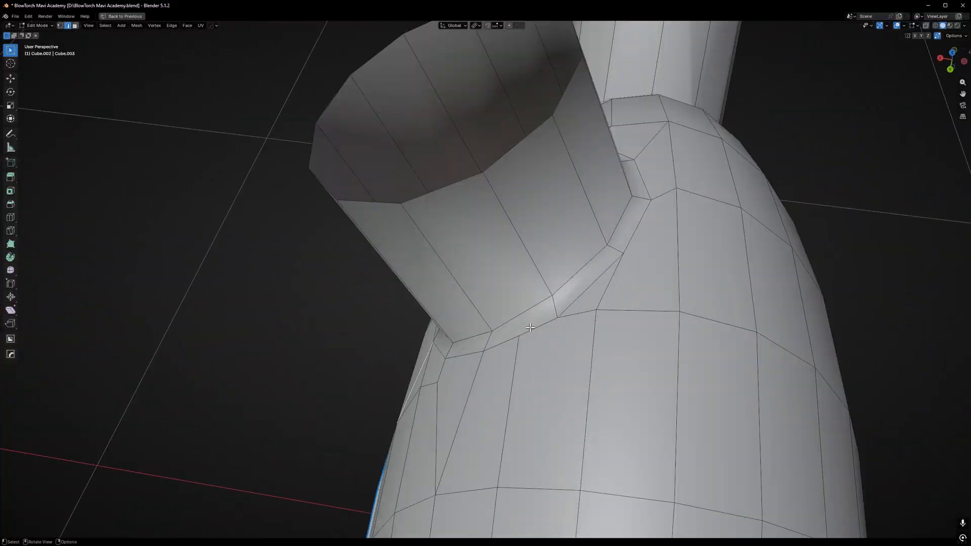
- Dissolve the surplus edge beside the ring on the far side of the tilted cylinder
{"action": "key", "text": "1"}
{"action": "left_click", "coordinate": [524, 332]}
{"action": "middle_click_drag", "start_coordinate": [524, 331], "coordinate": [508, 278]}
{"action": "left_click", "coordinate": [529, 233]}
{"action": "middle_click_drag", "start_coordinate": [529, 234], "coordinate": [523, 247]}
{"action": "middle_click_drag", "start_coordinate": [524, 246], "coordinate": [504, 321], "text": "shift"}
{"action": "key", "text": "2"}
{"action": "left_click", "coordinate": [519, 284]}
{"action": "key", "text": "ctrl+x"}
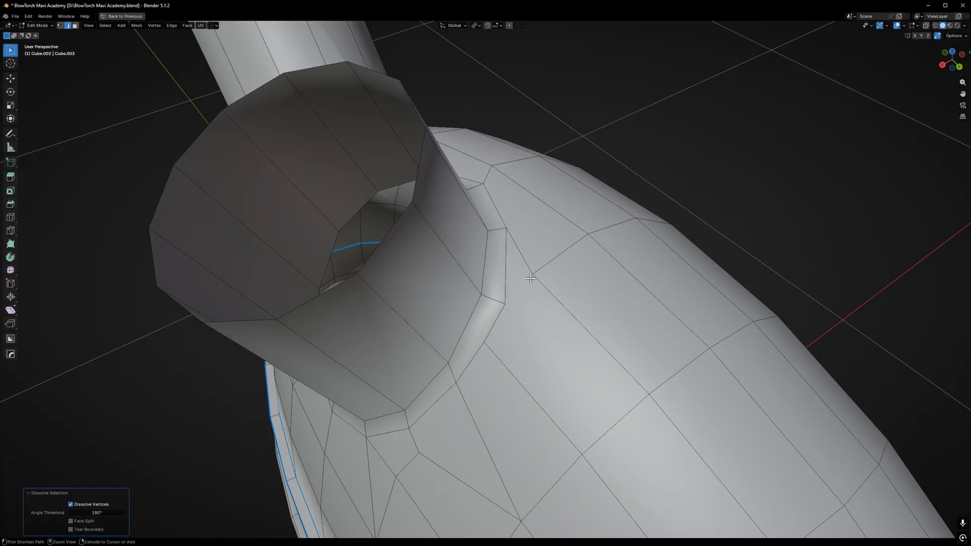
- Slide the dome vertex beside the ring outward along its edge by a factor of about 0.14
{"action": "left_click", "coordinate": [533, 277]}
{"action": "key", "text": "1"}
{"action": "left_click", "coordinate": [517, 311]}
{"action": "scroll", "coordinate": [521, 299], "scroll_direction": "up", "scroll_amount": 4}
{"action": "scroll", "coordinate": [520, 299], "scroll_direction": "down", "scroll_amount": 4}
{"action": "middle_click_drag", "start_coordinate": [502, 279], "coordinate": [523, 268]}
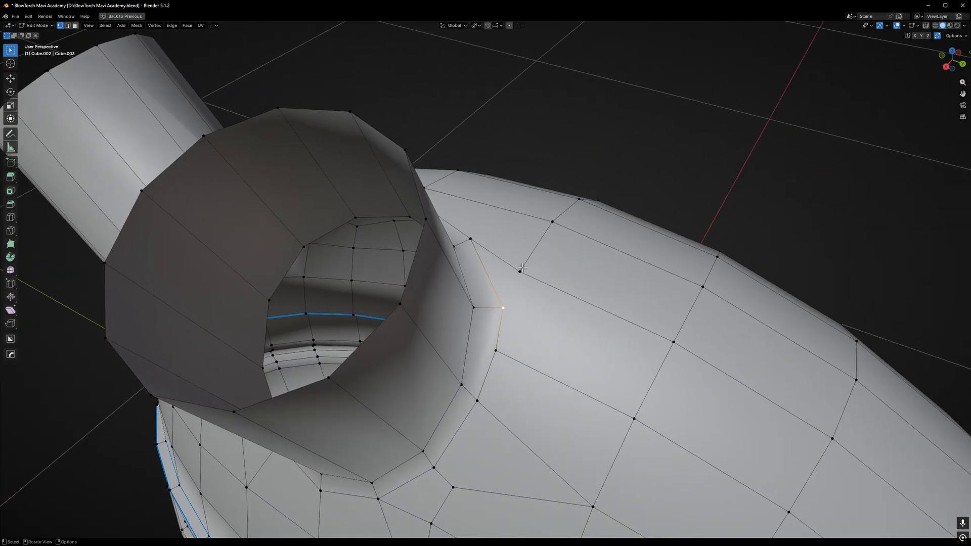
{"action": "left_click", "coordinate": [522, 268]}
{"action": "key", "text": "g"}
{"action": "key", "text": "g"}
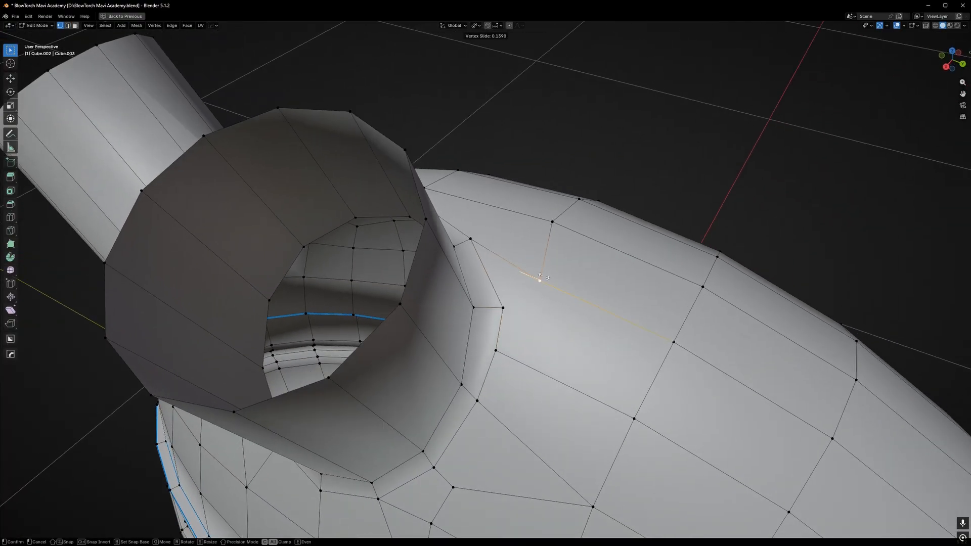
{"action": "left_click", "coordinate": [544, 276]}
- Try to connect the ring corner to the outward dome vertex, and merge the ring vertex below into that corner
{"action": "left_click", "coordinate": [498, 354]}
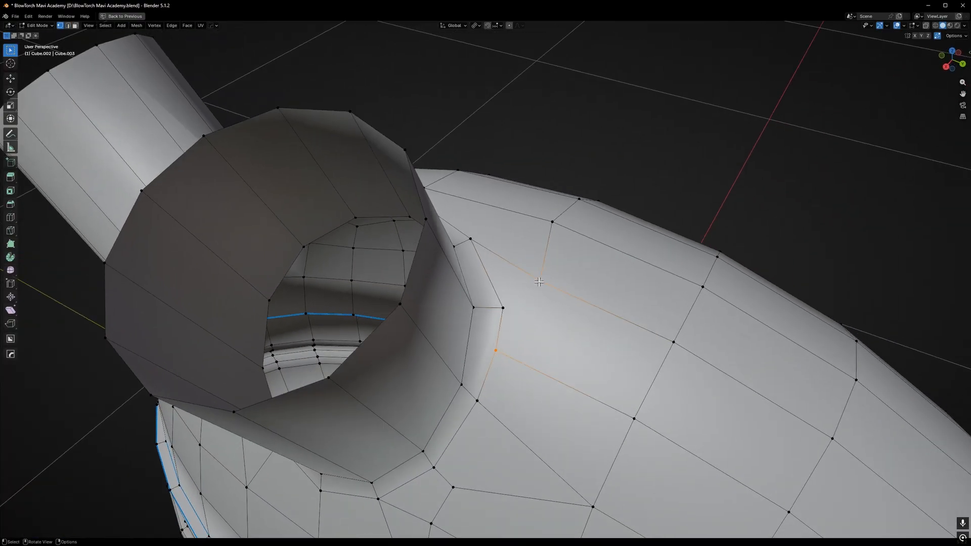
{"action": "middle_click_drag", "start_coordinate": [536, 286], "coordinate": [523, 321]}
{"action": "left_click", "coordinate": [507, 309]}
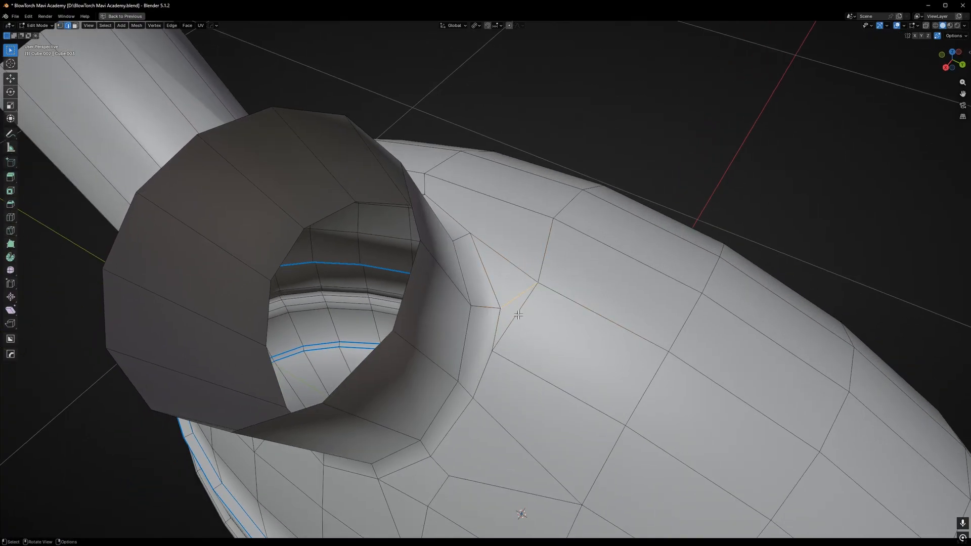
{"action": "key", "text": "ctrl+x"}
{"action": "middle_click_drag", "start_coordinate": [500, 356], "coordinate": [505, 347]}
{"action": "key", "text": "1"}
{"action": "left_click", "coordinate": [496, 353]}
{"action": "key", "text": "g"}
{"action": "key", "text": "g"}
{"action": "left_click", "coordinate": [515, 278]}
- Try removing the edge from the merged ring corner to the dome vertex, and preview the smoothed junction
{"action": "key", "text": "2"}
{"action": "left_click", "coordinate": [517, 294]}
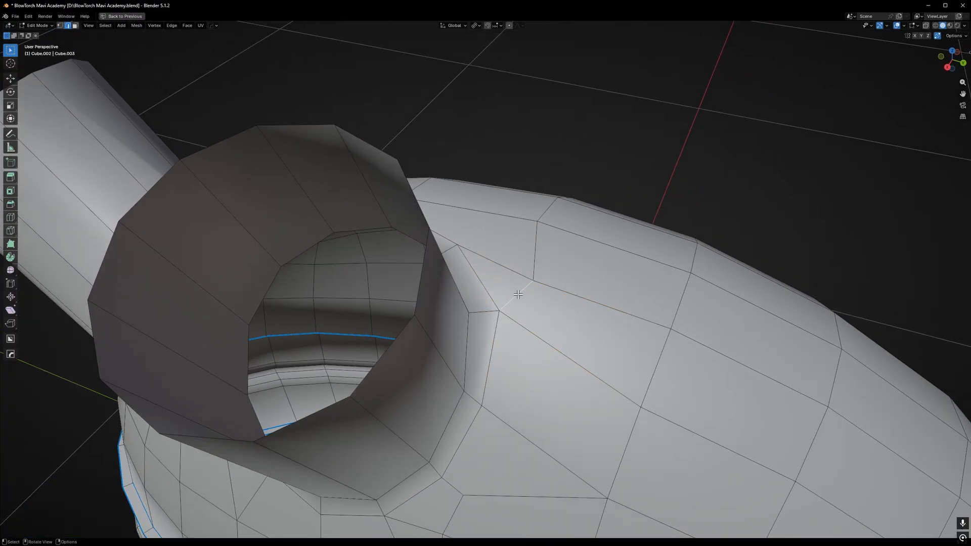
{"action": "key", "text": "ctrl+x"}
{"action": "middle_click_drag", "start_coordinate": [535, 290], "coordinate": [529, 324]}
{"action": "key", "text": "Tab"}
{"action": "scroll", "coordinate": [511, 282], "scroll_direction": "down", "scroll_amount": 5}
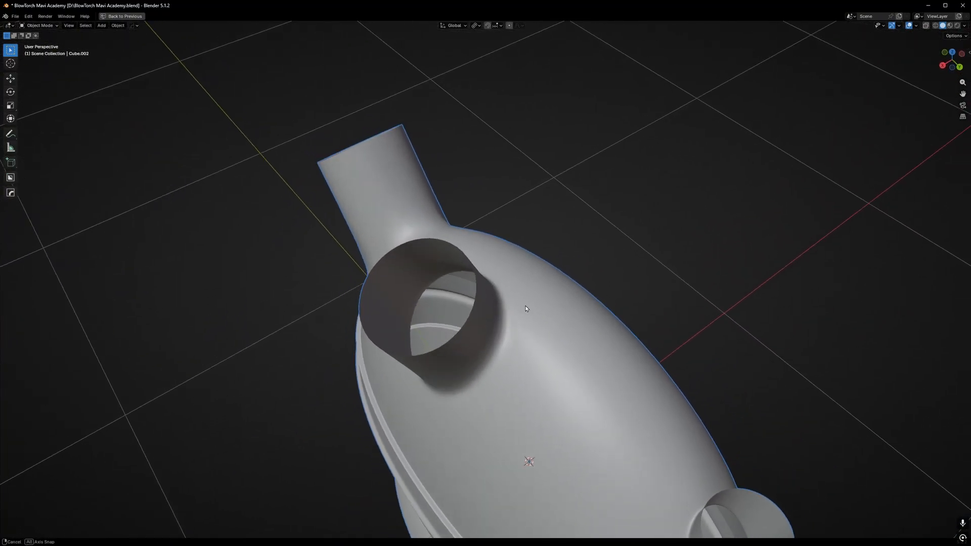
{"action": "scroll", "coordinate": [531, 332], "scroll_direction": "up", "scroll_amount": 6}
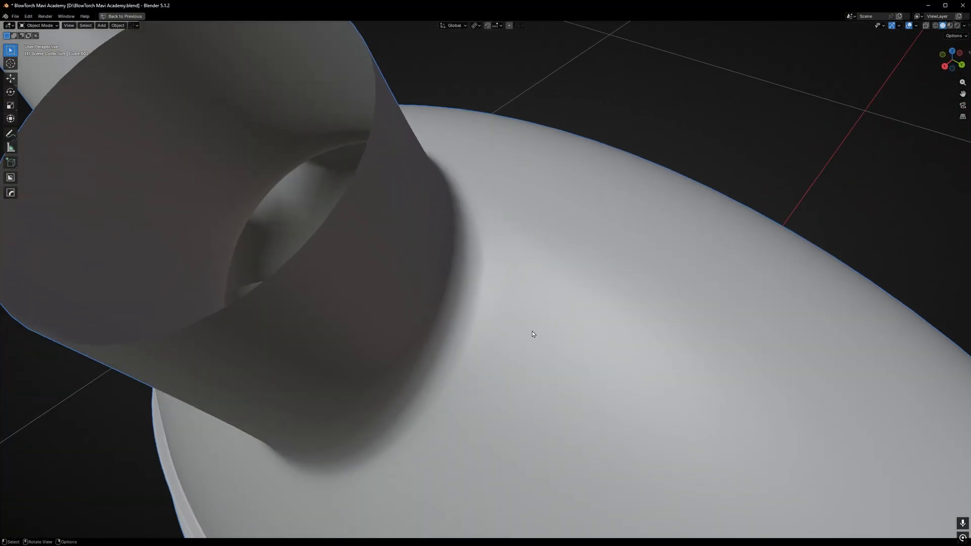
- Dissolve the short edge between the ring corner and the outward dome vertex
{"action": "key", "text": "Tab"}
{"action": "middle_click_drag", "start_coordinate": [547, 274], "coordinate": [488, 264]}
{"action": "key", "text": "2"}
{"action": "left_click", "coordinate": [513, 252]}
{"action": "key", "text": "ctrl+x"}
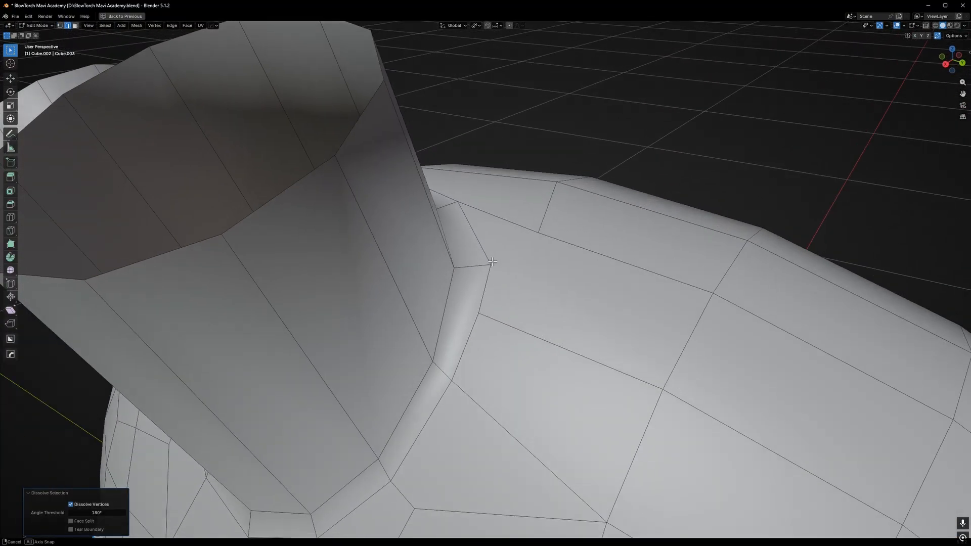
- Slide the ring corner vertex and the ring vertex just below it toward each other along the ring's outer edge
{"action": "key", "text": "1"}
{"action": "left_click", "coordinate": [489, 262]}
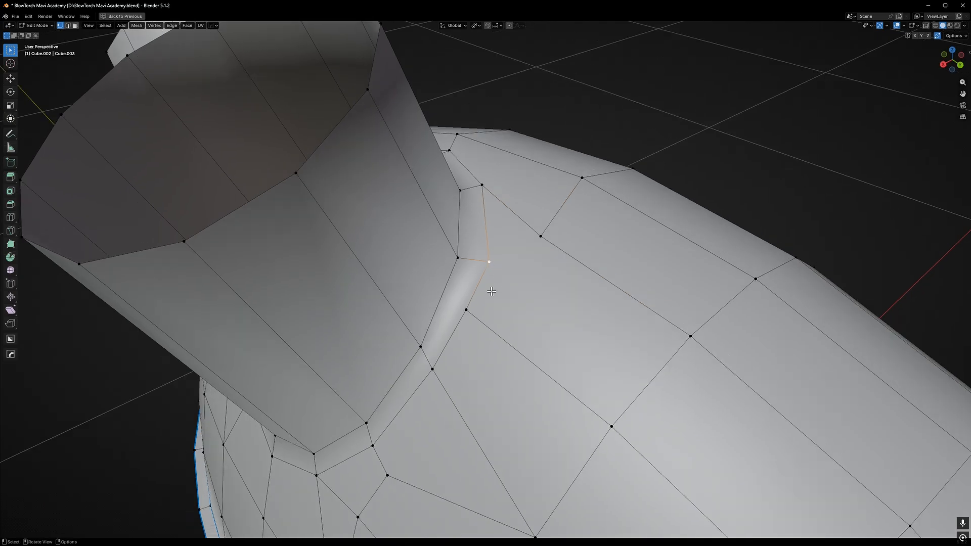
{"action": "key", "text": "g"}
{"action": "key", "text": "g"}
{"action": "left_click", "coordinate": [487, 293]}
{"action": "left_click", "coordinate": [468, 308]}
{"action": "key", "text": "g"}
{"action": "key", "text": "g"}
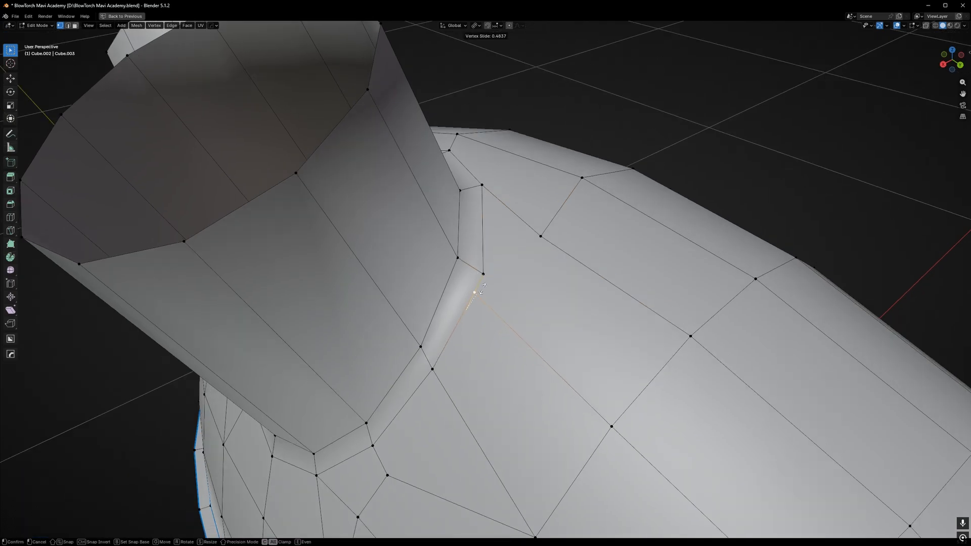
{"action": "left_click", "coordinate": [477, 289]}
- Slide the two neighbouring ring vertices fully together so they merge into one corner joined to the outgoing dome edge
{"action": "left_click", "coordinate": [490, 272]}
{"action": "key", "text": "g"}
{"action": "key", "text": "g"}
{"action": "left_click", "coordinate": [479, 287]}
{"action": "left_click", "coordinate": [478, 290]}
{"action": "key", "text": "g"}
{"action": "key", "text": "g"}
{"action": "left_click", "coordinate": [483, 272]}
- Knife a line of edges across the dome faces beside the ring, between the two existing dome vertices flanking them
{"action": "middle_click_drag", "start_coordinate": [486, 260], "coordinate": [527, 252]}
{"action": "left_click", "coordinate": [528, 235], "text": "shift"}
{"action": "scroll", "coordinate": [528, 268], "scroll_direction": "down", "scroll_amount": 8}
{"action": "scroll", "coordinate": [528, 269], "scroll_direction": "up", "scroll_amount": 2}
{"action": "scroll", "coordinate": [526, 319], "scroll_direction": "up", "scroll_amount": 3}
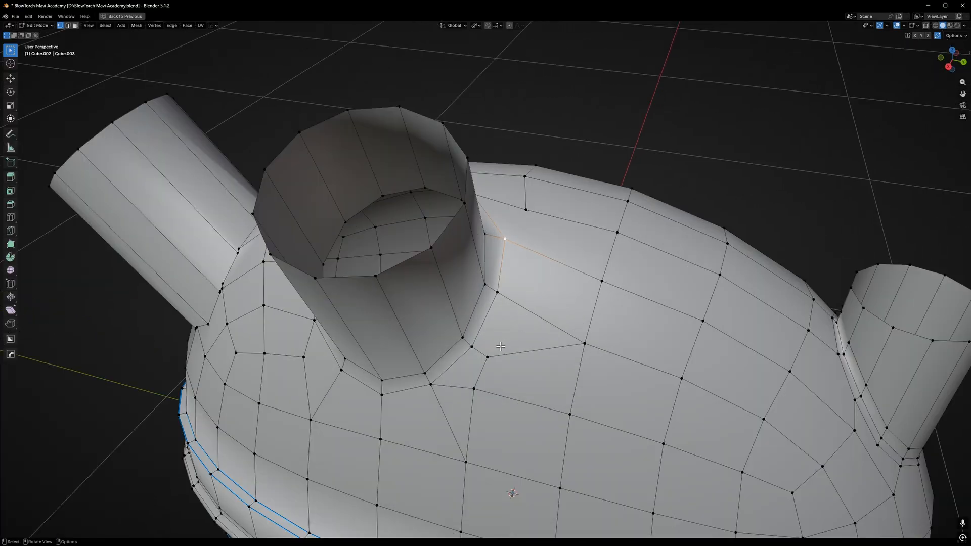
{"action": "left_click", "coordinate": [490, 356]}
{"action": "middle_click_drag", "start_coordinate": [492, 355], "coordinate": [492, 366]}
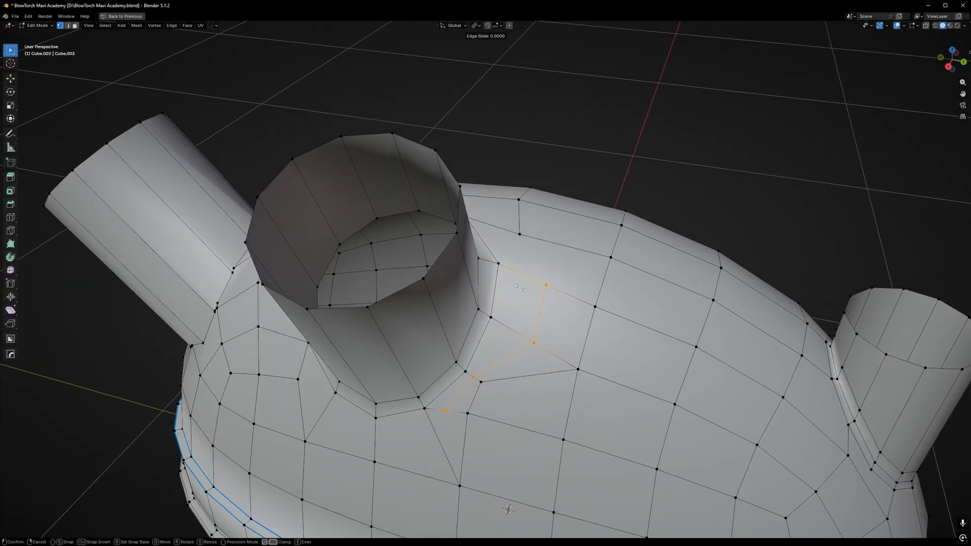
{"action": "key", "text": "k"}
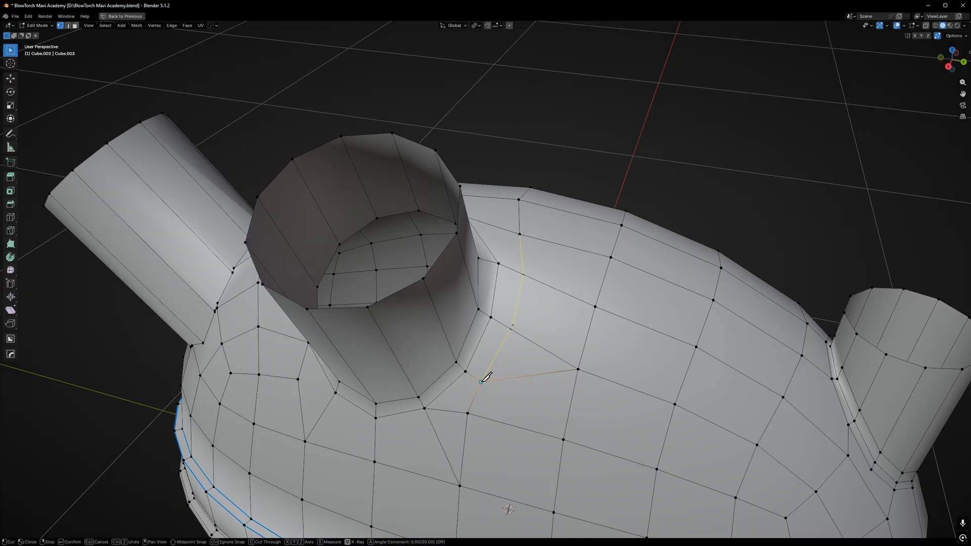
{"action": "key", "text": "Return"}
- Slide the vertices of the new cut beside the ring along their edges to even out the surrounding loop
{"action": "scroll", "coordinate": [505, 338], "scroll_direction": "up", "scroll_amount": 3}
{"action": "left_click", "coordinate": [521, 308]}
{"action": "key", "text": "g"}
{"action": "key", "text": "g"}
{"action": "left_click", "coordinate": [537, 327]}
{"action": "scroll", "coordinate": [540, 327], "scroll_direction": "down", "scroll_amount": 4}
{"action": "scroll", "coordinate": [519, 339], "scroll_direction": "up", "scroll_amount": 1}
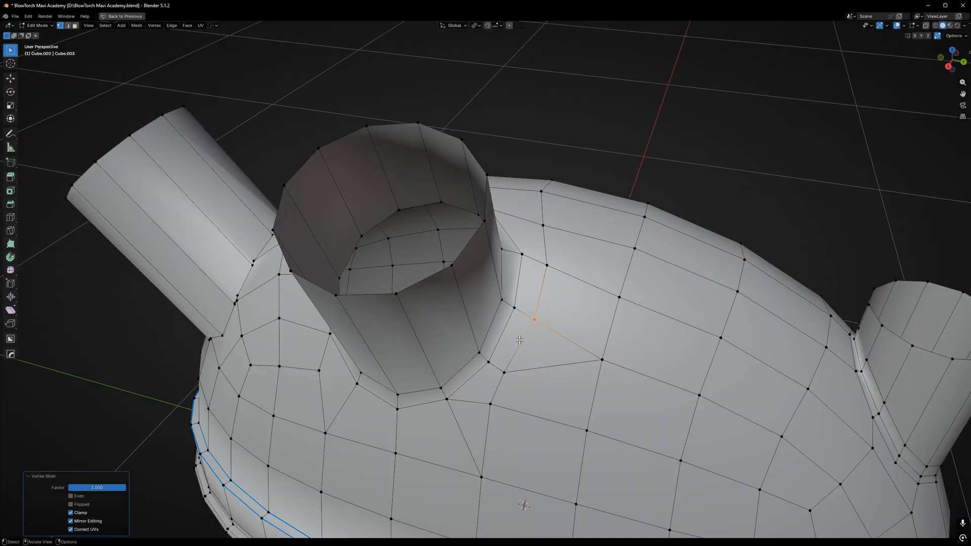
{"action": "middle_click_drag", "start_coordinate": [519, 340], "coordinate": [370, 231]}
{"action": "left_click", "coordinate": [405, 311]}
{"action": "key", "text": "g"}
{"action": "key", "text": "g"}
{"action": "left_click", "coordinate": [378, 232]}
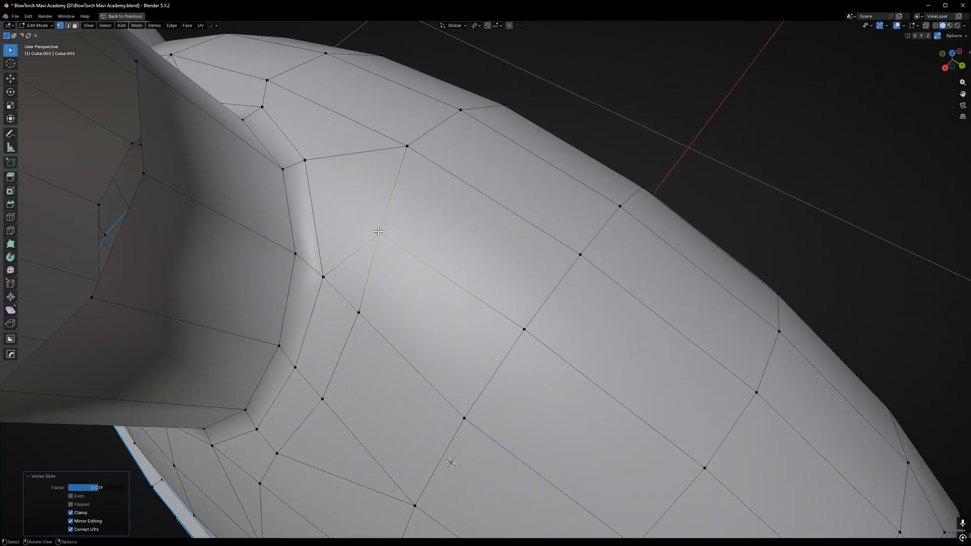
- Try sliding the dome vertex on the new cut along its edge, and undo the slide
{"action": "key", "text": "2"}
{"action": "left_click", "coordinate": [366, 282]}
{"action": "middle_click_drag", "start_coordinate": [361, 287], "coordinate": [377, 281]}
{"action": "key", "text": "1"}
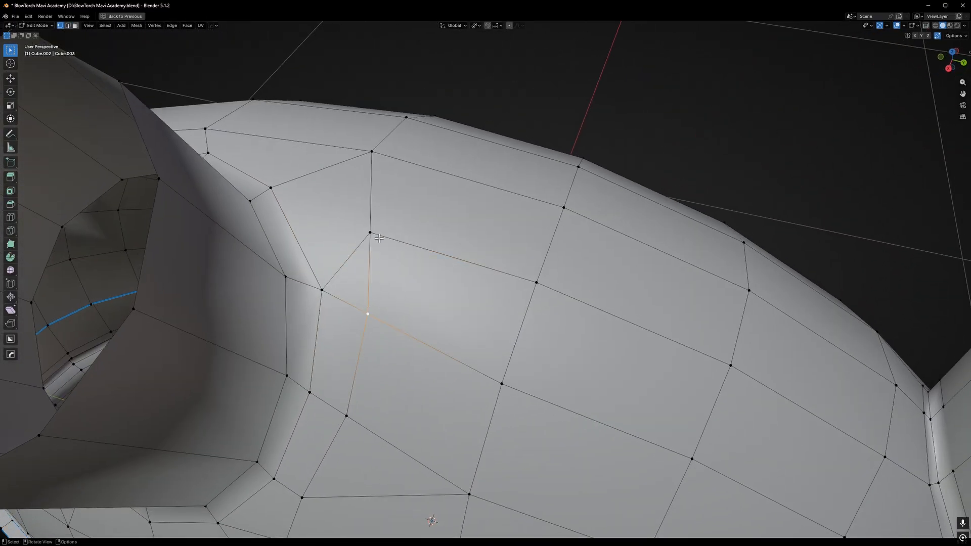
{"action": "key", "text": "g"}
{"action": "key", "text": "g"}
{"action": "left_click", "coordinate": [380, 222]}
{"action": "key", "text": "ctrl+z"}
- Try rerouting the diagonal edge between the ring and the new loop, preview the smoothed tank, and undo the changes
{"action": "left_click", "coordinate": [355, 259]}
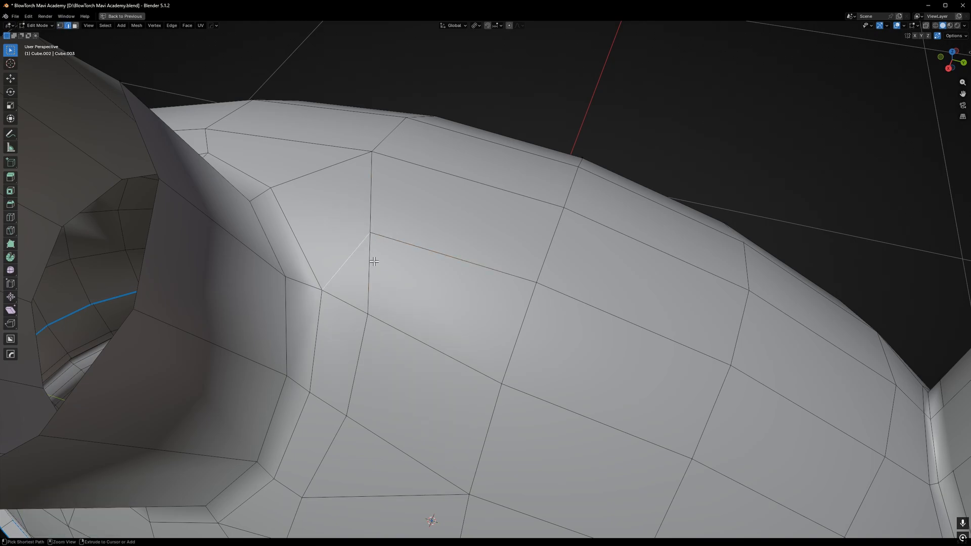
{"action": "key", "text": "1"}
{"action": "middle_click_drag", "start_coordinate": [375, 231], "coordinate": [503, 217]}
{"action": "key", "text": "j"}
{"action": "key", "text": "2"}
{"action": "key", "text": "Tab"}
{"action": "scroll", "coordinate": [438, 254], "scroll_direction": "down", "scroll_amount": 6}
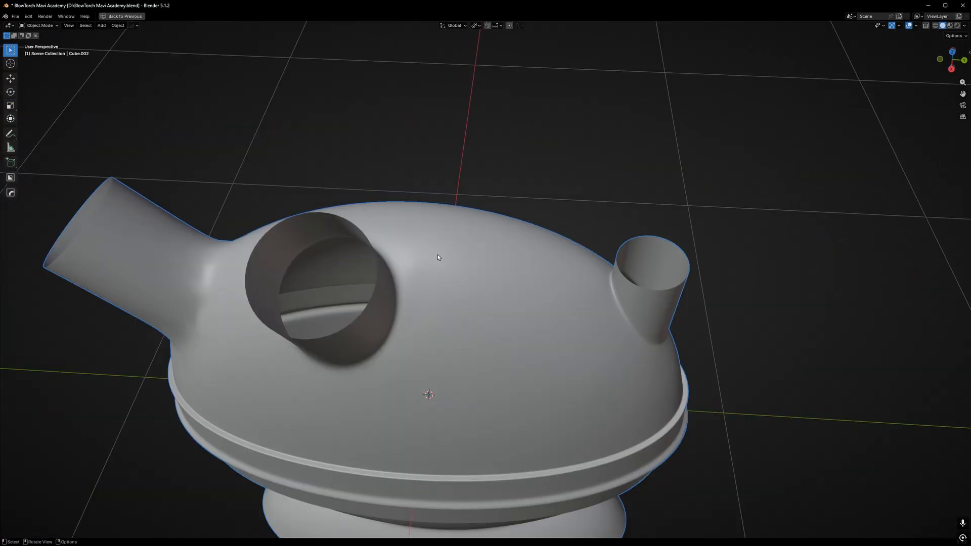
{"action": "scroll", "coordinate": [437, 254], "scroll_direction": "up", "scroll_amount": 3}
{"action": "key", "text": "Tab"}
{"action": "key", "text": "ctrl+z"}
{"action": "key", "text": "ctrl+z"}
{"action": "key", "text": "ctrl+z"}
{"action": "key", "text": "ctrl+z"}
{"action": "key", "text": "ctrl+z"}
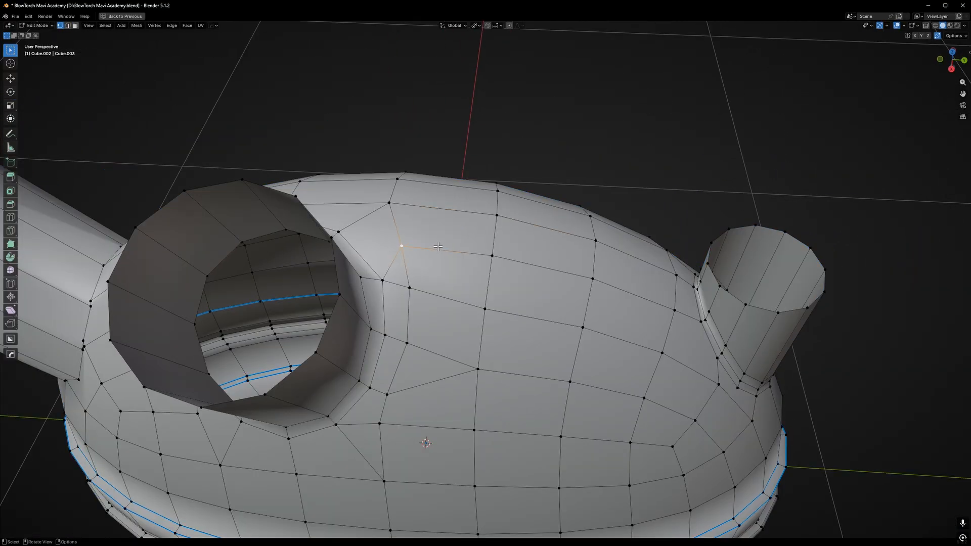
- Examine the face between the ring and the new dome loop along with its boundary edges
{"action": "middle_click_drag", "start_coordinate": [438, 246], "coordinate": [394, 266]}
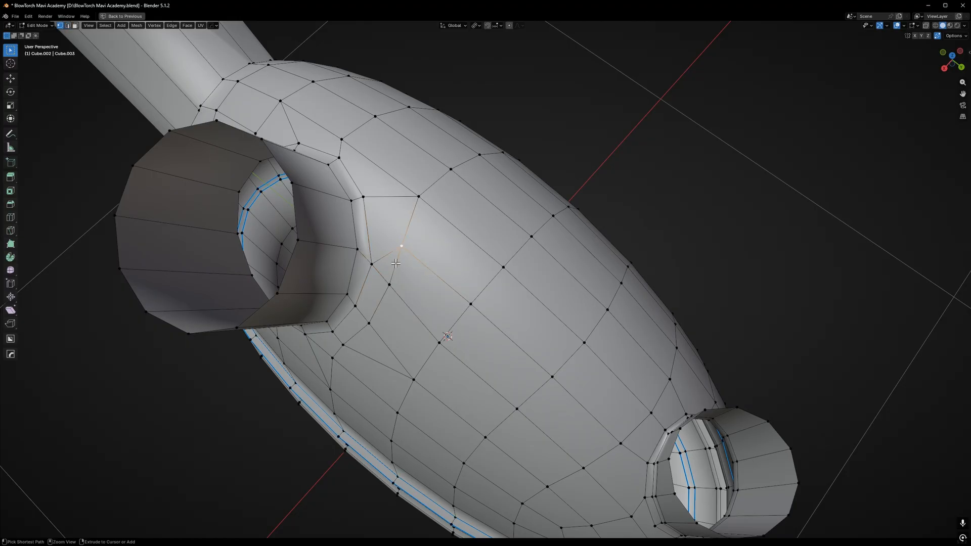
{"action": "key", "text": "2"}
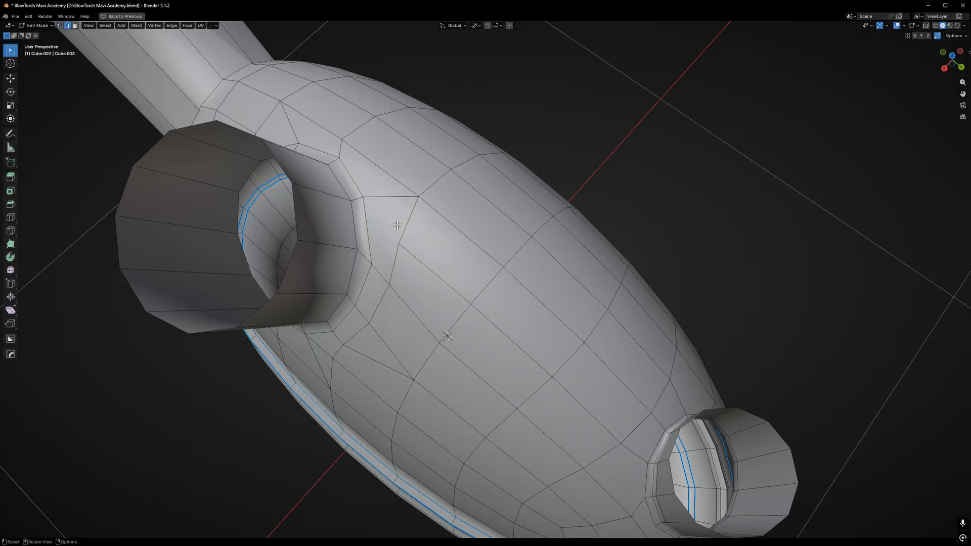
{"action": "middle_click_drag", "start_coordinate": [396, 226], "coordinate": [402, 238]}
{"action": "key", "text": "3"}
{"action": "left_click", "coordinate": [390, 242]}
{"action": "scroll", "coordinate": [394, 237], "scroll_direction": "up", "scroll_amount": 4}
{"action": "middle_click_drag", "start_coordinate": [417, 200], "coordinate": [492, 232]}
{"action": "key", "text": "2"}
{"action": "left_click", "coordinate": [388, 248]}
- Dissolve the unwanted dome edge beside the ring on the side facing the angled fitting
{"action": "scroll", "coordinate": [387, 249], "scroll_direction": "down", "scroll_amount": 7}
{"action": "scroll", "coordinate": [385, 314], "scroll_direction": "up", "scroll_amount": 3}
{"action": "middle_click_drag", "start_coordinate": [351, 336], "coordinate": [354, 312]}
{"action": "left_click", "coordinate": [354, 313]}
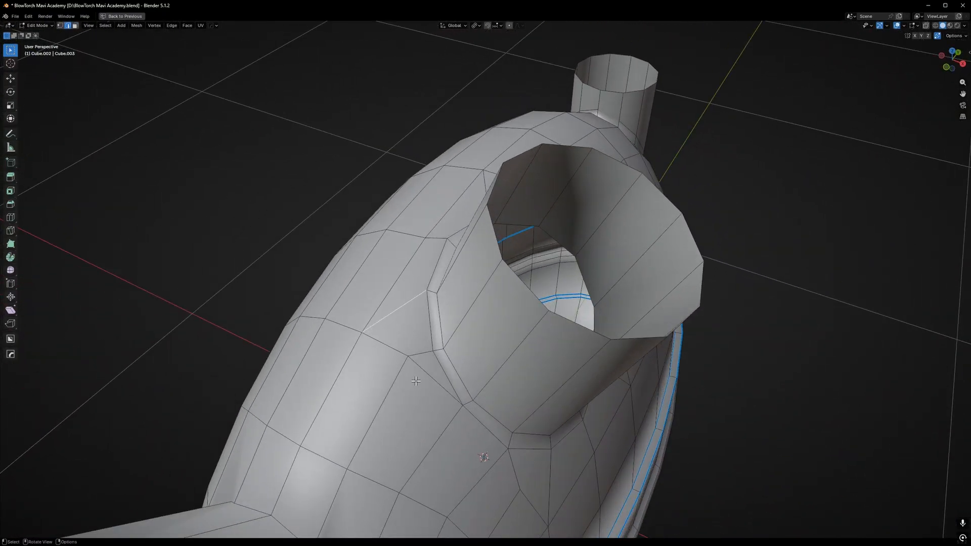
{"action": "left_click", "coordinate": [416, 381]}
{"action": "middle_click_drag", "start_coordinate": [417, 380], "coordinate": [397, 283]}
{"action": "key", "text": "ctrl+x"}
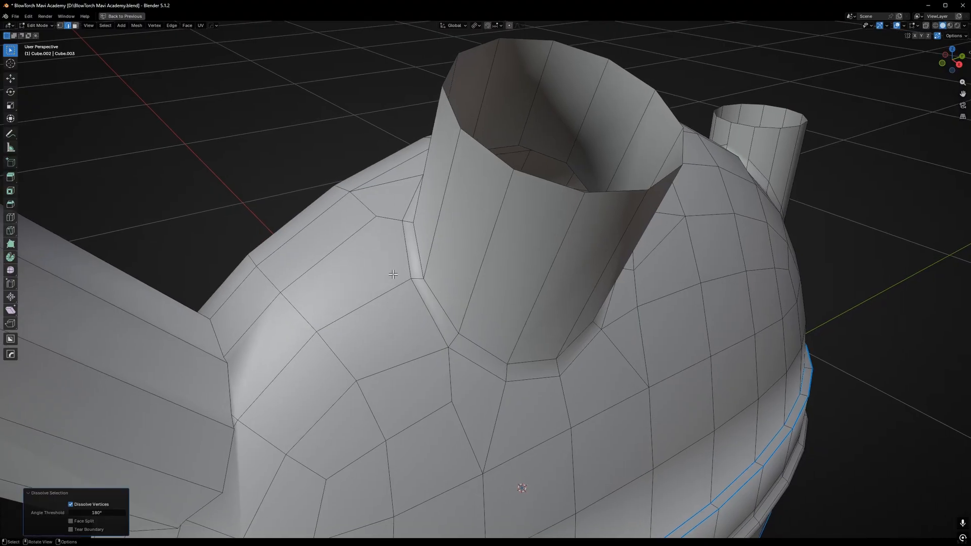
- Knife a loop segment from the dome vertex beside the ring across two radial edges to the vertex below it
{"action": "key", "text": "k"}
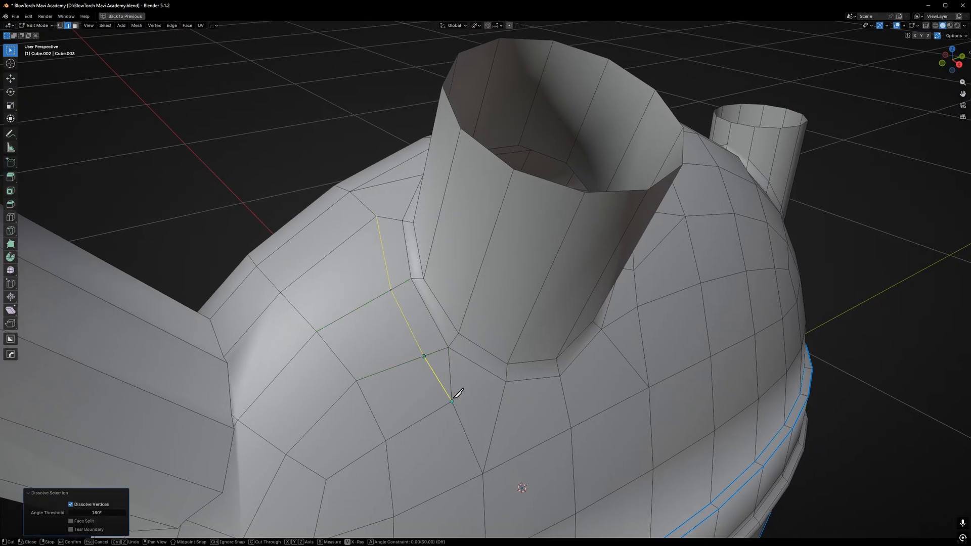
{"action": "key", "text": "Return"}
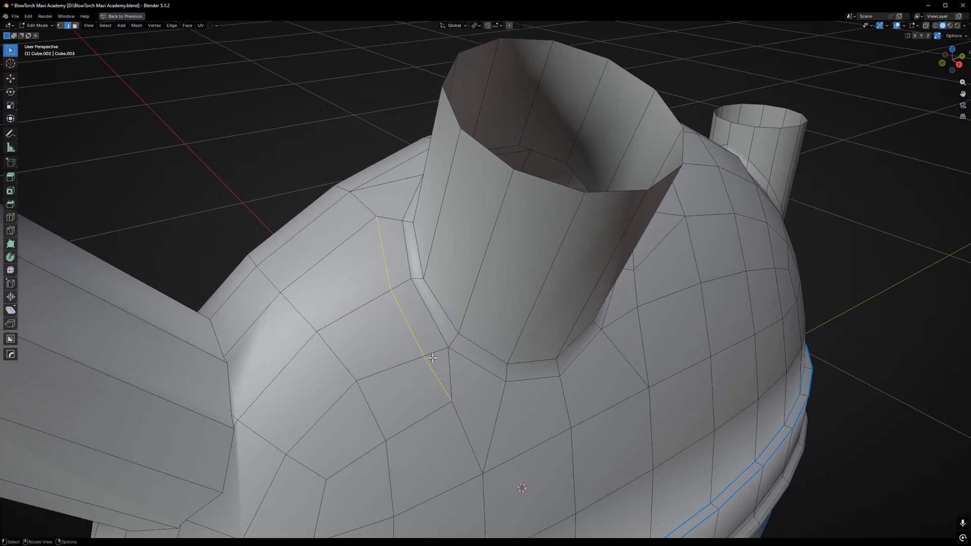
{"action": "scroll", "coordinate": [391, 244], "scroll_direction": "up", "scroll_amount": 4}
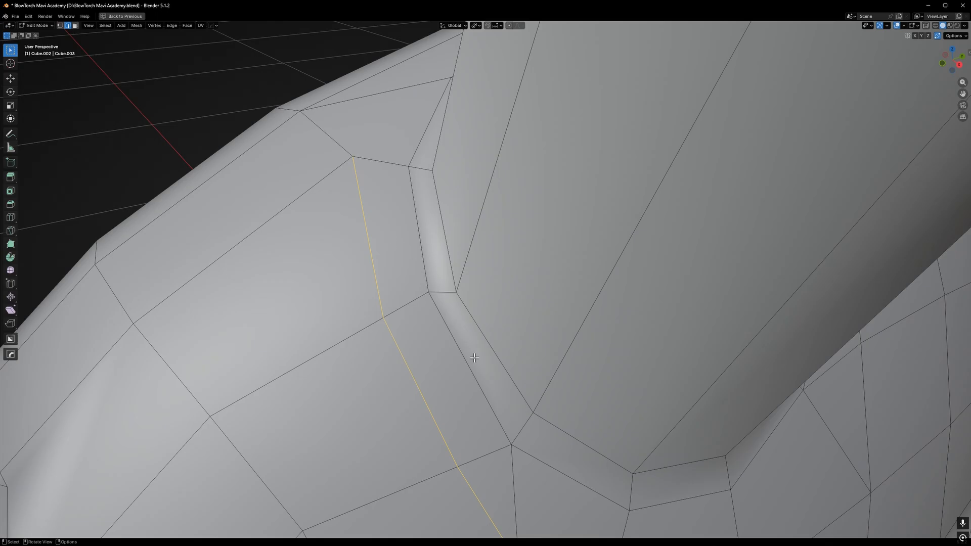
- Dissolve the short edge joining the ring corner to the end vertex of the new cut
{"action": "middle_click_drag", "start_coordinate": [474, 357], "coordinate": [464, 322], "text": "shift"}
{"action": "left_click", "coordinate": [424, 262]}
{"action": "mouse_move", "coordinate": [424, 262]}
{"action": "middle_mouse_down"}
{"action": "mouse_move", "coordinate": [418, 245]}
{"action": "mouse_move", "coordinate": [422, 253]}
{"action": "middle_mouse_up"}
{"action": "key", "text": "ctrl+x"}
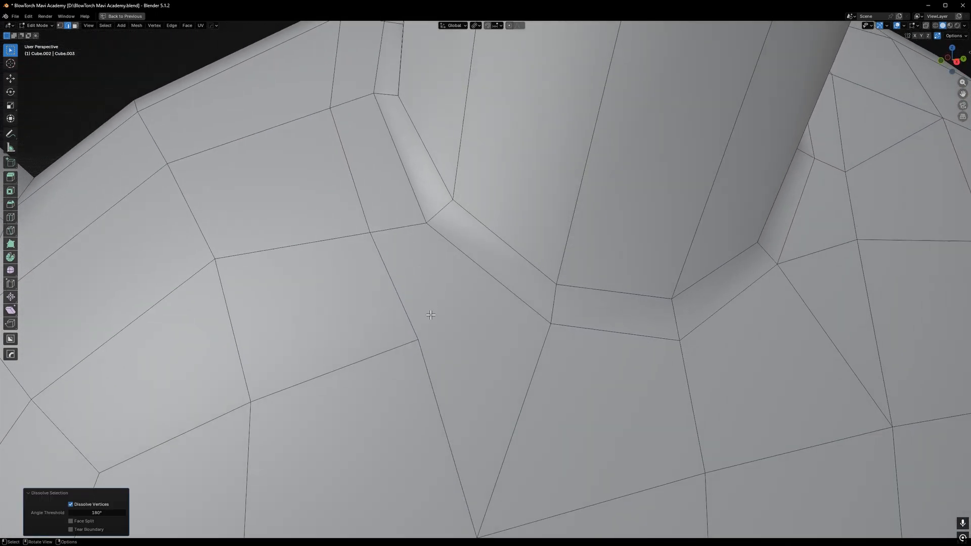
- Extend the loop from the cut's end vertex across the radial edge below the ring to the next dome vertex
{"action": "key", "text": "1"}
{"action": "left_click", "coordinate": [427, 334]}
{"action": "mouse_move", "coordinate": [438, 338]}
{"action": "middle_mouse_down", "text": "shift"}
{"action": "mouse_move", "coordinate": [420, 312]}
{"action": "mouse_move", "coordinate": [427, 341]}
{"action": "mouse_move", "coordinate": [439, 334]}
{"action": "middle_mouse_up", "text": "shift"}
{"action": "scroll", "coordinate": [420, 311], "scroll_direction": "down", "scroll_amount": 2}
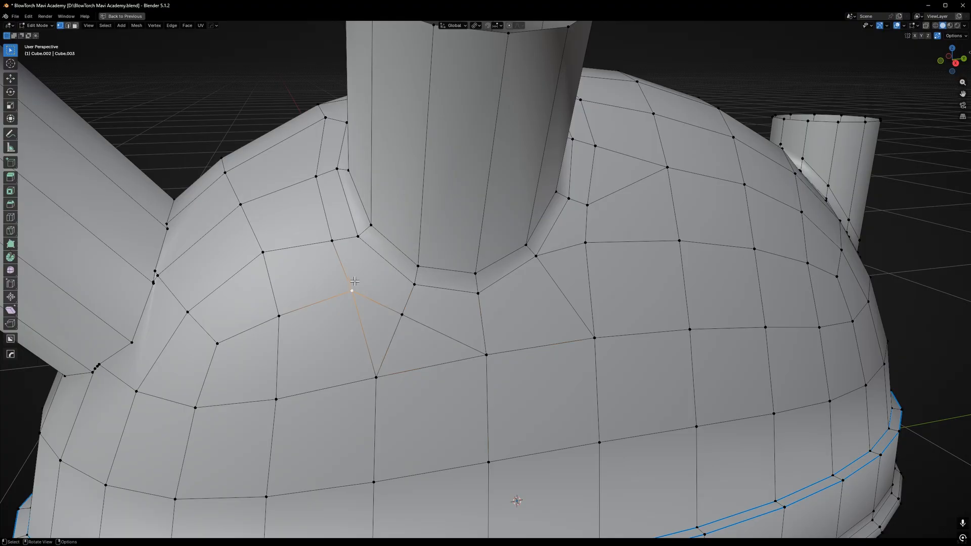
{"action": "middle_click_drag", "start_coordinate": [354, 289], "coordinate": [360, 290]}
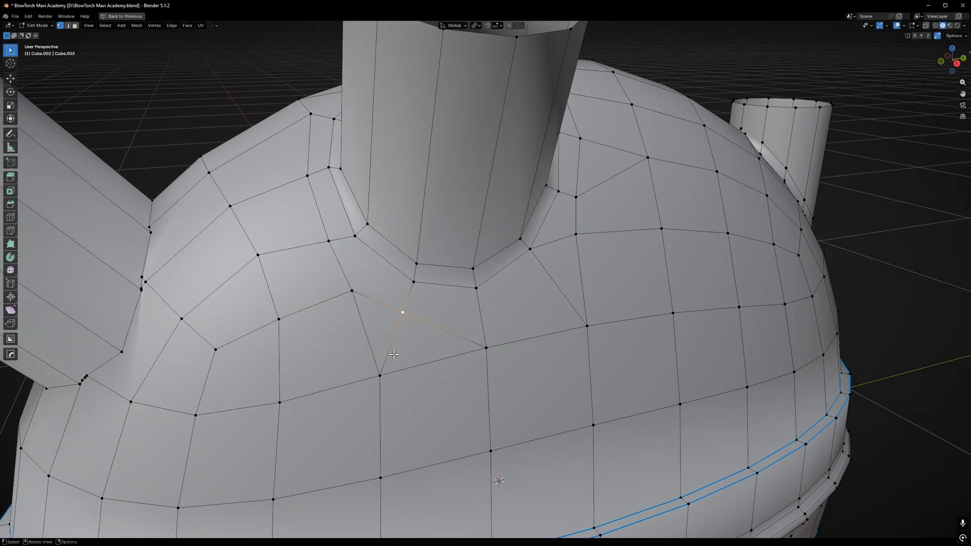
- Try sliding the new vertex below the ring along its edge and merging the neighbouring loop vertex into it
{"action": "key", "text": "g"}
{"action": "key", "text": "g"}
{"action": "left_click", "coordinate": [397, 324]}
{"action": "left_click", "coordinate": [350, 289]}
{"action": "key", "text": "g"}
{"action": "key", "text": "g"}
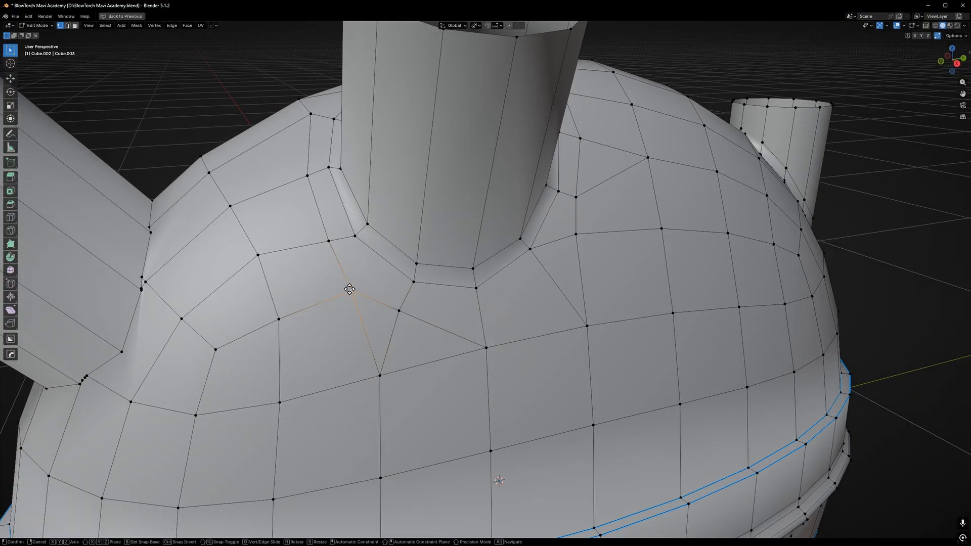
{"action": "left_click", "coordinate": [403, 307]}
- Try sliding the adjacent dome vertex by a factor of about 0.05, and undo the recent vertex slides and merge
{"action": "left_click", "coordinate": [280, 317]}
{"action": "key", "text": "g"}
{"action": "key", "text": "g"}
{"action": "left_click", "coordinate": [279, 322]}
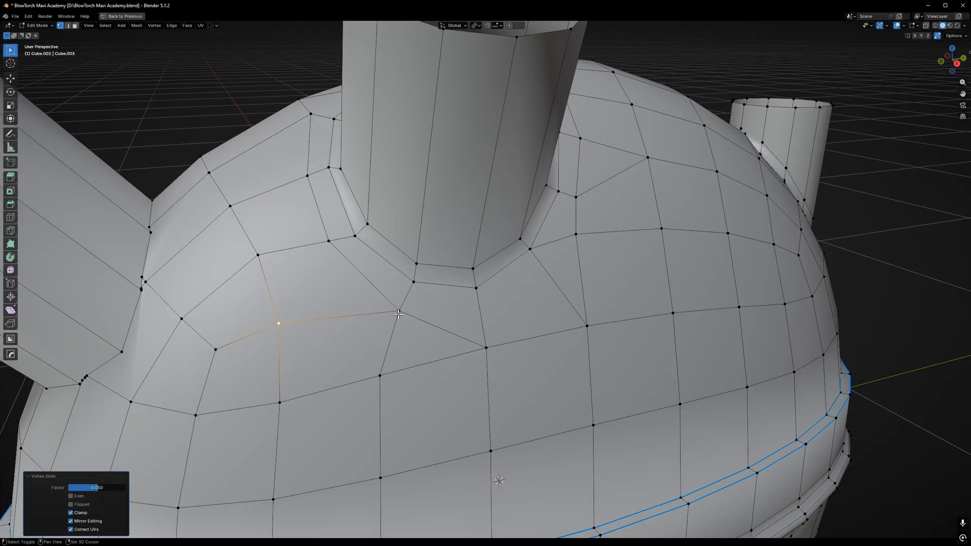
{"action": "left_click", "coordinate": [398, 312]}
{"action": "key", "text": "g"}
{"action": "key", "text": "g"}
{"action": "right_click", "coordinate": [333, 288]}
{"action": "key", "text": "ctrl+z"}
{"action": "key", "text": "ctrl+z"}
{"action": "key", "text": "ctrl+z"}
{"action": "key", "text": "ctrl+z"}
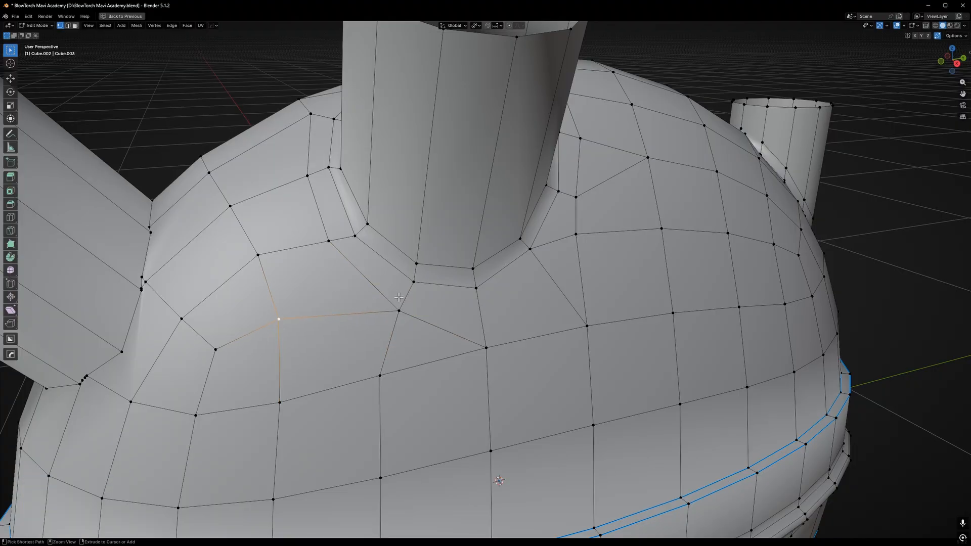
- Slide the loop vertex below the ring along its edge, and preview the smoothed tank
{"action": "key", "text": "1"}
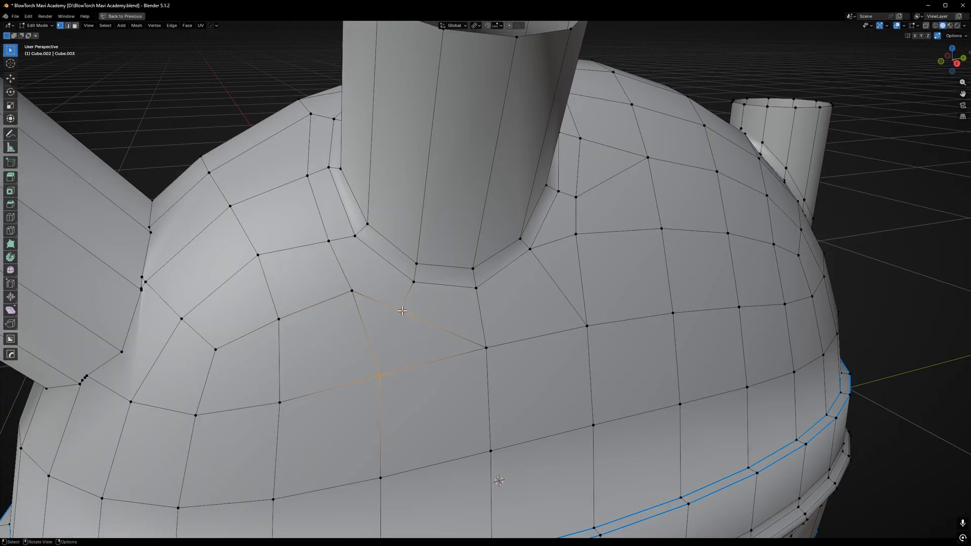
{"action": "left_click", "coordinate": [399, 310]}
{"action": "key", "text": "g"}
{"action": "key", "text": "g"}
{"action": "left_click", "coordinate": [449, 243]}
{"action": "key", "text": "Tab"}
{"action": "scroll", "coordinate": [440, 304], "scroll_direction": "down", "scroll_amount": 6}
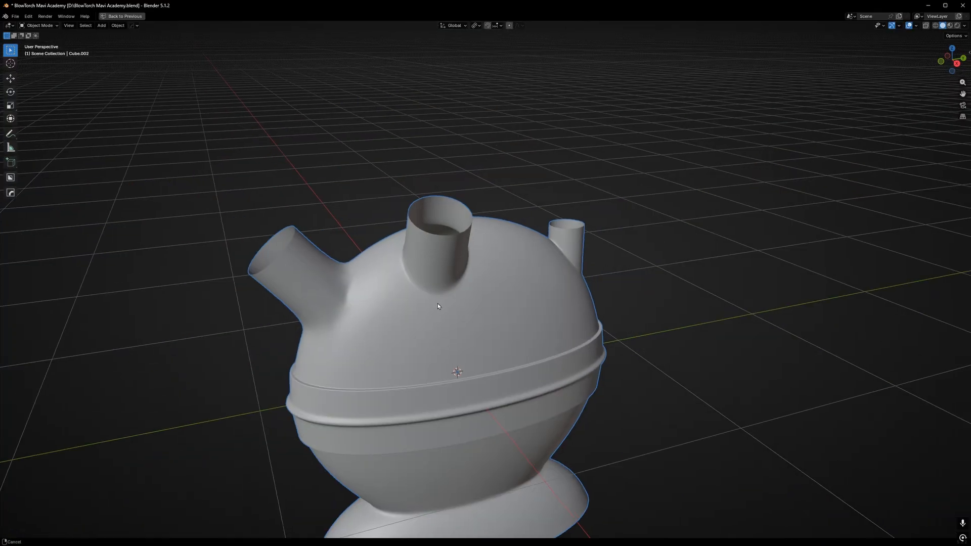
- Add an edge loop around the base of the middle fitting, and check the smoothed junction
{"action": "middle_click_drag", "start_coordinate": [438, 304], "coordinate": [391, 298], "text": "shift"}
{"action": "mouse_move", "coordinate": [391, 298]}
{"action": "middle_mouse_down"}
{"action": "mouse_move", "coordinate": [344, 296]}
{"action": "mouse_move", "coordinate": [391, 297]}
{"action": "mouse_move", "coordinate": [358, 275]}
{"action": "mouse_move", "coordinate": [389, 289]}
{"action": "mouse_move", "coordinate": [383, 299]}
{"action": "middle_mouse_up"}
{"action": "scroll", "coordinate": [391, 297], "scroll_direction": "up", "scroll_amount": 2}
{"action": "scroll", "coordinate": [378, 298], "scroll_direction": "up", "scroll_amount": 2}
{"action": "middle_click_drag", "start_coordinate": [308, 297], "coordinate": [412, 384]}
{"action": "key", "text": "Tab"}
{"action": "key", "text": "ctrl+r"}
{"action": "left_click", "coordinate": [375, 297]}
{"action": "key", "text": "Tab"}
{"action": "scroll", "coordinate": [388, 308], "scroll_direction": "down", "scroll_amount": 6}
{"action": "scroll", "coordinate": [394, 319], "scroll_direction": "up", "scroll_amount": 5}
{"action": "scroll", "coordinate": [372, 325], "scroll_direction": "up", "scroll_amount": 3}
- Examine the diagonal edge below the middle fitting's ring and the surrounding junction topology
{"action": "key", "text": "Tab"}
{"action": "key", "text": "ctrl+r"}
{"action": "key", "text": "2"}
{"action": "left_click", "coordinate": [449, 368]}
{"action": "scroll", "coordinate": [435, 373], "scroll_direction": "up", "scroll_amount": 2}
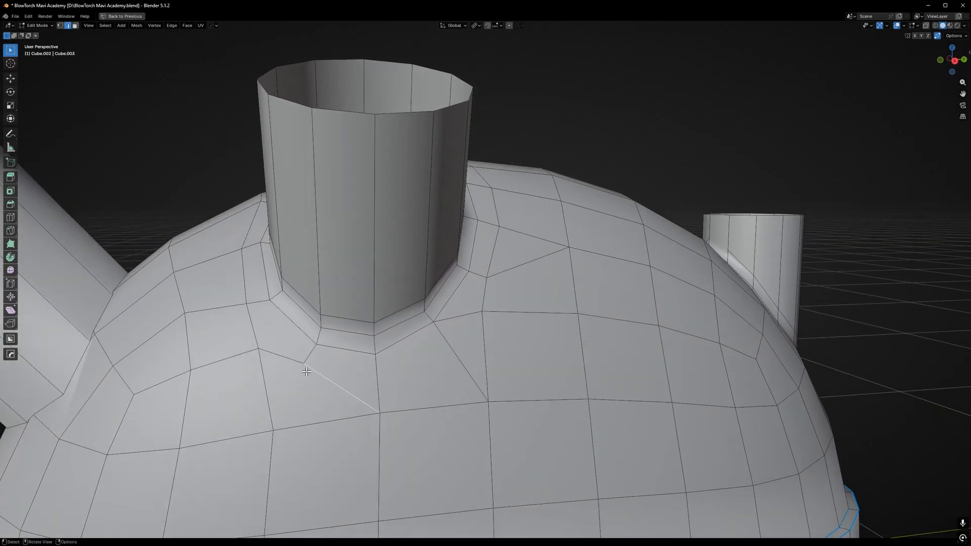
{"action": "middle_click_drag", "start_coordinate": [307, 371], "coordinate": [439, 258]}
{"action": "key", "text": "Tab"}
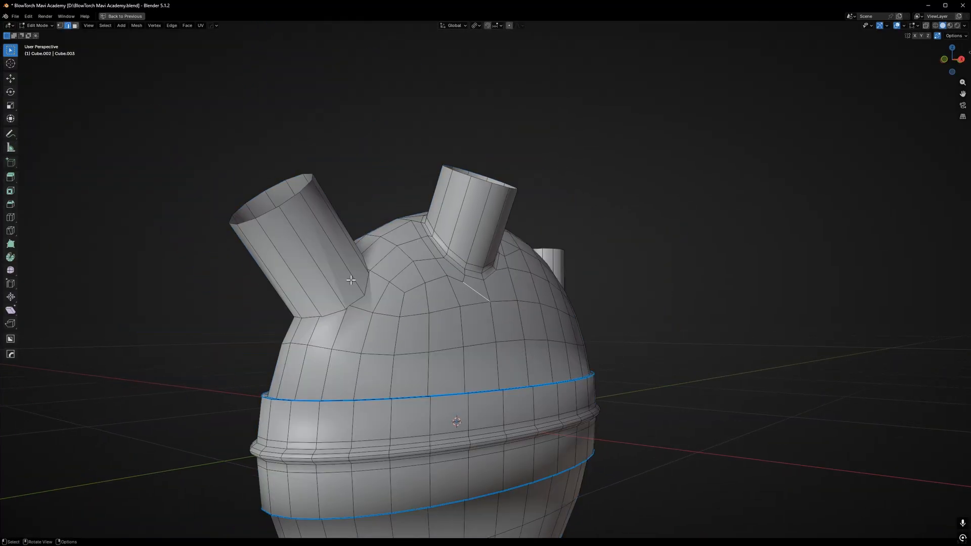
- Slide the crowded vertices at the angled fitting's lower junction corner together with a factor of 1.0, merging the duplicate
{"action": "scroll", "coordinate": [350, 280], "scroll_direction": "up", "scroll_amount": 5}
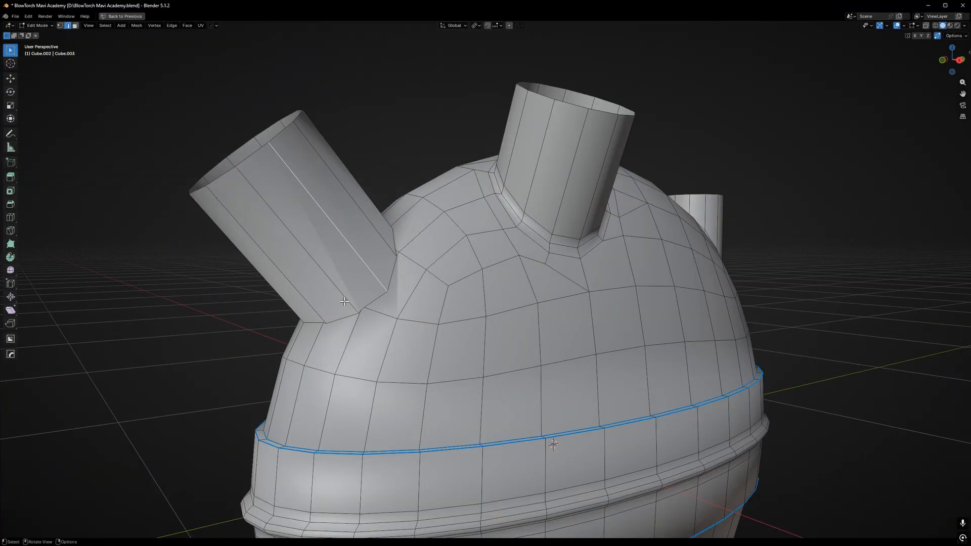
{"action": "middle_click_drag", "start_coordinate": [570, 251], "coordinate": [560, 249], "text": "shift"}
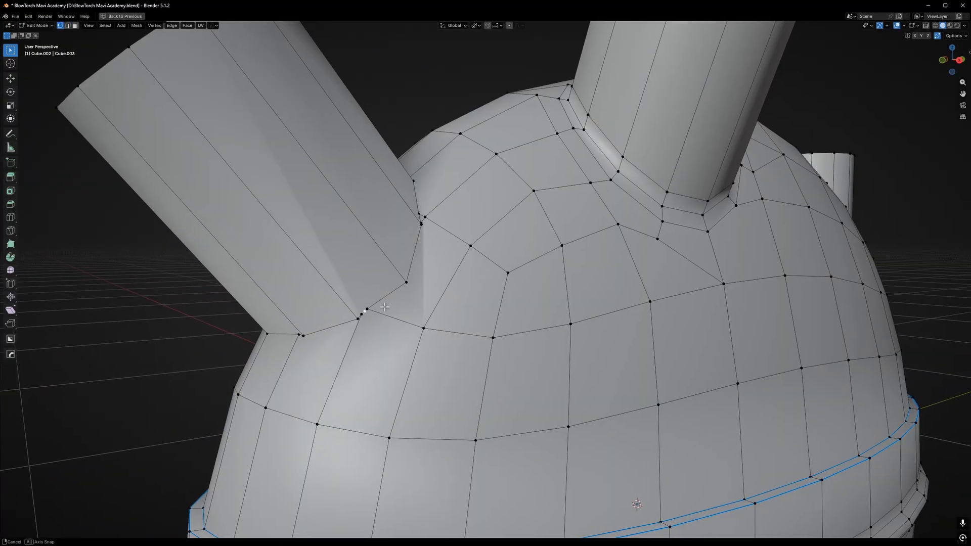
{"action": "scroll", "coordinate": [394, 307], "scroll_direction": "up", "scroll_amount": 4}
{"action": "middle_click_drag", "start_coordinate": [385, 307], "coordinate": [345, 307]}
{"action": "key", "text": "g"}
{"action": "key", "text": "g"}
{"action": "left_click", "coordinate": [455, 264]}
{"action": "key", "text": "g"}
{"action": "key", "text": "g"}
{"action": "left_click", "coordinate": [483, 284]}
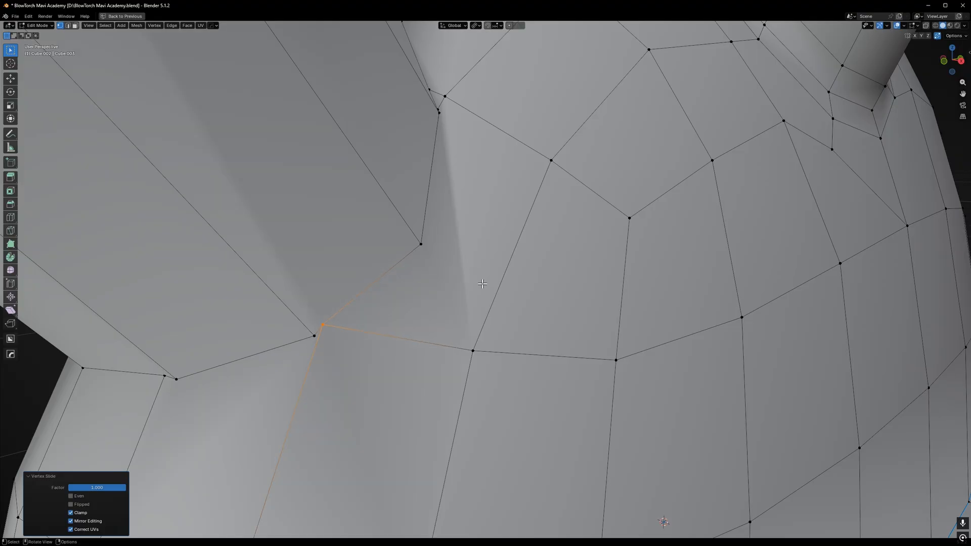
- Slide the stray vertex on the underside of the angled fitting's junction by a factor of 1.0 into the cylinder vertex
{"action": "scroll", "coordinate": [483, 325], "scroll_direction": "down", "scroll_amount": 7}
{"action": "middle_click_drag", "start_coordinate": [484, 326], "coordinate": [439, 308]}
{"action": "scroll", "coordinate": [410, 342], "scroll_direction": "up", "scroll_amount": 2}
{"action": "left_click", "coordinate": [410, 343]}
{"action": "key", "text": "g"}
{"action": "key", "text": "g"}
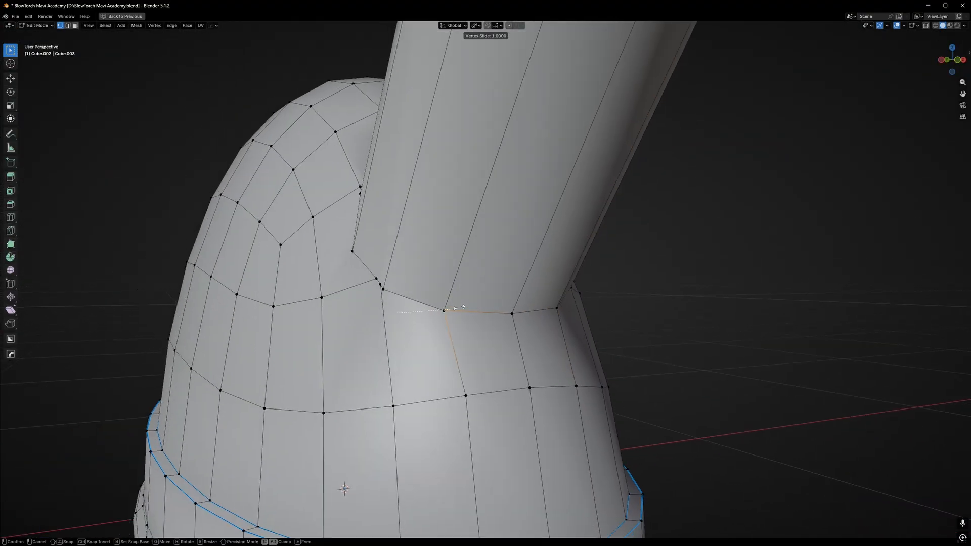
{"action": "left_click", "coordinate": [470, 307]}
- Merge the remaining close vertices at the angled fitting's junction corner by sliding them by a factor of 1.0
{"action": "middle_click_drag", "start_coordinate": [361, 302], "coordinate": [398, 316]}
{"action": "left_click", "coordinate": [358, 273]}
{"action": "key", "text": "g"}
{"action": "key", "text": "g"}
{"action": "left_click", "coordinate": [364, 281]}
{"action": "key", "text": "g"}
{"action": "key", "text": "g"}
{"action": "left_click", "coordinate": [463, 319]}
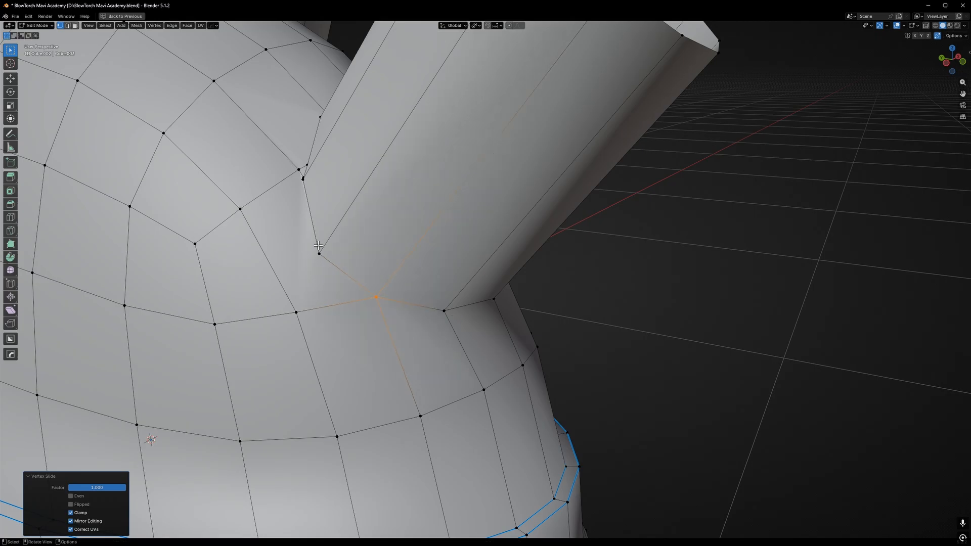
- Slide two stray vertices at the side of the angled fitting's junction by a factor of 1.0 into their neighbouring vertices
{"action": "left_click", "coordinate": [318, 248]}
{"action": "middle_click_drag", "start_coordinate": [283, 189], "coordinate": [305, 209]}
{"action": "left_click", "coordinate": [270, 165]}
{"action": "middle_click_drag", "start_coordinate": [270, 165], "coordinate": [296, 186]}
{"action": "scroll", "coordinate": [281, 141], "scroll_direction": "up", "scroll_amount": 4}
{"action": "middle_click_drag", "start_coordinate": [278, 127], "coordinate": [435, 202], "text": "shift"}
{"action": "left_click", "coordinate": [321, 297]}
{"action": "key", "text": "g"}
{"action": "key", "text": "g"}
{"action": "left_click", "coordinate": [362, 353]}
{"action": "left_click", "coordinate": [317, 332]}
{"action": "key", "text": "g"}
{"action": "key", "text": "g"}
{"action": "left_click", "coordinate": [366, 302]}
- Move the remaining stray vertices along the upper side of the angled fitting's junction onto the cylinder's edge vertices
{"action": "scroll", "coordinate": [303, 228], "scroll_direction": "down", "scroll_amount": 5}
{"action": "left_click", "coordinate": [282, 204]}
{"action": "key", "text": "g"}
{"action": "left_click", "coordinate": [283, 208]}
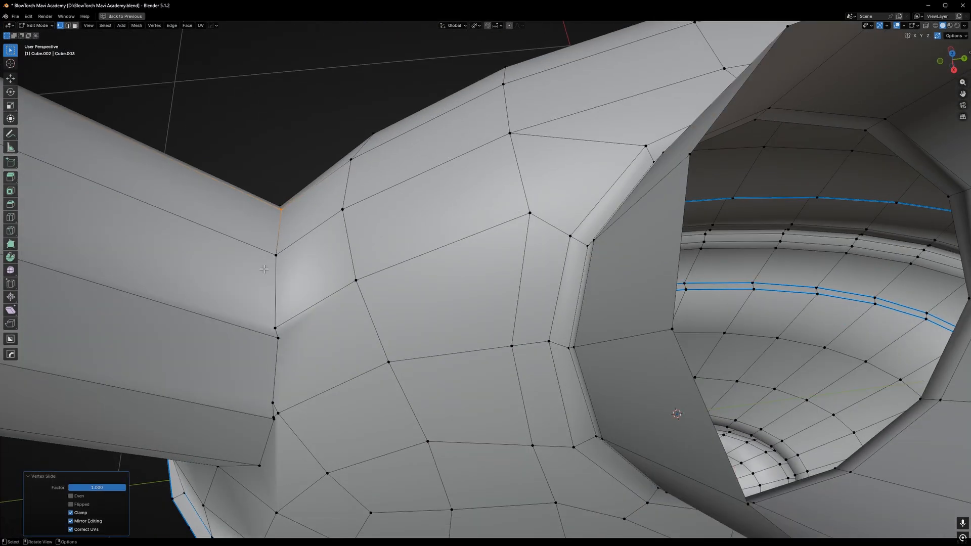
{"action": "left_click", "coordinate": [276, 253]}
{"action": "key", "text": "g"}
{"action": "middle_click_drag", "start_coordinate": [276, 253], "coordinate": [311, 262]}
{"action": "left_click", "coordinate": [287, 251]}
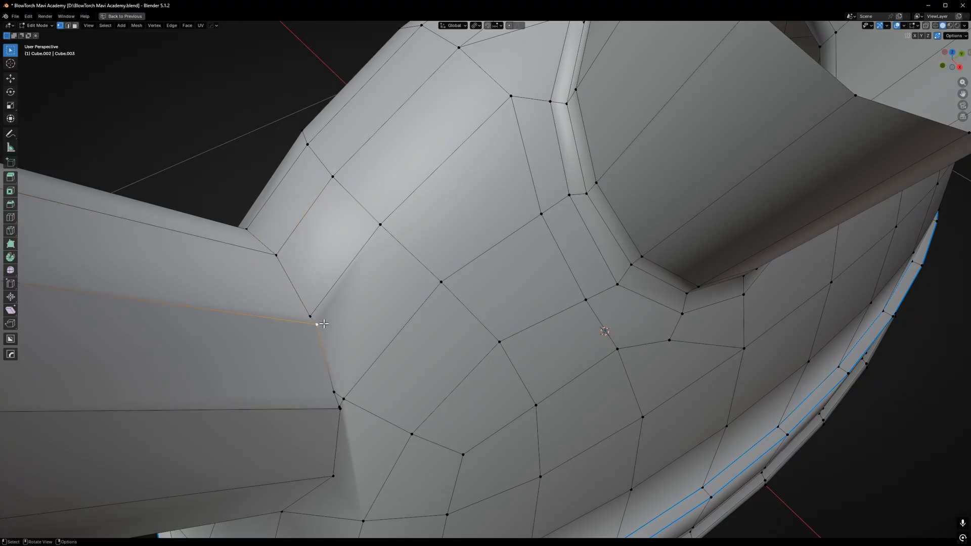
{"action": "key", "text": "g"}
{"action": "key", "text": "g"}
{"action": "left_click", "coordinate": [372, 351]}
- Slide the crowded vertices at the front corner of the angled fitting's junction by a factor of 1.0, merging the duplicates
{"action": "middle_click_drag", "start_coordinate": [371, 351], "coordinate": [308, 305]}
{"action": "left_click", "coordinate": [314, 287]}
{"action": "key", "text": "g"}
{"action": "key", "text": "g"}
{"action": "left_click", "coordinate": [316, 313]}
{"action": "scroll", "coordinate": [319, 303], "scroll_direction": "up", "scroll_amount": 5}
{"action": "scroll", "coordinate": [319, 303], "scroll_direction": "down", "scroll_amount": 2}
{"action": "scroll", "coordinate": [309, 307], "scroll_direction": "up", "scroll_amount": 3}
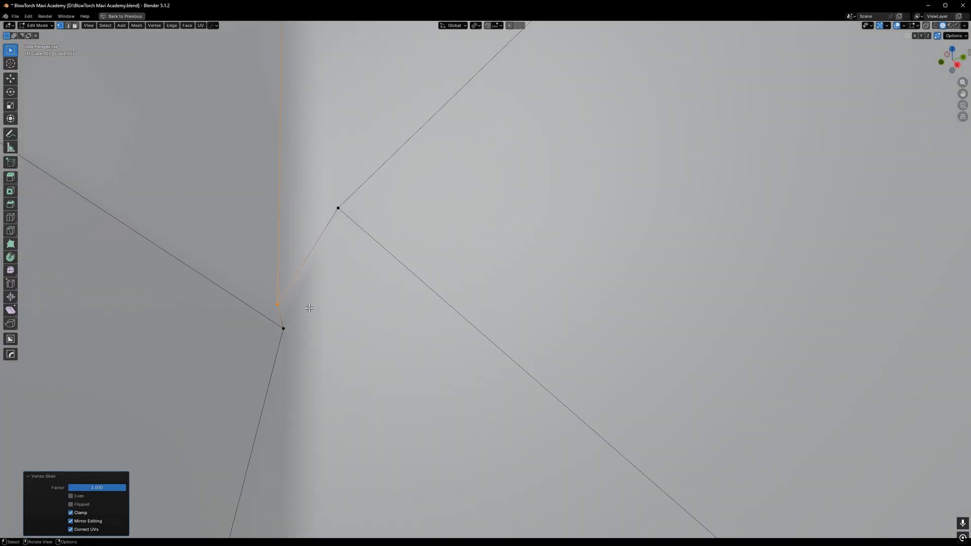
{"action": "scroll", "coordinate": [312, 308], "scroll_direction": "down", "scroll_amount": 4}
{"action": "key", "text": "g"}
{"action": "key", "text": "g"}
{"action": "left_click", "coordinate": [338, 320]}
- Slide the dome vertex beside the front corner of the angled fitting away from the cylinder by a factor of about 0.118, adjusting it slightly further
{"action": "left_click", "coordinate": [383, 240]}
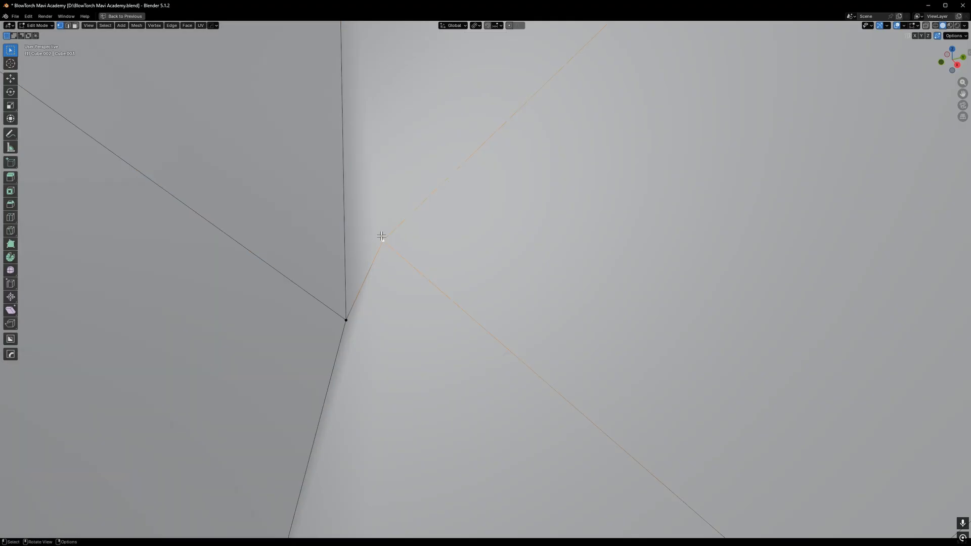
{"action": "key", "text": "g"}
{"action": "key", "text": "g"}
{"action": "left_click", "coordinate": [435, 283]}
{"action": "scroll", "coordinate": [434, 283], "scroll_direction": "down", "scroll_amount": 5}
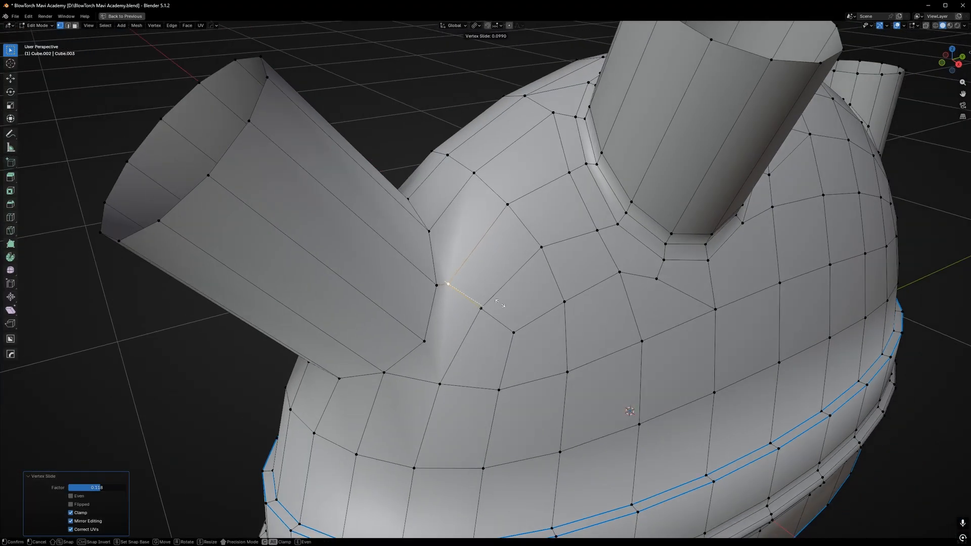
{"action": "left_click", "coordinate": [500, 303]}
- Save the file and cut a ring of edges around the angled fitting's base with the Knife, just outside the junction
{"action": "scroll", "coordinate": [499, 303], "scroll_direction": "down", "scroll_amount": 3}
{"action": "scroll", "coordinate": [443, 371], "scroll_direction": "up", "scroll_amount": 5}
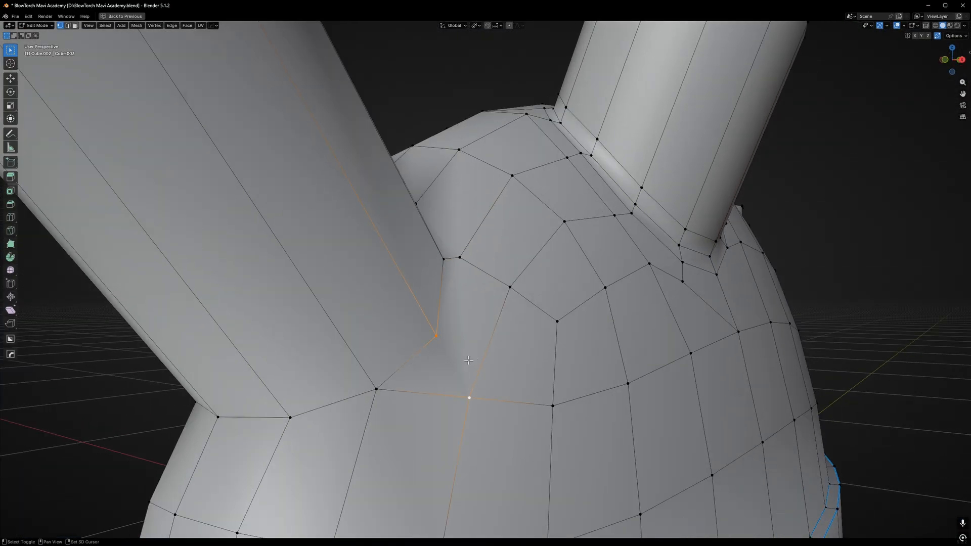
{"action": "middle_click_drag", "start_coordinate": [468, 360], "coordinate": [431, 359], "text": "shift"}
{"action": "scroll", "coordinate": [459, 340], "scroll_direction": "down", "scroll_amount": 2}
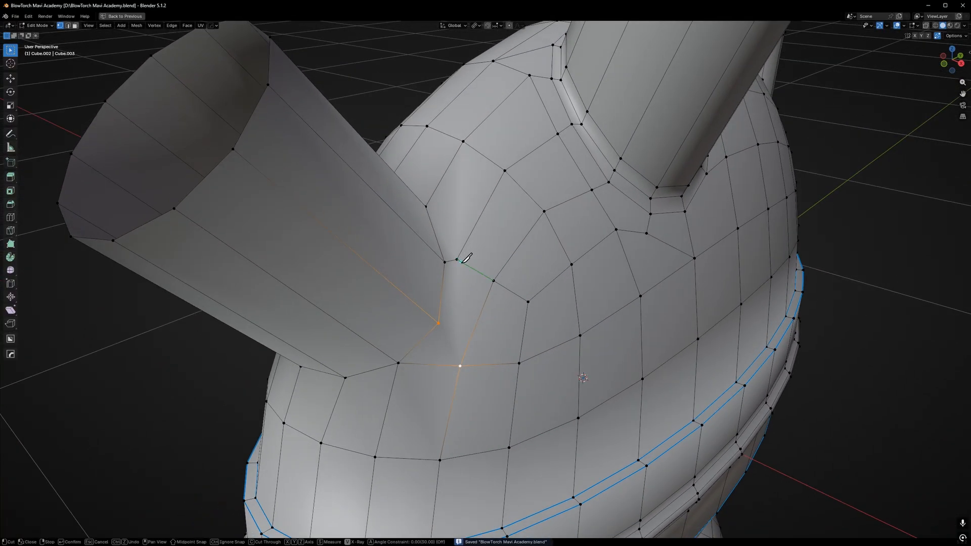
{"action": "middle_click_drag", "start_coordinate": [436, 196], "coordinate": [252, 349]}
{"action": "middle_click_drag", "start_coordinate": [234, 435], "coordinate": [285, 305]}
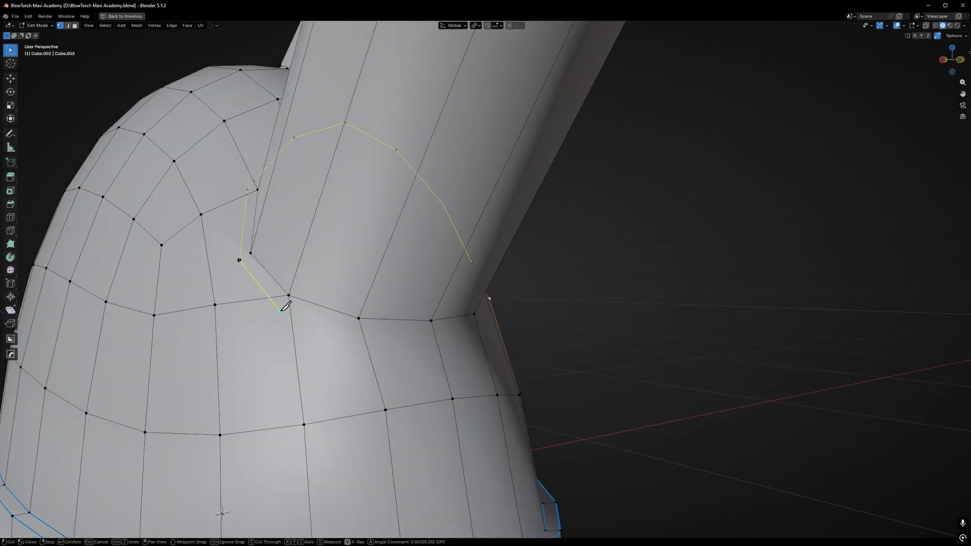
{"action": "middle_click_drag", "start_coordinate": [365, 331], "coordinate": [392, 317]}
{"action": "key", "text": "Return"}
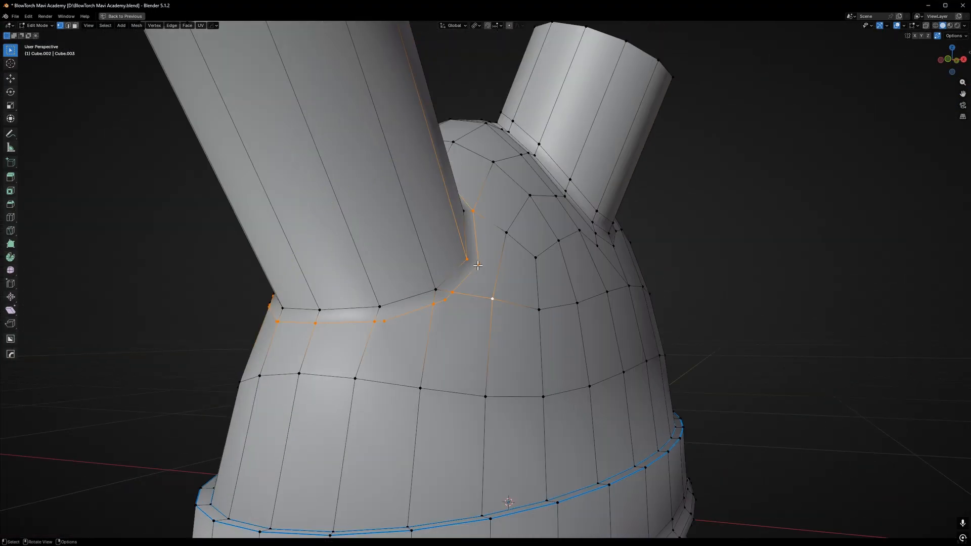
- Slide the stray vertex on the new ring below the angled fitting's front corner by a factor of 1.0
{"action": "middle_click_drag", "start_coordinate": [444, 300], "coordinate": [452, 278]}
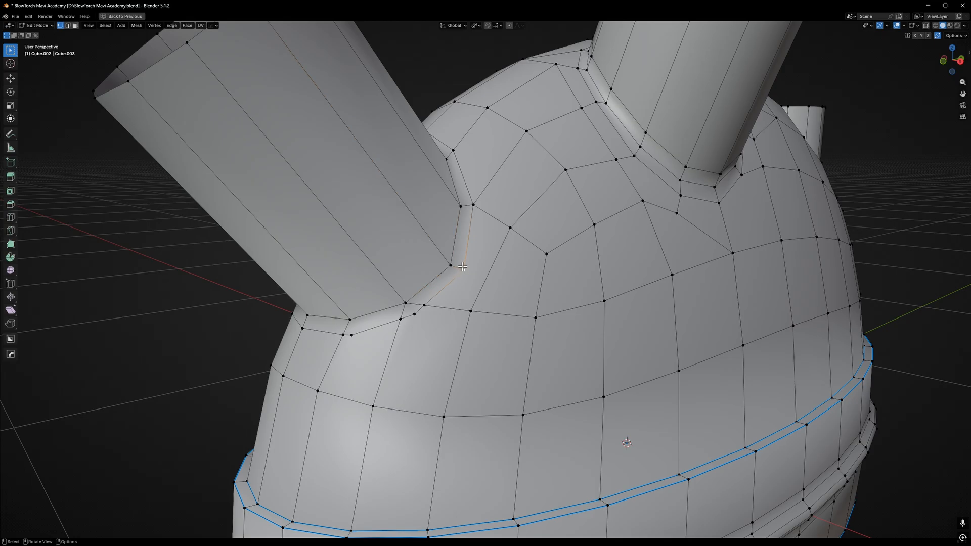
{"action": "scroll", "coordinate": [414, 311], "scroll_direction": "up", "scroll_amount": 1}
{"action": "left_click", "coordinate": [426, 304]}
{"action": "key", "text": "g"}
{"action": "key", "text": "g"}
{"action": "left_click", "coordinate": [394, 335]}
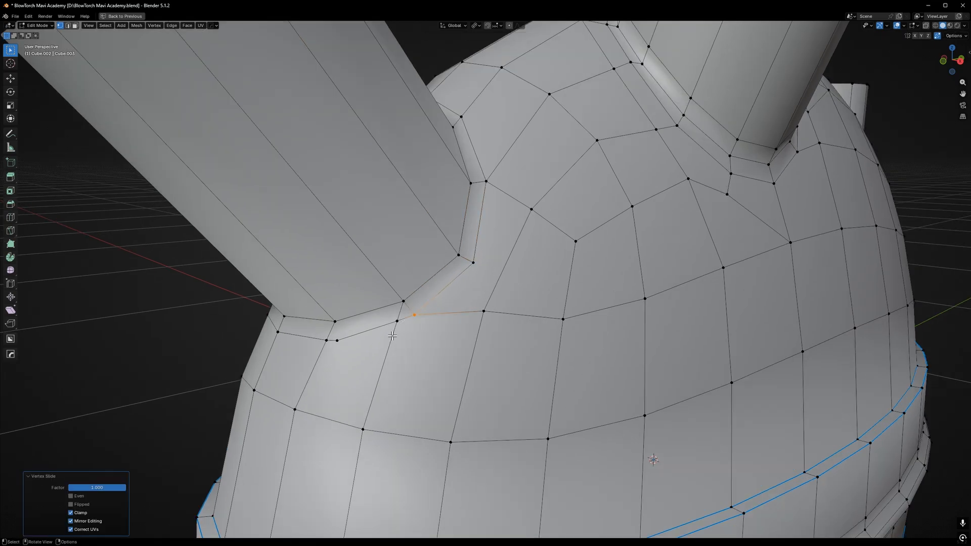
- Merge the next two duplicate vertices along the front underside of the new ring by sliding them into their neighbours
{"action": "left_click", "coordinate": [396, 320]}
{"action": "key", "text": "g"}
{"action": "key", "text": "g"}
{"action": "left_click", "coordinate": [435, 305]}
{"action": "middle_click_drag", "start_coordinate": [436, 304], "coordinate": [465, 300]}
{"action": "key", "text": "g"}
{"action": "key", "text": "g"}
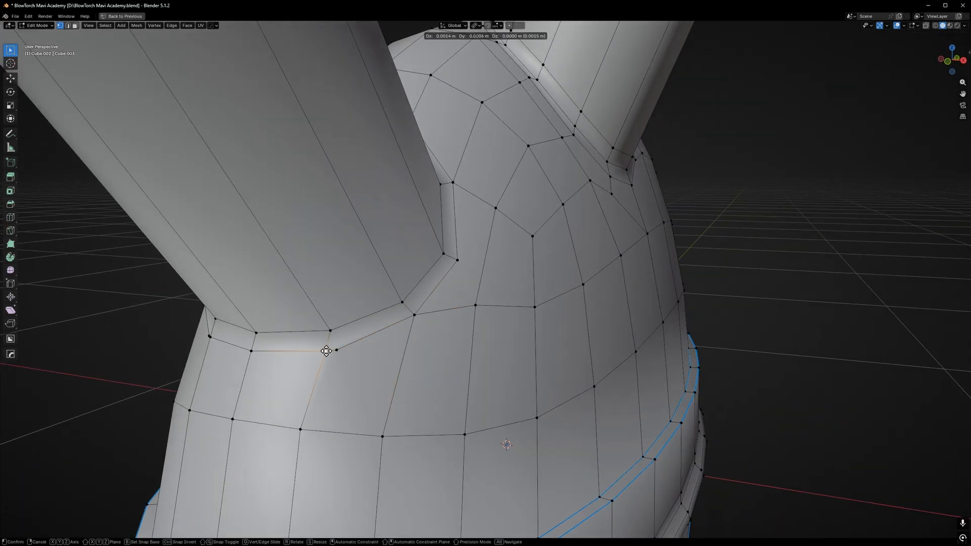
{"action": "left_click", "coordinate": [325, 347]}
- Slide the duplicate ring vertices on the rear underside of the angled fitting into their neighbours by a factor of 1.0
{"action": "middle_click_drag", "start_coordinate": [326, 346], "coordinate": [240, 350]}
{"action": "left_click", "coordinate": [266, 330]}
{"action": "key", "text": "g"}
{"action": "key", "text": "g"}
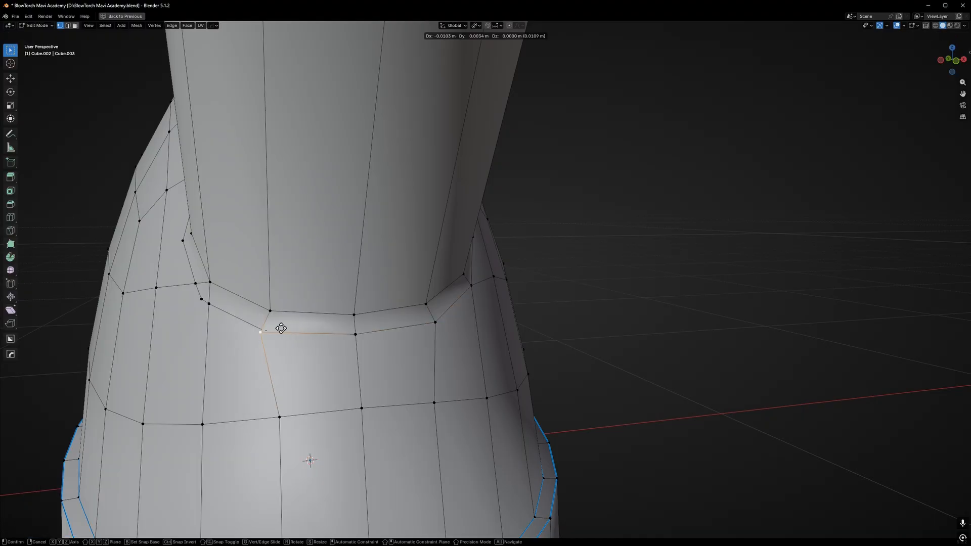
{"action": "left_click", "coordinate": [283, 328]}
{"action": "middle_click_drag", "start_coordinate": [284, 328], "coordinate": [389, 357]}
{"action": "left_click", "coordinate": [233, 307]}
{"action": "key", "text": "g"}
{"action": "key", "text": "g"}
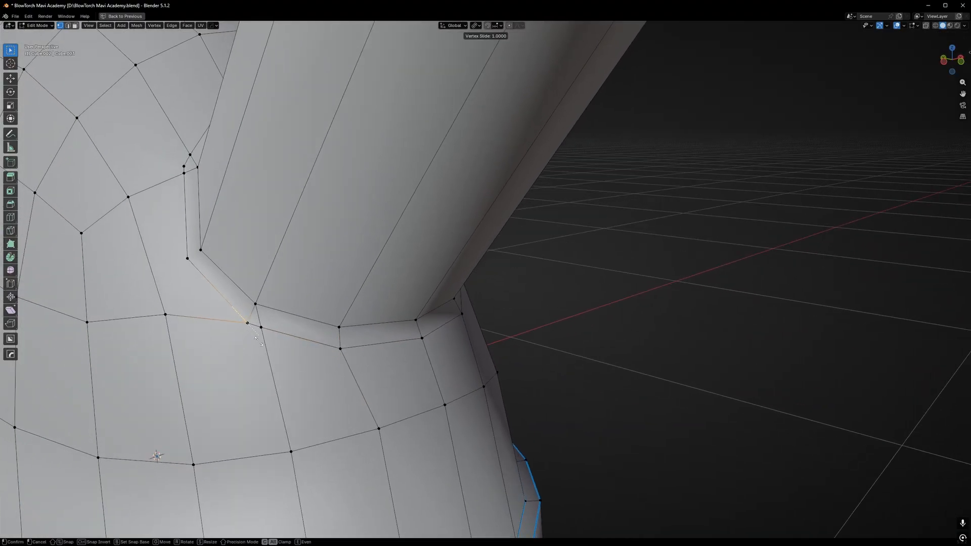
{"action": "left_click", "coordinate": [269, 327]}
- Merge the three close ring vertices on the far side of the angled fitting by sliding them by a factor of 1.0
{"action": "middle_click_drag", "start_coordinate": [269, 327], "coordinate": [176, 296]}
{"action": "left_click", "coordinate": [180, 259]}
{"action": "scroll", "coordinate": [162, 269], "scroll_direction": "down", "scroll_amount": 3}
{"action": "scroll", "coordinate": [182, 243], "scroll_direction": "up", "scroll_amount": 6}
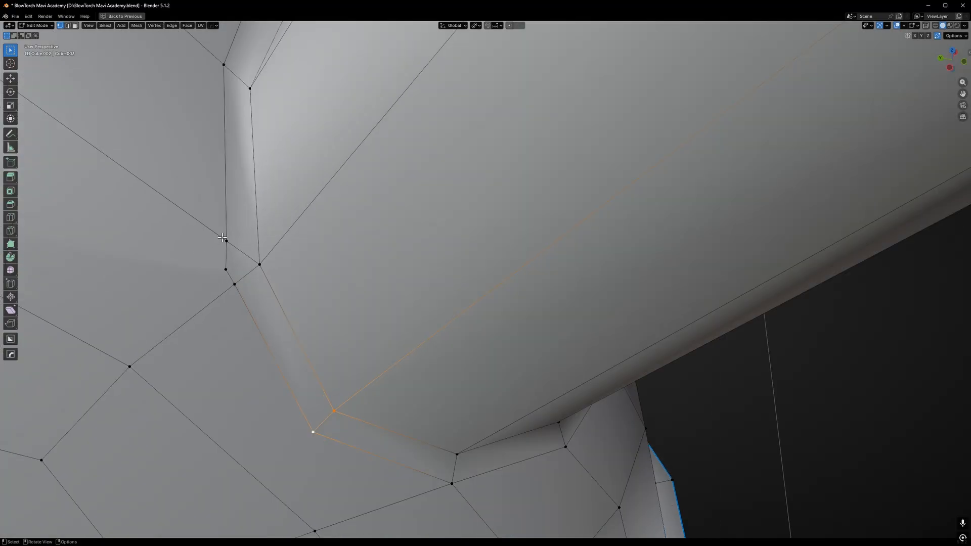
{"action": "left_click", "coordinate": [216, 242]}
{"action": "key", "text": "g"}
{"action": "key", "text": "g"}
{"action": "left_click", "coordinate": [213, 284]}
{"action": "left_click", "coordinate": [238, 287]}
{"action": "key", "text": "g"}
{"action": "key", "text": "g"}
{"action": "left_click", "coordinate": [182, 229]}
{"action": "scroll", "coordinate": [217, 238], "scroll_direction": "down", "scroll_amount": 5}
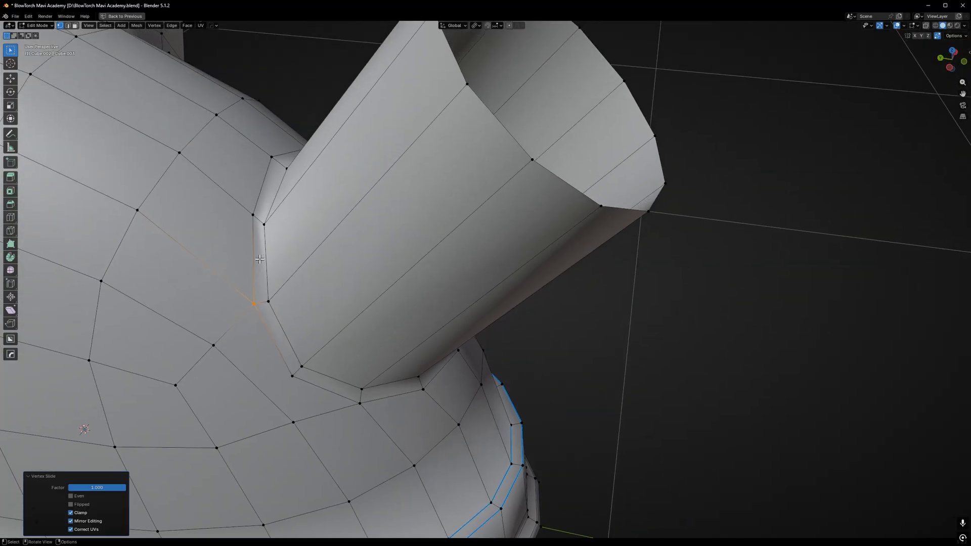
- Examine the cleaned edge ring around the angled fitting and the dome topology on both sides of it
{"action": "middle_click_drag", "start_coordinate": [228, 218], "coordinate": [249, 265]}
{"action": "left_click", "coordinate": [257, 209]}
{"action": "middle_click_drag", "start_coordinate": [255, 210], "coordinate": [117, 232]}
{"action": "middle_click_drag", "start_coordinate": [292, 324], "coordinate": [310, 277], "text": "shift"}
{"action": "middle_click_drag", "start_coordinate": [316, 373], "coordinate": [314, 332], "text": "shift"}
{"action": "middle_click_drag", "start_coordinate": [314, 331], "coordinate": [351, 250]}
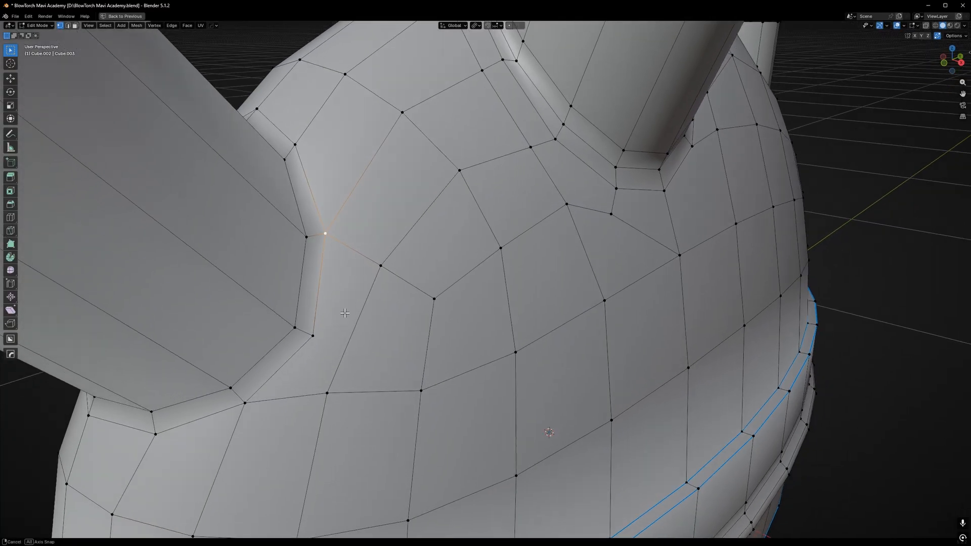
{"action": "middle_click_drag", "start_coordinate": [340, 304], "coordinate": [357, 286]}
{"action": "left_click", "coordinate": [326, 305]}
{"action": "scroll", "coordinate": [381, 267], "scroll_direction": "down", "scroll_amount": 4}
{"action": "middle_click_drag", "start_coordinate": [342, 356], "coordinate": [388, 273], "text": "shift"}
{"action": "left_click", "coordinate": [313, 288]}
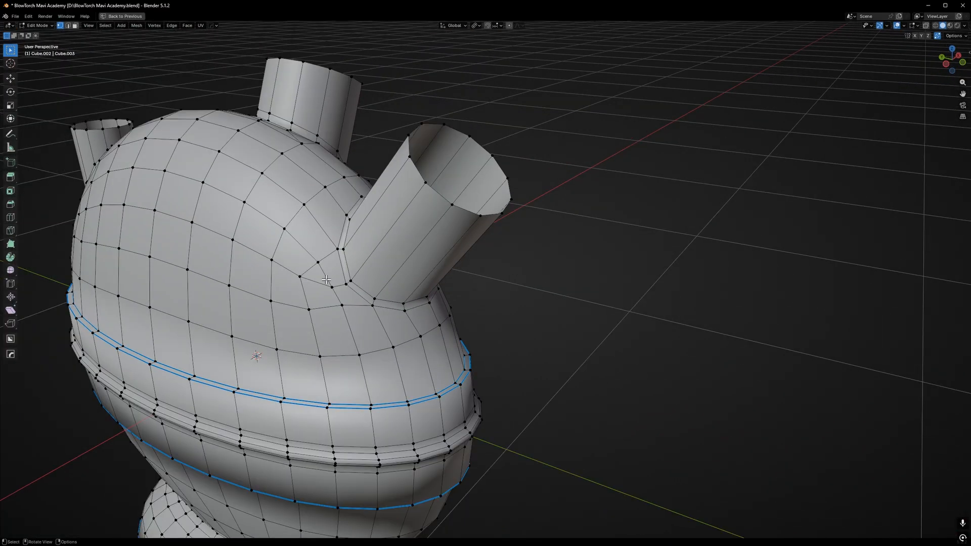
{"action": "middle_click_drag", "start_coordinate": [303, 284], "coordinate": [354, 294]}
{"action": "scroll", "coordinate": [364, 273], "scroll_direction": "up", "scroll_amount": 3}
{"action": "scroll", "coordinate": [354, 294], "scroll_direction": "up", "scroll_amount": 2}
{"action": "middle_click_drag", "start_coordinate": [354, 293], "coordinate": [362, 271]}
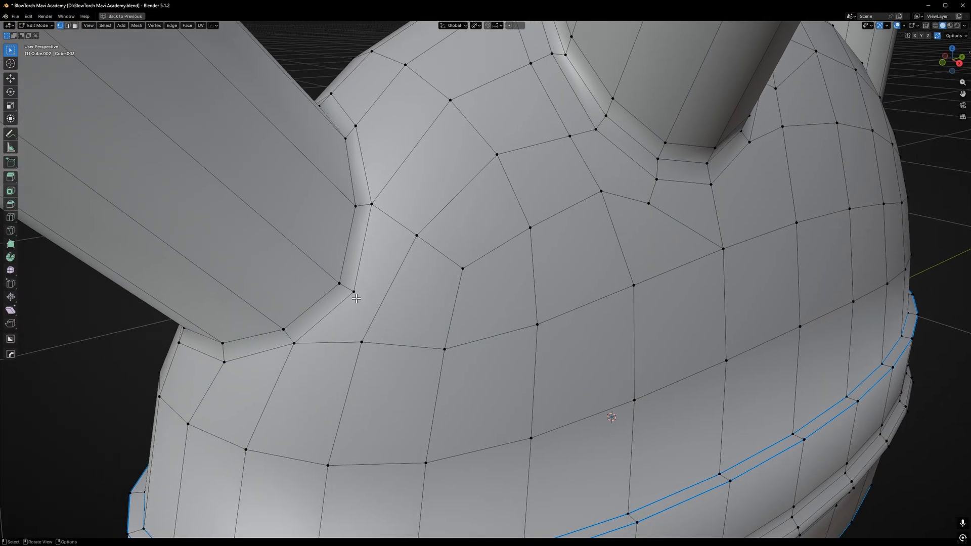
- Connect the angled fitting's lower ring corner to the adjacent dome edge and dissolve the surplus edge beyond it
{"action": "left_click", "coordinate": [382, 300]}
{"action": "scroll", "coordinate": [405, 298], "scroll_direction": "down", "scroll_amount": 2}
{"action": "key", "text": "2"}
{"action": "left_click", "coordinate": [451, 296]}
{"action": "key", "text": "ctrl+x"}
{"action": "middle_click_drag", "start_coordinate": [454, 296], "coordinate": [484, 296]}
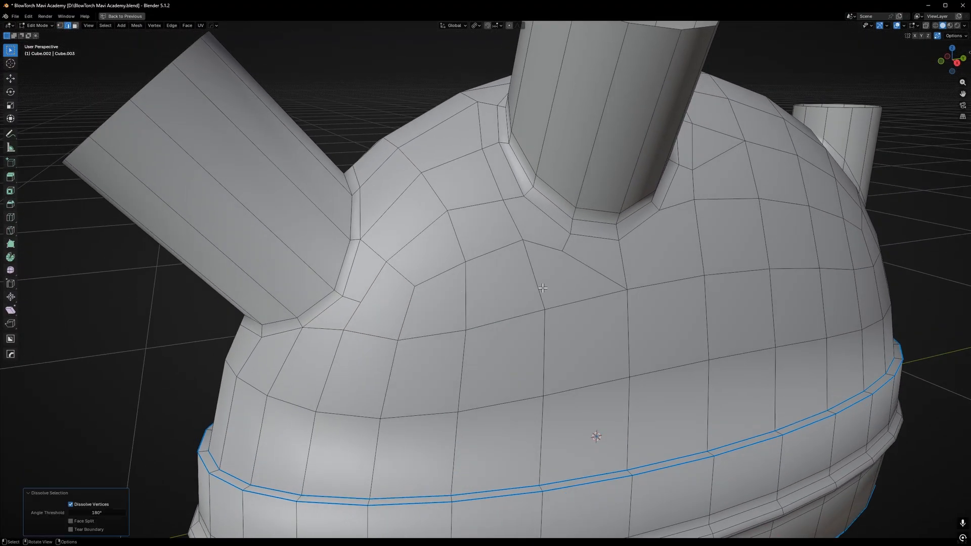
- Add a centred loop cut across the dome toward the small vertical fitting and connect its end to the fitting's ring
{"action": "middle_click_drag", "start_coordinate": [683, 261], "coordinate": [476, 257]}
{"action": "scroll", "coordinate": [626, 287], "scroll_direction": "down", "scroll_amount": 2}
{"action": "key", "text": "ctrl+r"}
{"action": "double_click", "coordinate": [460, 265]}
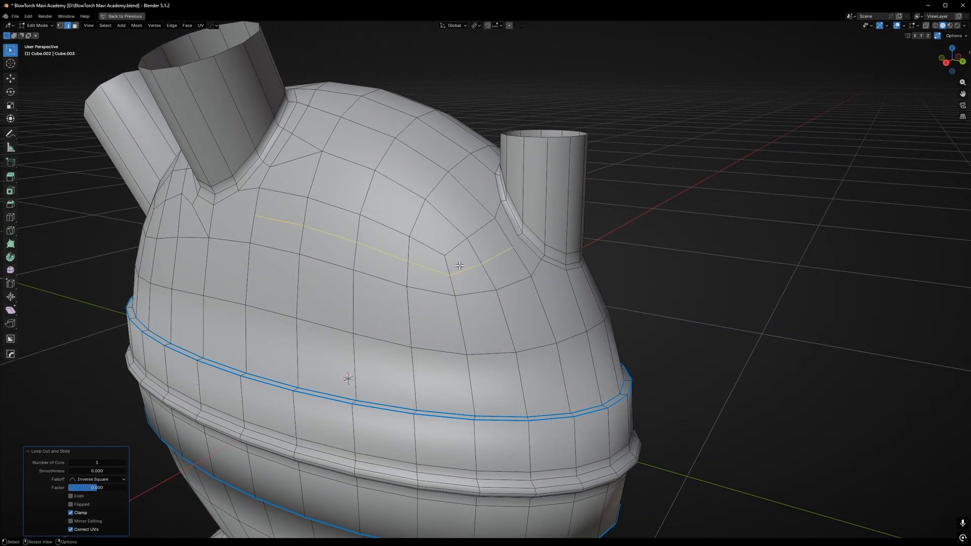
{"action": "key", "text": "1"}
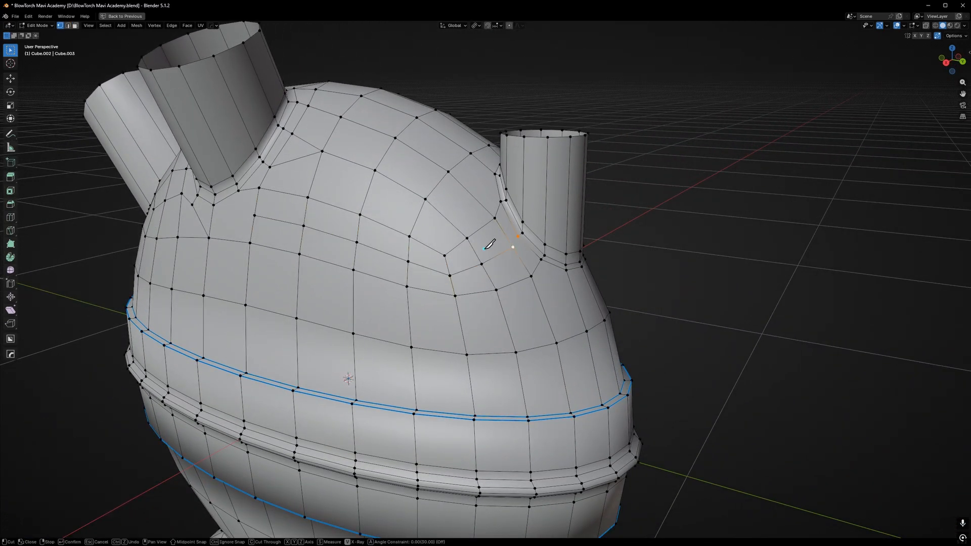
{"action": "middle_click_drag", "start_coordinate": [488, 245], "coordinate": [520, 241]}
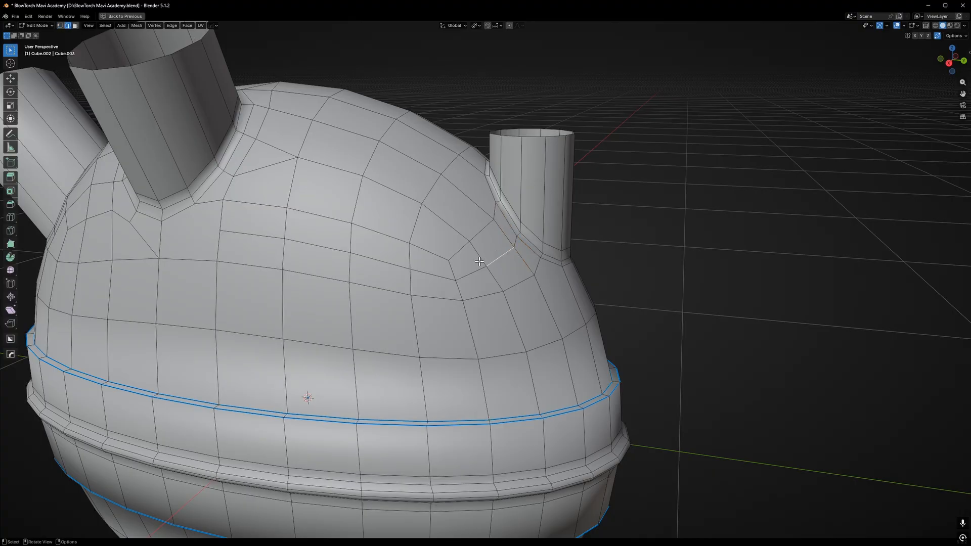
- Select the full path of the new dome loop and apply Set Edge Flow with tension 180 and 16 iterations
{"action": "left_click", "coordinate": [225, 231], "text": "ctrl"}
{"action": "key", "text": "ctrl+e"}
{"action": "left_click", "coordinate": [229, 435]}
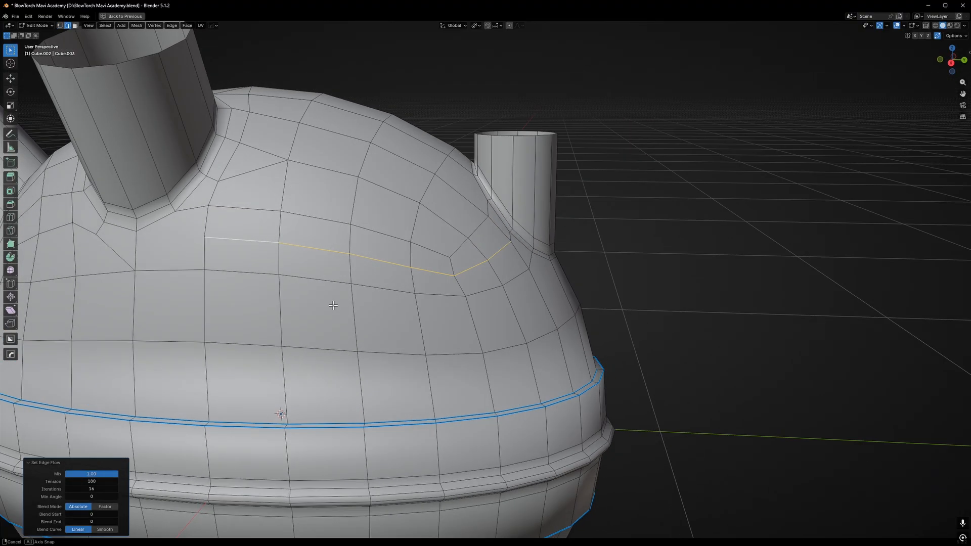
- Remove the diagonal edge below the middle fitting and add a centred loop cut in the dome faces beside the angled fitting
{"action": "middle_click_drag", "start_coordinate": [486, 263], "coordinate": [423, 286]}
{"action": "scroll", "coordinate": [509, 243], "scroll_direction": "up", "scroll_amount": 4}
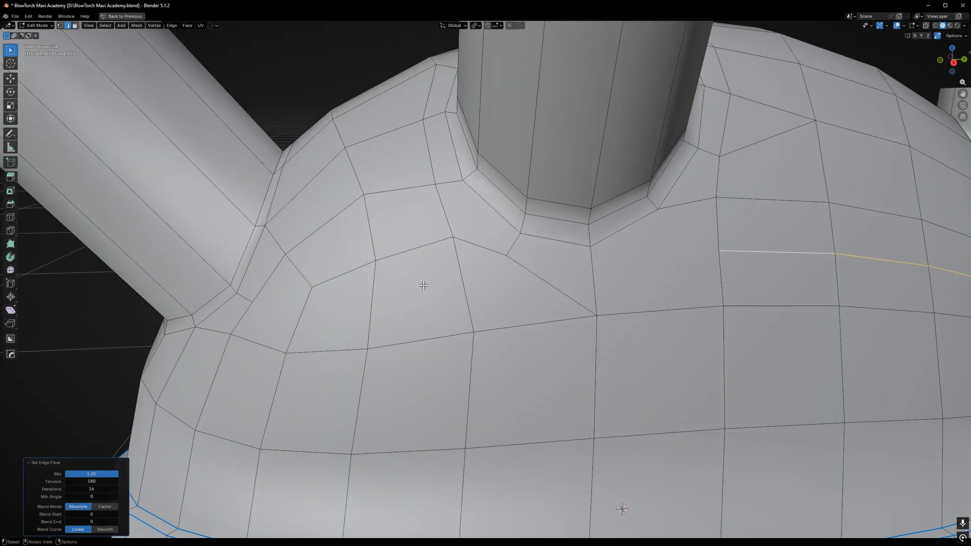
{"action": "key", "text": "3"}
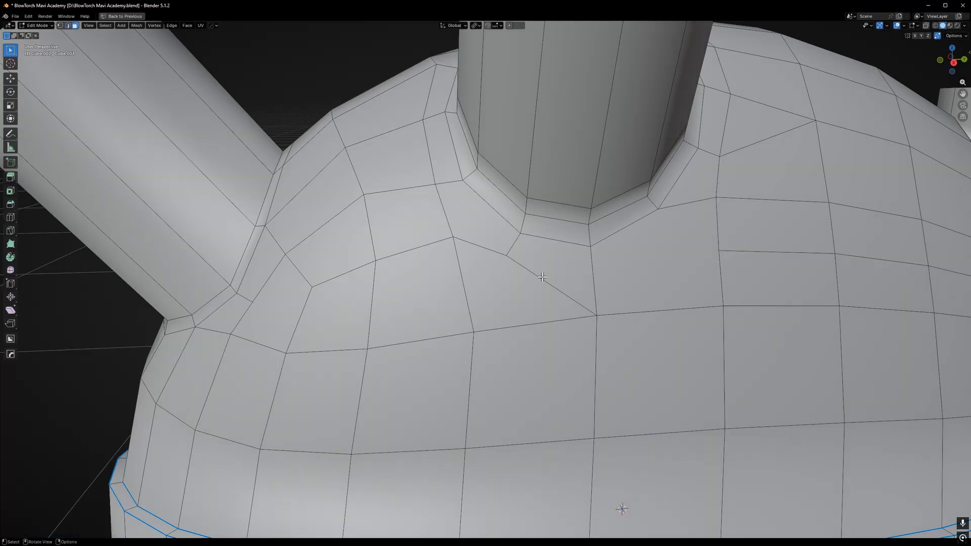
{"action": "left_click", "coordinate": [464, 277]}
{"action": "right_click", "coordinate": [464, 277]}
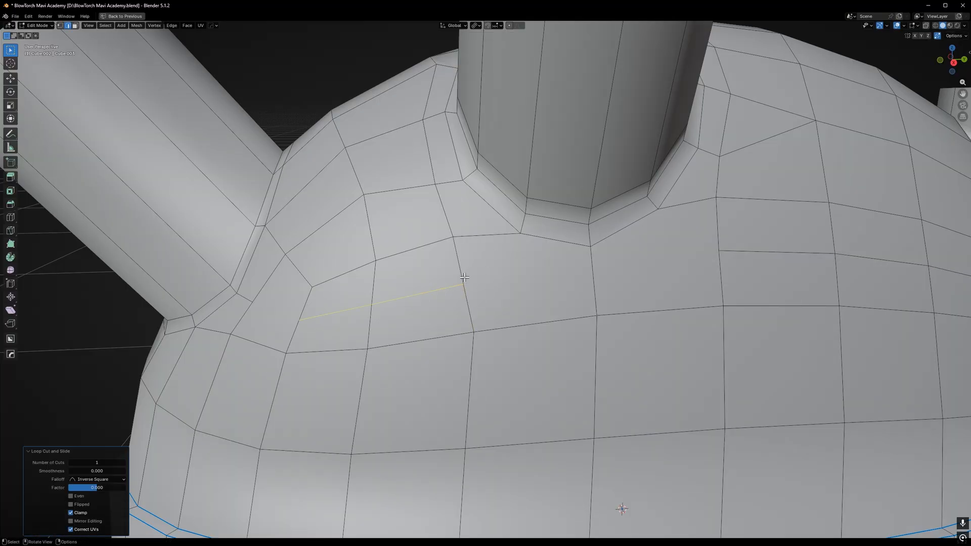
- Connect the short loop to the angled fitting's corner vertex and, below the middle fitting, to the loop from the small fitting
{"action": "key", "text": "1"}
{"action": "left_click", "coordinate": [251, 304]}
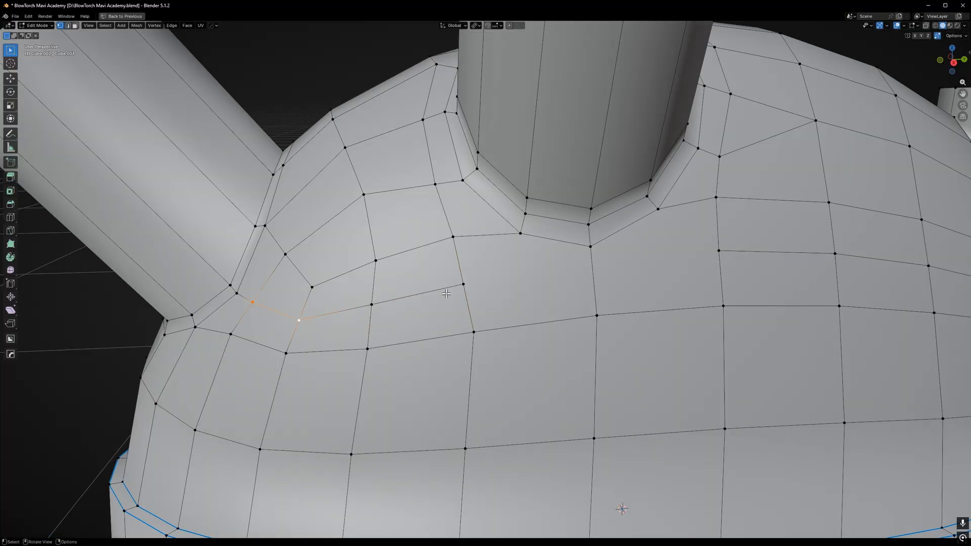
{"action": "middle_click_drag", "start_coordinate": [678, 261], "coordinate": [586, 256]}
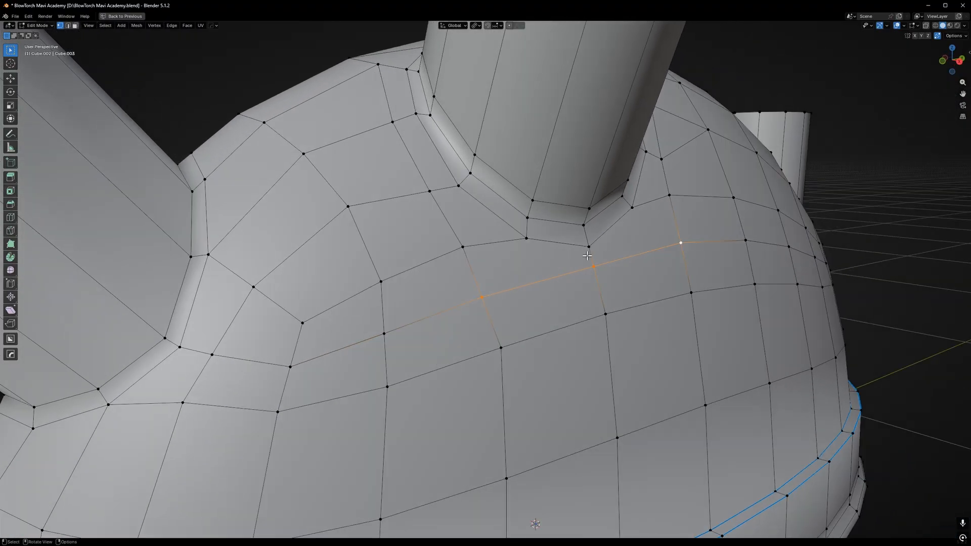
{"action": "middle_click_drag", "start_coordinate": [531, 243], "coordinate": [516, 244]}
{"action": "scroll", "coordinate": [516, 244], "scroll_direction": "down", "scroll_amount": 5}
{"action": "scroll", "coordinate": [519, 244], "scroll_direction": "up", "scroll_amount": 3}
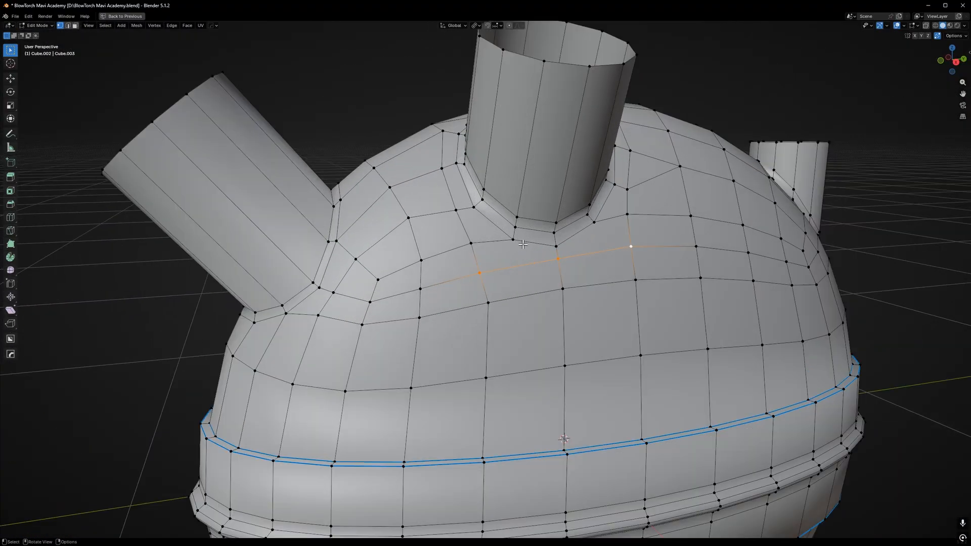
- Apply Set Edge Flow to the connected edge path below the middle fitting and check the dome's shading in Object Mode
{"action": "middle_click_drag", "start_coordinate": [484, 278], "coordinate": [398, 301]}
{"action": "key", "text": "2"}
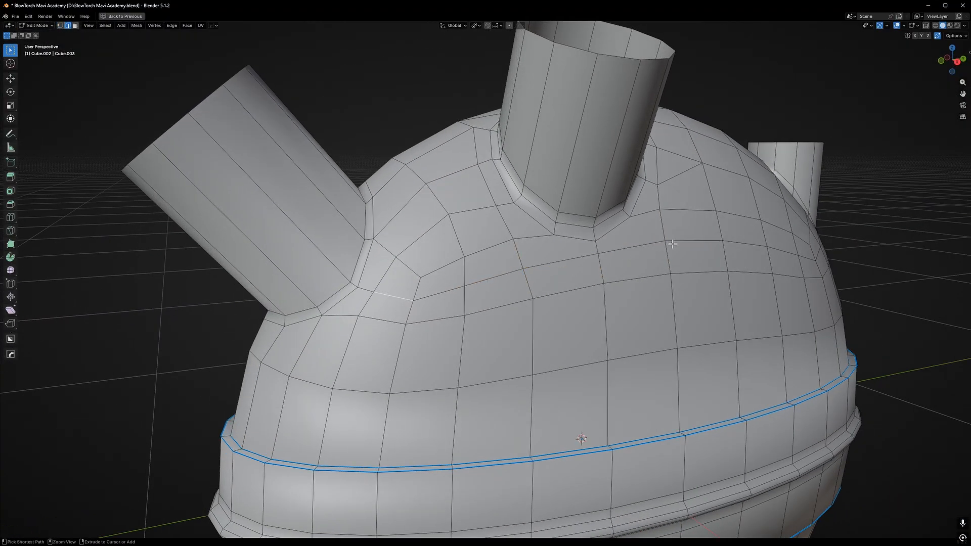
{"action": "right_click", "coordinate": [691, 237]}
{"action": "left_click", "coordinate": [689, 240]}
{"action": "middle_click_drag", "start_coordinate": [580, 257], "coordinate": [539, 232]}
{"action": "scroll", "coordinate": [538, 232], "scroll_direction": "down", "scroll_amount": 6}
{"action": "key", "text": "Tab"}
{"action": "scroll", "coordinate": [569, 274], "scroll_direction": "up", "scroll_amount": 4}
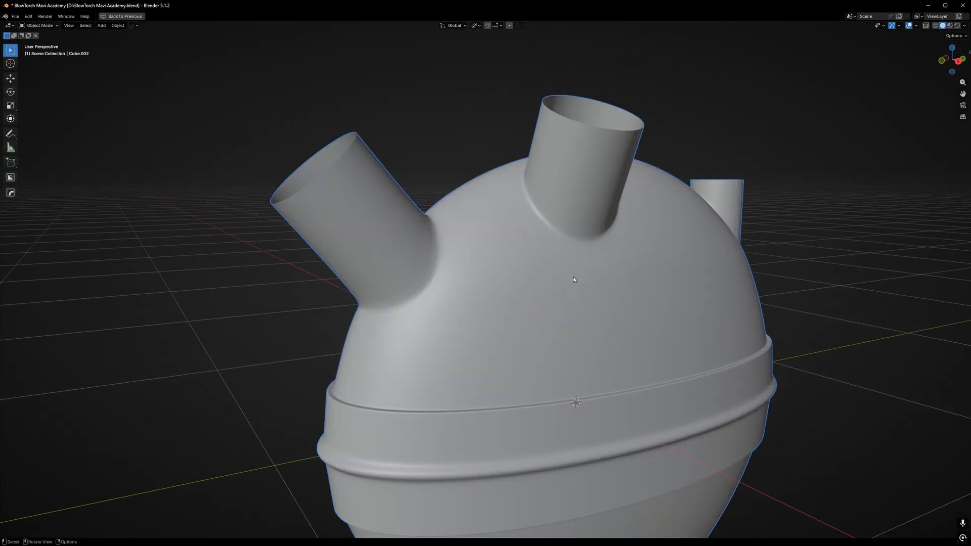
{"action": "middle_click_drag", "start_coordinate": [572, 277], "coordinate": [470, 276]}
- Return to Edit Mode and slide the dome vertex just below the angled fitting's ring corner to even out the spacing
{"action": "key", "text": "Tab"}
{"action": "scroll", "coordinate": [461, 274], "scroll_direction": "up", "scroll_amount": 4}
{"action": "key", "text": "shift+v"}
{"action": "left_click", "coordinate": [445, 326]}
{"action": "middle_click_drag", "start_coordinate": [444, 326], "coordinate": [557, 290]}
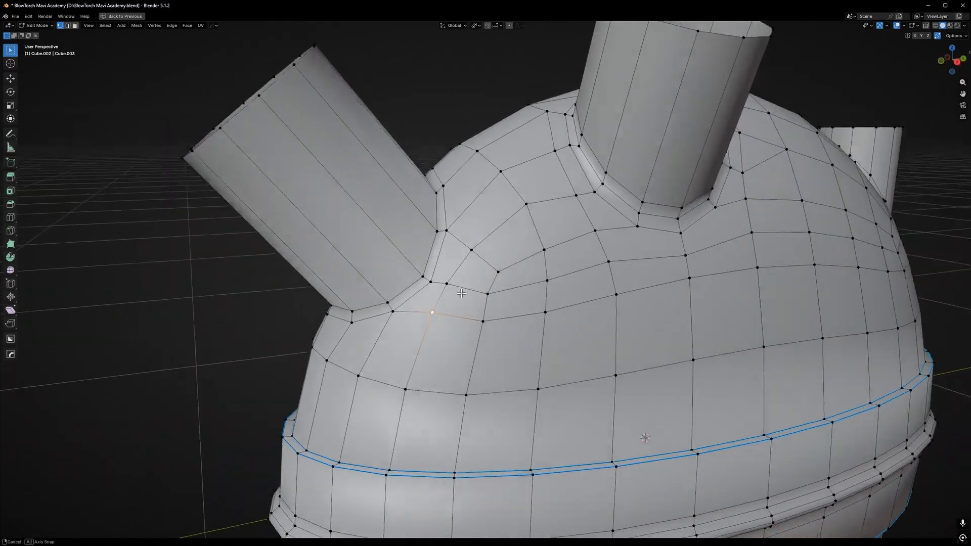
- Inspect the dome topology beside the angled fitting and its smooth shading in Object Mode
{"action": "scroll", "coordinate": [557, 290], "scroll_direction": "down", "scroll_amount": 5}
{"action": "scroll", "coordinate": [418, 315], "scroll_direction": "up", "scroll_amount": 5}
{"action": "scroll", "coordinate": [418, 316], "scroll_direction": "up", "scroll_amount": 2}
{"action": "left_click", "coordinate": [344, 284]}
{"action": "middle_click_drag", "start_coordinate": [343, 283], "coordinate": [427, 283]}
{"action": "key", "text": "Tab"}
{"action": "scroll", "coordinate": [488, 291], "scroll_direction": "down", "scroll_amount": 5}
{"action": "middle_click_drag", "start_coordinate": [489, 291], "coordinate": [525, 260]}
{"action": "scroll", "coordinate": [464, 296], "scroll_direction": "up", "scroll_amount": 3}
{"action": "scroll", "coordinate": [504, 301], "scroll_direction": "down", "scroll_amount": 4}
- Add a centred loop cut across the dome on the opposite side of the angled fitting
{"action": "key", "text": "Tab"}
{"action": "scroll", "coordinate": [537, 292], "scroll_direction": "up", "scroll_amount": 4}
{"action": "scroll", "coordinate": [503, 288], "scroll_direction": "down", "scroll_amount": 3}
{"action": "scroll", "coordinate": [525, 260], "scroll_direction": "up", "scroll_amount": 6}
{"action": "key", "text": "ctrl+r"}
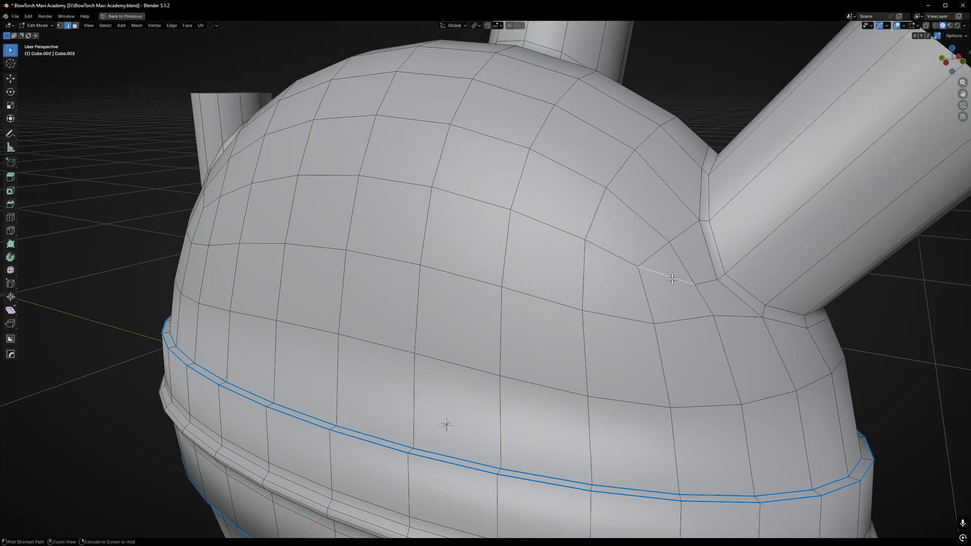
{"action": "left_click", "coordinate": [625, 283]}
{"action": "right_click", "coordinate": [625, 283]}
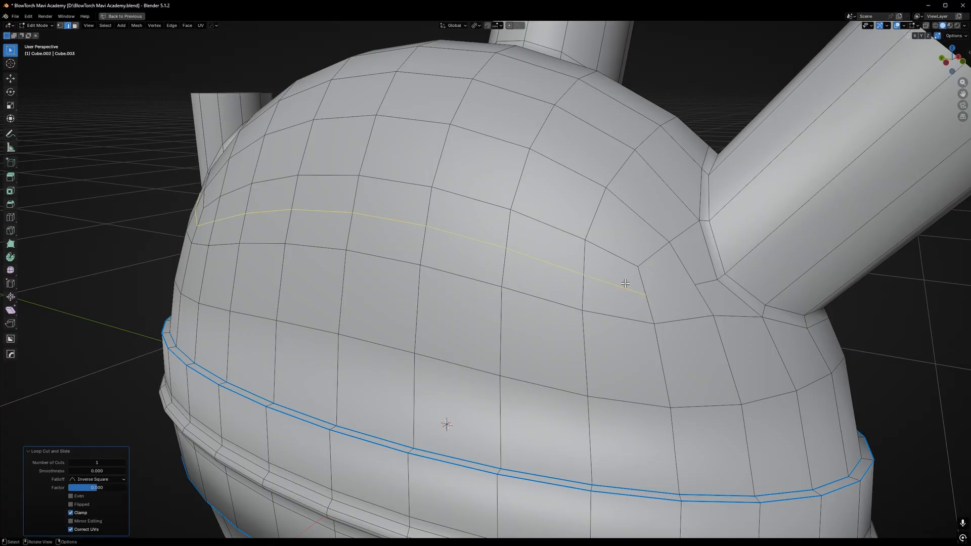
- Apply Set Edge Flow to the new dome loop so it follows the dome's curvature
{"action": "scroll", "coordinate": [625, 283], "scroll_direction": "down", "scroll_amount": 5}
{"action": "scroll", "coordinate": [416, 276], "scroll_direction": "up", "scroll_amount": 4}
{"action": "key", "text": "ctrl+e"}
{"action": "left_click", "coordinate": [416, 276]}
{"action": "middle_click_drag", "start_coordinate": [412, 274], "coordinate": [397, 267]}
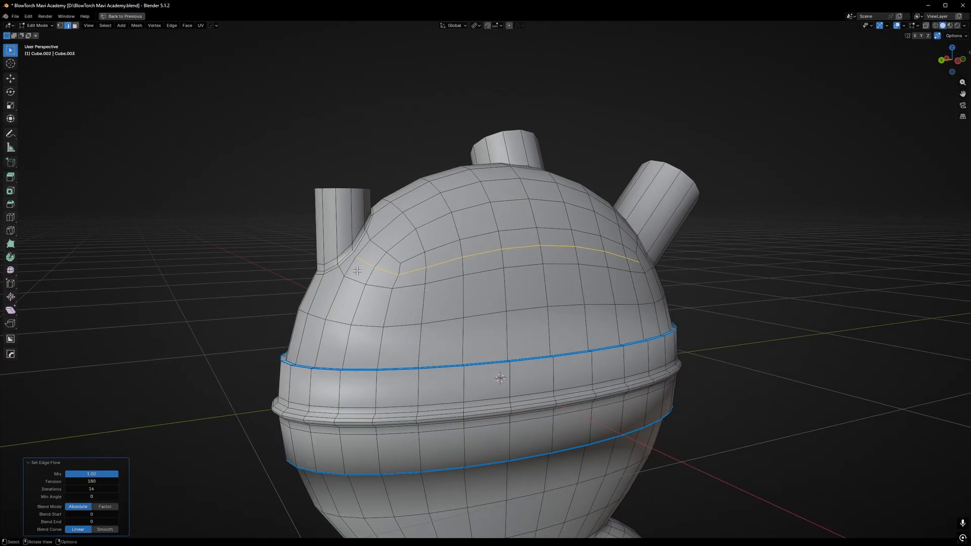
- Connect the new loop's end vertex to the adjacent ring corner at the base of the vertical fitting
{"action": "scroll", "coordinate": [363, 244], "scroll_direction": "up", "scroll_amount": 4}
{"action": "key", "text": "1"}
{"action": "left_click", "coordinate": [362, 246]}
{"action": "left_click", "coordinate": [358, 236], "text": "shift"}
{"action": "middle_click_drag", "start_coordinate": [359, 237], "coordinate": [379, 244]}
{"action": "scroll", "coordinate": [534, 261], "scroll_direction": "down", "scroll_amount": 4}
{"action": "middle_click_drag", "start_coordinate": [534, 260], "coordinate": [461, 262]}
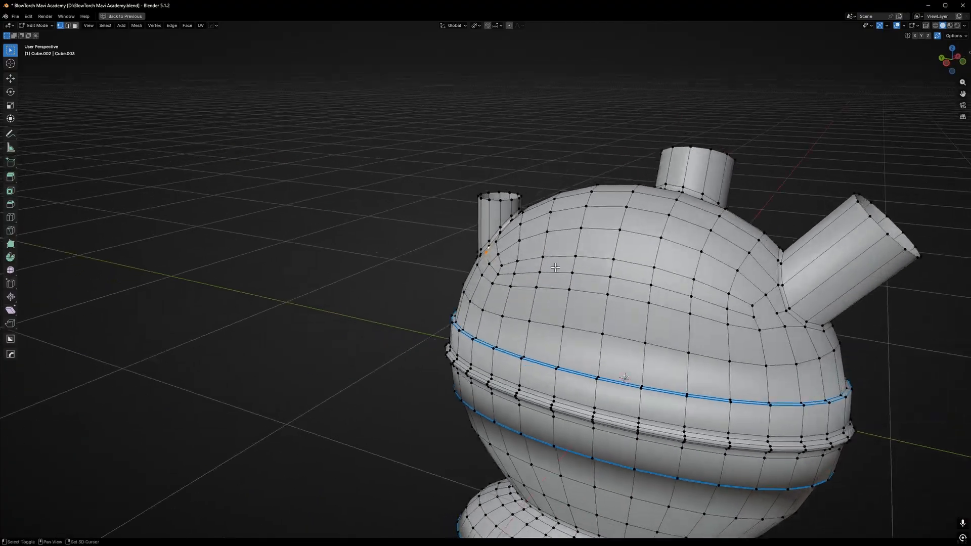
- Relax the crosswise dome edges between the vertical and angled fittings with LoopTools and check the shading in Object Mode
{"action": "scroll", "coordinate": [573, 303], "scroll_direction": "up", "scroll_amount": 4}
{"action": "middle_click_drag", "start_coordinate": [728, 298], "coordinate": [620, 318], "text": "shift"}
{"action": "scroll", "coordinate": [606, 326], "scroll_direction": "down", "scroll_amount": 5}
{"action": "scroll", "coordinate": [621, 311], "scroll_direction": "up", "scroll_amount": 5}
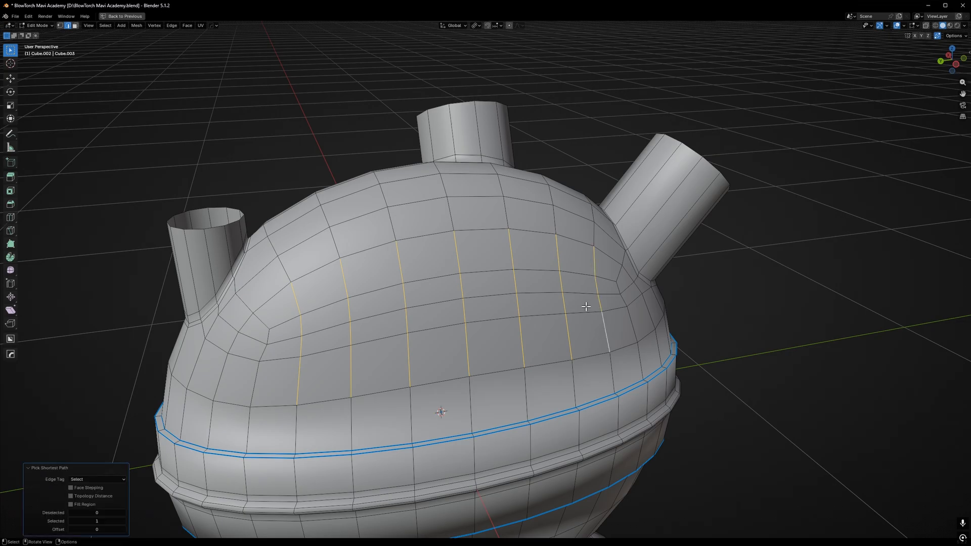
{"action": "scroll", "coordinate": [585, 306], "scroll_direction": "up", "scroll_amount": 4}
{"action": "right_click", "coordinate": [559, 284]}
{"action": "mouse_move", "coordinate": [563, 277]}
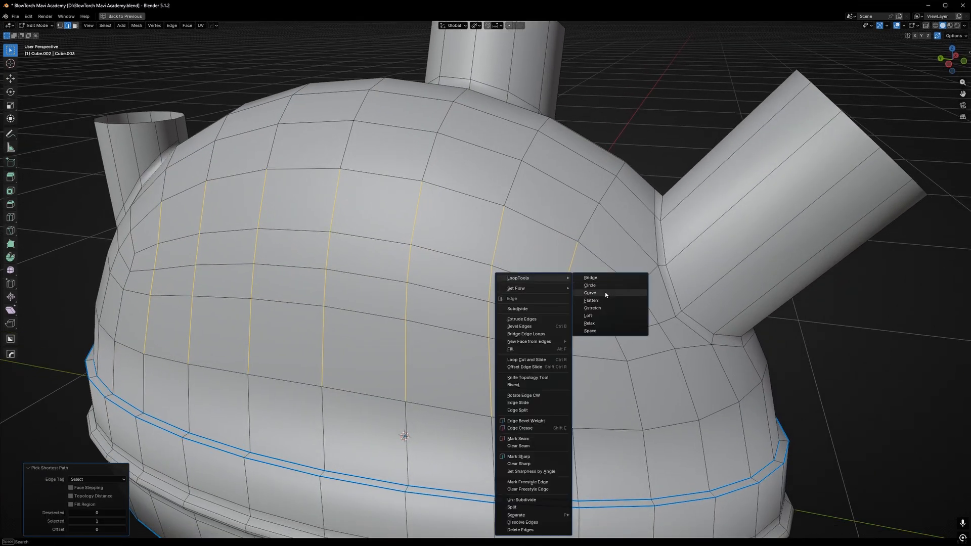
{"action": "left_click", "coordinate": [597, 325]}
{"action": "scroll", "coordinate": [485, 298], "scroll_direction": "down", "scroll_amount": 5}
{"action": "key", "text": "Tab"}
{"action": "middle_click_drag", "start_coordinate": [354, 303], "coordinate": [418, 282]}
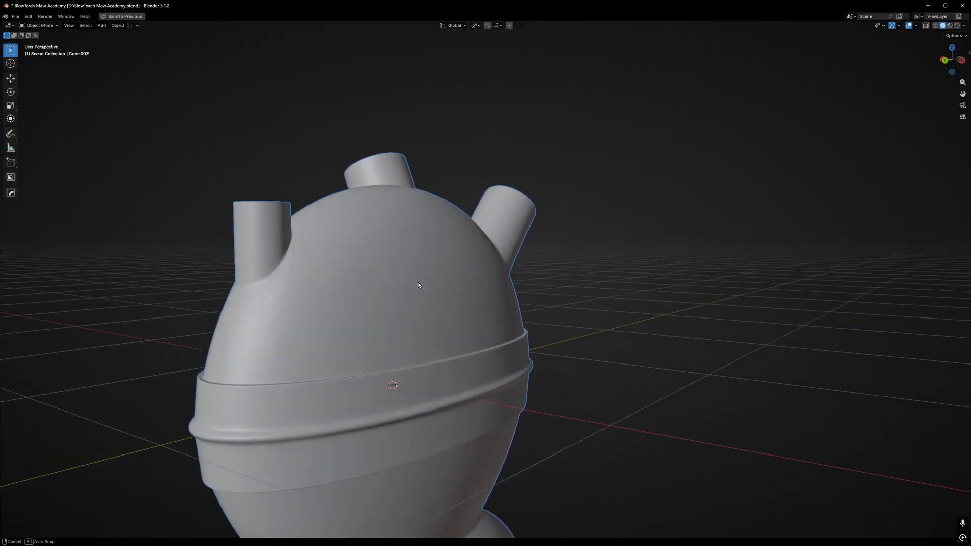
{"action": "scroll", "coordinate": [374, 282], "scroll_direction": "up", "scroll_amount": 2}
{"action": "scroll", "coordinate": [370, 263], "scroll_direction": "up", "scroll_amount": 1}
- Return to Edit Mode and slide the dome vertex just below the loop corners beside the vertical fitting downward
{"action": "key", "text": "Tab"}
{"action": "left_click", "coordinate": [370, 263]}
{"action": "scroll", "coordinate": [359, 273], "scroll_direction": "up", "scroll_amount": 3}
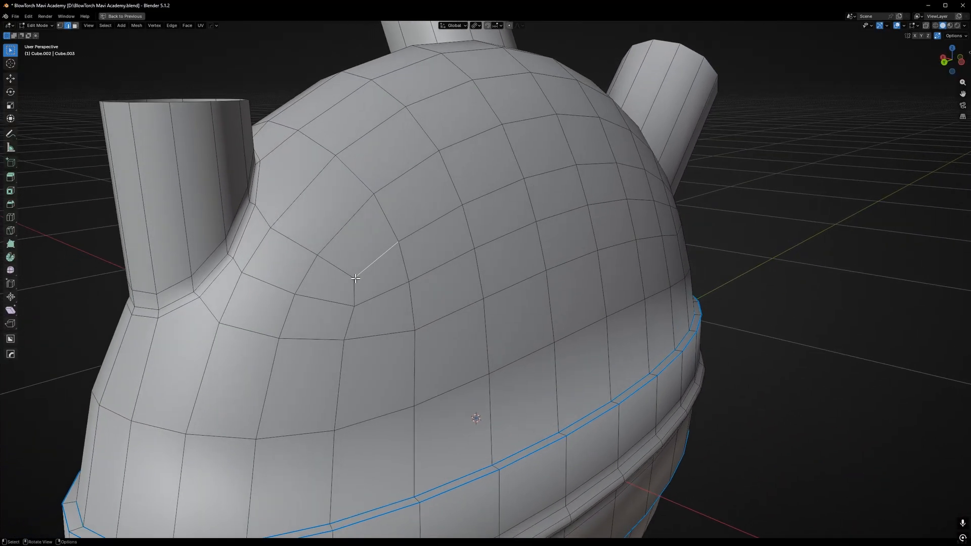
{"action": "left_click", "coordinate": [390, 227]}
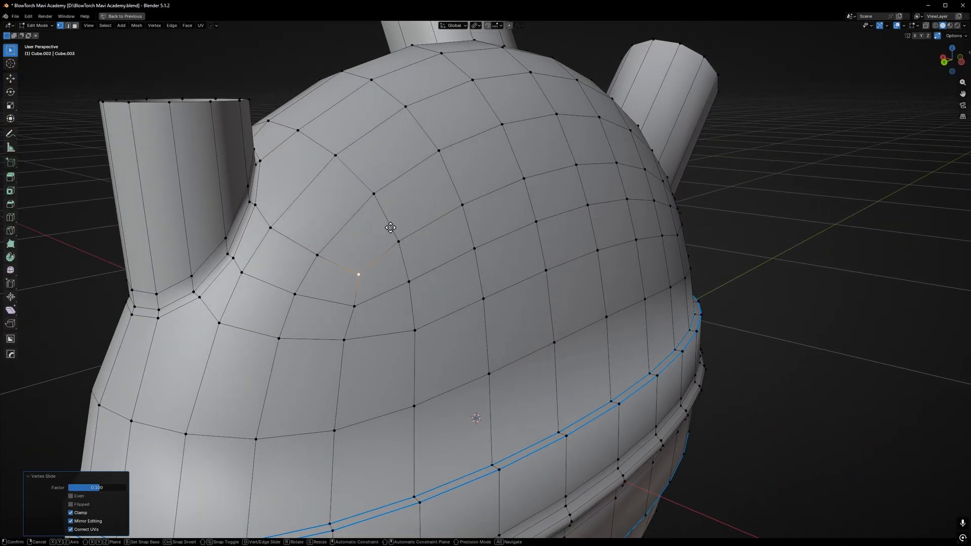
{"action": "left_click", "coordinate": [364, 311]}
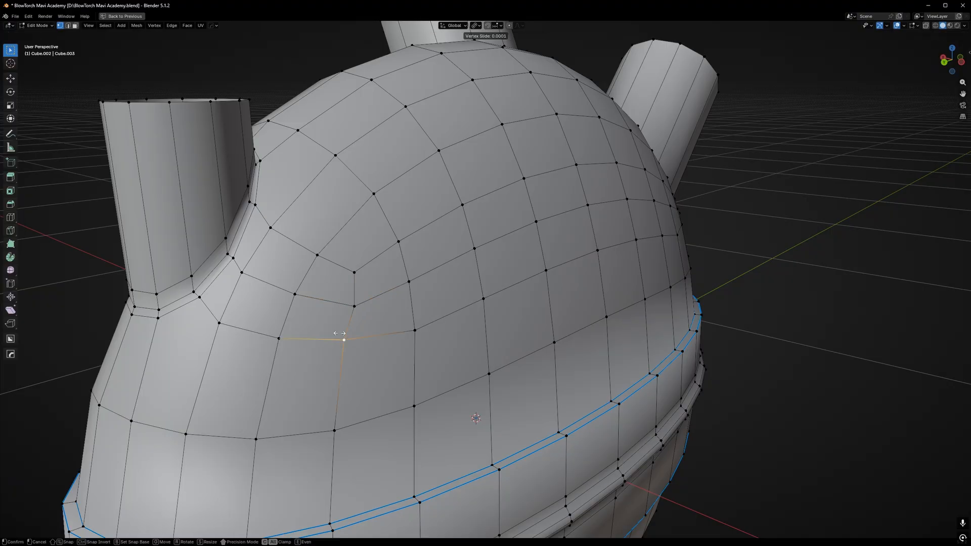
{"action": "left_click", "coordinate": [319, 462]}
- Slide the next two vertices of that row, toward the vertical fitting, downward to even out the spacing
{"action": "left_click", "coordinate": [277, 338]}
{"action": "key", "text": "shift+v"}
{"action": "left_click", "coordinate": [219, 459]}
{"action": "left_click", "coordinate": [223, 310]}
{"action": "key", "text": "shift+v"}
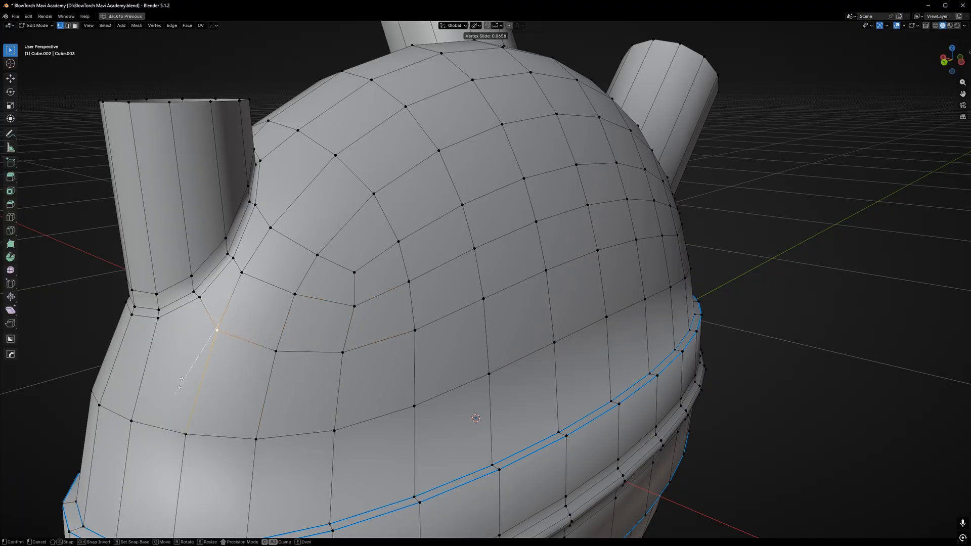
{"action": "left_click", "coordinate": [181, 384]}
- Add an edge row just below the vertical fitting's ring, connect its ends to the neighbouring dome vertices, and check the shading
{"action": "scroll", "coordinate": [187, 374], "scroll_direction": "down", "scroll_amount": 3}
{"action": "scroll", "coordinate": [190, 366], "scroll_direction": "up", "scroll_amount": 3}
{"action": "middle_click_drag", "start_coordinate": [205, 360], "coordinate": [263, 342]}
{"action": "middle_click_drag", "start_coordinate": [263, 342], "coordinate": [387, 314], "text": "shift"}
{"action": "middle_click_drag", "start_coordinate": [297, 332], "coordinate": [449, 296]}
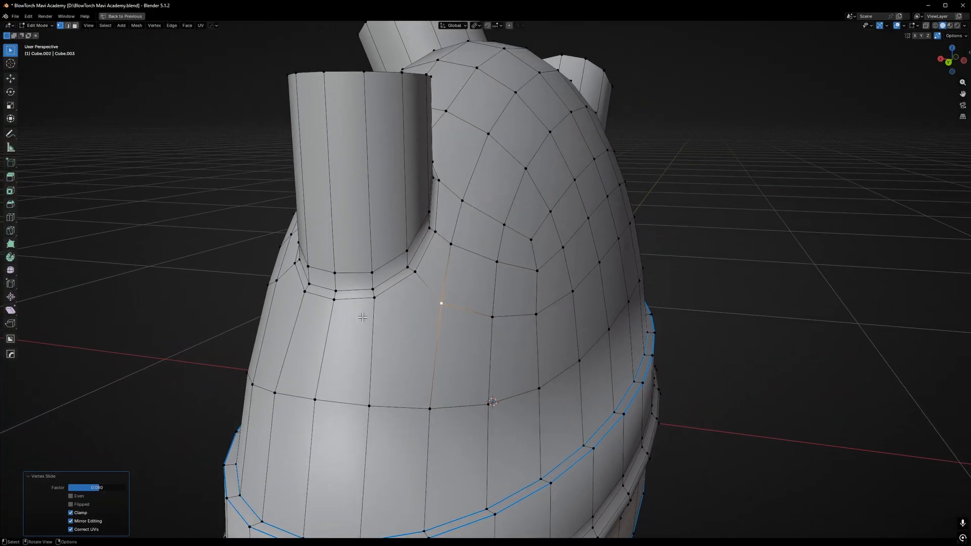
{"action": "middle_click_drag", "start_coordinate": [378, 317], "coordinate": [344, 322]}
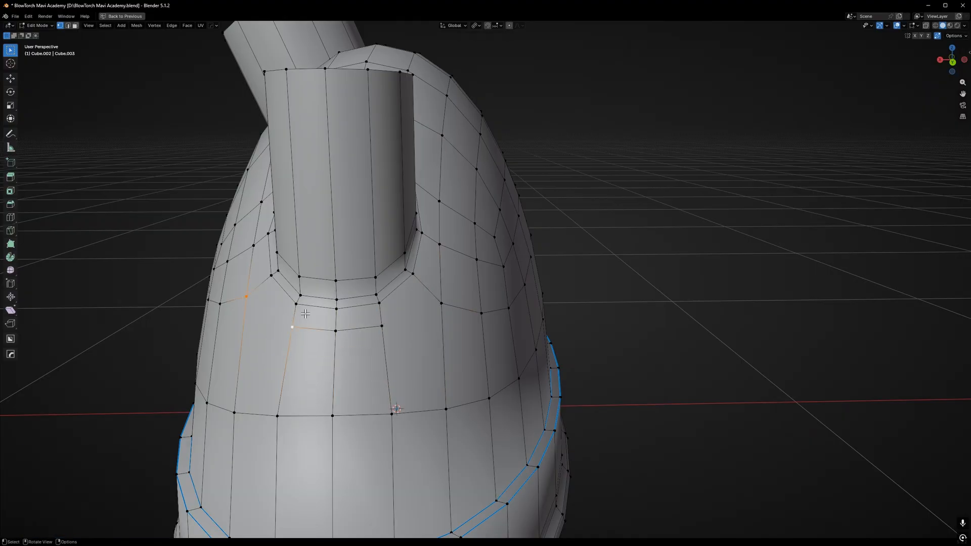
{"action": "mouse_move", "coordinate": [434, 301]}
{"action": "middle_mouse_down"}
{"action": "mouse_move", "coordinate": [464, 302]}
{"action": "mouse_move", "coordinate": [483, 317]}
{"action": "mouse_move", "coordinate": [472, 277]}
{"action": "mouse_move", "coordinate": [447, 292]}
{"action": "middle_mouse_up"}
{"action": "scroll", "coordinate": [464, 302], "scroll_direction": "down", "scroll_amount": 6}
{"action": "key", "text": "Tab"}
{"action": "scroll", "coordinate": [468, 296], "scroll_direction": "up", "scroll_amount": 4}
{"action": "scroll", "coordinate": [406, 232], "scroll_direction": "up", "scroll_amount": 4}
{"action": "key", "text": "Tab"}
- Slide the dome vertices beside the vertical fitting's ring to even out their distance from it
{"action": "middle_click_drag", "start_coordinate": [406, 232], "coordinate": [420, 238]}
{"action": "key", "text": "g"}
{"action": "key", "text": "g"}
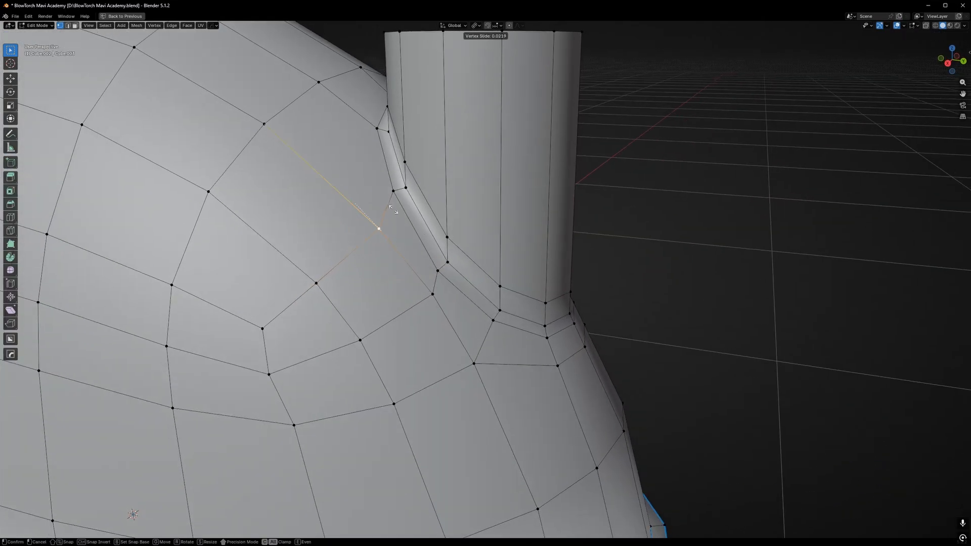
{"action": "left_click", "coordinate": [381, 232]}
{"action": "left_click", "coordinate": [431, 289]}
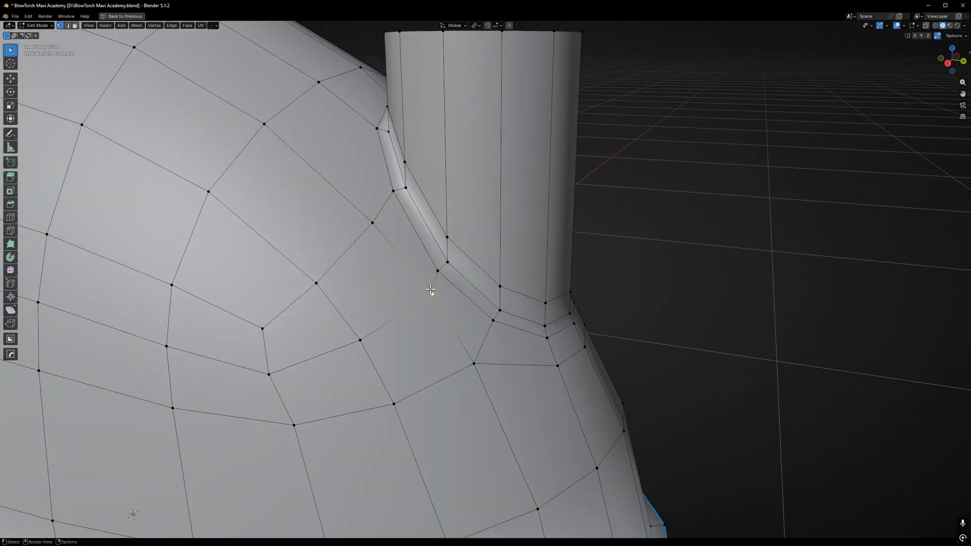
{"action": "left_click", "coordinate": [326, 207]}
{"action": "key", "text": "g"}
{"action": "scroll", "coordinate": [414, 267], "scroll_direction": "down", "scroll_amount": 5}
{"action": "scroll", "coordinate": [423, 261], "scroll_direction": "down", "scroll_amount": 4}
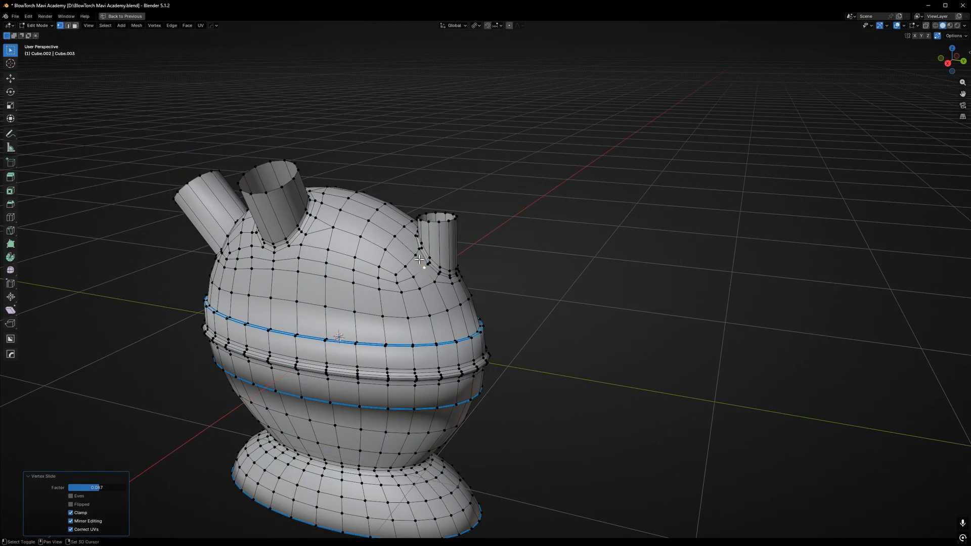
- Inspect the dome's smooth shading around the fittings in Object Mode
{"action": "middle_click_drag", "start_coordinate": [282, 287], "coordinate": [473, 272]}
{"action": "key", "text": "Tab"}
{"action": "middle_click_drag", "start_coordinate": [365, 259], "coordinate": [408, 222]}
{"action": "scroll", "coordinate": [324, 243], "scroll_direction": "down", "scroll_amount": 4}
{"action": "scroll", "coordinate": [413, 179], "scroll_direction": "up", "scroll_amount": 4}
{"action": "scroll", "coordinate": [435, 219], "scroll_direction": "up", "scroll_amount": 2}
{"action": "scroll", "coordinate": [267, 240], "scroll_direction": "up", "scroll_amount": 4}
- Add a loop cut around the angled fitting, slid close to its base, and check the shading in Object Mode
{"action": "key", "text": "Tab"}
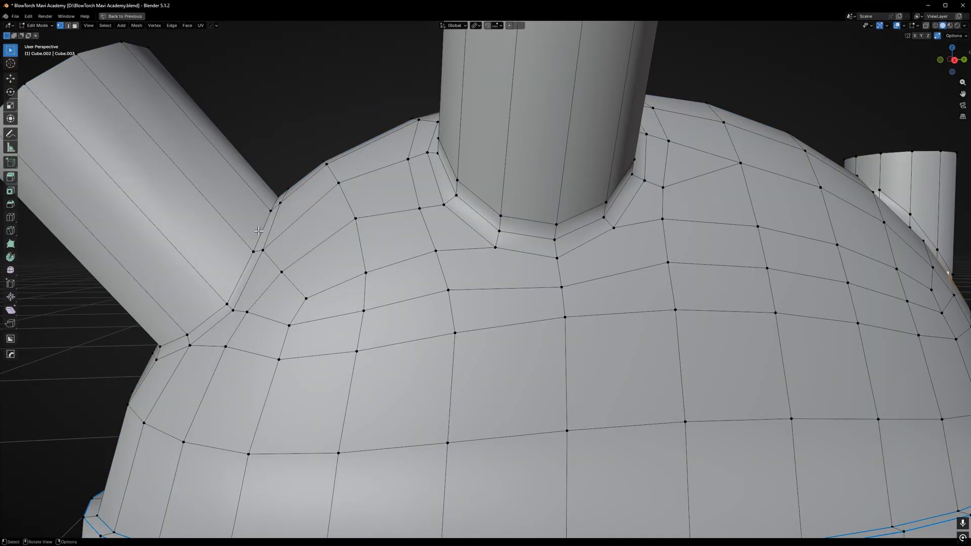
{"action": "middle_click_drag", "start_coordinate": [268, 223], "coordinate": [286, 228]}
{"action": "key", "text": "ctrl+r"}
{"action": "left_click", "coordinate": [295, 182]}
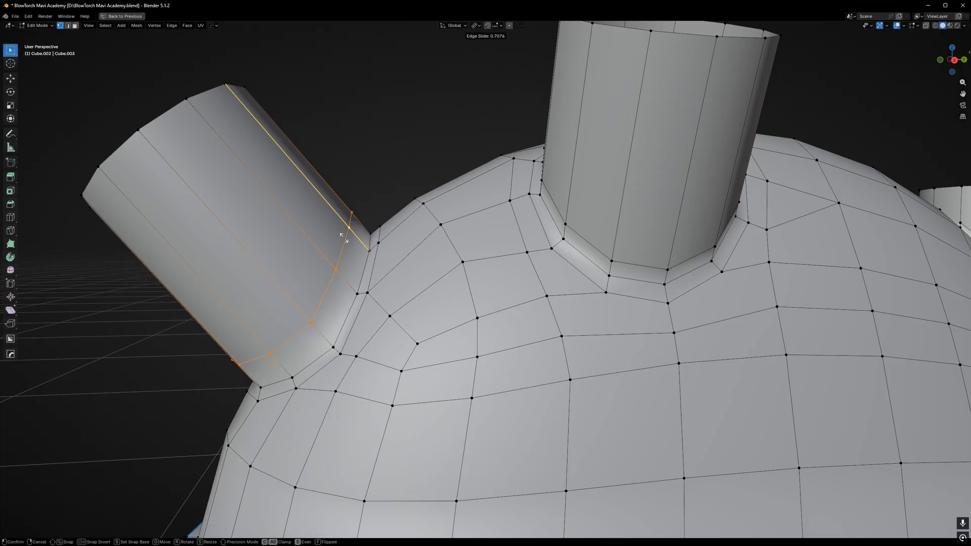
{"action": "left_click", "coordinate": [488, 345]}
{"action": "key", "text": "Tab"}
{"action": "scroll", "coordinate": [668, 334], "scroll_direction": "down", "scroll_amount": 5}
{"action": "middle_click_drag", "start_coordinate": [669, 334], "coordinate": [507, 282], "text": "shift"}
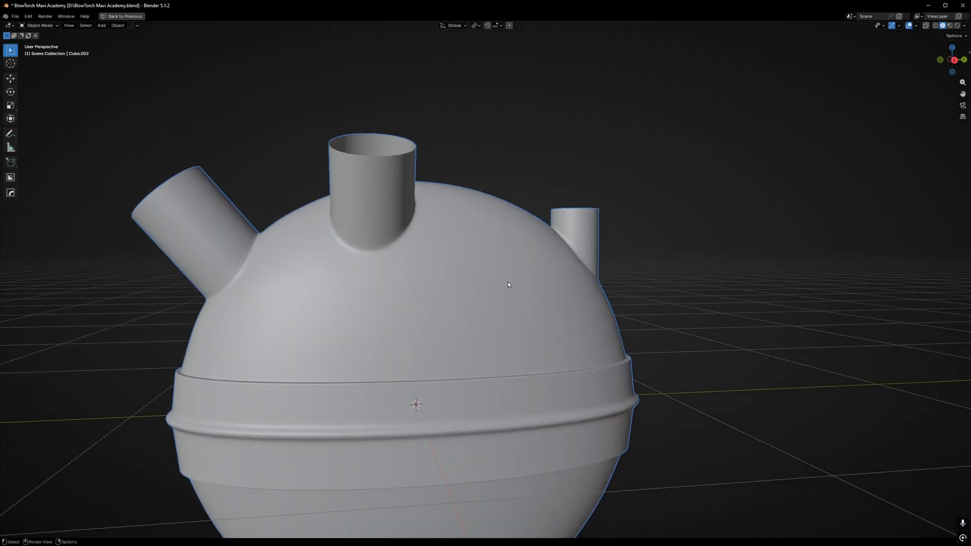
- Restore the full workspace layout and study the fitting's junction with the tank in the reference image and the reference board
{"action": "scroll", "coordinate": [523, 274], "scroll_direction": "down", "scroll_amount": 2}
{"action": "key", "text": "ctrl+space"}
{"action": "scroll", "coordinate": [914, 137], "scroll_direction": "up", "scroll_amount": 7}
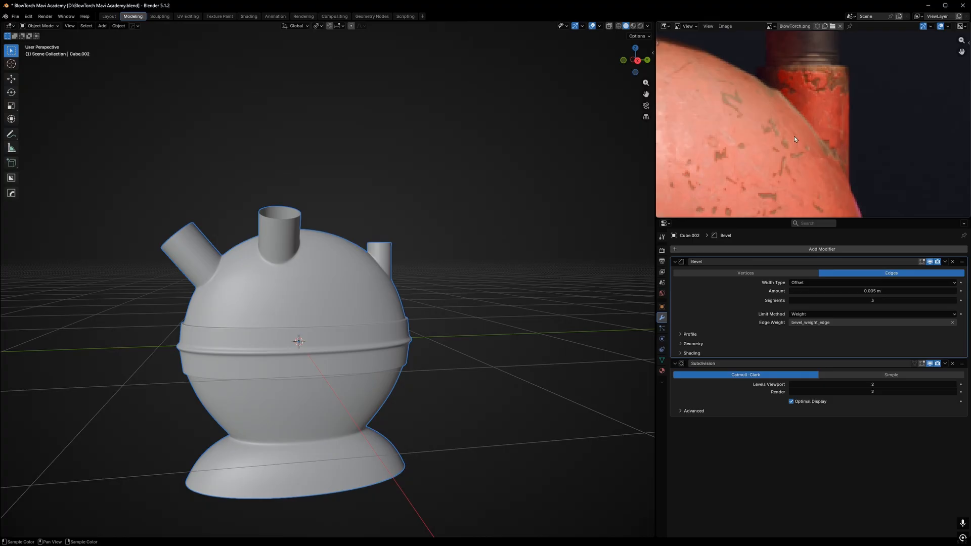
{"action": "key", "text": "alt+Tab"}
{"action": "scroll", "coordinate": [168, 276], "scroll_direction": "up", "scroll_amount": 6}
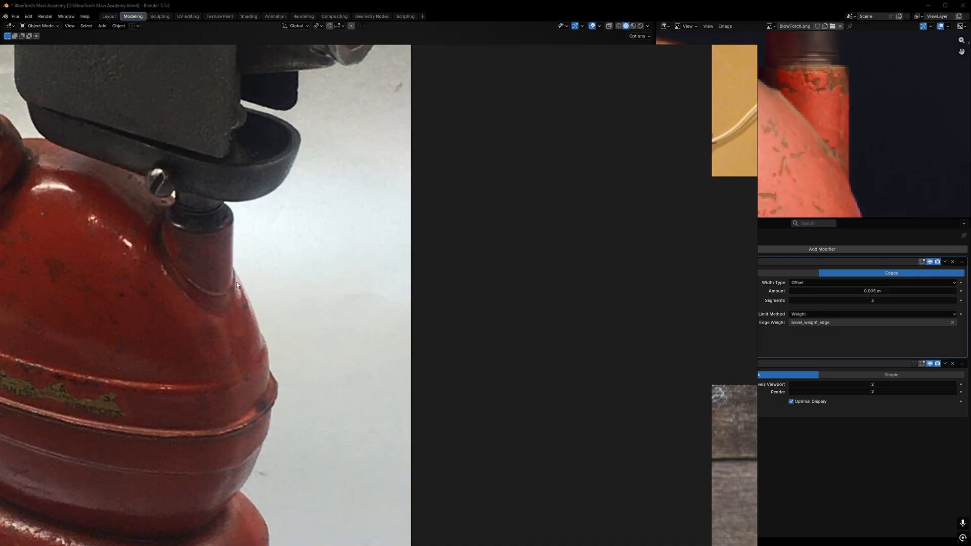
{"action": "left_click_drag", "start_coordinate": [416, 55], "coordinate": [0, 96]}
{"action": "scroll", "coordinate": [298, 341], "scroll_direction": "up", "scroll_amount": 10}
- Dissolve the edge loop at the vertical fitting's base and inspect the fitting junctions in Object Mode
{"action": "key", "text": "Tab"}
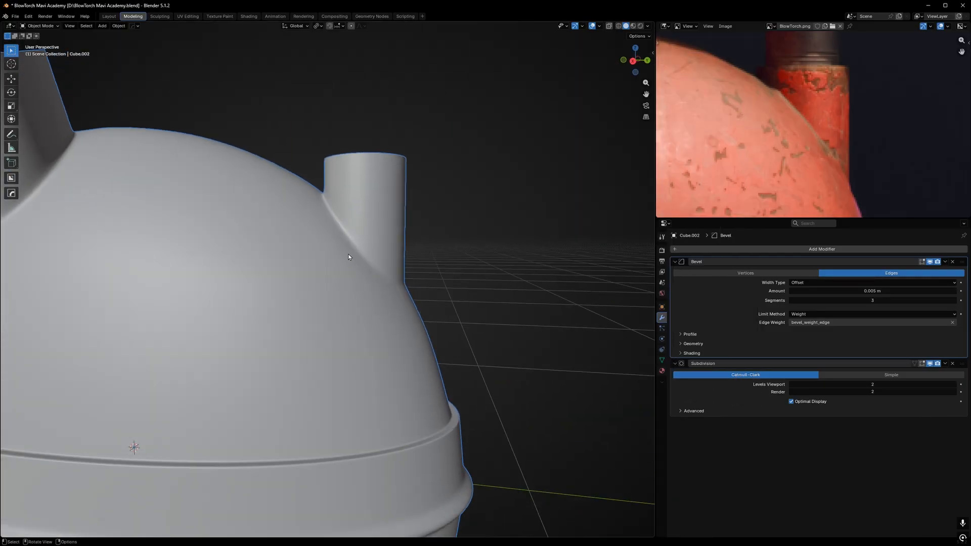
{"action": "left_click", "coordinate": [343, 217], "text": "alt"}
{"action": "scroll", "coordinate": [343, 219], "scroll_direction": "down", "scroll_amount": 6}
{"action": "middle_click_drag", "start_coordinate": [349, 220], "coordinate": [402, 234]}
{"action": "key", "text": "ctrl+x"}
{"action": "key", "text": "Tab"}
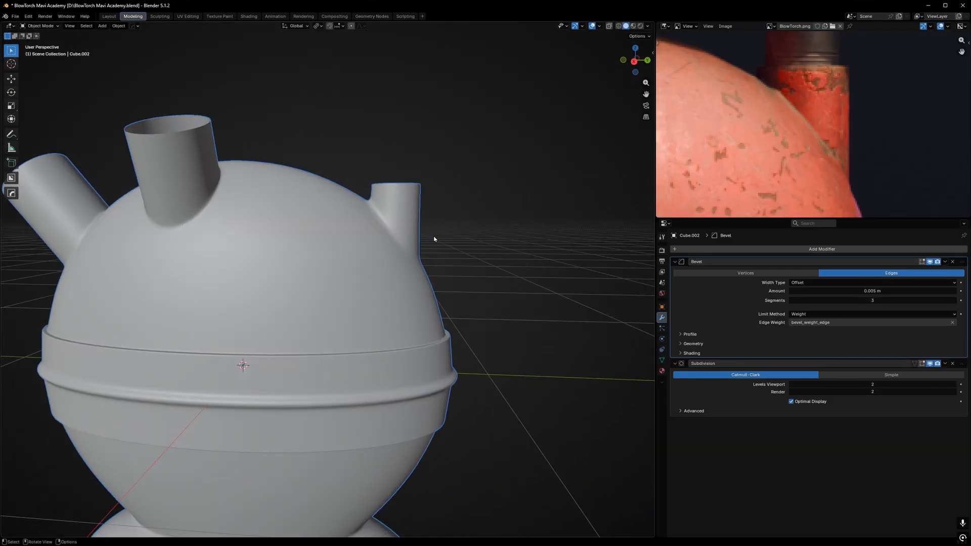
{"action": "scroll", "coordinate": [433, 239], "scroll_direction": "up", "scroll_amount": 6}
{"action": "middle_click_drag", "start_coordinate": [361, 184], "coordinate": [395, 305]}
{"action": "scroll", "coordinate": [439, 329], "scroll_direction": "down", "scroll_amount": 5}
{"action": "middle_click_drag", "start_coordinate": [202, 263], "coordinate": [316, 277], "text": "shift"}
{"action": "scroll", "coordinate": [315, 277], "scroll_direction": "up", "scroll_amount": 3}
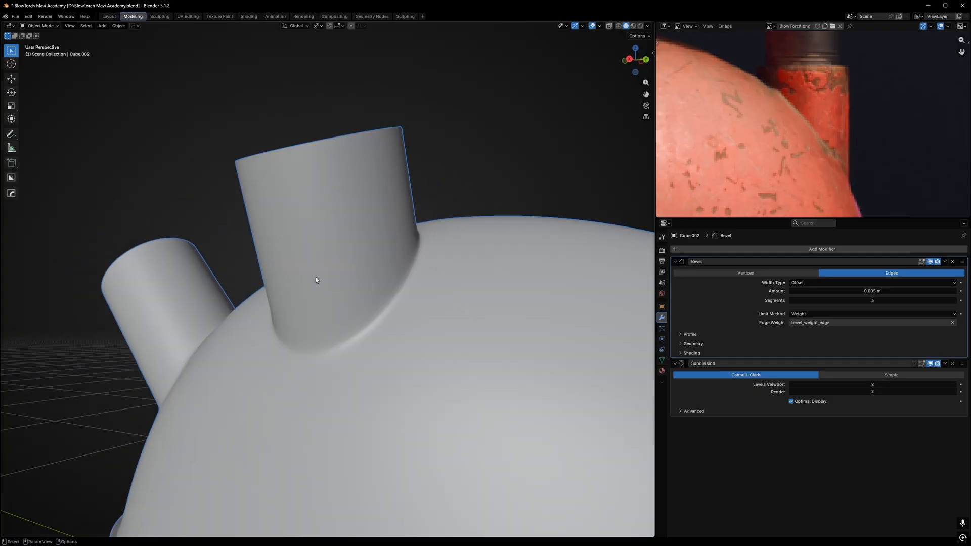
- Try to dissolve the edge loop at the middle fitting's base
{"action": "key", "text": "Tab"}
{"action": "middle_click_drag", "start_coordinate": [387, 308], "coordinate": [408, 284]}
{"action": "left_click", "coordinate": [398, 305], "text": "alt"}
{"action": "key", "text": "ctrl+x"}
{"action": "key", "text": "Tab"}
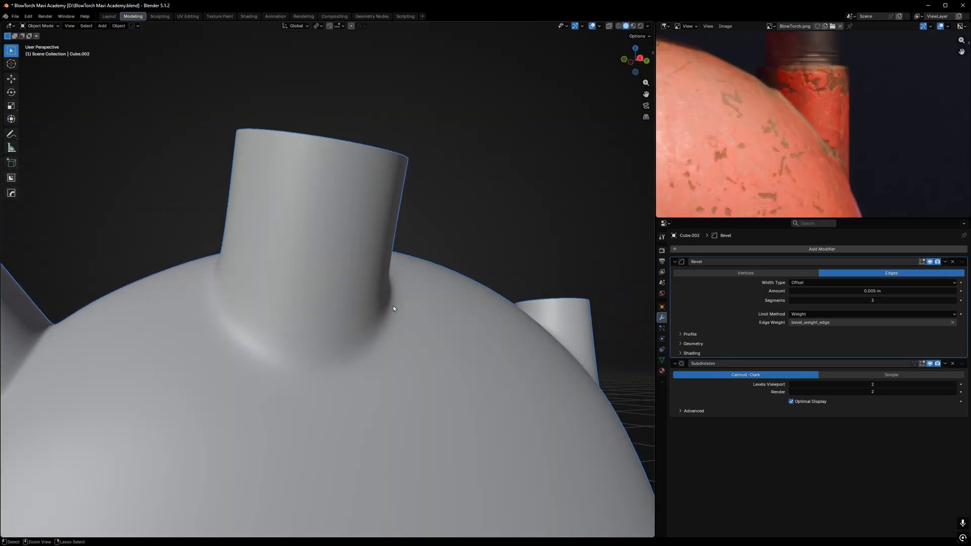
{"action": "key", "text": "ctrl+z"}
{"action": "key", "text": "ctrl+z"}
- Compare the middle fitting's base loop in Edit Mode with the tank's smooth shading in Object Mode
{"action": "scroll", "coordinate": [385, 306], "scroll_direction": "down", "scroll_amount": 5}
{"action": "scroll", "coordinate": [354, 324], "scroll_direction": "up", "scroll_amount": 3}
{"action": "left_click", "coordinate": [292, 344], "text": "alt"}
{"action": "key", "text": "Tab"}
{"action": "key", "text": "Tab"}
{"action": "key", "text": "Tab"}
{"action": "scroll", "coordinate": [308, 327], "scroll_direction": "down", "scroll_amount": 5}
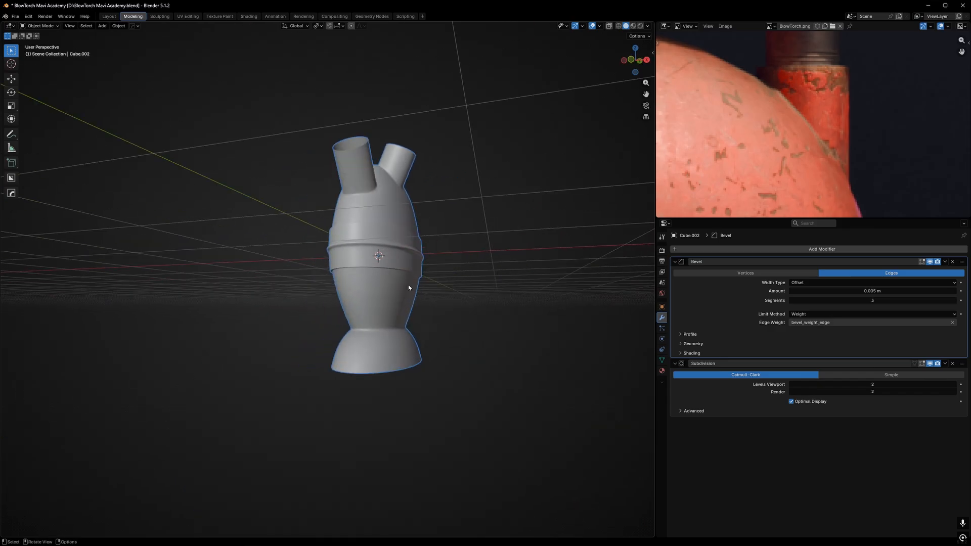
- Select the bevel-weighted edge loops along the upper and lower seams of the tank's central band and clear their bevel weight
{"action": "scroll", "coordinate": [324, 339], "scroll_direction": "up", "scroll_amount": 8}
{"action": "key", "text": "Tab"}
{"action": "middle_click_drag", "start_coordinate": [307, 289], "coordinate": [310, 310]}
{"action": "scroll", "coordinate": [306, 311], "scroll_direction": "up", "scroll_amount": 5}
{"action": "scroll", "coordinate": [299, 314], "scroll_direction": "down", "scroll_amount": 10}
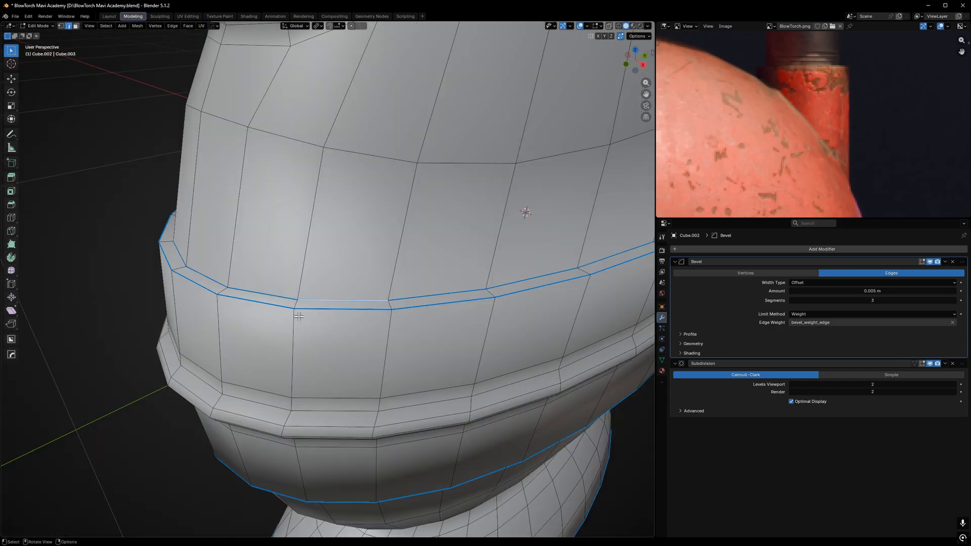
{"action": "scroll", "coordinate": [238, 303], "scroll_direction": "up", "scroll_amount": 5}
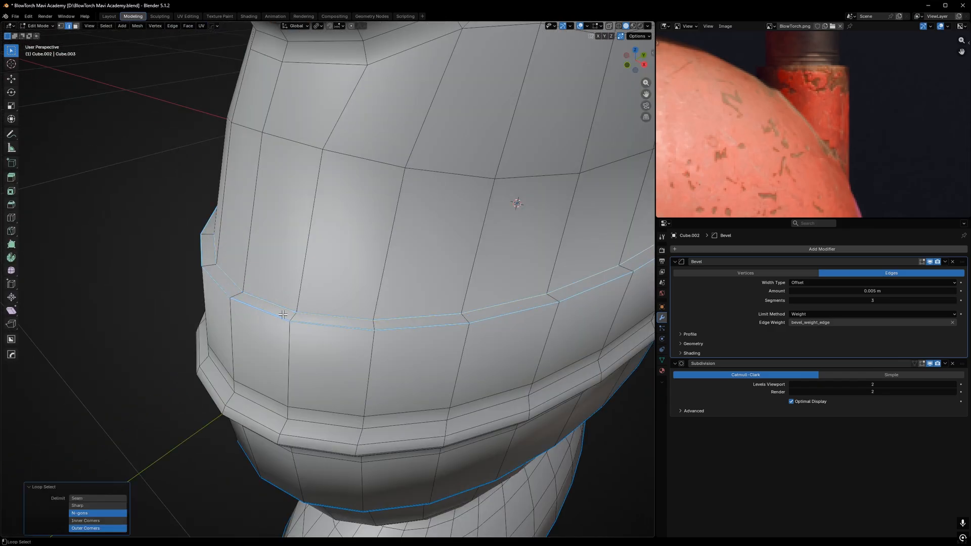
{"action": "middle_click_drag", "start_coordinate": [282, 314], "coordinate": [326, 236]}
{"action": "scroll", "coordinate": [340, 286], "scroll_direction": "down", "scroll_amount": 9}
{"action": "scroll", "coordinate": [326, 235], "scroll_direction": "up", "scroll_amount": 2}
{"action": "scroll", "coordinate": [307, 185], "scroll_direction": "up", "scroll_amount": 3}
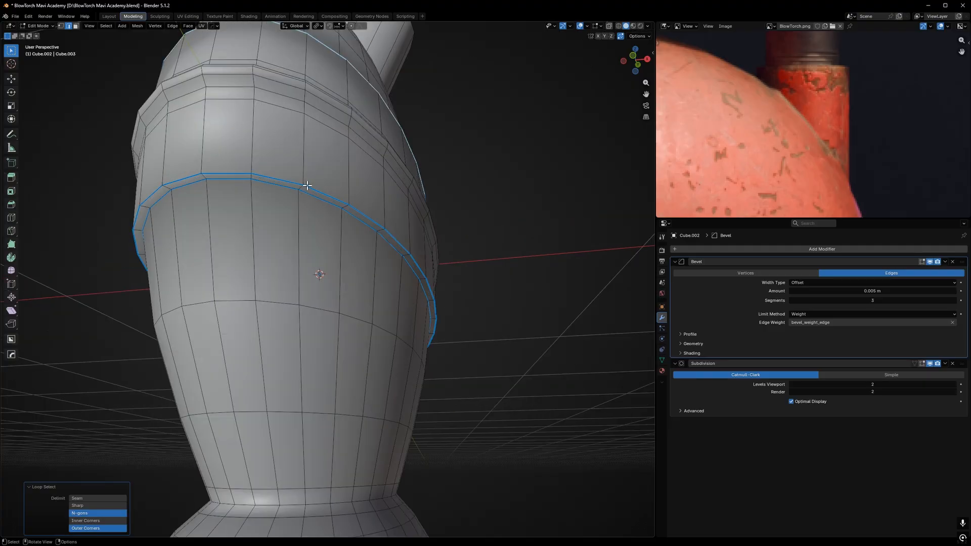
{"action": "key", "text": "ctrl+e"}
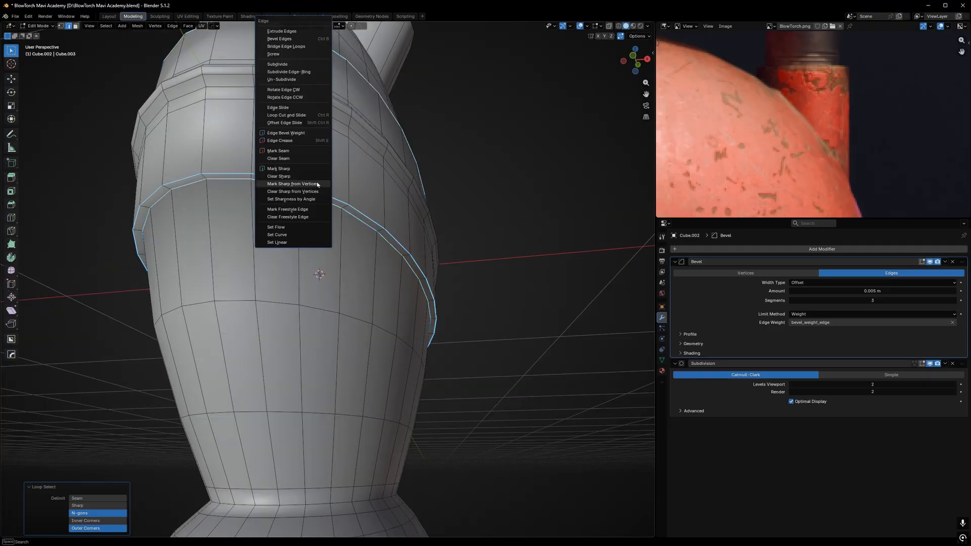
{"action": "left_click", "coordinate": [310, 132]}
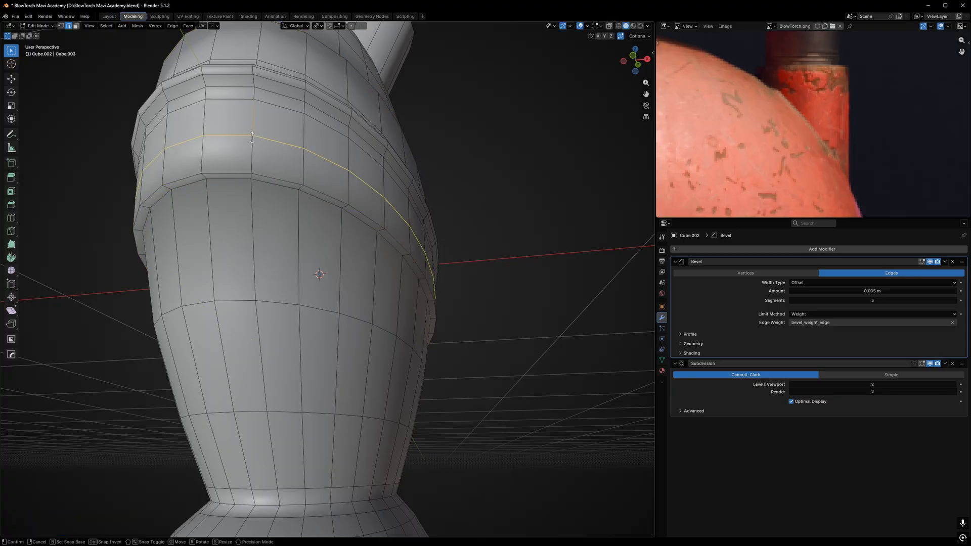
- Add supporting loop cuts close to the edges of the central band's lower seam and check the shading in Object Mode
{"action": "left_click", "coordinate": [256, 162]}
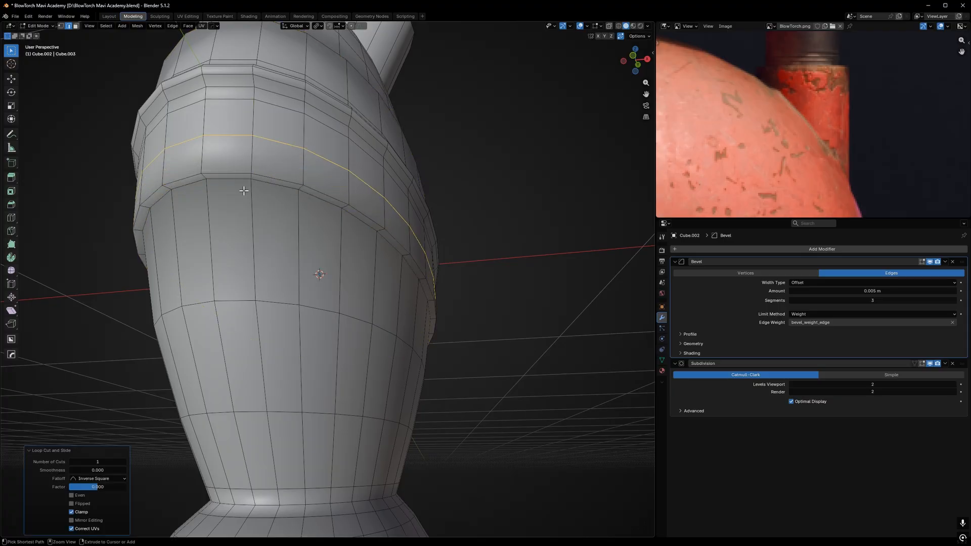
{"action": "middle_click_drag", "start_coordinate": [256, 162], "coordinate": [280, 157]}
{"action": "scroll", "coordinate": [280, 157], "scroll_direction": "up", "scroll_amount": 3}
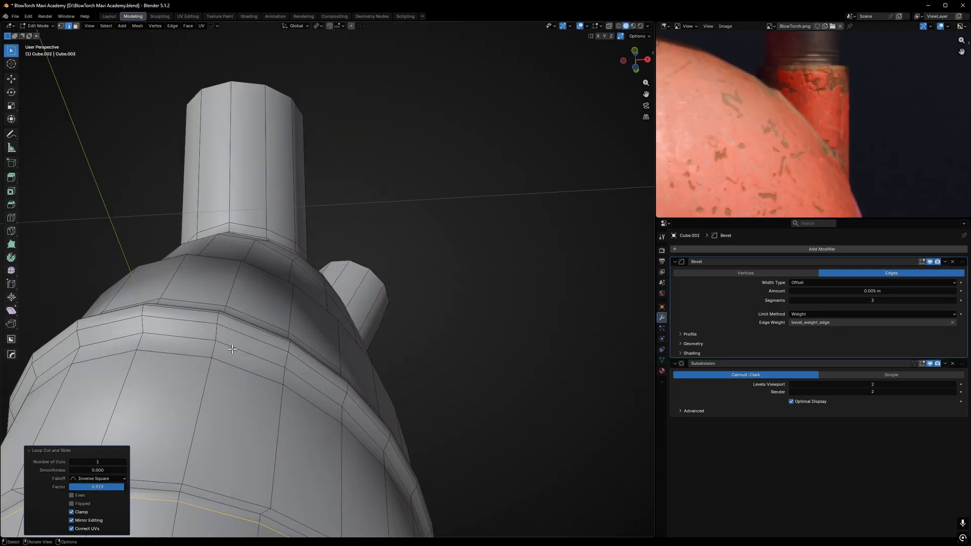
{"action": "left_click", "coordinate": [264, 317]}
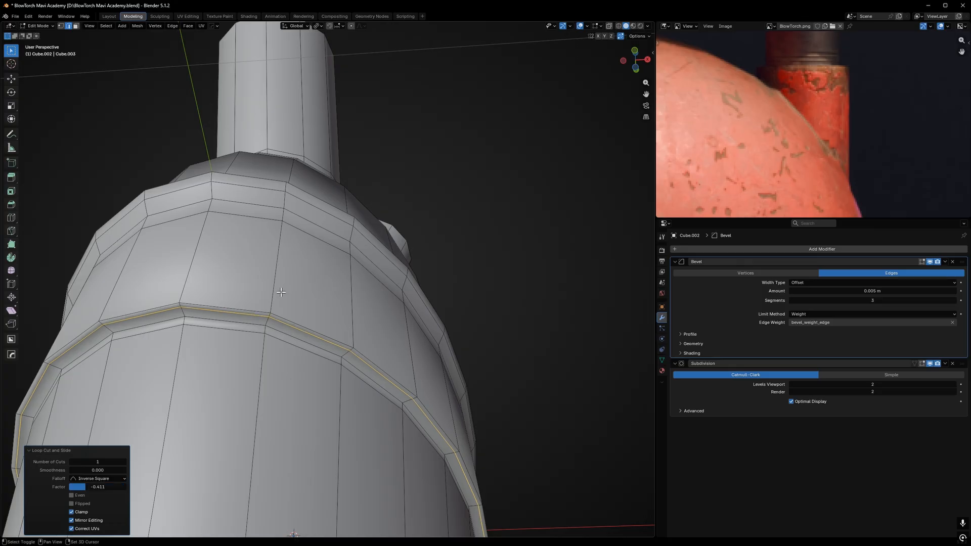
{"action": "key", "text": "Tab"}
{"action": "scroll", "coordinate": [281, 292], "scroll_direction": "down", "scroll_amount": 5}
{"action": "scroll", "coordinate": [281, 306], "scroll_direction": "up", "scroll_amount": 5}
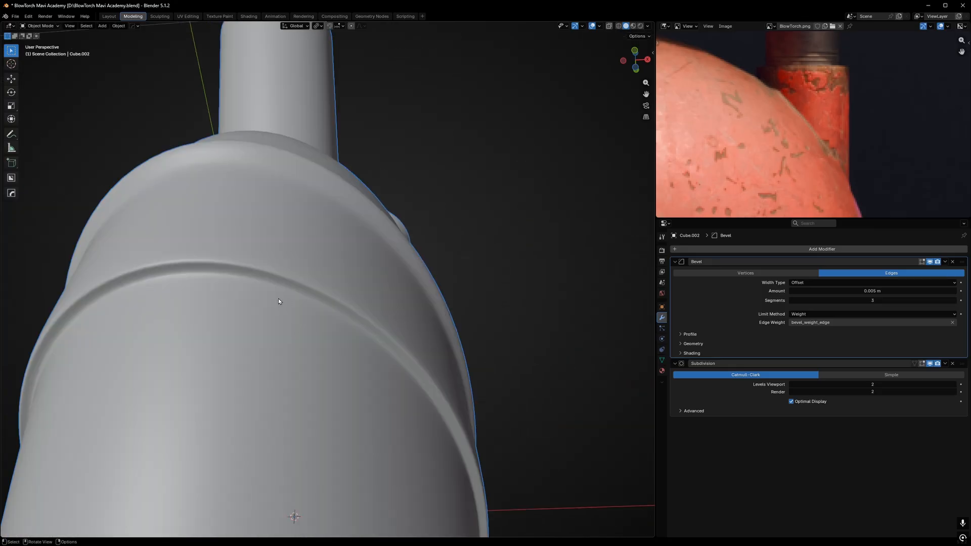
- Add supporting loop cuts close to both edges of the central band's upper seam
{"action": "key", "text": "Tab"}
{"action": "left_click", "coordinate": [298, 299]}
{"action": "scroll", "coordinate": [303, 298], "scroll_direction": "down", "scroll_amount": 6}
{"action": "middle_click_drag", "start_coordinate": [314, 283], "coordinate": [304, 354]}
{"action": "scroll", "coordinate": [334, 253], "scroll_direction": "up", "scroll_amount": 4}
{"action": "middle_click_drag", "start_coordinate": [364, 228], "coordinate": [329, 255]}
{"action": "scroll", "coordinate": [329, 254], "scroll_direction": "up", "scroll_amount": 3}
{"action": "scroll", "coordinate": [254, 305], "scroll_direction": "up", "scroll_amount": 5}
{"action": "key", "text": "ctrl+r"}
{"action": "left_click", "coordinate": [132, 289]}
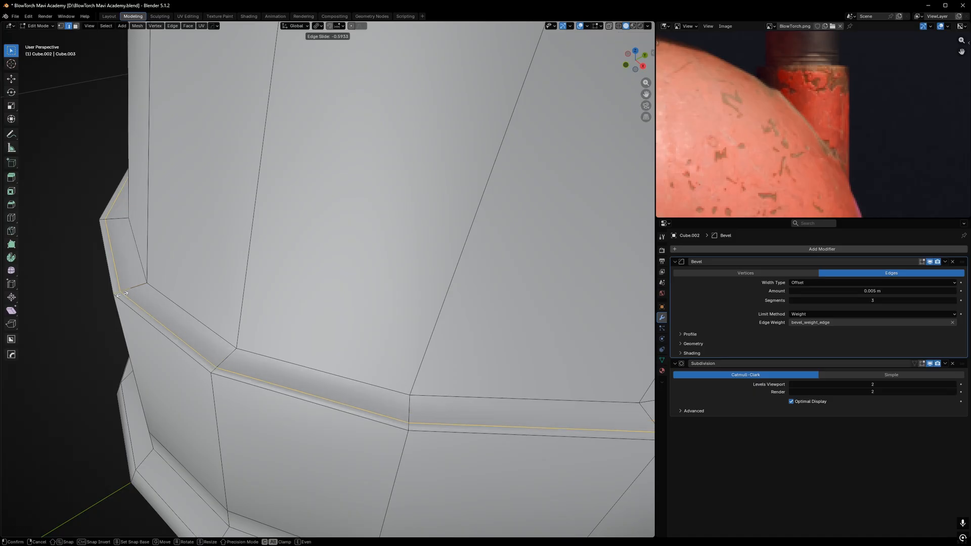
{"action": "left_click", "coordinate": [254, 250]}
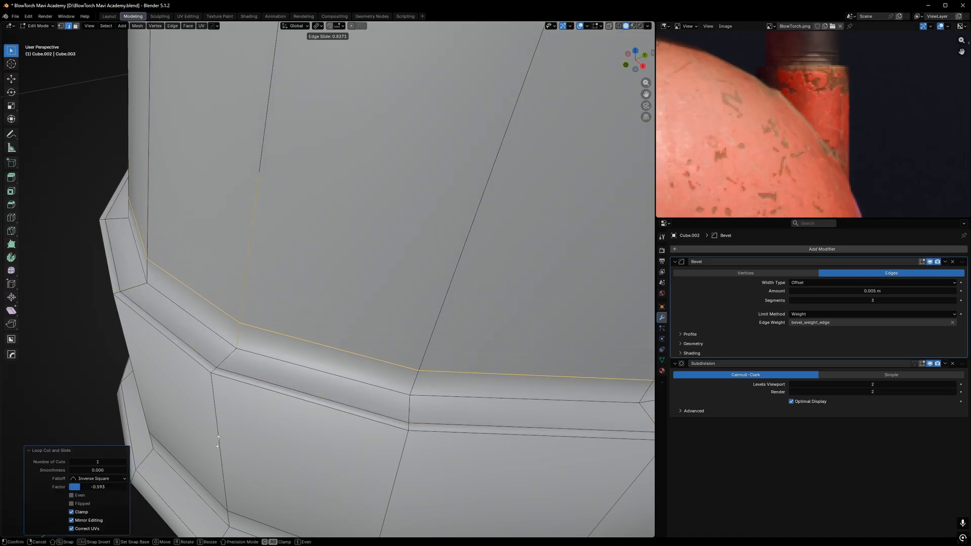
- Inspect the tank's smooth shading around the central band and base in Object Mode
{"action": "key", "text": "Tab"}
{"action": "scroll", "coordinate": [241, 425], "scroll_direction": "down", "scroll_amount": 6}
{"action": "middle_click_drag", "start_coordinate": [240, 424], "coordinate": [348, 304]}
{"action": "scroll", "coordinate": [245, 313], "scroll_direction": "up", "scroll_amount": 3}
{"action": "scroll", "coordinate": [278, 299], "scroll_direction": "up", "scroll_amount": 2}
{"action": "scroll", "coordinate": [394, 312], "scroll_direction": "up", "scroll_amount": 3}
{"action": "scroll", "coordinate": [301, 275], "scroll_direction": "down", "scroll_amount": 5}
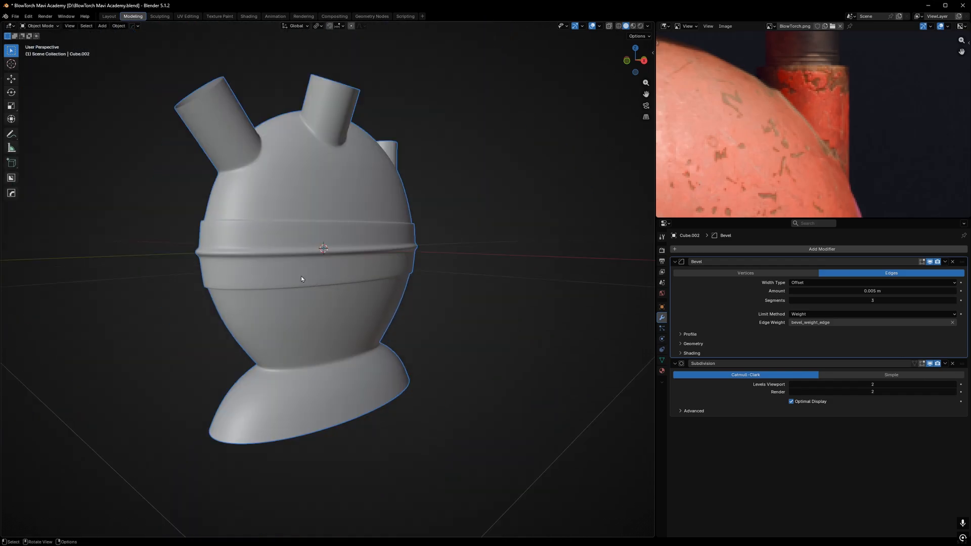
{"action": "middle_click_drag", "start_coordinate": [301, 275], "coordinate": [212, 251]}
{"action": "scroll", "coordinate": [362, 348], "scroll_direction": "up", "scroll_amount": 3}
{"action": "middle_click_drag", "start_coordinate": [362, 348], "coordinate": [349, 308]}
- Add two loop cuts on the underside face of the base rim, close to its outer and inner edges
{"action": "key", "text": "Tab"}
{"action": "middle_click_drag", "start_coordinate": [264, 208], "coordinate": [340, 344], "text": "shift"}
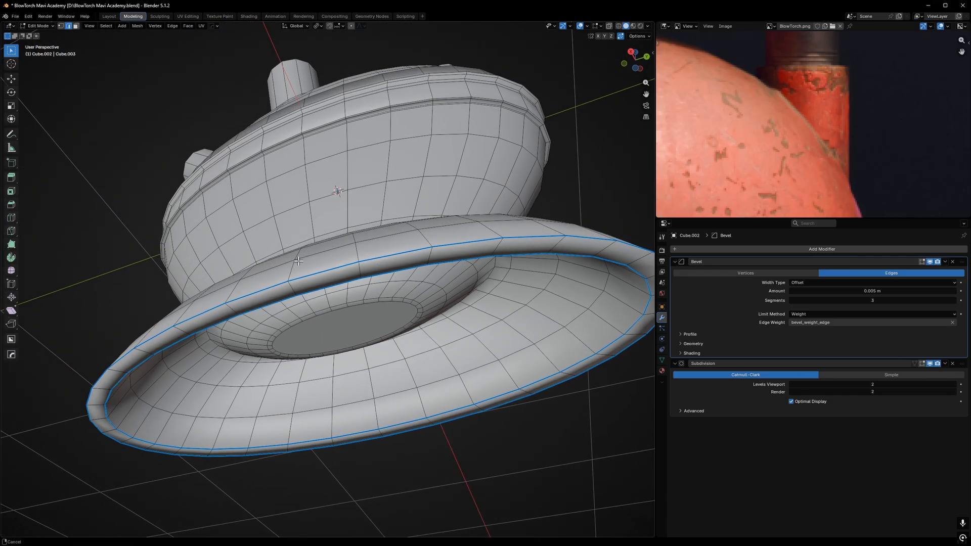
{"action": "scroll", "coordinate": [307, 279], "scroll_direction": "up", "scroll_amount": 3}
{"action": "left_click", "coordinate": [319, 271]}
{"action": "scroll", "coordinate": [320, 271], "scroll_direction": "down", "scroll_amount": 2}
{"action": "middle_click_drag", "start_coordinate": [319, 270], "coordinate": [294, 280]}
{"action": "scroll", "coordinate": [344, 199], "scroll_direction": "up", "scroll_amount": 2}
{"action": "scroll", "coordinate": [308, 263], "scroll_direction": "down", "scroll_amount": 3}
{"action": "scroll", "coordinate": [294, 280], "scroll_direction": "up", "scroll_amount": 4}
{"action": "left_click", "coordinate": [249, 267]}
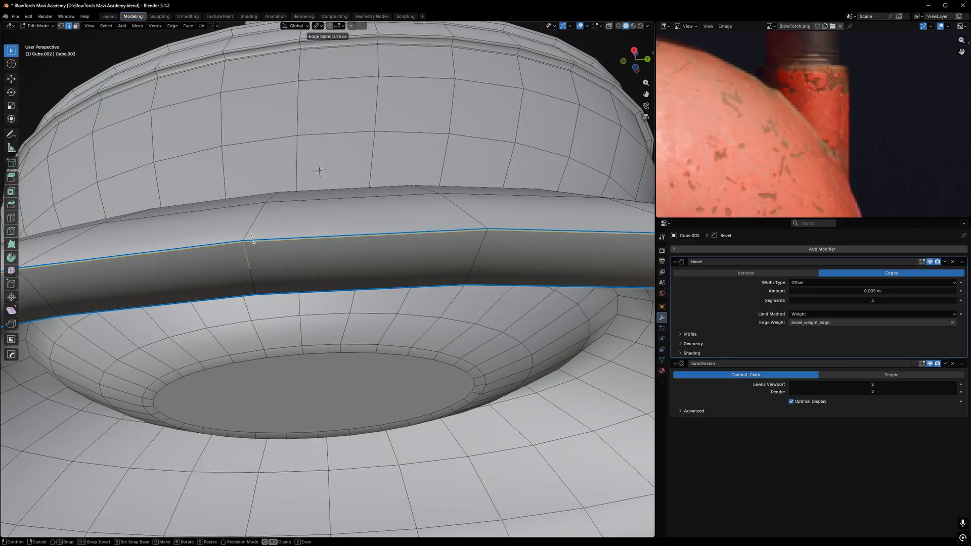
{"action": "left_click", "coordinate": [252, 248]}
{"action": "key", "text": "ctrl+r"}
{"action": "left_click", "coordinate": [250, 273]}
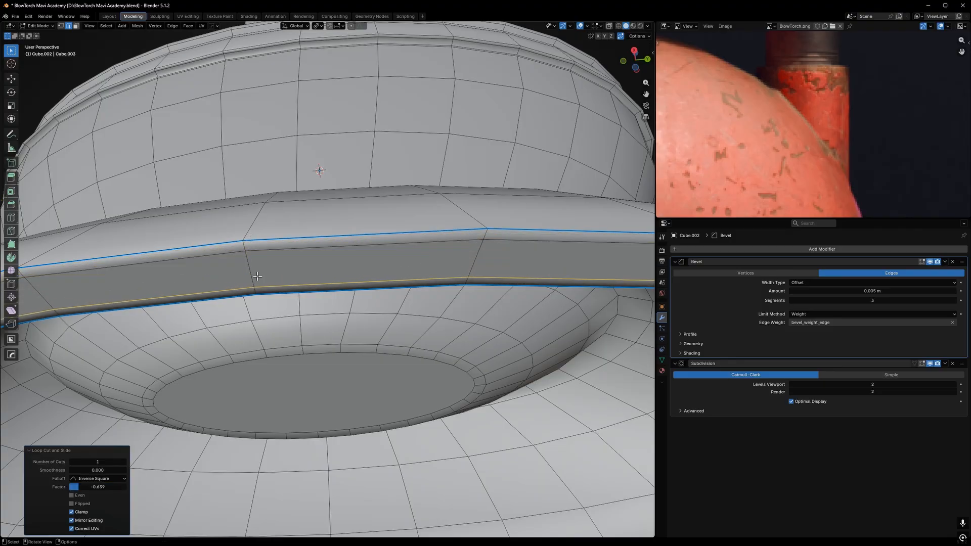
- Select the bevel-weighted outer and inner edge loops of the base rim and clear their bevel weight
{"action": "left_click", "coordinate": [278, 263], "text": "alt"}
{"action": "scroll", "coordinate": [307, 271], "scroll_direction": "down", "scroll_amount": 8}
{"action": "right_click", "coordinate": [296, 262]}
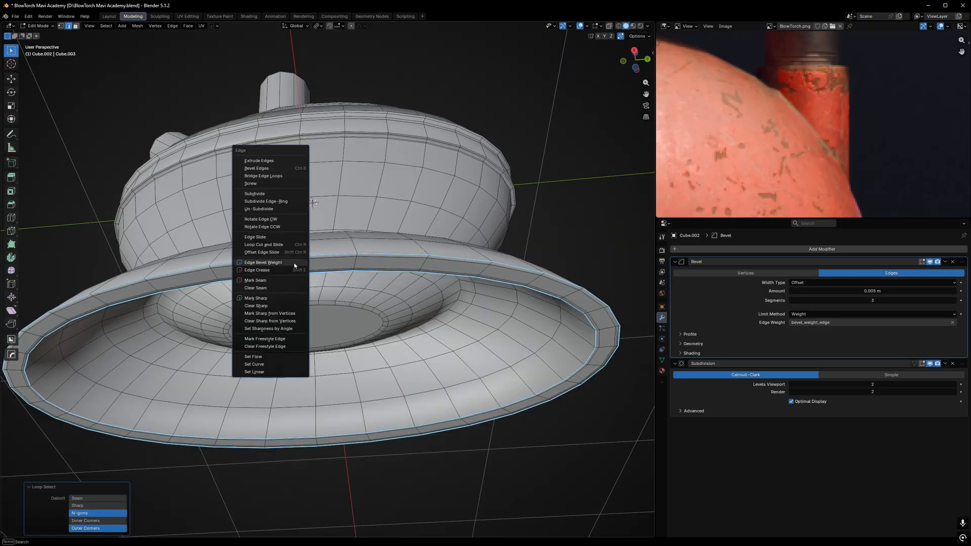
{"action": "left_click", "coordinate": [294, 263]}
{"action": "type", "text": "1"}
{"action": "key", "text": "Return"}
{"action": "key", "text": "Tab"}
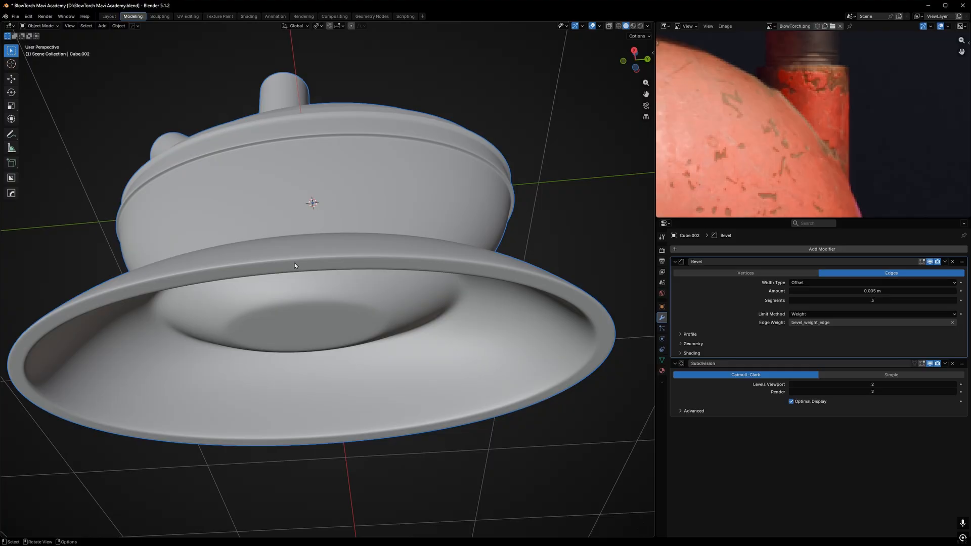
- Apply the Bevel modifier on the tank, keeping only the Subdivision modifier
{"action": "scroll", "coordinate": [294, 262], "scroll_direction": "up", "scroll_amount": 4}
{"action": "middle_click_drag", "start_coordinate": [317, 266], "coordinate": [276, 330]}
{"action": "key", "text": "ctrl+a"}
{"action": "scroll", "coordinate": [320, 286], "scroll_direction": "down", "scroll_amount": 6}
{"action": "scroll", "coordinate": [321, 286], "scroll_direction": "up", "scroll_amount": 2}
{"action": "key", "text": "Tab"}
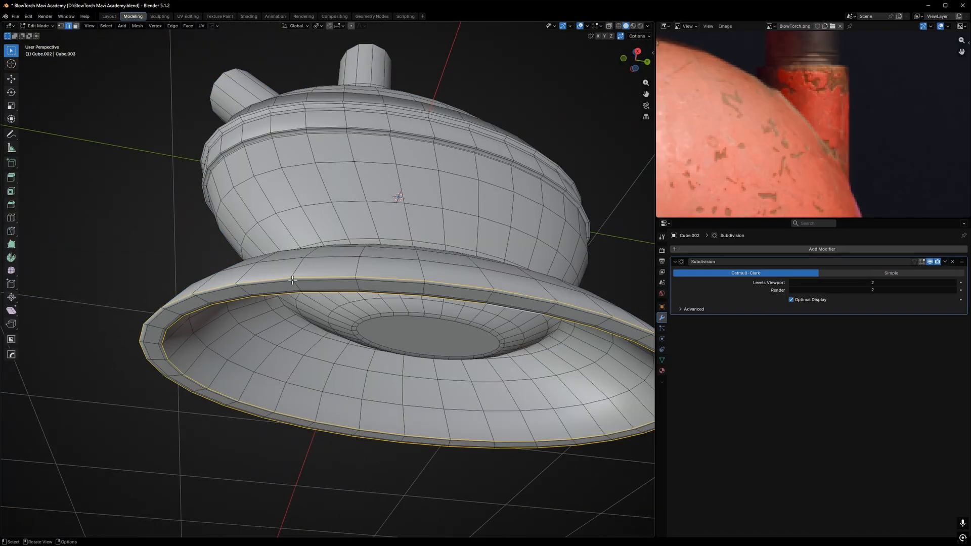
- Try a supporting loop cut beside the base rim's outer edge and compare the smooth shading in Object Mode
{"action": "middle_click_drag", "start_coordinate": [323, 283], "coordinate": [255, 337]}
{"action": "scroll", "coordinate": [292, 278], "scroll_direction": "up", "scroll_amount": 4}
{"action": "left_click", "coordinate": [299, 284]}
{"action": "key", "text": "ctrl+r"}
{"action": "left_click", "coordinate": [246, 290]}
{"action": "left_click", "coordinate": [241, 312]}
{"action": "key", "text": "Tab"}
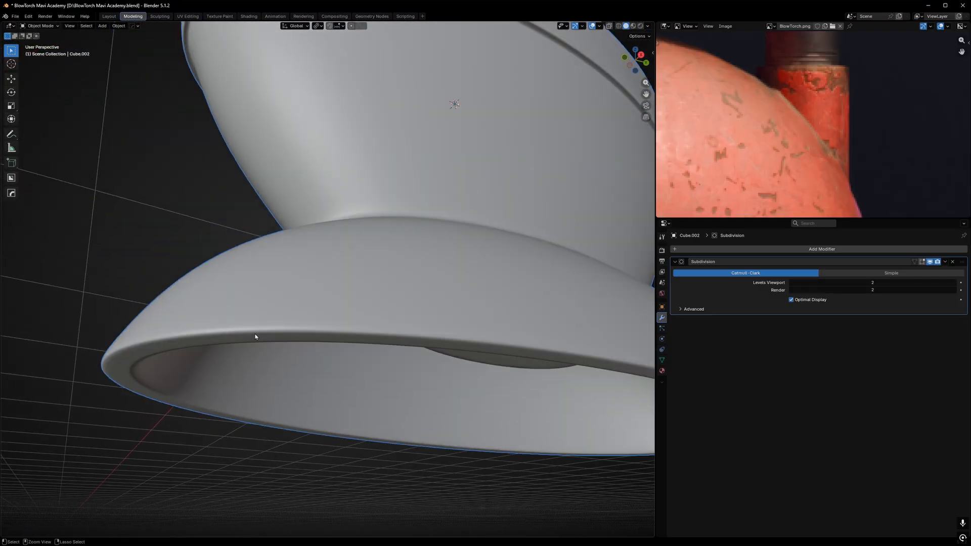
{"action": "key", "text": "Tab"}
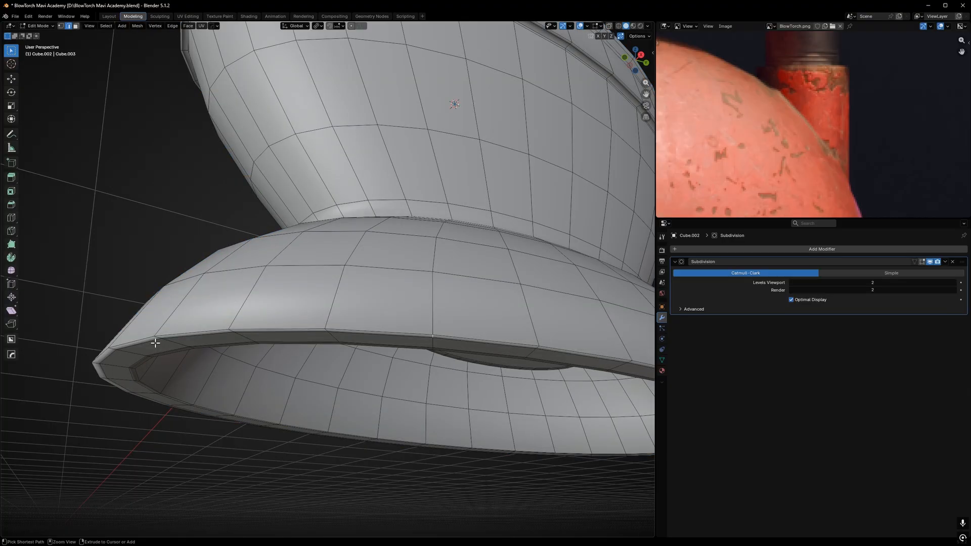
{"action": "key", "text": "Tab"}
{"action": "key", "text": "Tab"}
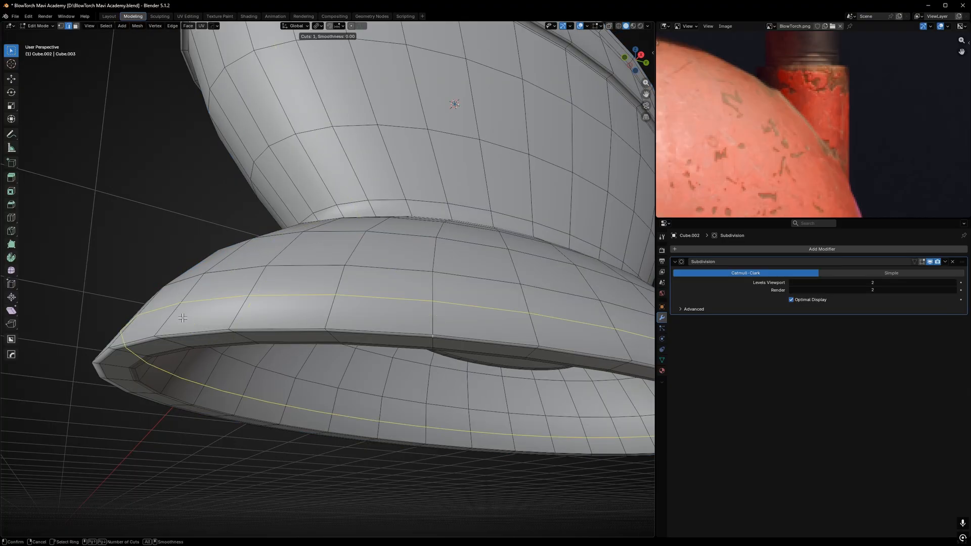
- Add a supporting loop cut on the base's outer flare, slid close to the rim's outer edge
{"action": "left_click", "coordinate": [182, 318]}
{"action": "left_click", "coordinate": [159, 341]}
{"action": "middle_click_drag", "start_coordinate": [158, 341], "coordinate": [272, 318]}
{"action": "key", "text": "Tab"}
{"action": "middle_click_drag", "start_coordinate": [340, 402], "coordinate": [250, 193], "text": "shift"}
{"action": "scroll", "coordinate": [258, 225], "scroll_direction": "down", "scroll_amount": 3}
- Add a supporting loop cut on the base's inner surface, slid close to the rim's inner edge
{"action": "key", "text": "Tab"}
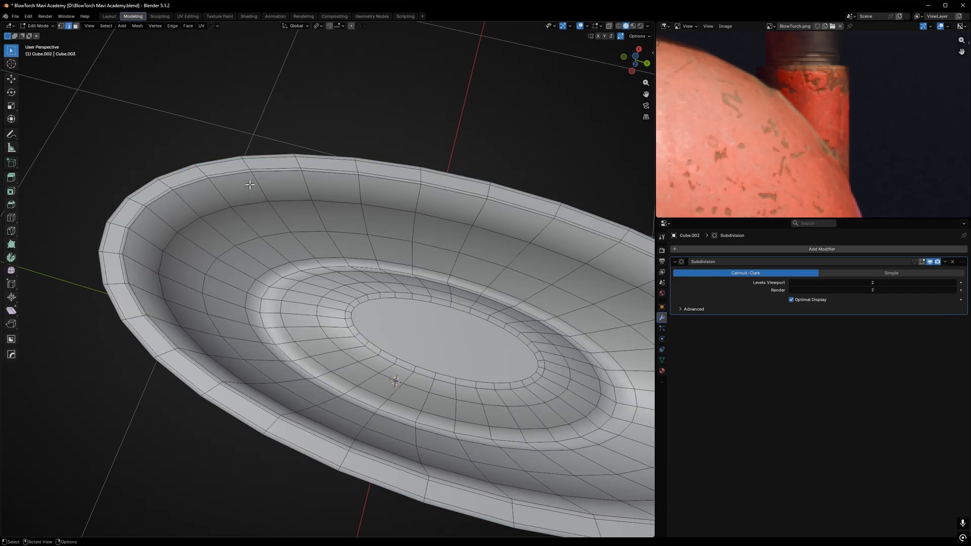
{"action": "key", "text": "ctrl+r"}
{"action": "left_click", "coordinate": [248, 181]}
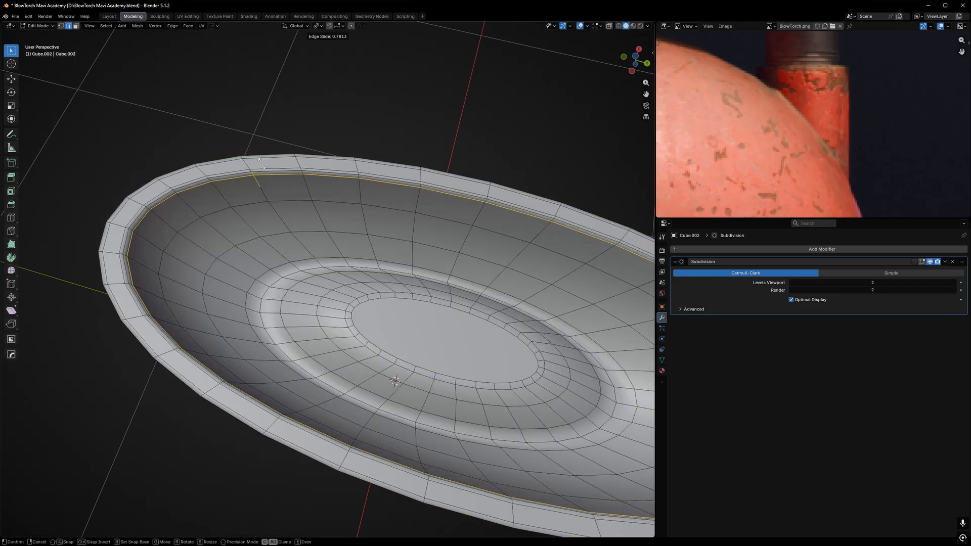
{"action": "left_click", "coordinate": [261, 163]}
{"action": "key", "text": "Tab"}
- Examine the whole tank's smooth shading from several angles in Object Mode, from the base rim to the fittings
{"action": "middle_click_drag", "start_coordinate": [516, 218], "coordinate": [298, 187], "text": "shift"}
{"action": "scroll", "coordinate": [298, 187], "scroll_direction": "down", "scroll_amount": 4}
{"action": "scroll", "coordinate": [246, 331], "scroll_direction": "up", "scroll_amount": 2}
{"action": "middle_click_drag", "start_coordinate": [296, 237], "coordinate": [290, 338]}
{"action": "scroll", "coordinate": [310, 272], "scroll_direction": "down", "scroll_amount": 4}
{"action": "scroll", "coordinate": [287, 299], "scroll_direction": "up", "scroll_amount": 3}
{"action": "middle_click_drag", "start_coordinate": [310, 272], "coordinate": [298, 288]}
{"action": "scroll", "coordinate": [299, 311], "scroll_direction": "up", "scroll_amount": 3}
{"action": "scroll", "coordinate": [323, 333], "scroll_direction": "down", "scroll_amount": 3}
{"action": "middle_click_drag", "start_coordinate": [329, 348], "coordinate": [332, 258], "text": "shift"}
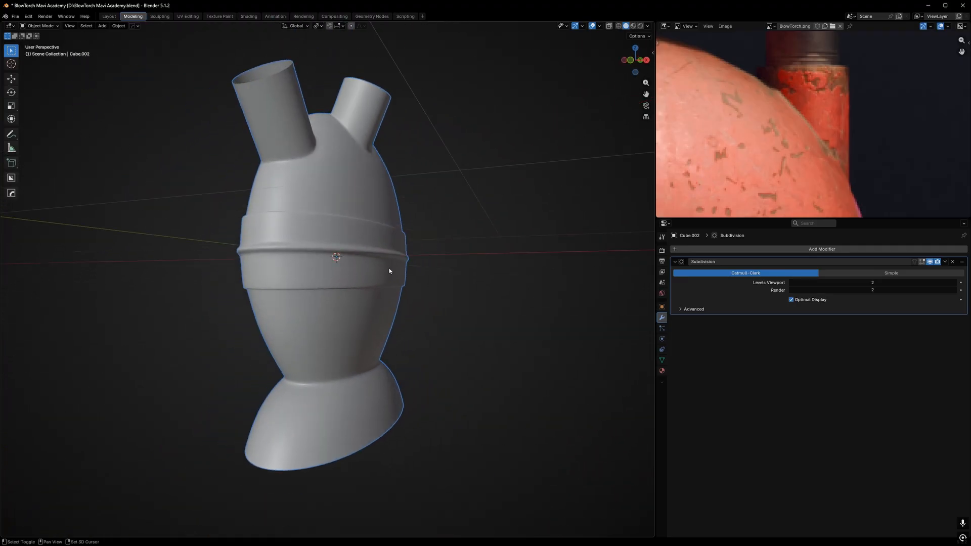